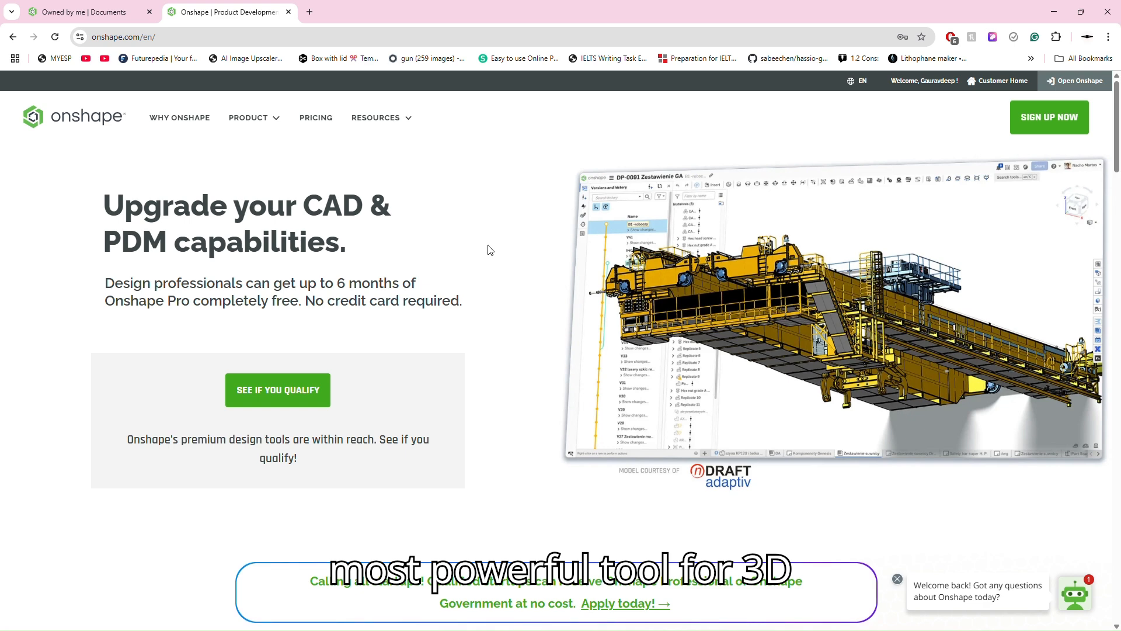
- Look through the Onshape home page, from the introductory offer to the feature overview, engineering tools and plan links
scroll(478, 222, "down", 3)
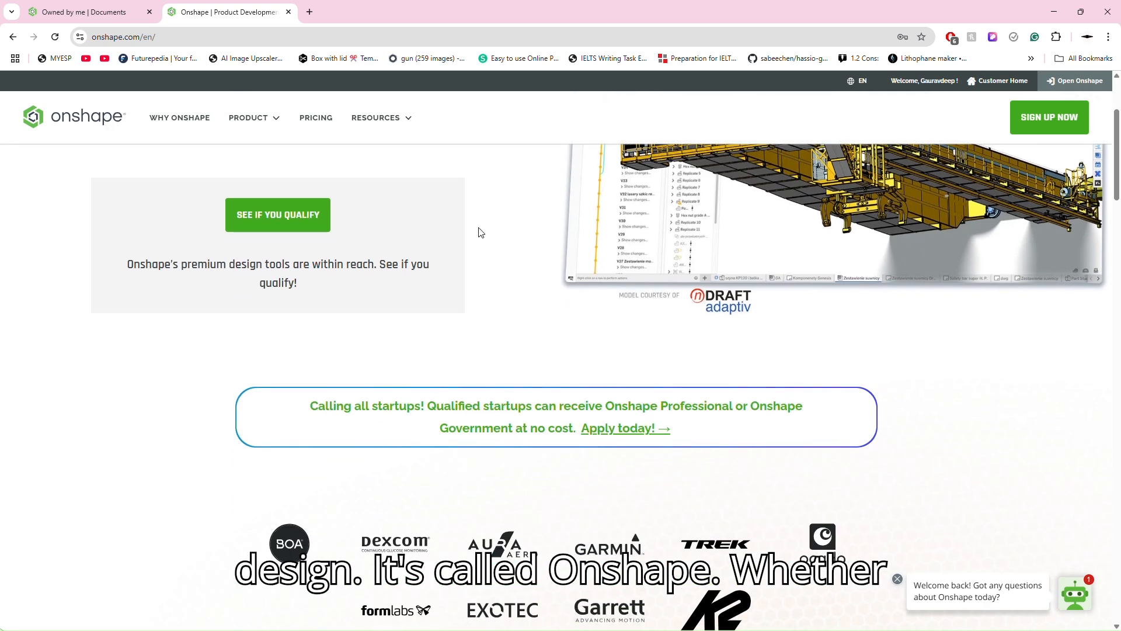
scroll(481, 236, "down", 8)
scroll(481, 241, "up", 13)
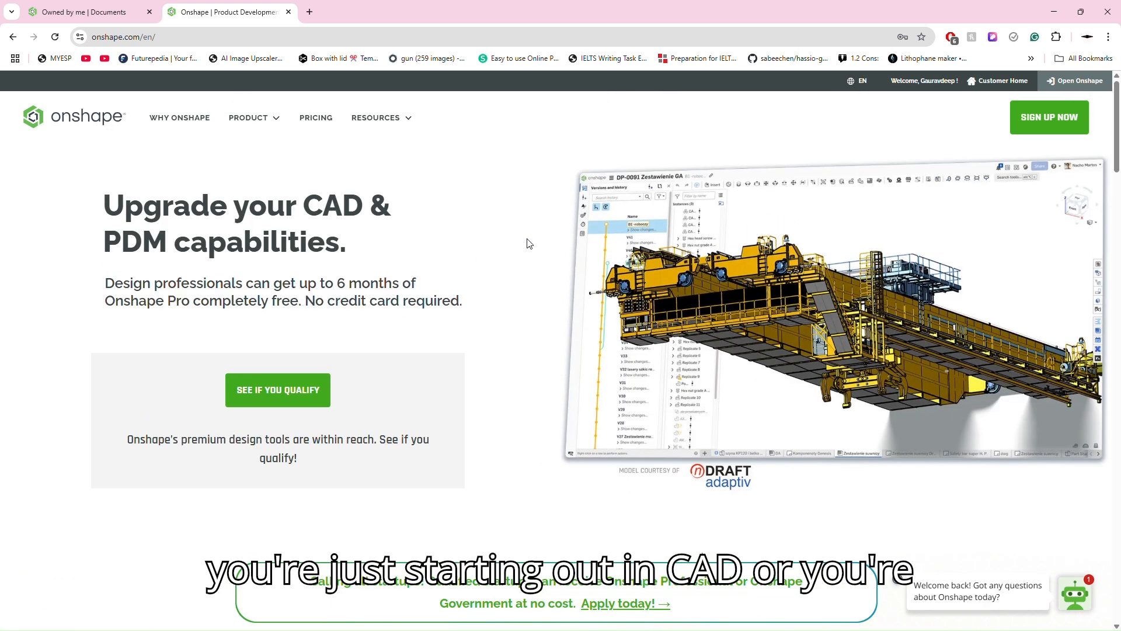
scroll(446, 224, "down", 15)
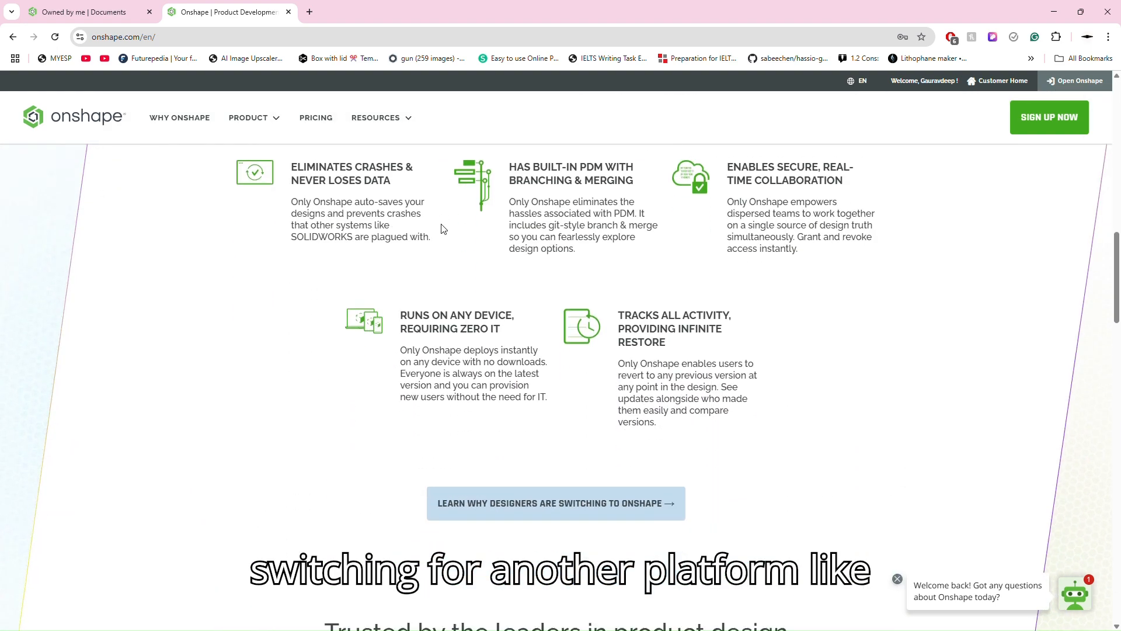
scroll(442, 229, "down", 12)
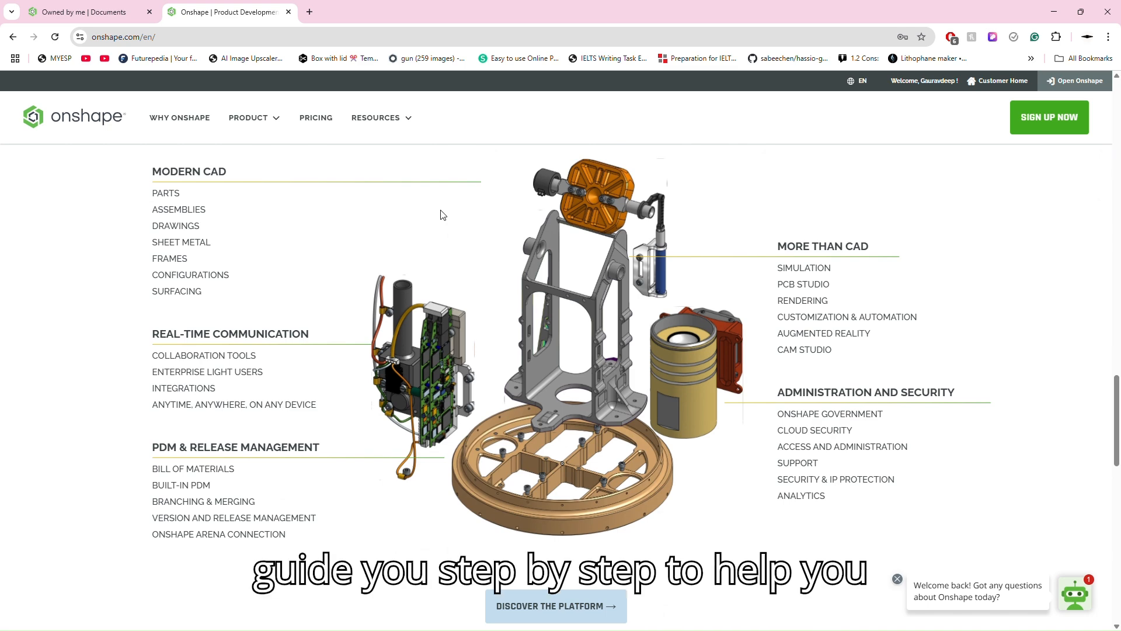
scroll(442, 215, "down", 15)
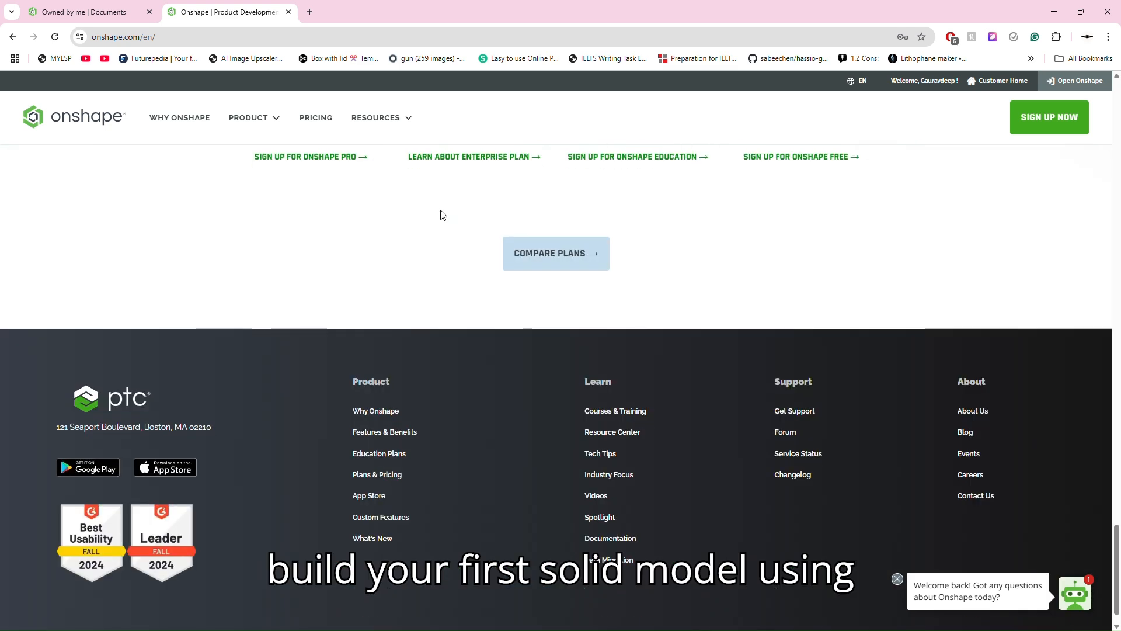
scroll(442, 215, "up", 20)
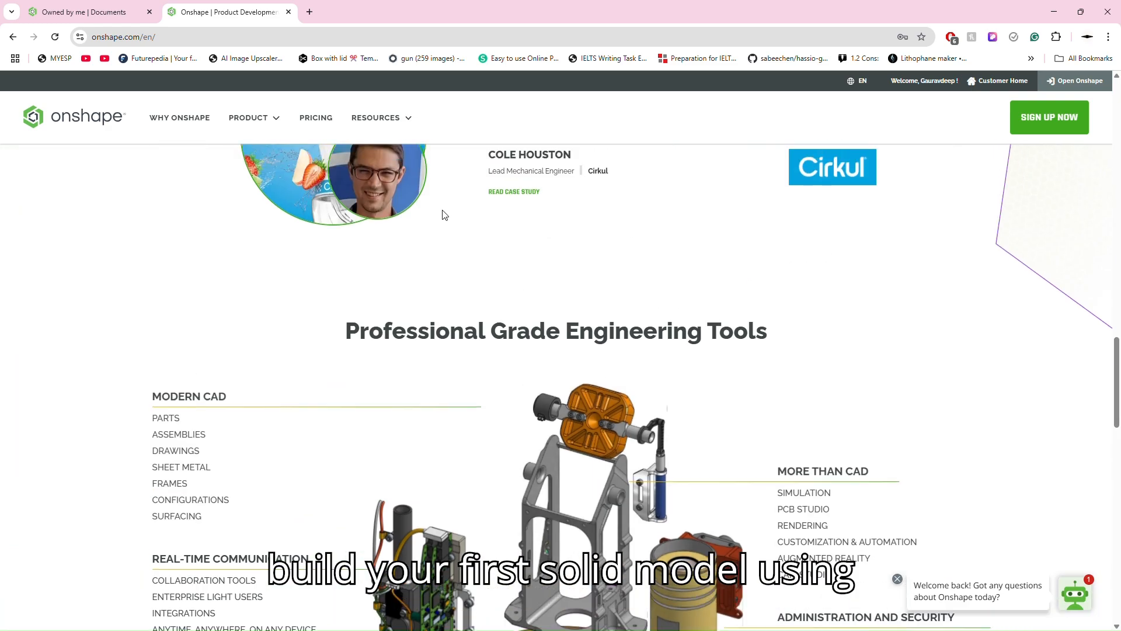
scroll(442, 215, "up", 10)
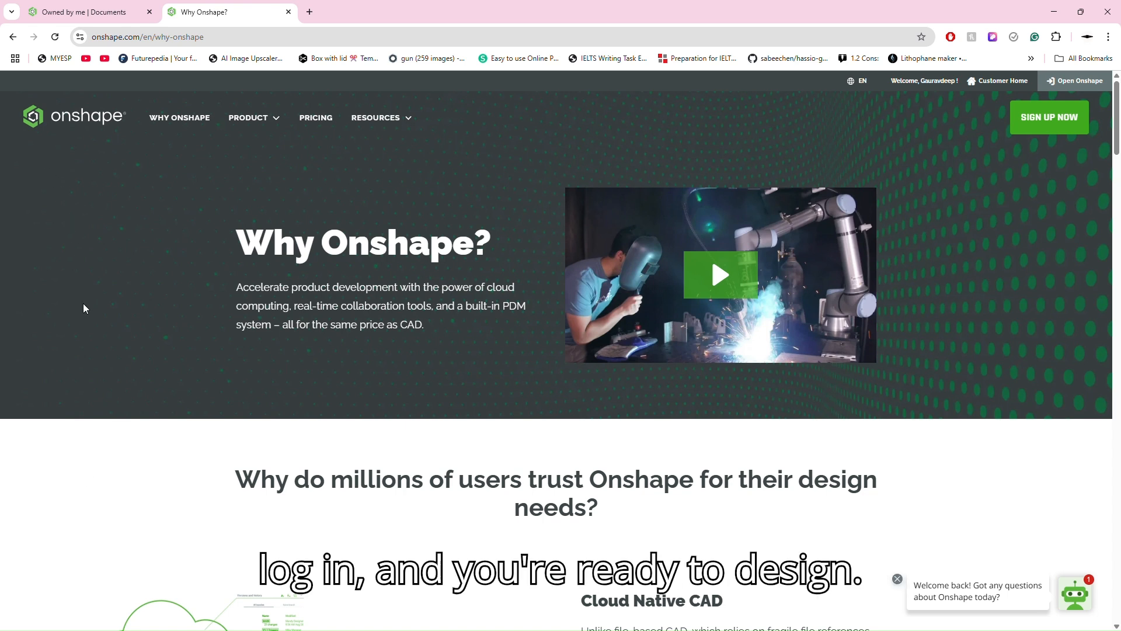
- Read through the Why Onshape page, covering cloud-native CAD, collaboration, cost, agile development, automation and customer stories
scroll(88, 368, "down", 7)
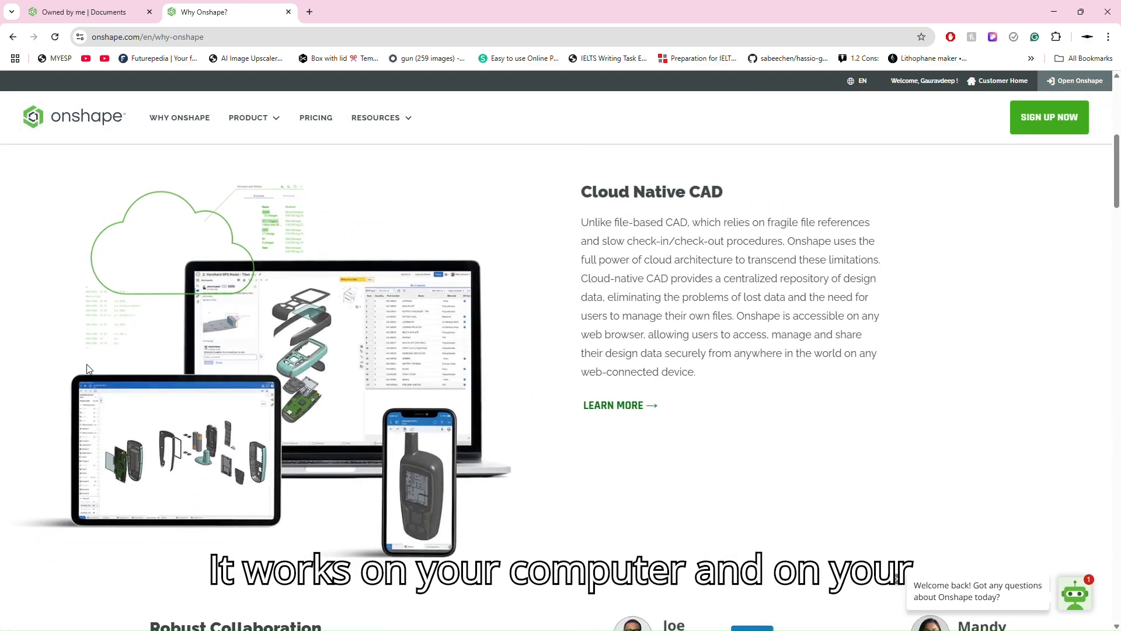
scroll(88, 368, "down", 8)
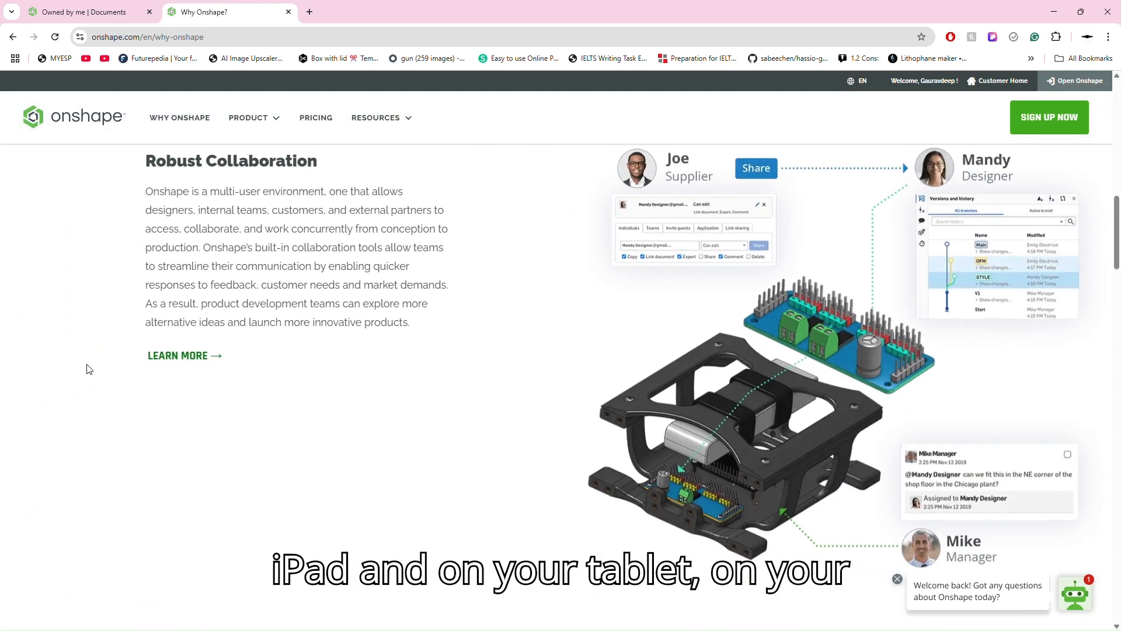
scroll(88, 368, "down", 9)
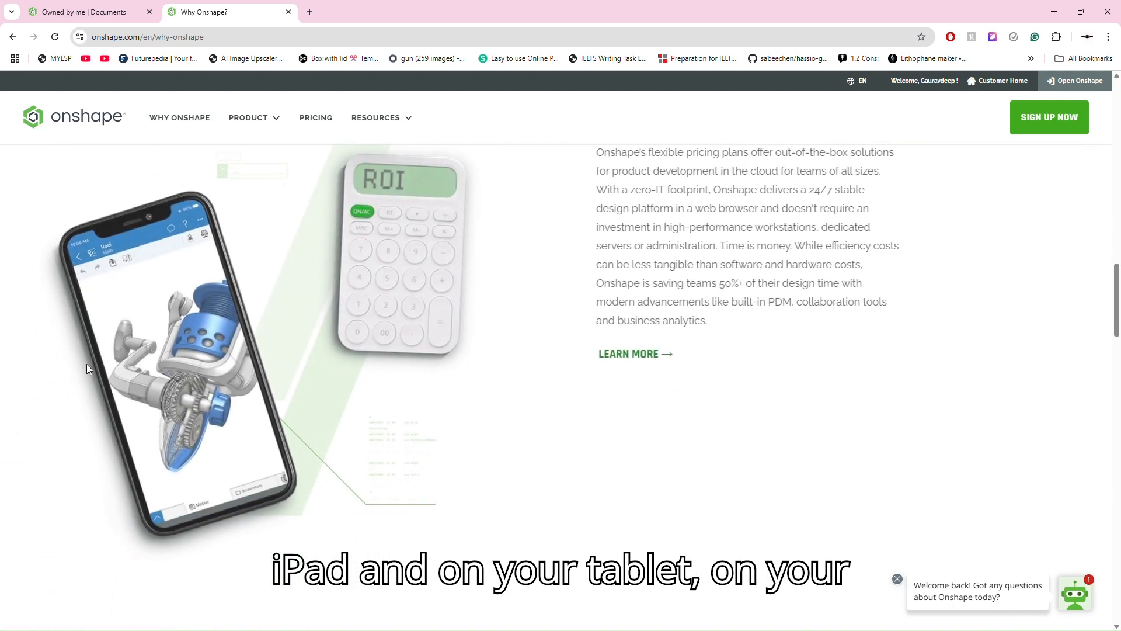
scroll(89, 369, "down", 10)
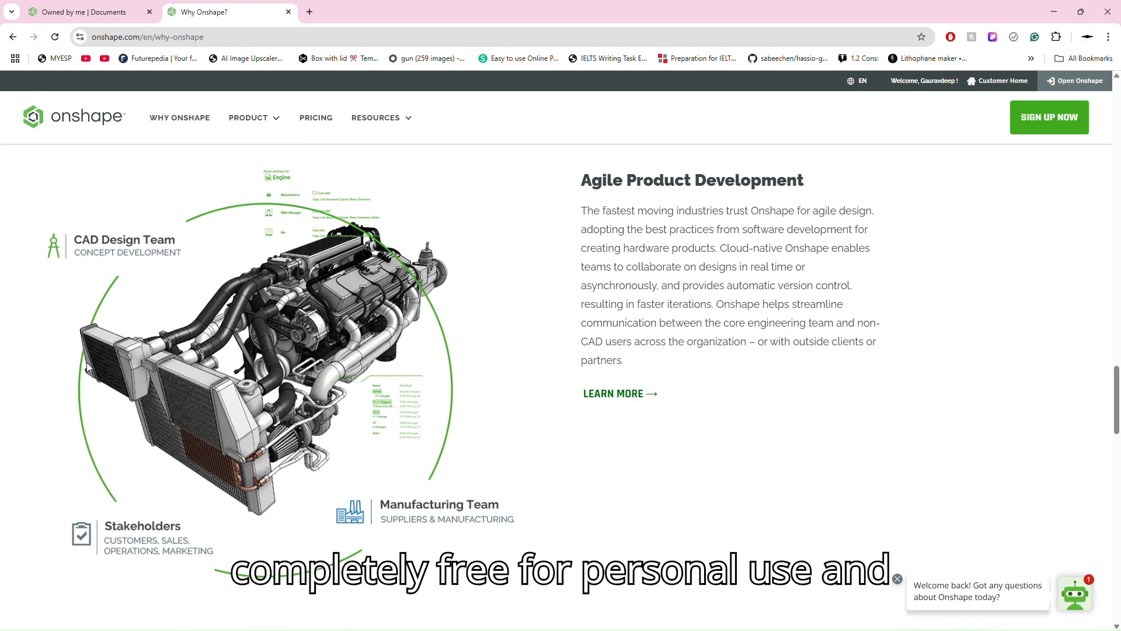
scroll(87, 367, "down", 9)
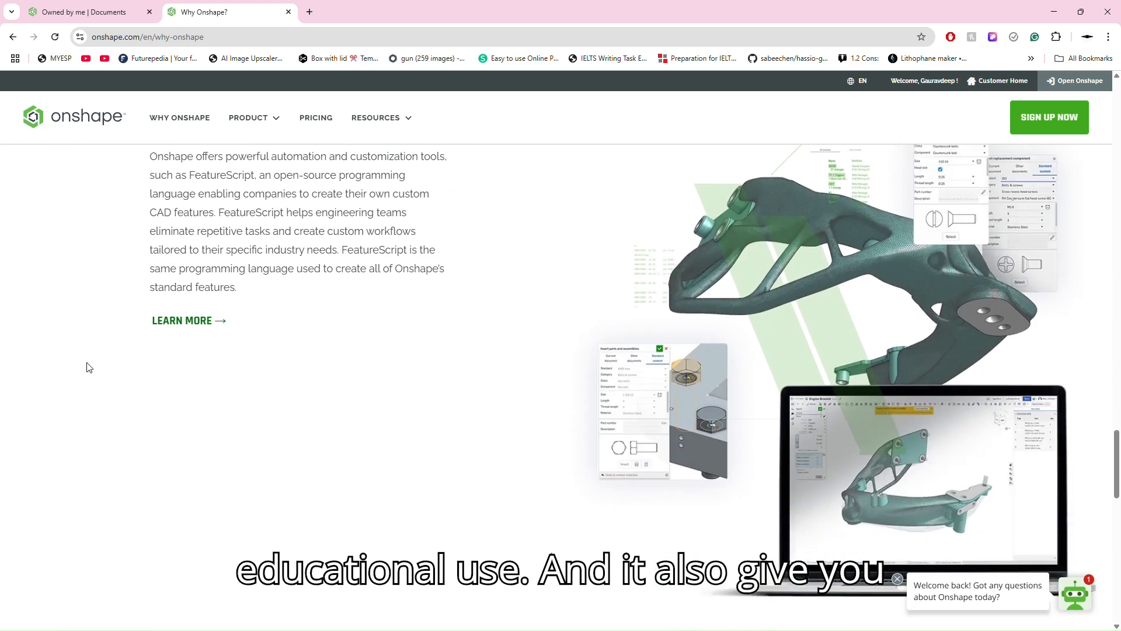
scroll(88, 366, "down", 8)
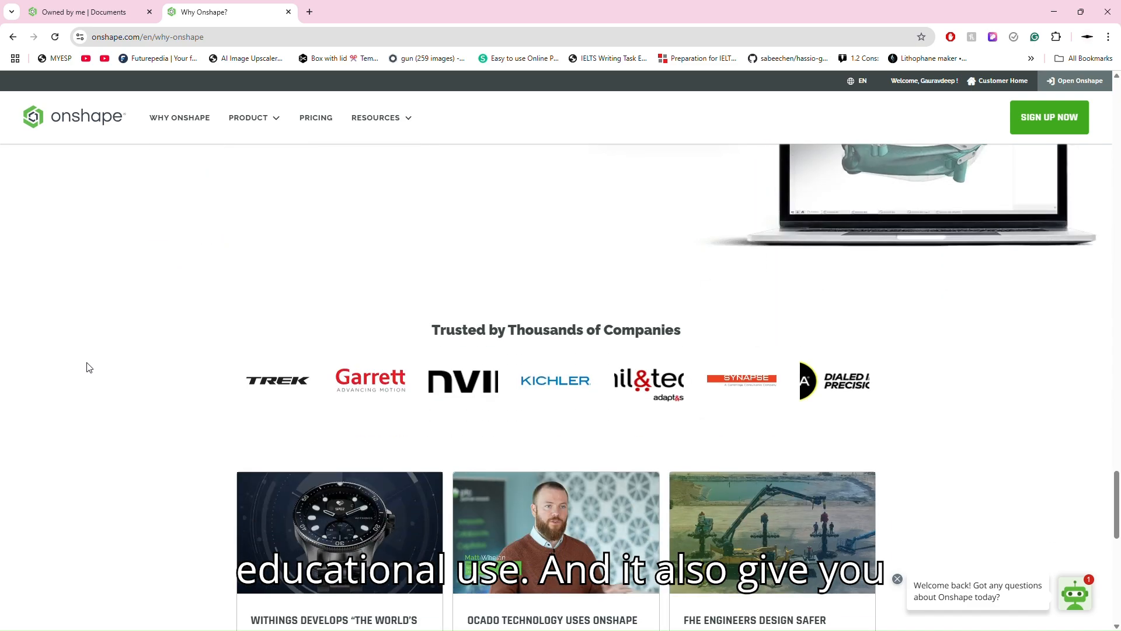
scroll(88, 366, "down", 5)
scroll(87, 366, "up", 18)
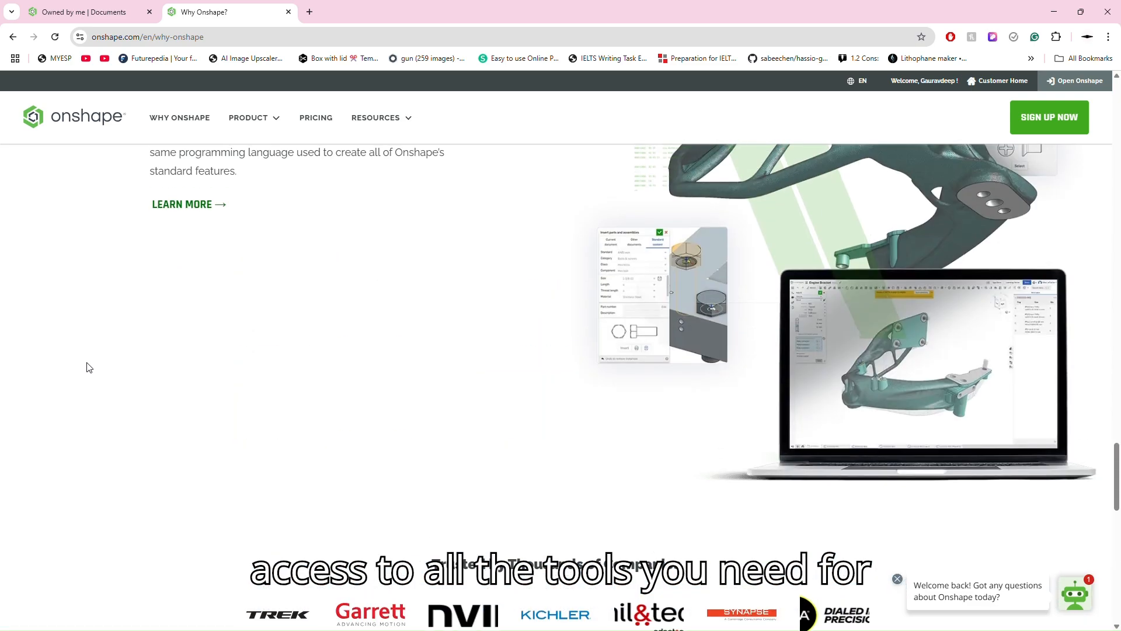
scroll(87, 367, "up", 20)
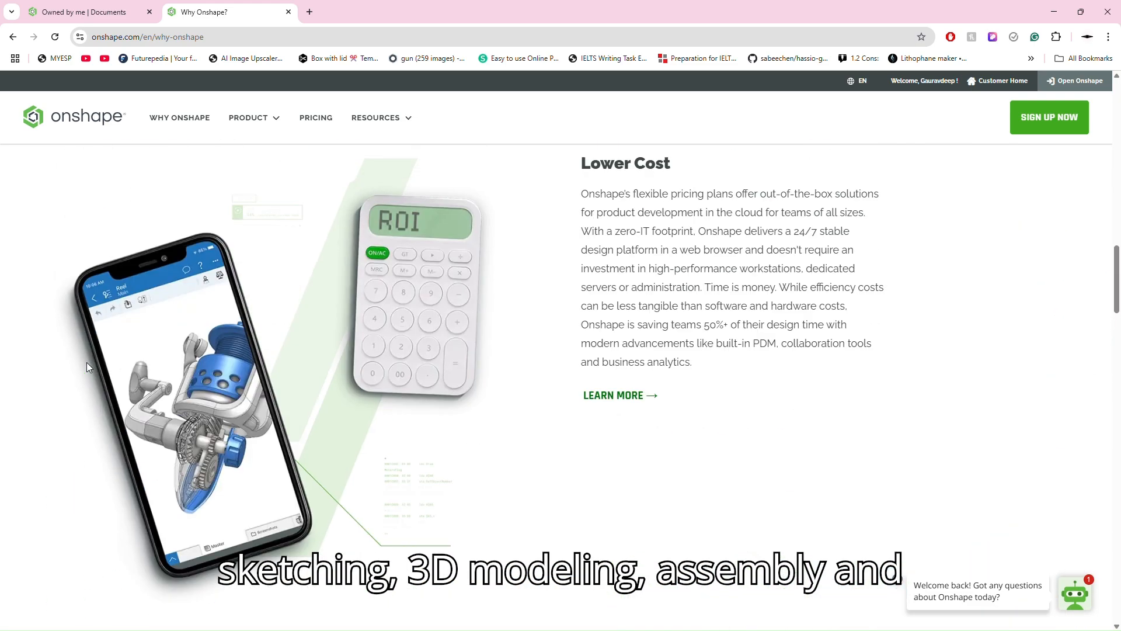
scroll(88, 367, "up", 12)
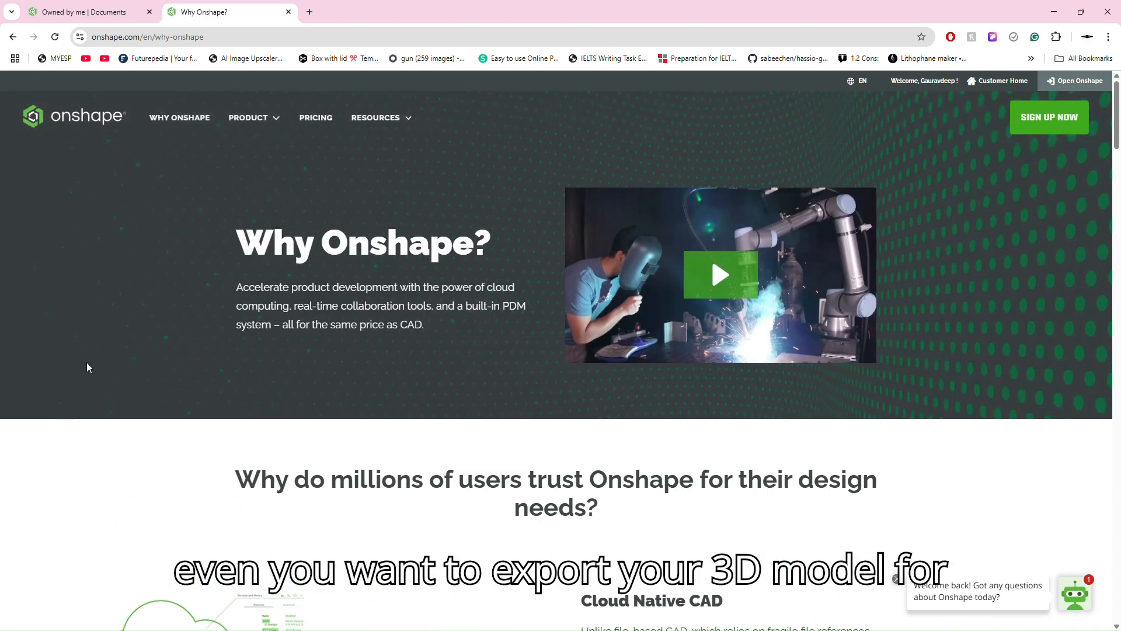
scroll(85, 407, "down", 4)
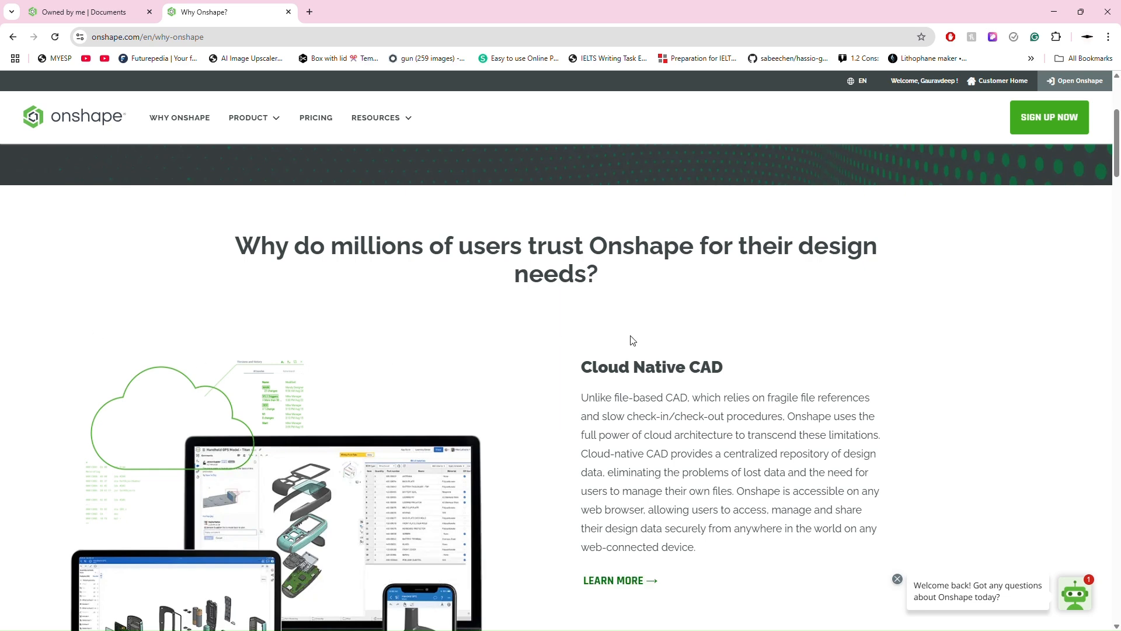
left_click_drag(1116, 144, 1118, 325)
left_click_drag(1118, 326, 1118, 331)
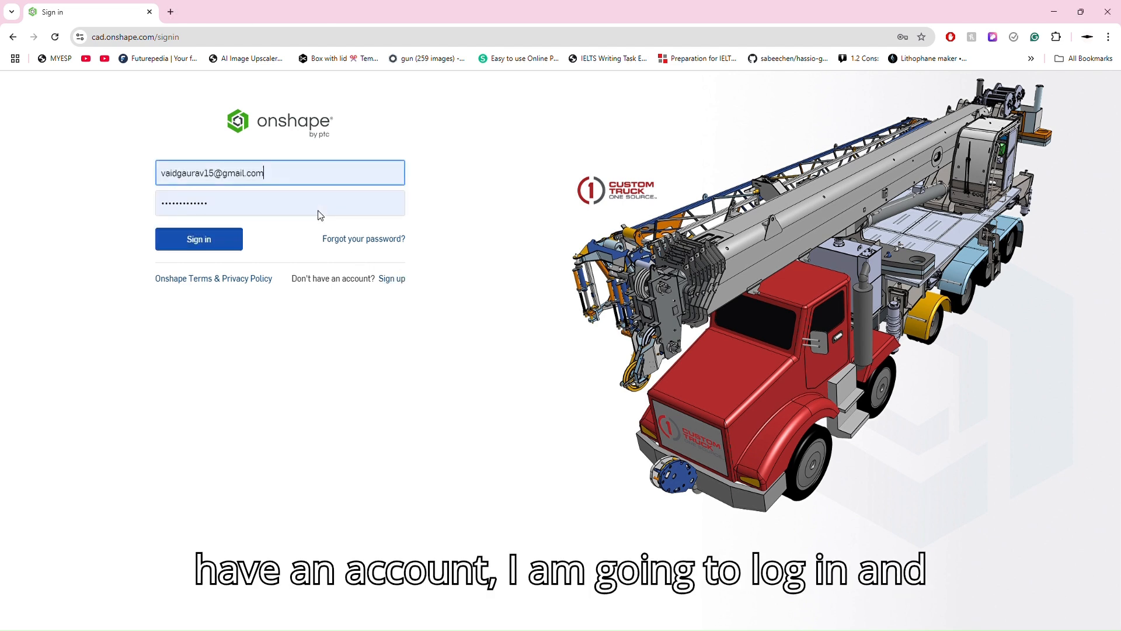
- Sign in to Onshape with the prefilled account credentials and open the EDUCATION folder inside the SHOP folder
left_click(216, 237)
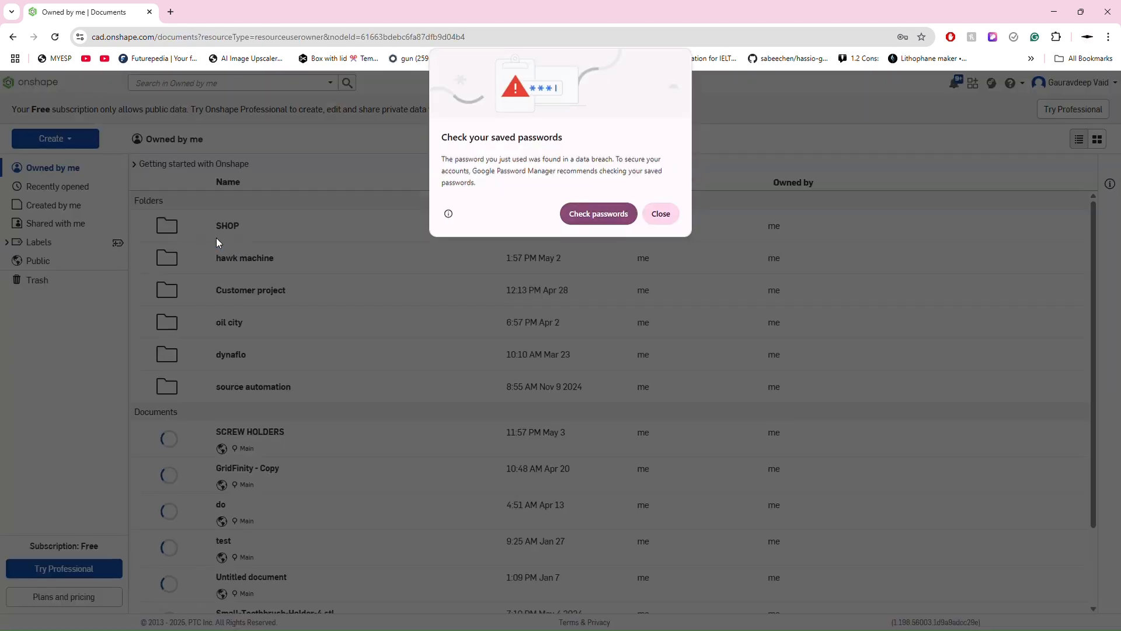
left_click(669, 214)
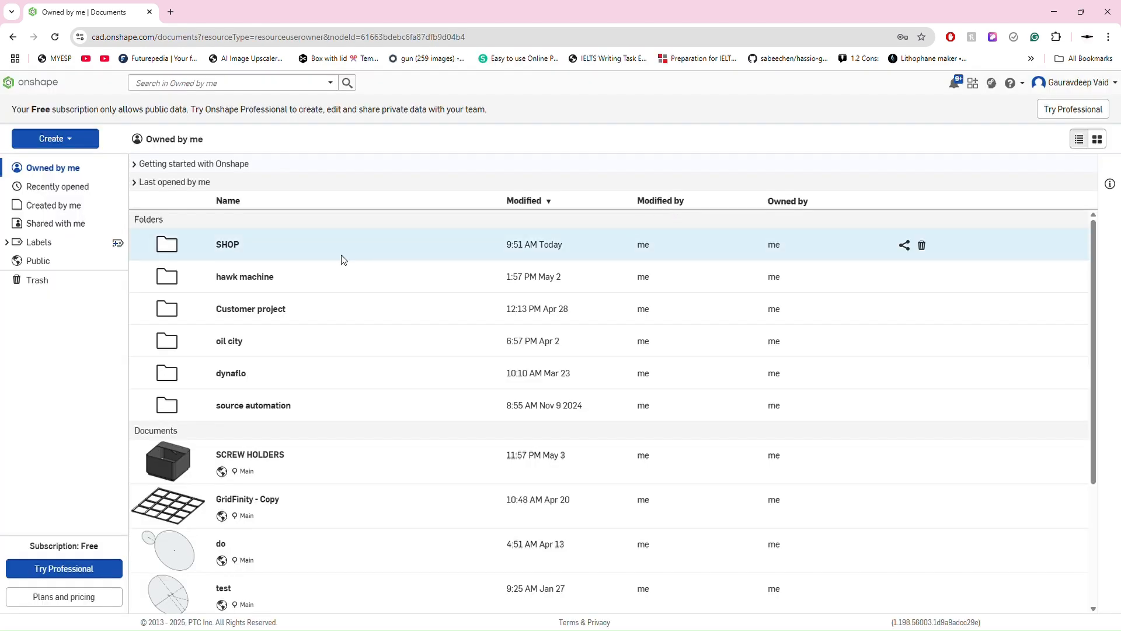
left_click(227, 246)
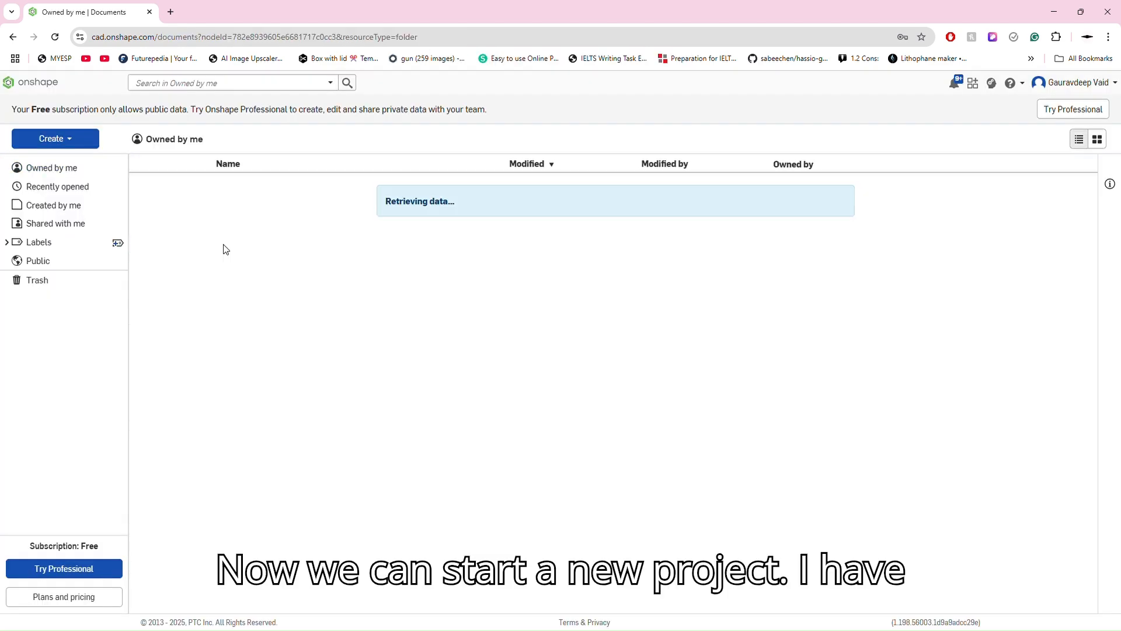
left_click(234, 216)
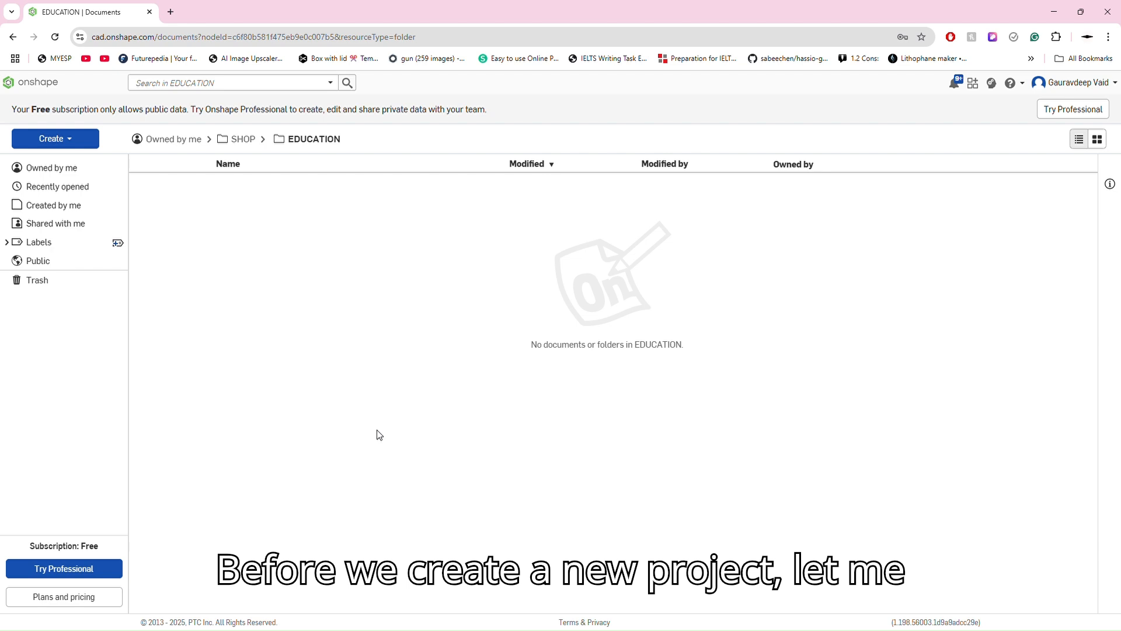
- Highlight the Free plan in the subscription notice and browse the public documents shared by other Onshape users
double_click(40, 110)
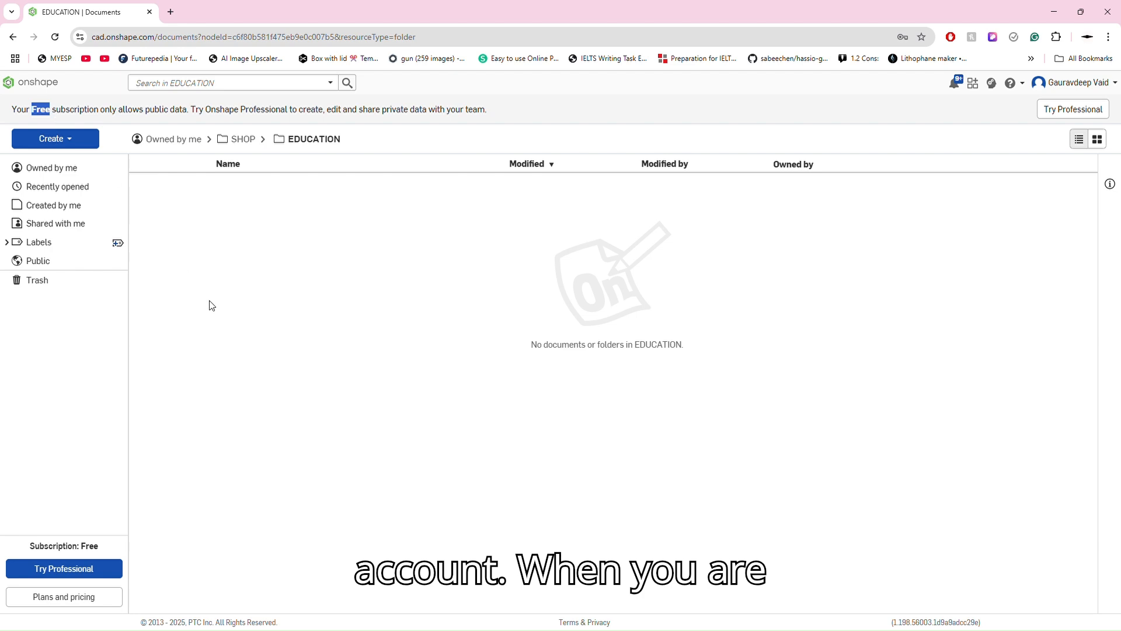
left_click(70, 268)
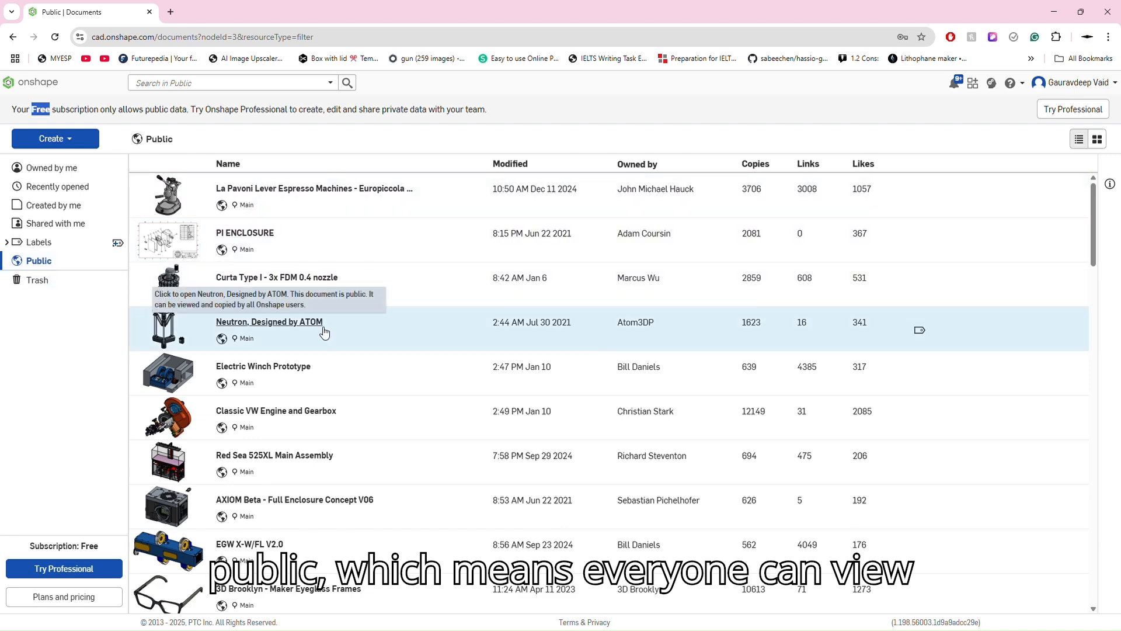
scroll(325, 332, "down", 1)
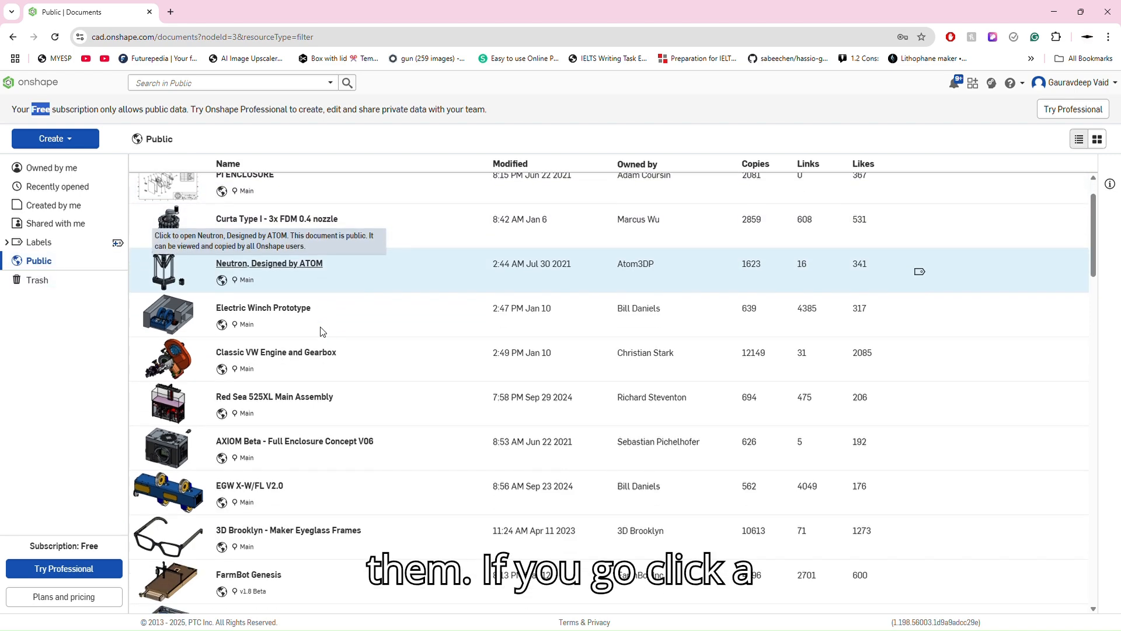
scroll(481, 306, "up", 1)
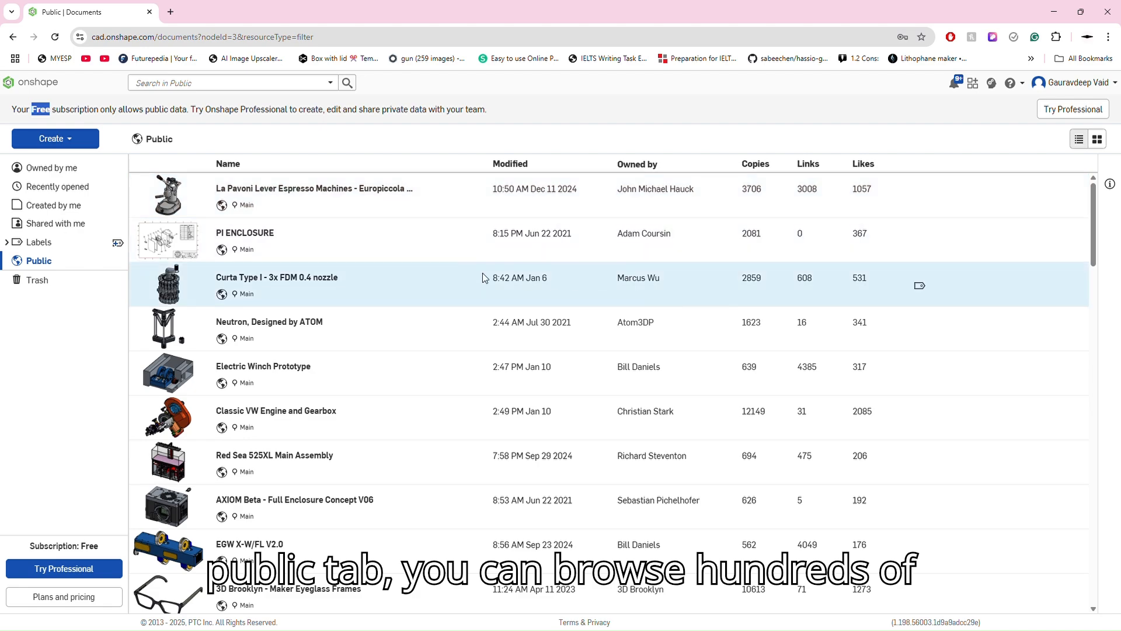
scroll(413, 380, "down", 15)
scroll(385, 421, "down", 15)
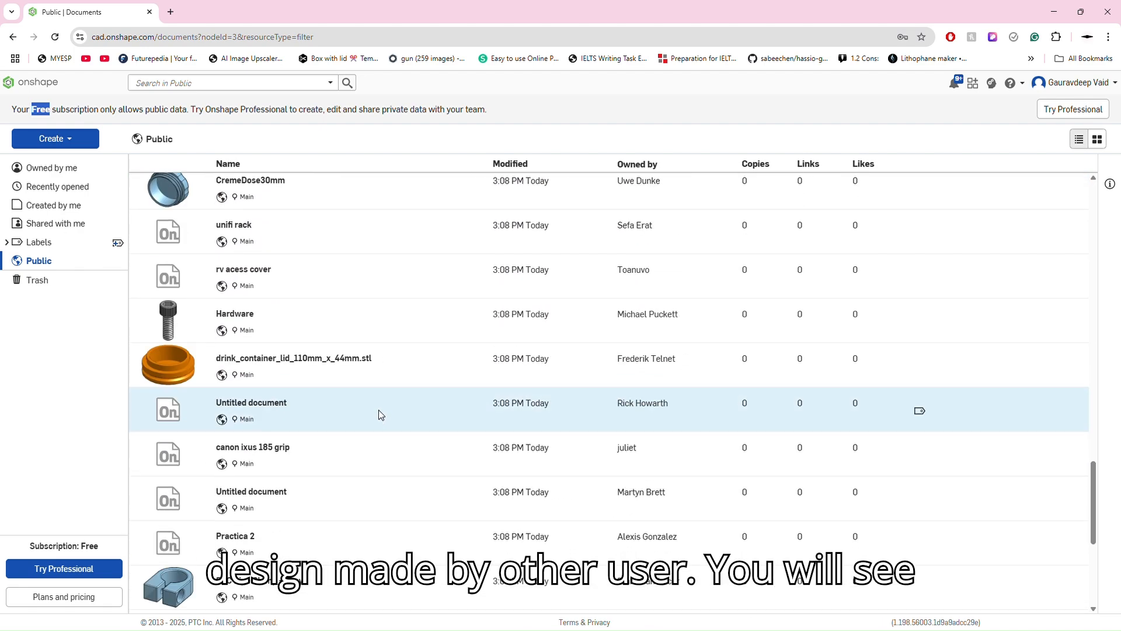
scroll(374, 417, "up", 7)
scroll(374, 417, "up", 10)
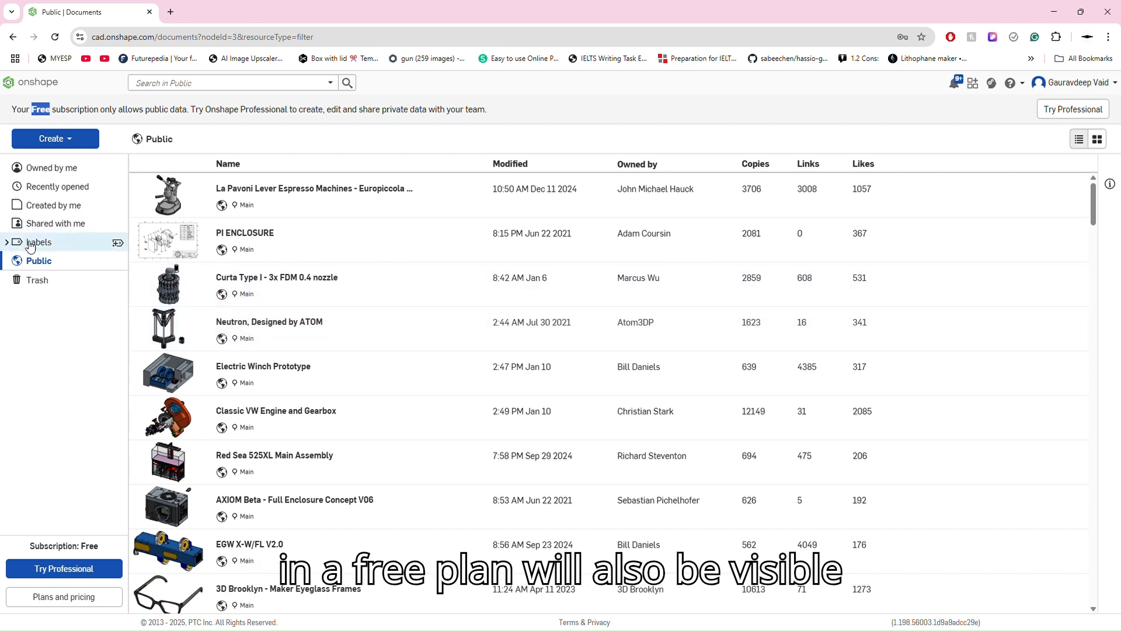
- Return to the documents owned by the account and reopen the EDUCATION folder inside SHOP
left_click(54, 168)
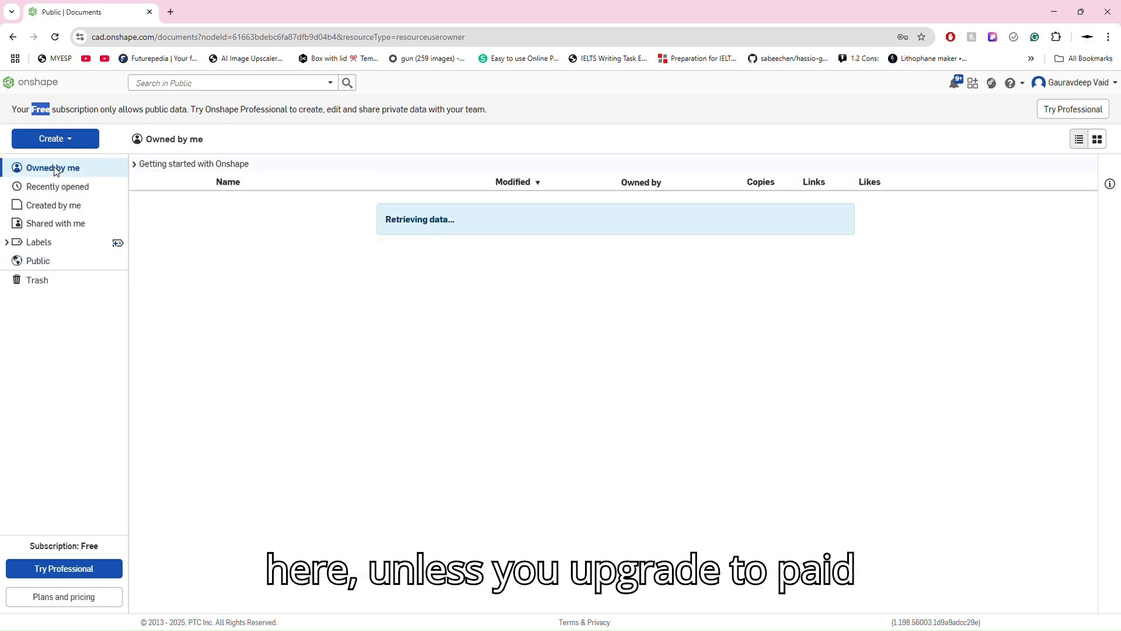
left_click(232, 244)
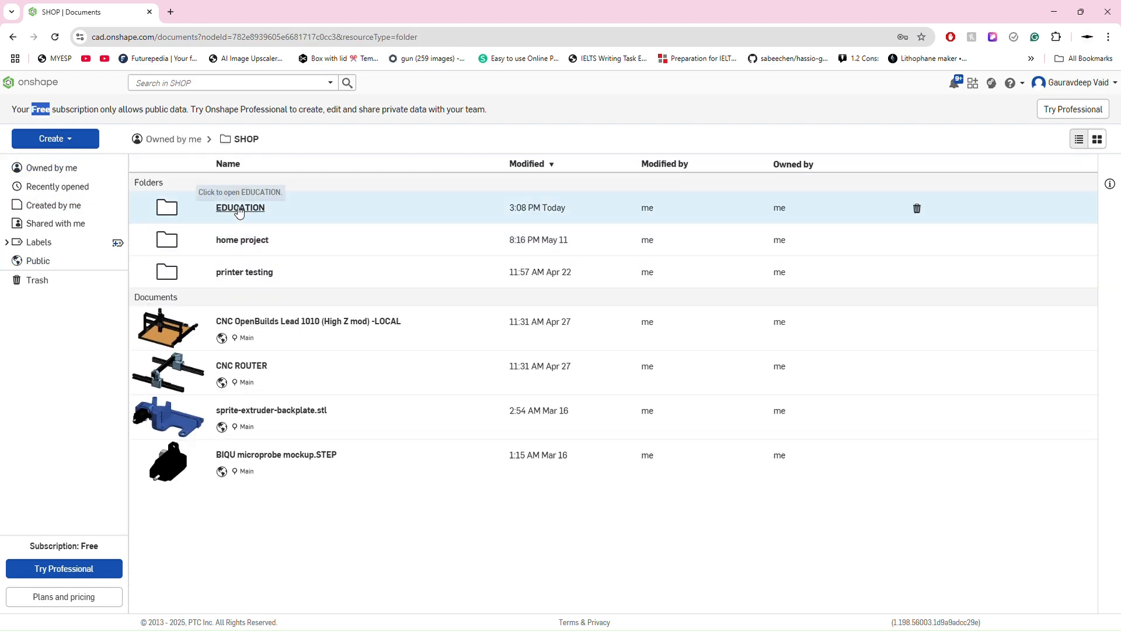
left_click(236, 208)
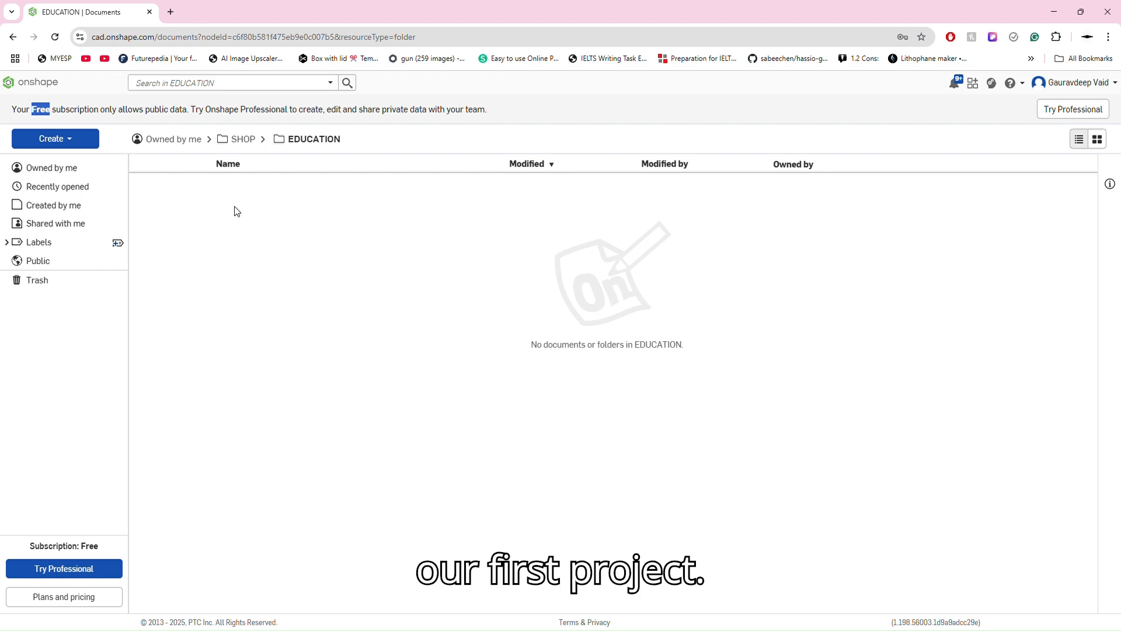
- Create a public document named PRINTER ACCURACY TEST in the EDUCATION folder
left_click(55, 139)
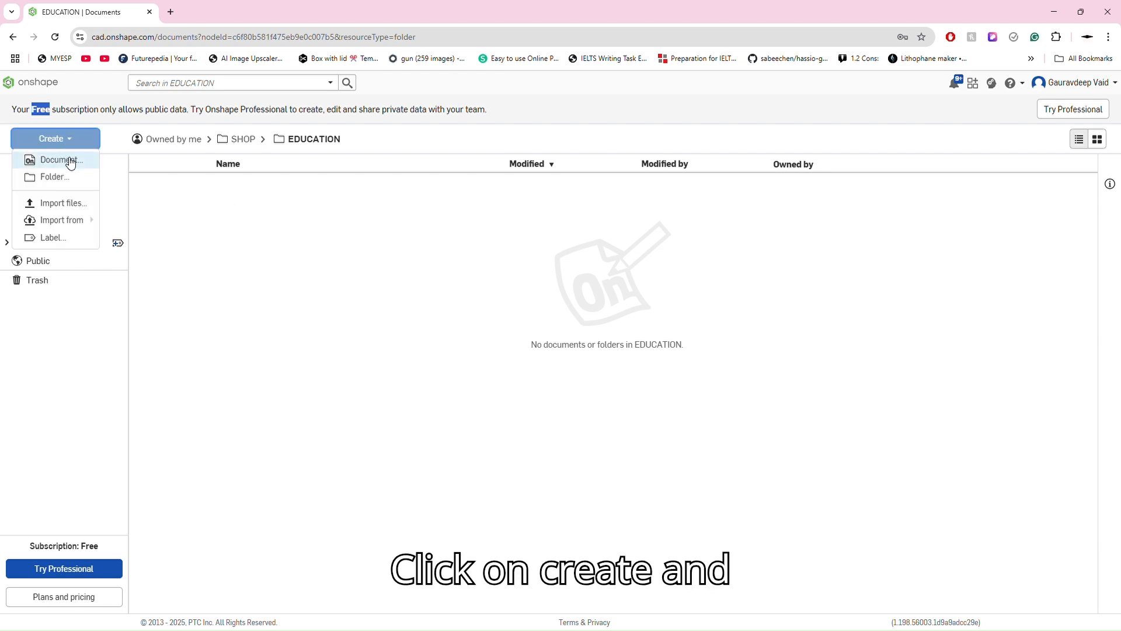
left_click(70, 163)
key("BackSpace")
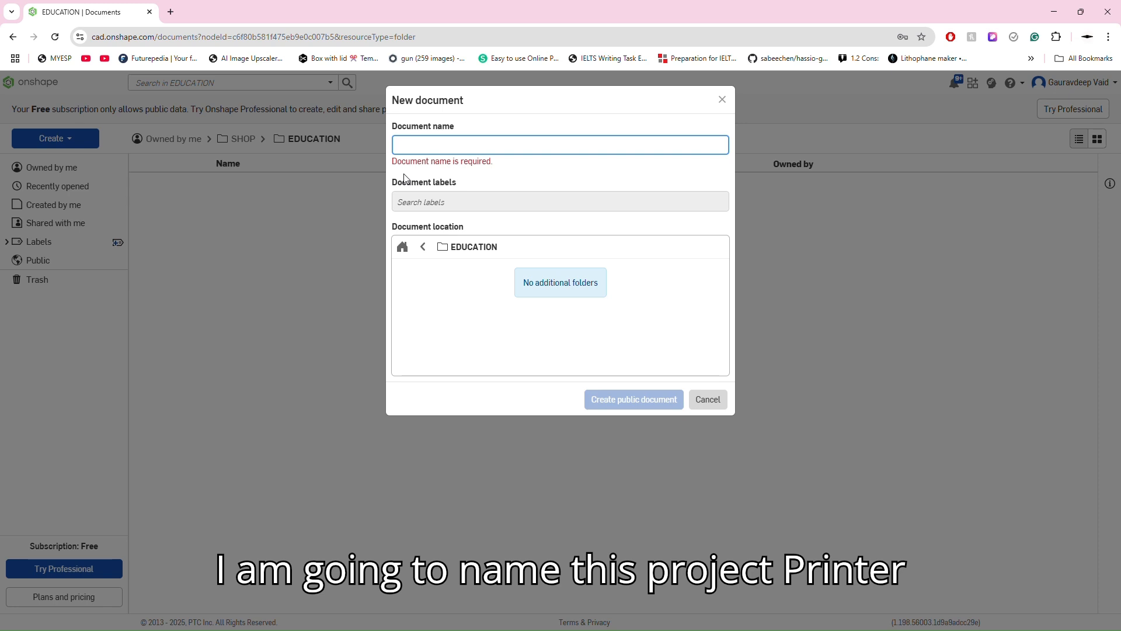
type("PRIN")
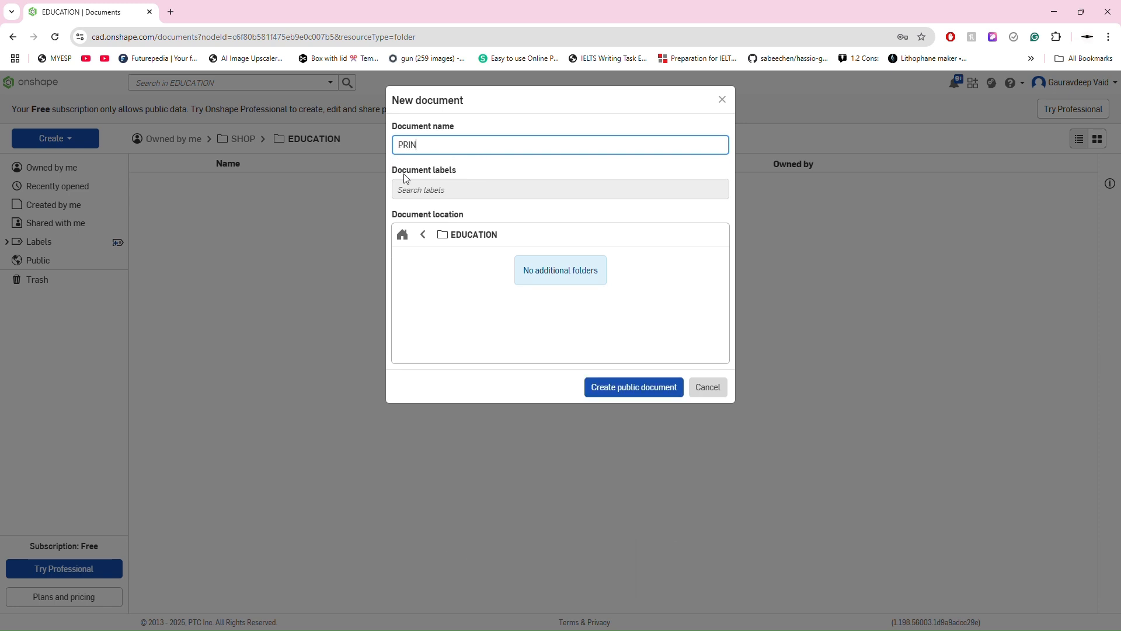
type("TER ACCURACY TEST")
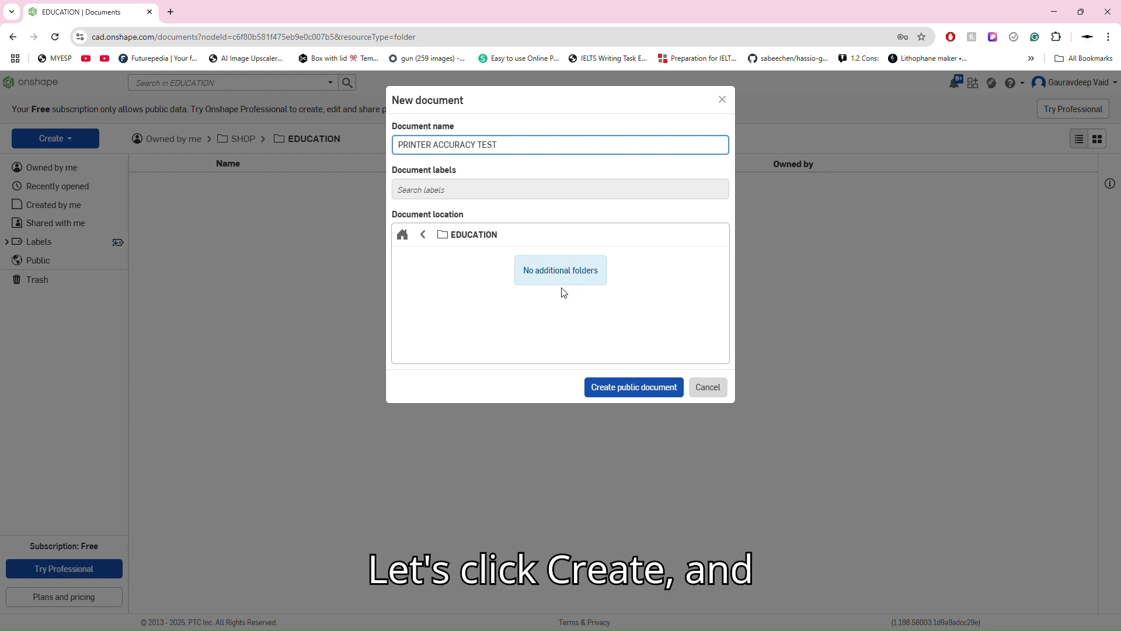
left_click(605, 388)
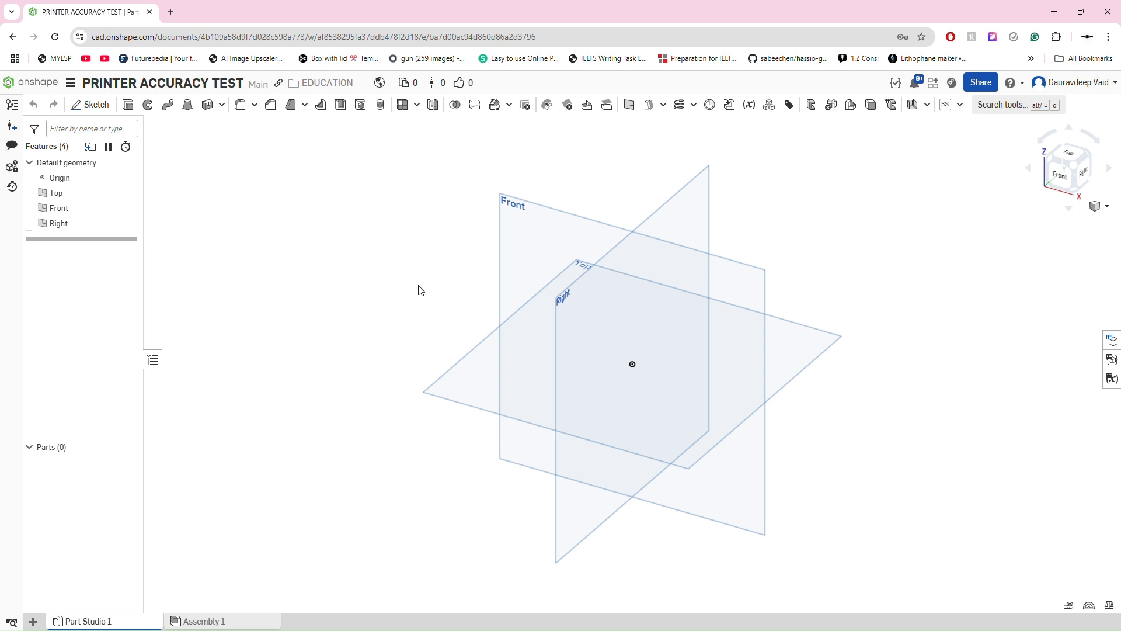
- Zoom and orbit around the default planes, briefly selecting and deselecting the Top plane
scroll(480, 323, "down", 3)
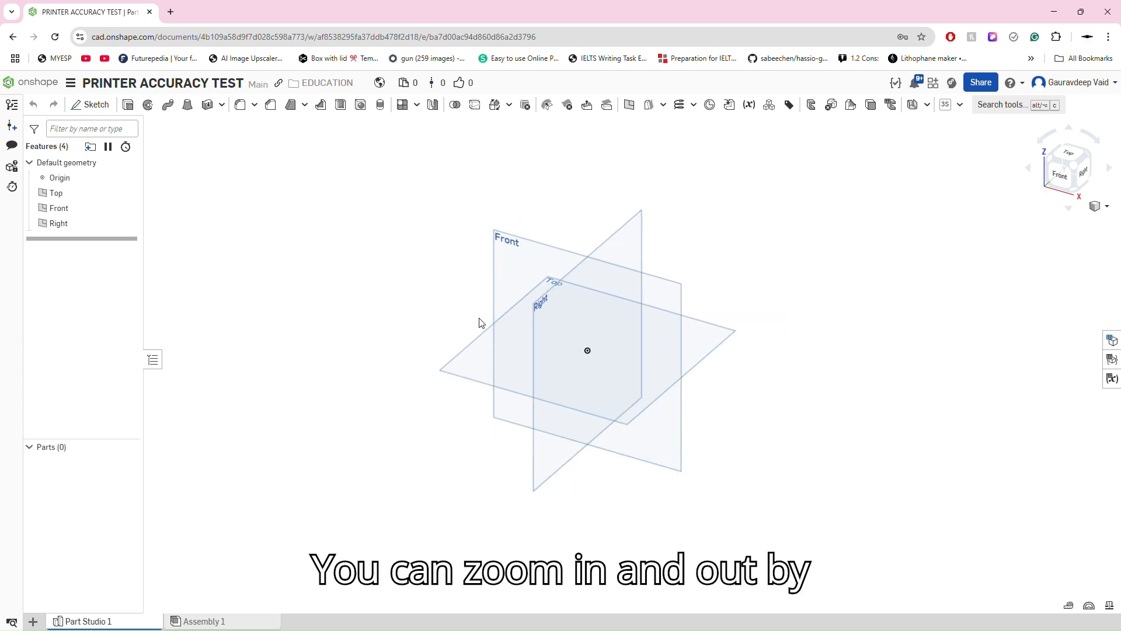
scroll(481, 323, "down", 3)
scroll(479, 322, "up", 3)
scroll(483, 326, "down", 3)
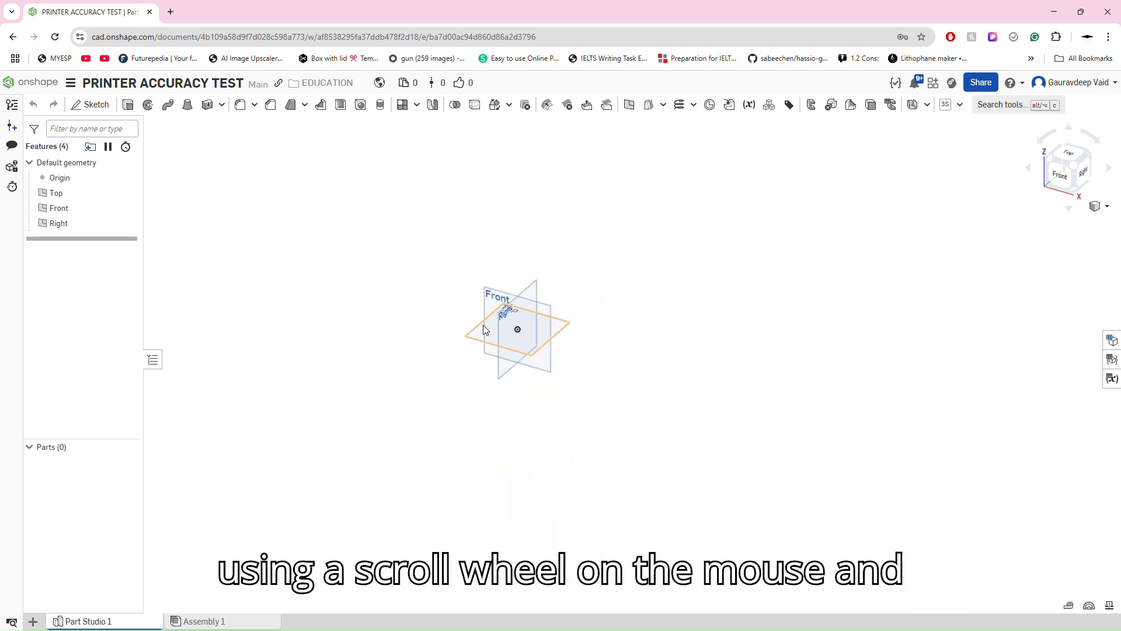
mouse_move(485, 327)
right_mouse_down()
mouse_move(501, 318)
mouse_move(473, 453)
mouse_move(471, 255)
mouse_move(415, 300)
mouse_move(331, 320)
mouse_move(558, 298)
mouse_move(503, 385)
mouse_move(538, 321)
mouse_move(474, 333)
right_mouse_up()
left_click(475, 334)
scroll(474, 329, "up", 5)
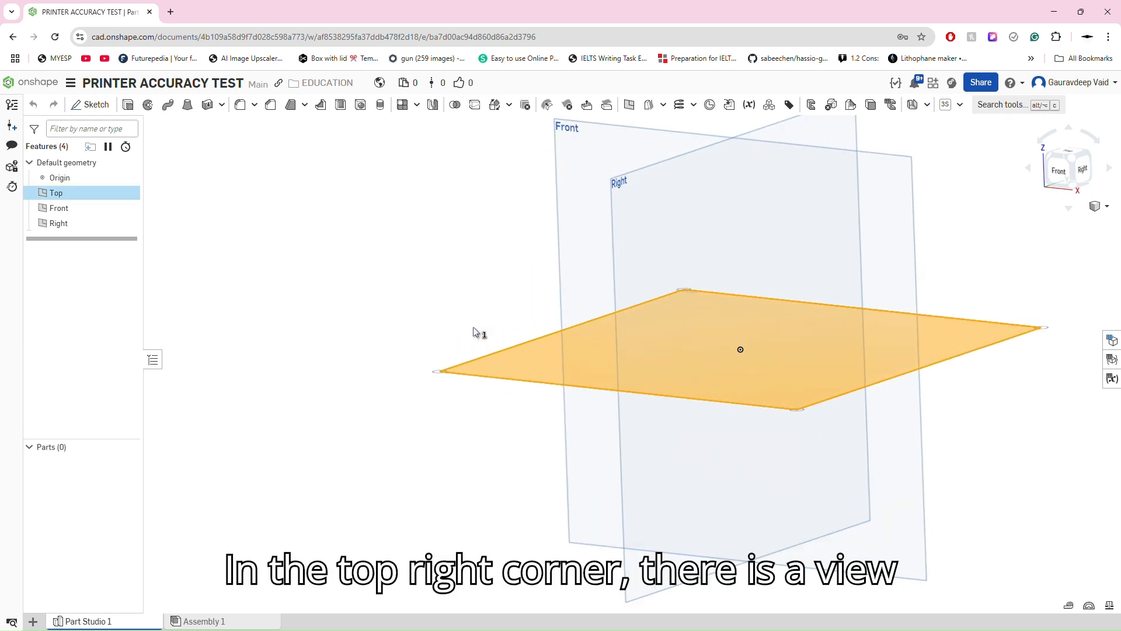
left_click(475, 330)
scroll(475, 330, "down", 3)
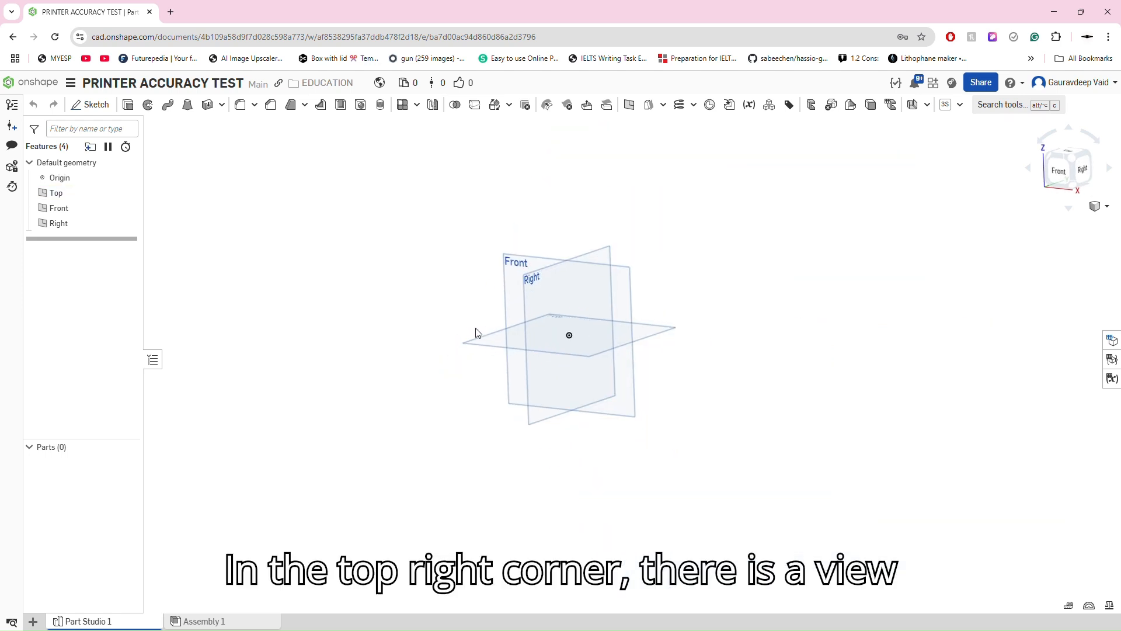
- View the default planes from the Front and Top with the view cube, and orbit back to an angled view
left_click(1062, 169)
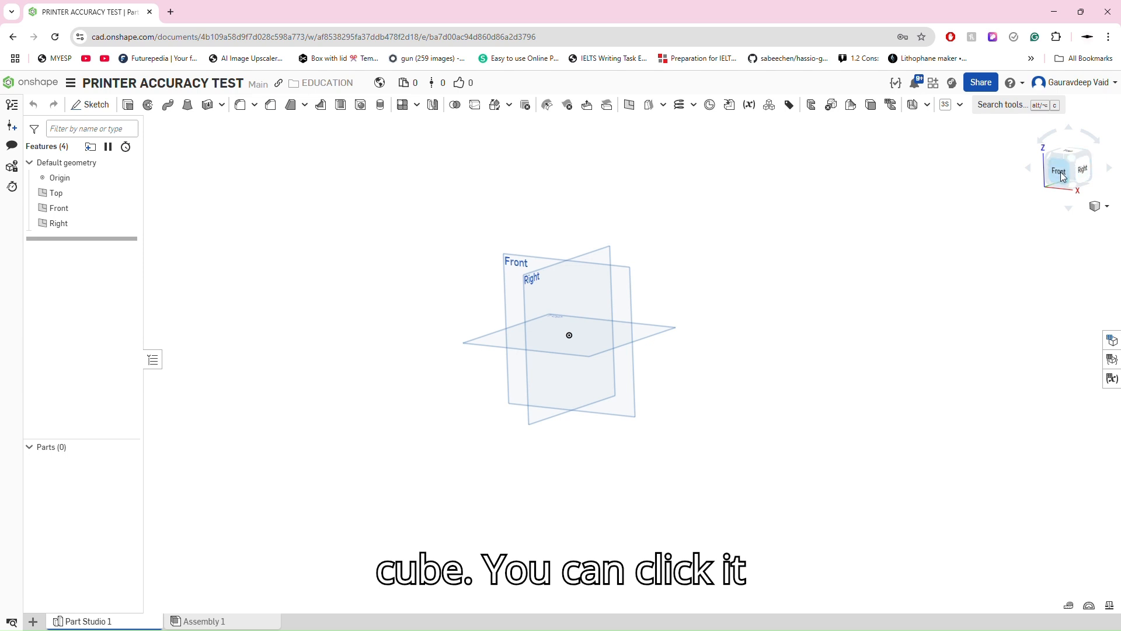
right_click_drag(1066, 176, 1071, 212)
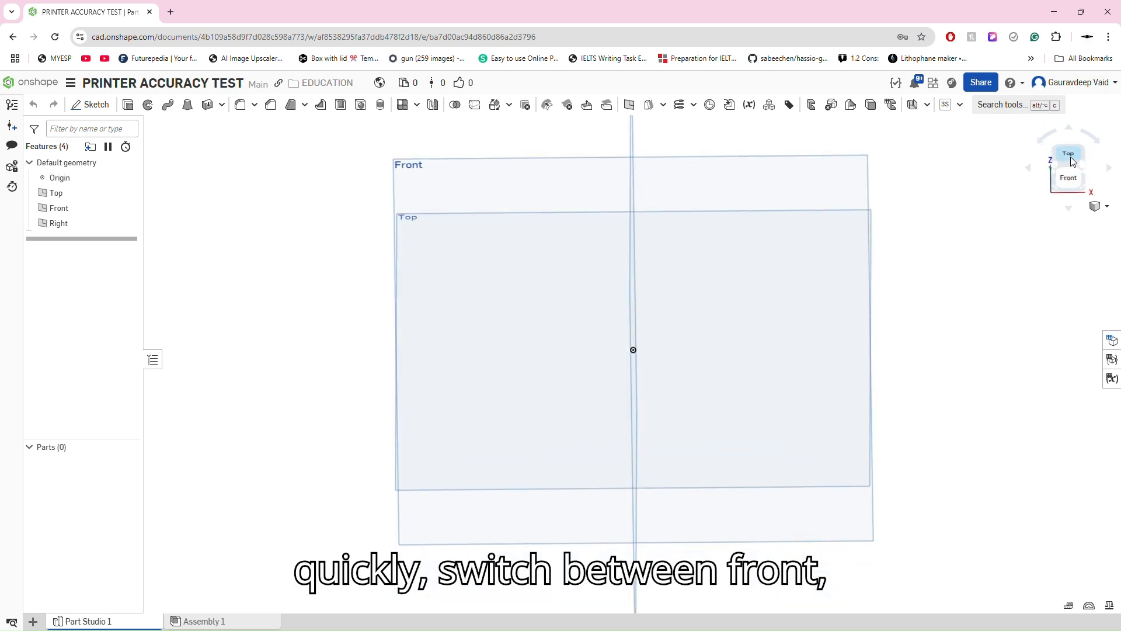
left_click(1071, 157)
right_click_drag(1011, 252, 998, 187)
scroll(1003, 205, "down", 5)
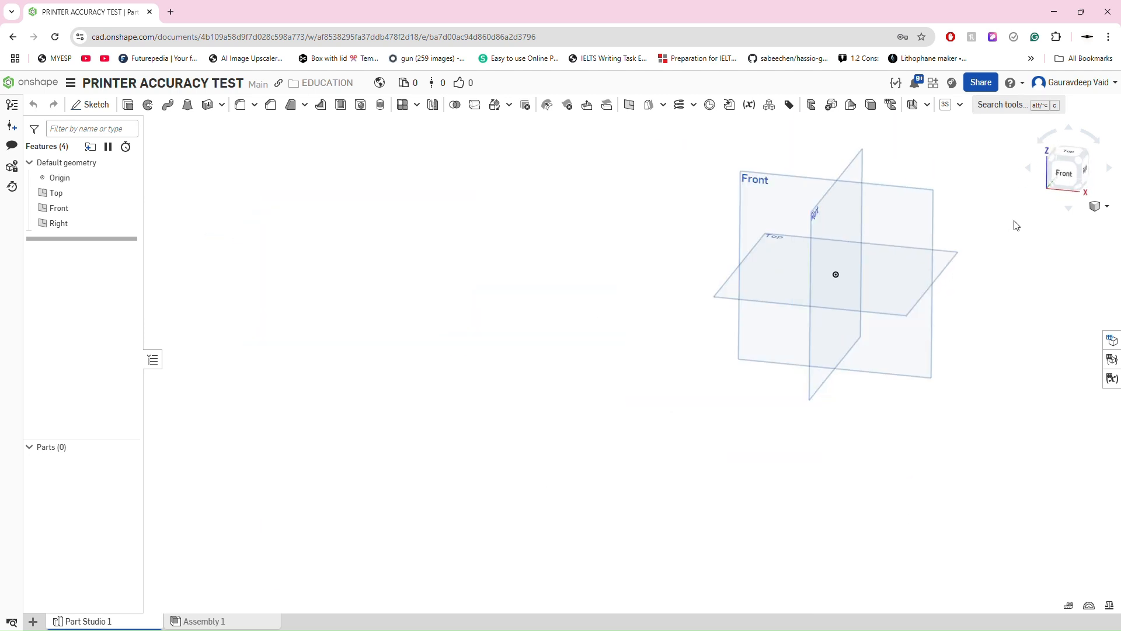
scroll(1059, 215, "up", 2)
- Review the available camera and render options, including named views, shading and section view
left_click(1108, 206)
left_click(1107, 206)
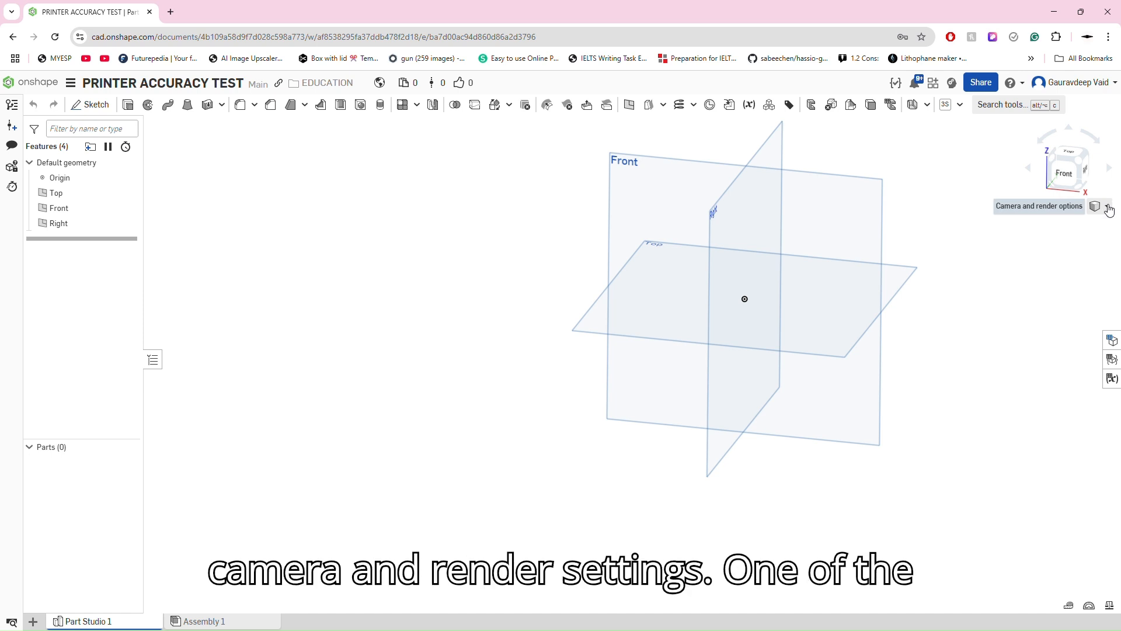
left_click(1109, 206)
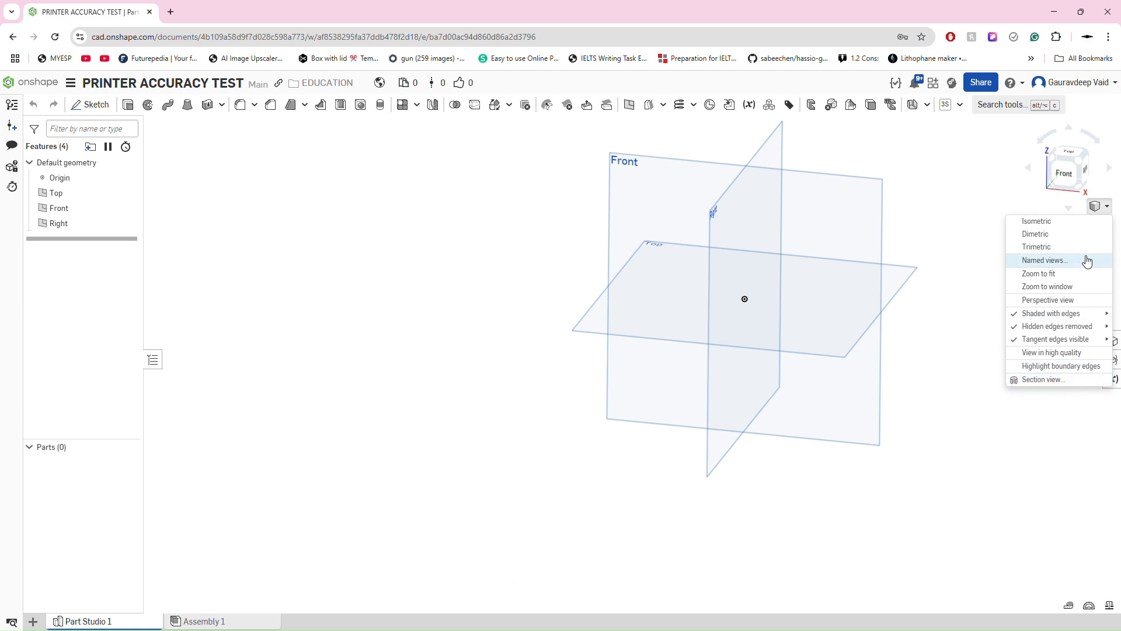
left_click(1098, 206)
- Start a sketch on the Top plane and view it from the Top
scroll(276, 395, "down", 3)
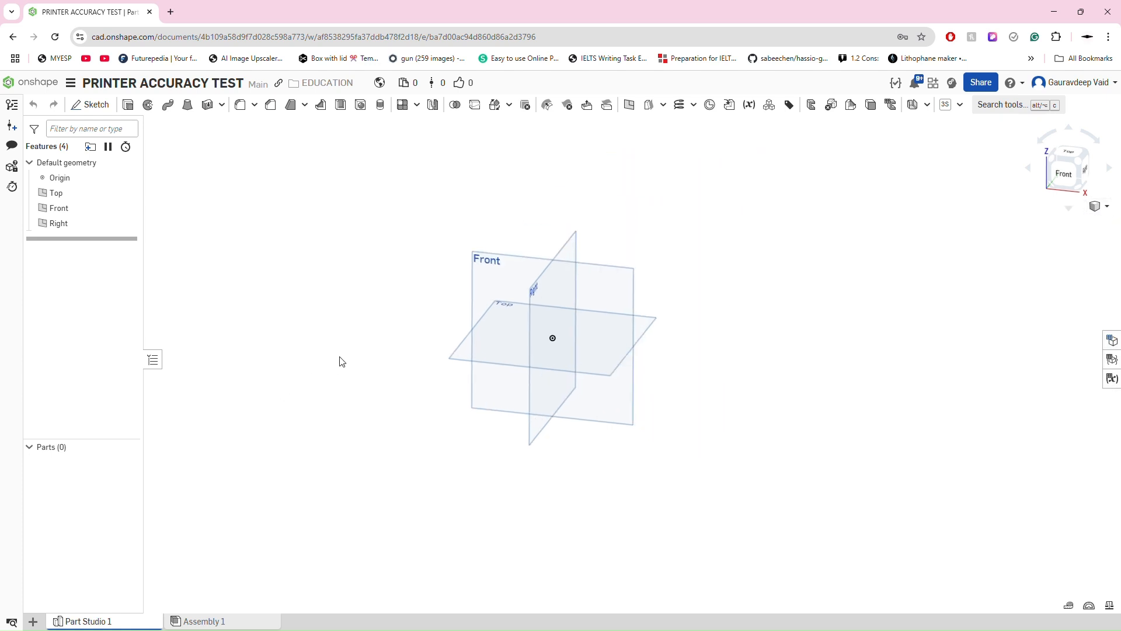
right_click_drag(339, 356, 373, 341)
scroll(370, 333, "up", 4)
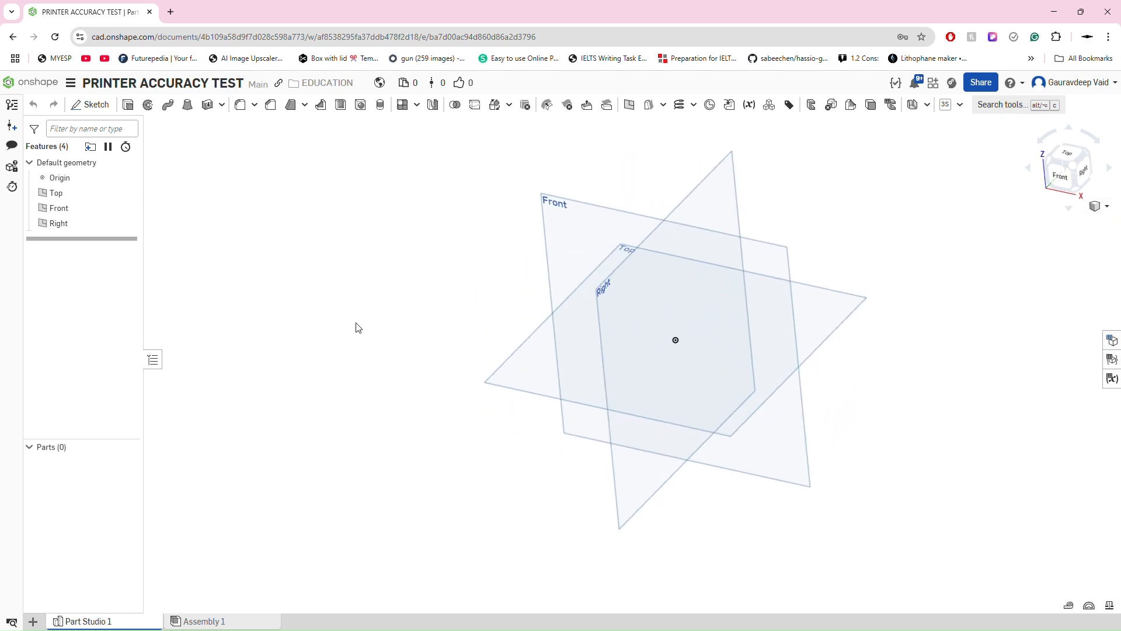
left_click(91, 104)
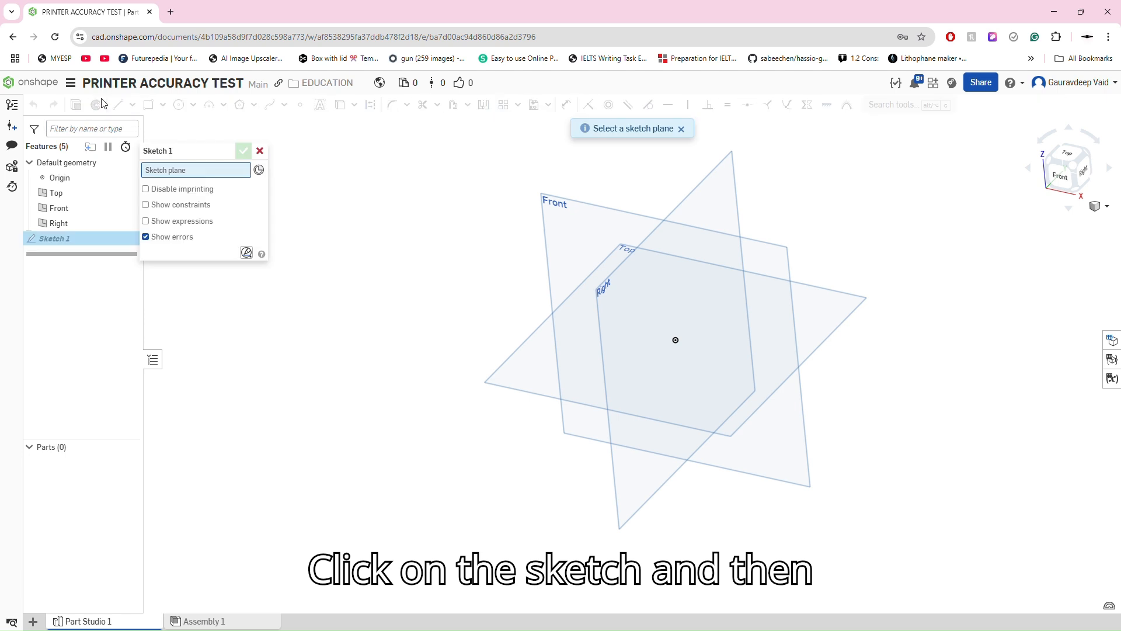
left_click(517, 374)
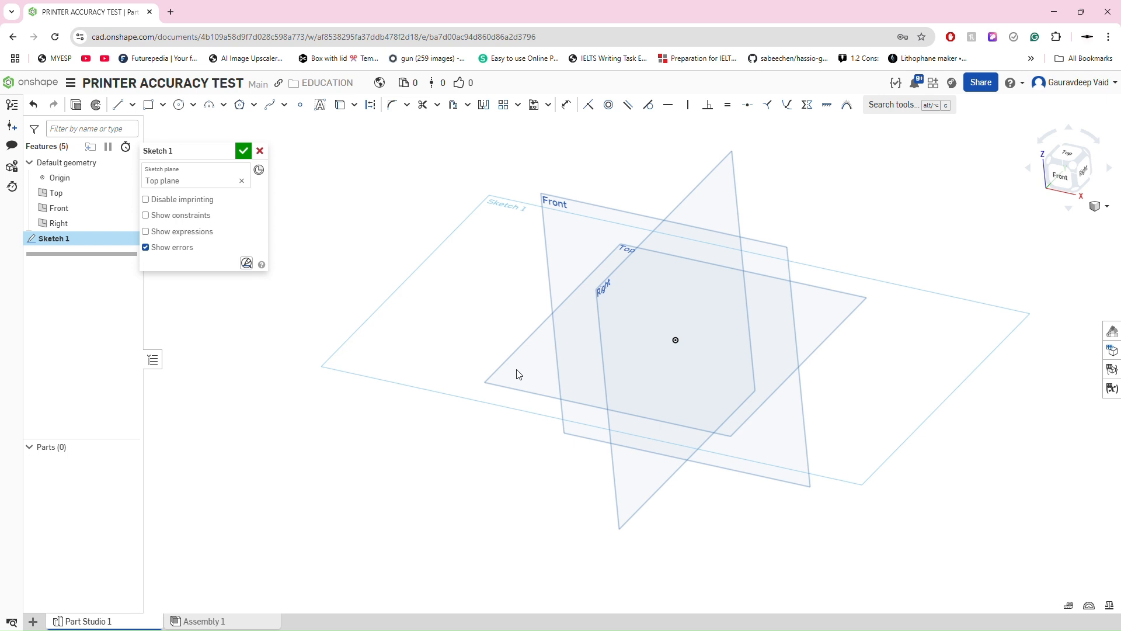
left_click(1069, 156)
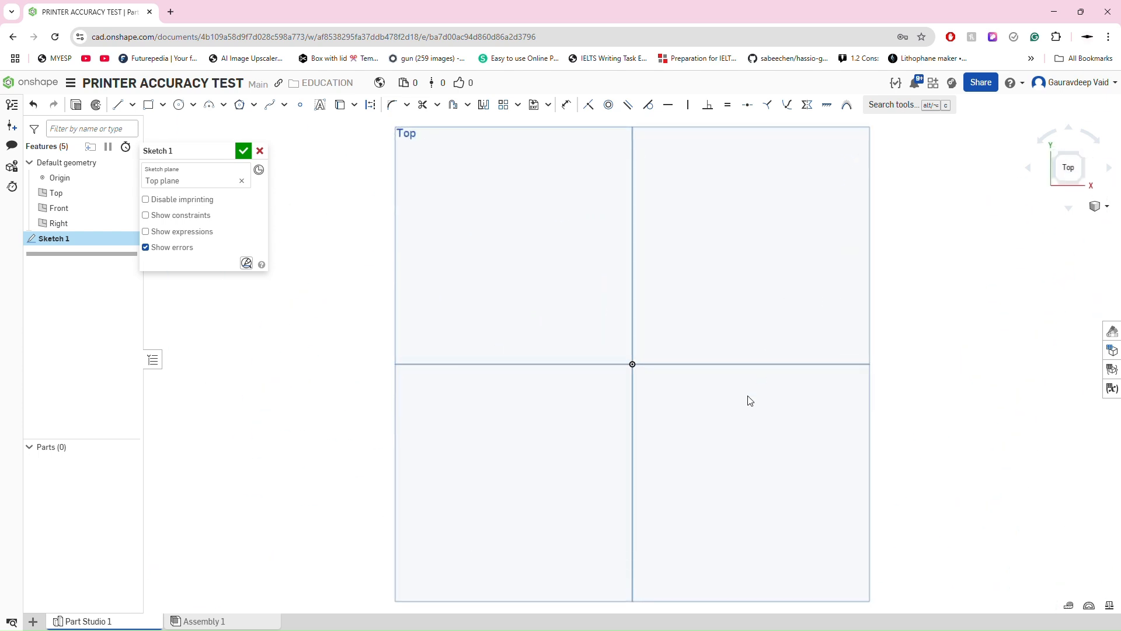
- Orbit away from the sketch and reorient the view normal to the sketch plane
right_click_drag(747, 395, 699, 346)
scroll(699, 346, "down", 4)
scroll(575, 344, "up", 4)
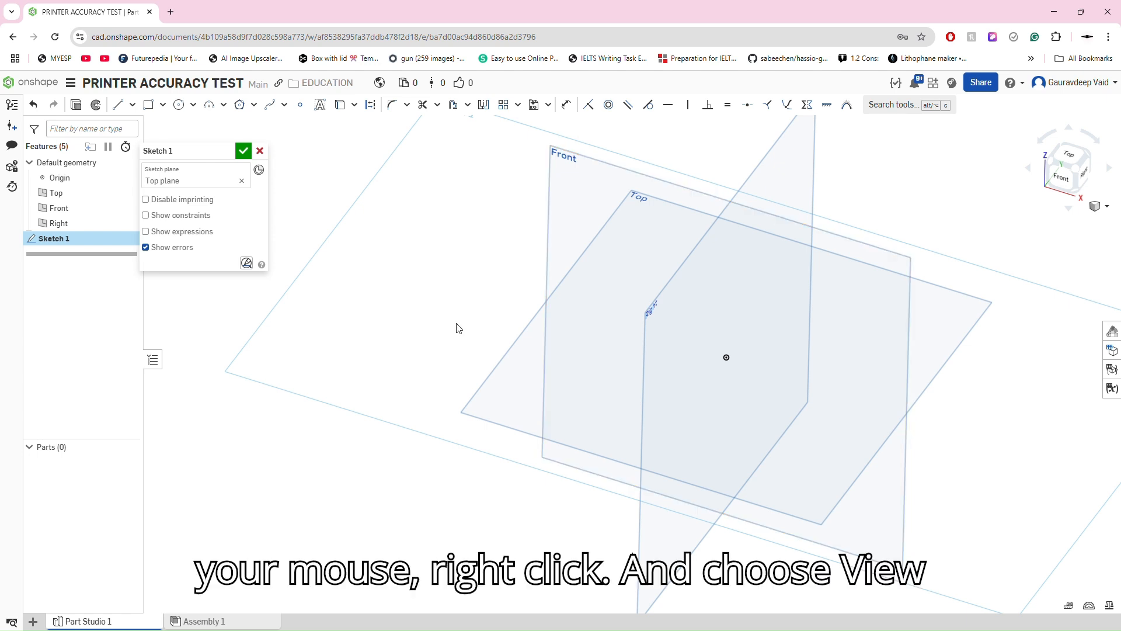
right_click(478, 280)
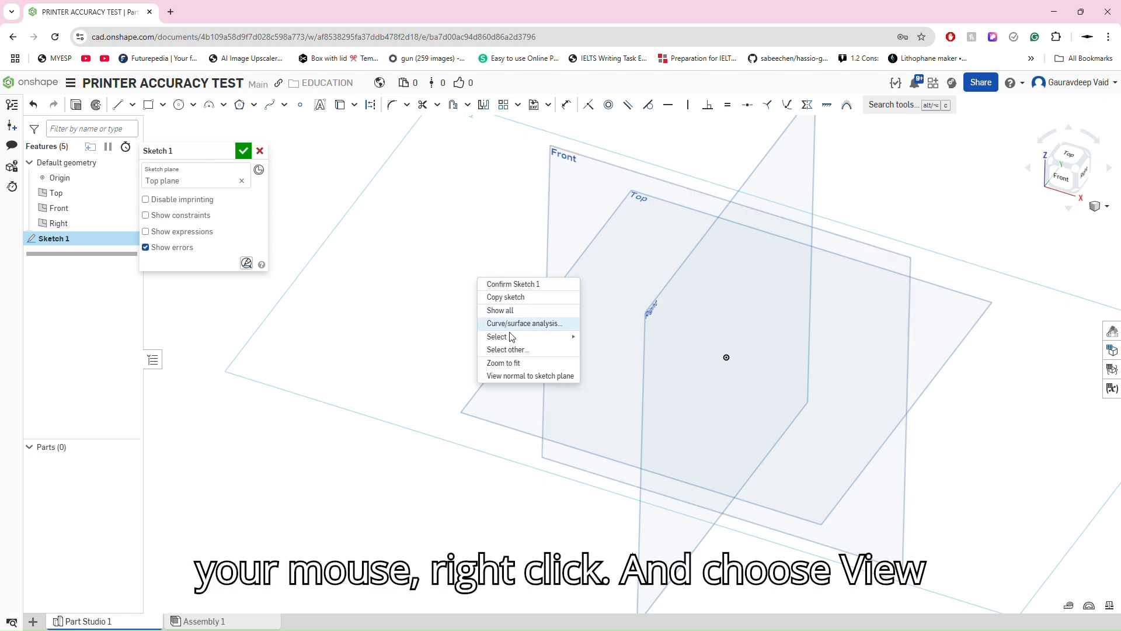
left_click(528, 378)
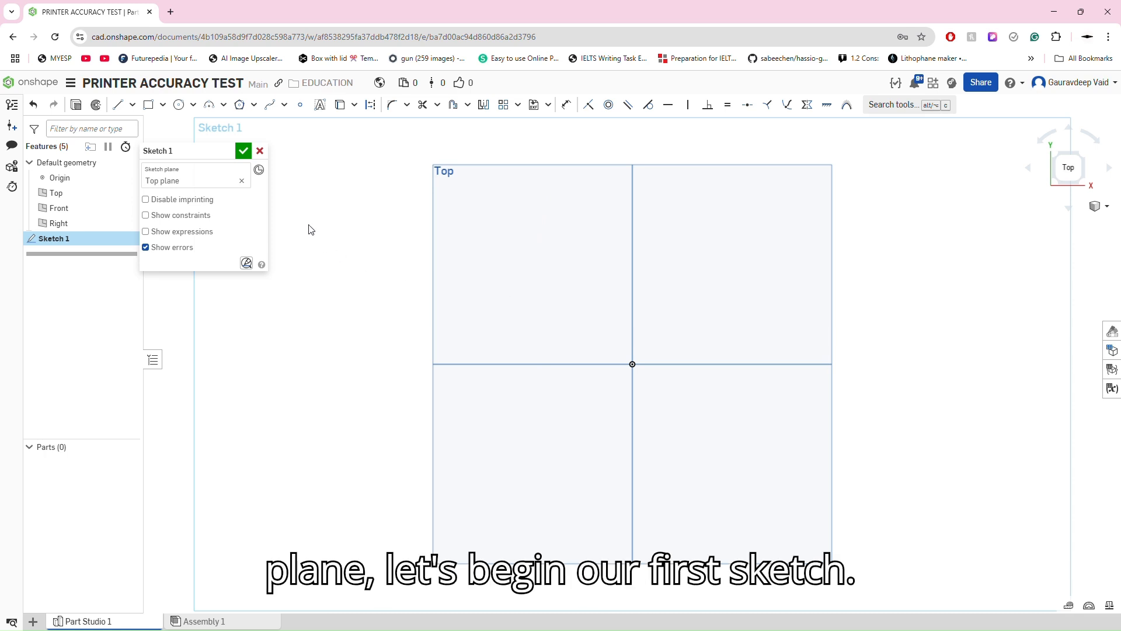
- Sketch a center point rectangle about 5.16 in wide and 4.80 in high, centred on the origin
left_click(163, 108)
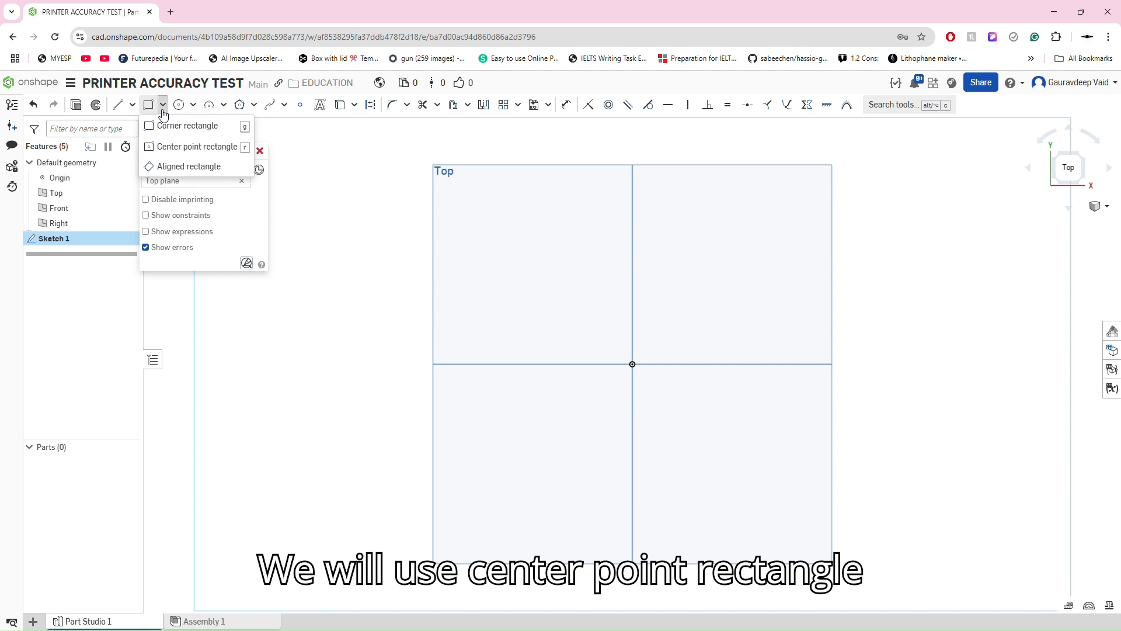
left_click(183, 153)
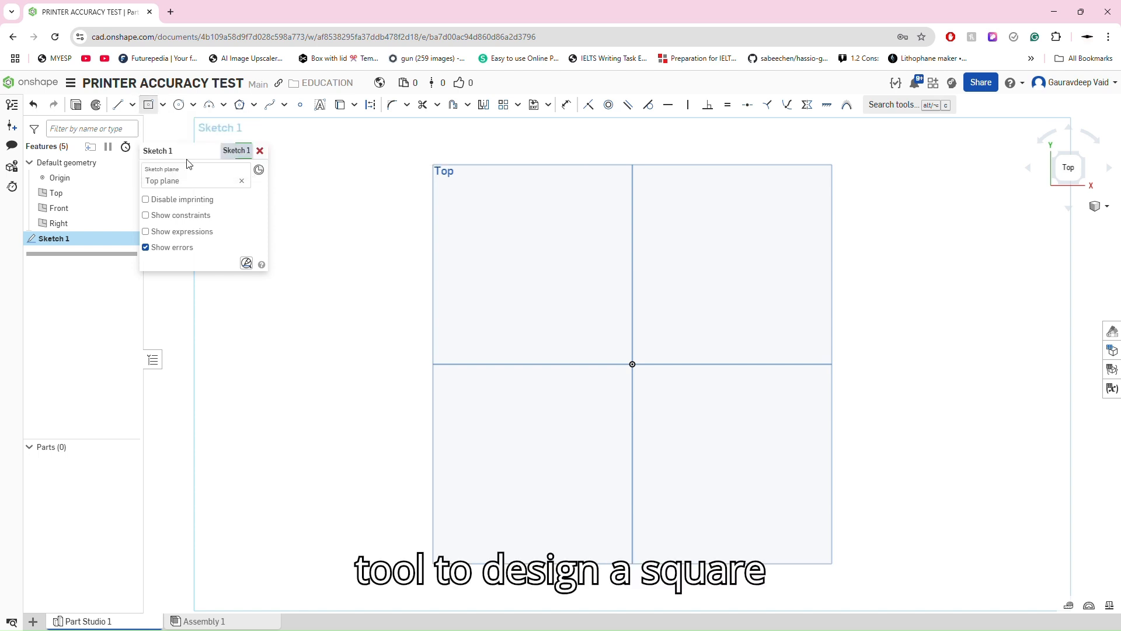
left_click(649, 378)
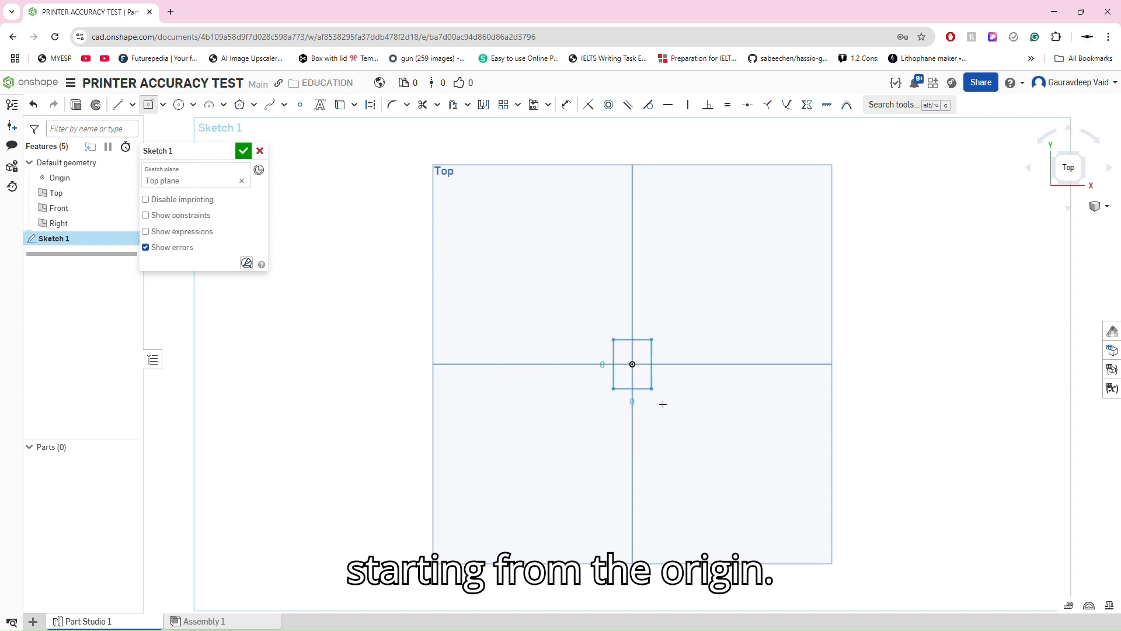
left_click(808, 528)
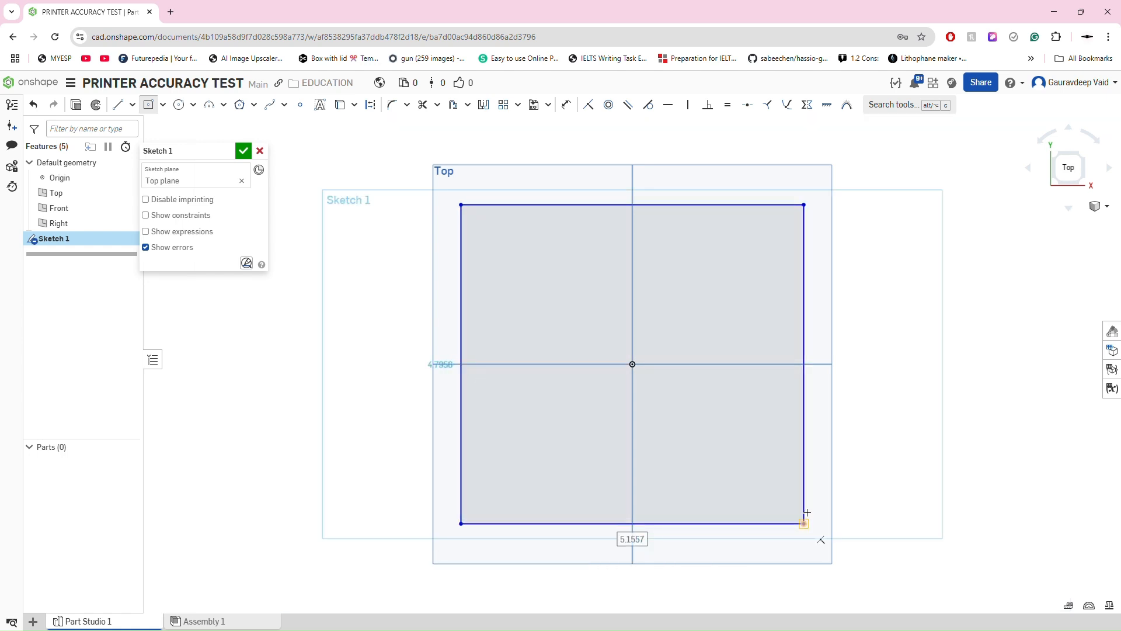
- Dimension the rectangle's width and height to 5 in each
left_click(566, 105)
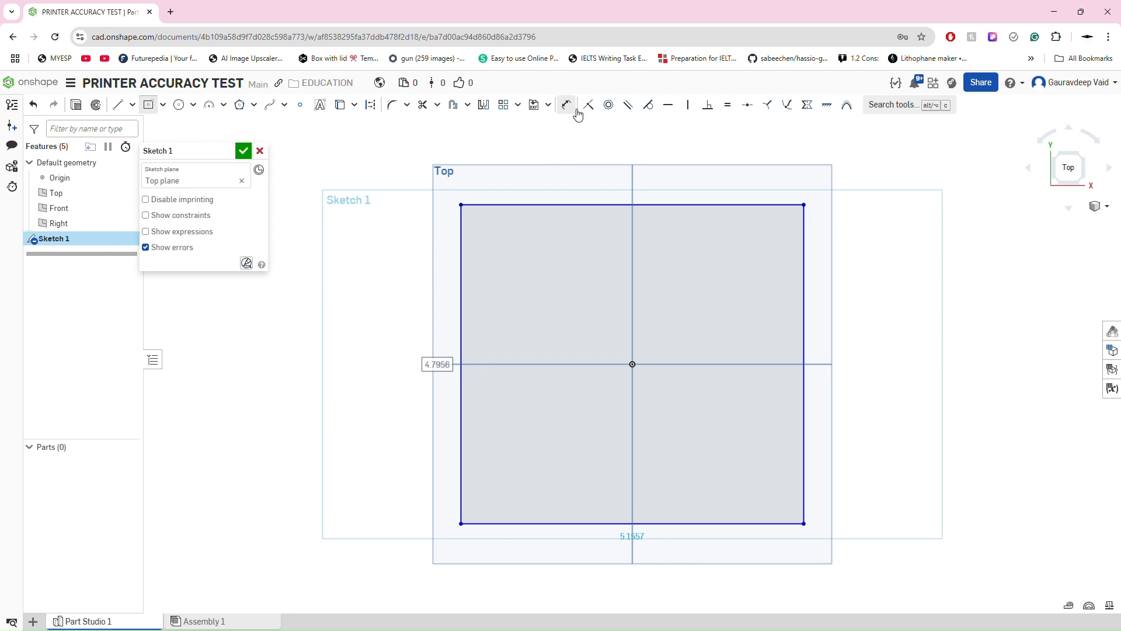
left_click(578, 205)
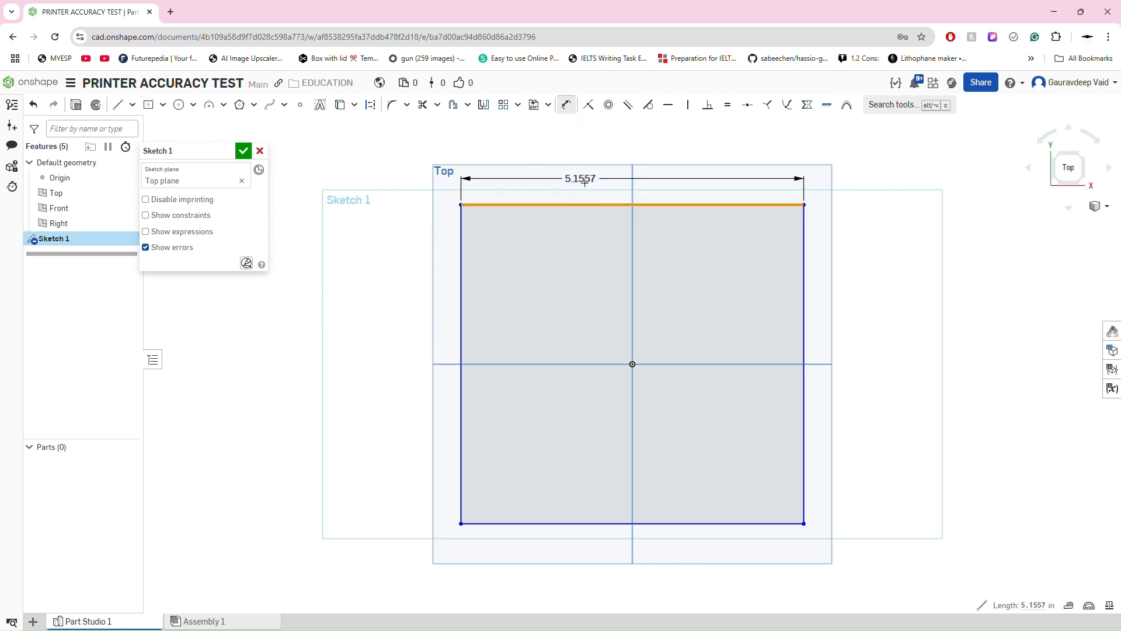
left_click(584, 180)
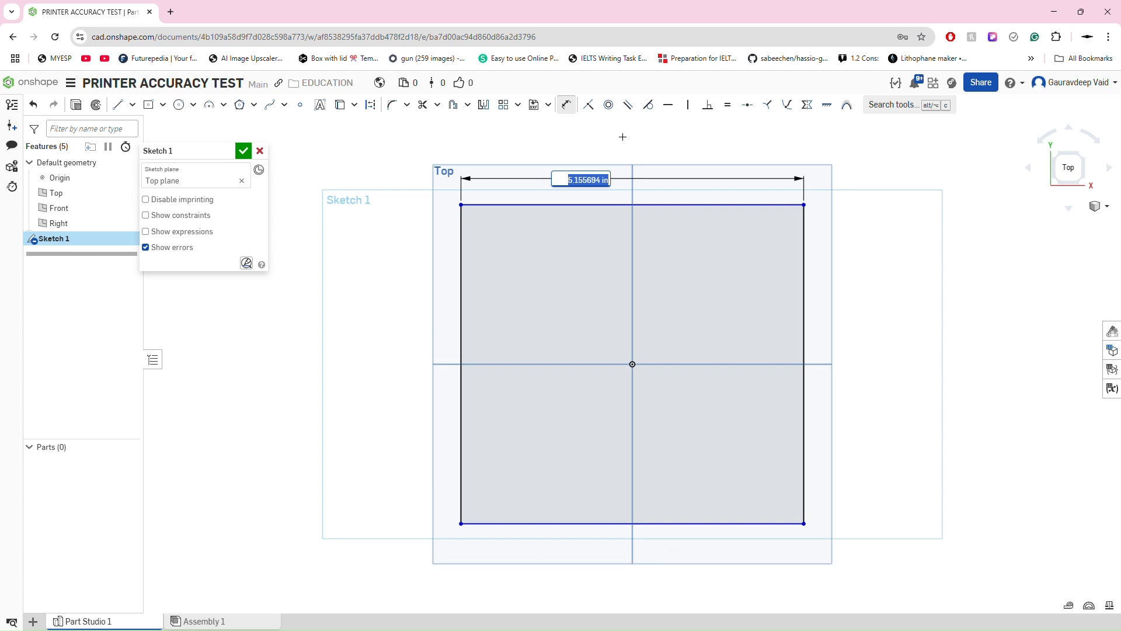
type("5")
key("Return")
left_click(799, 281)
left_click(847, 273)
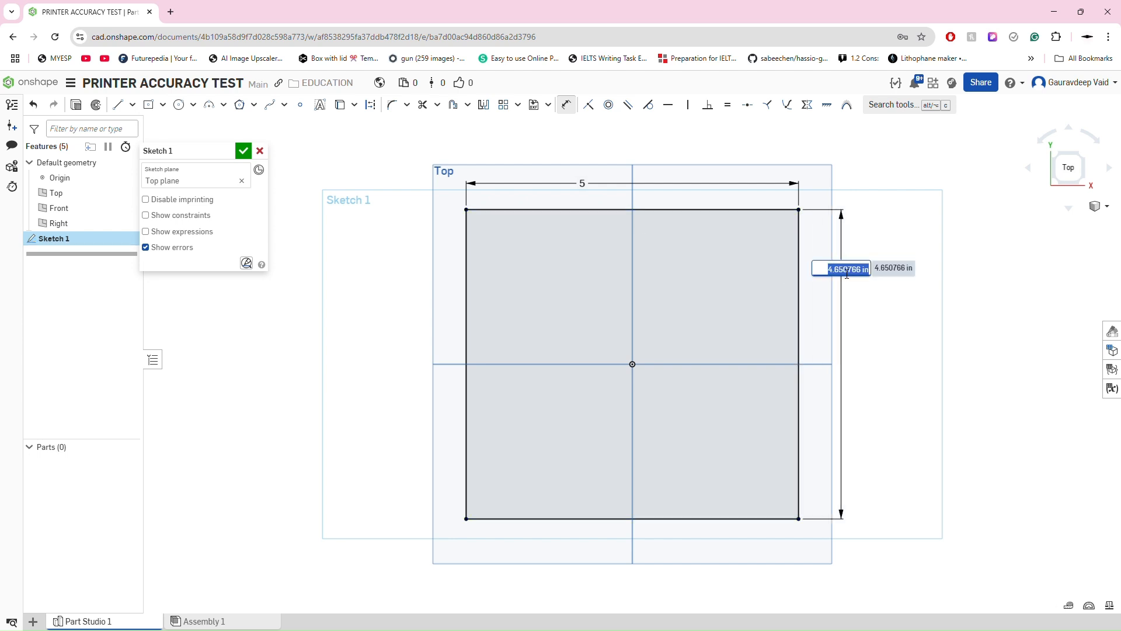
type("5")
key("Return")
- Extrude the square sketch as a new solid with the depth expression .2mm*5
mouse_move(724, 435)
right_mouse_down()
mouse_move(689, 383)
mouse_move(693, 396)
right_mouse_up()
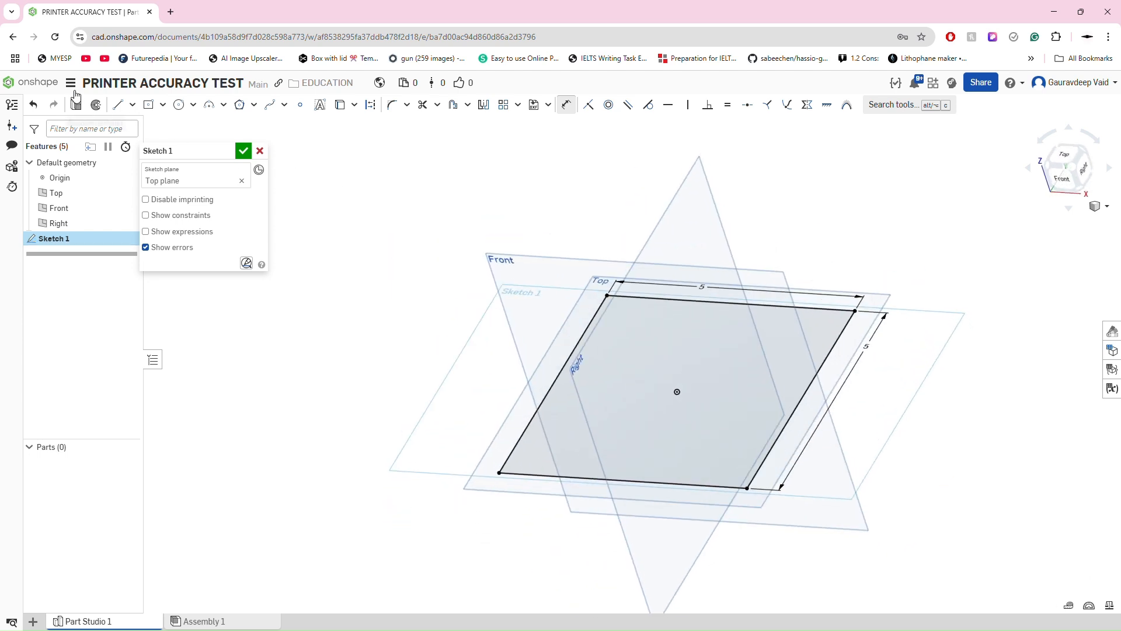
left_click(76, 104)
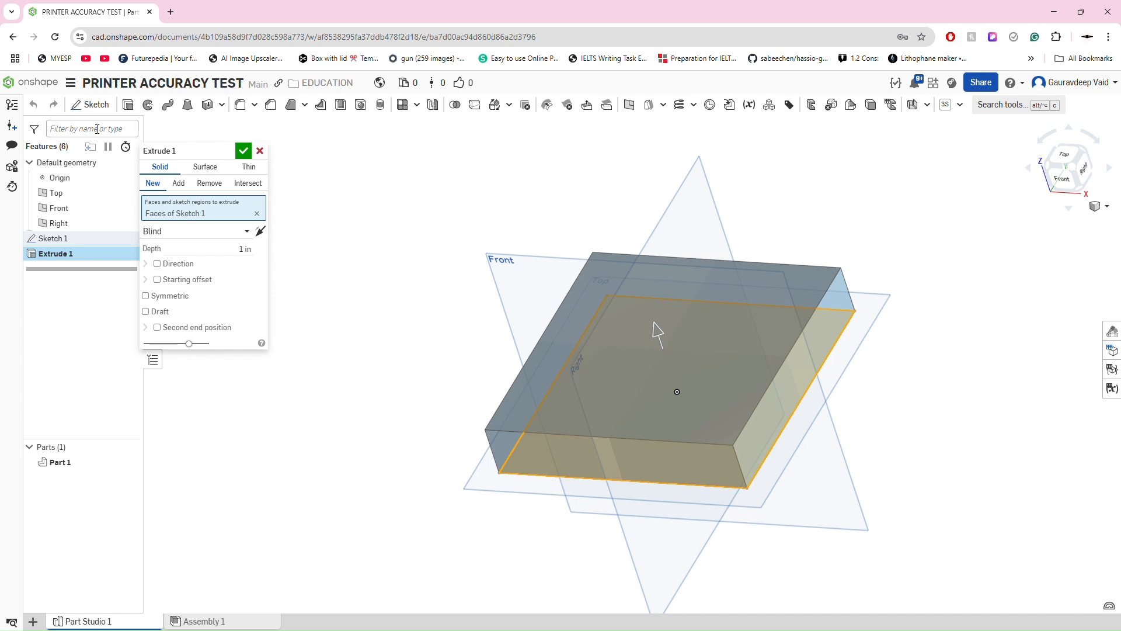
mouse_move(380, 393)
right_mouse_down()
mouse_move(403, 359)
mouse_move(383, 374)
right_mouse_up()
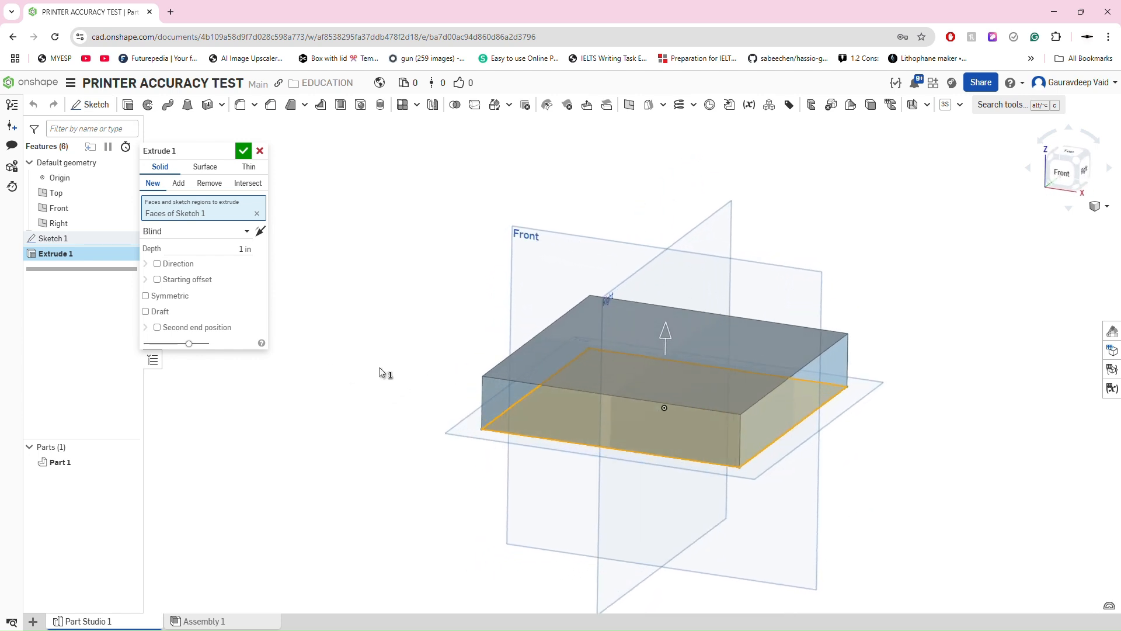
left_click(249, 255)
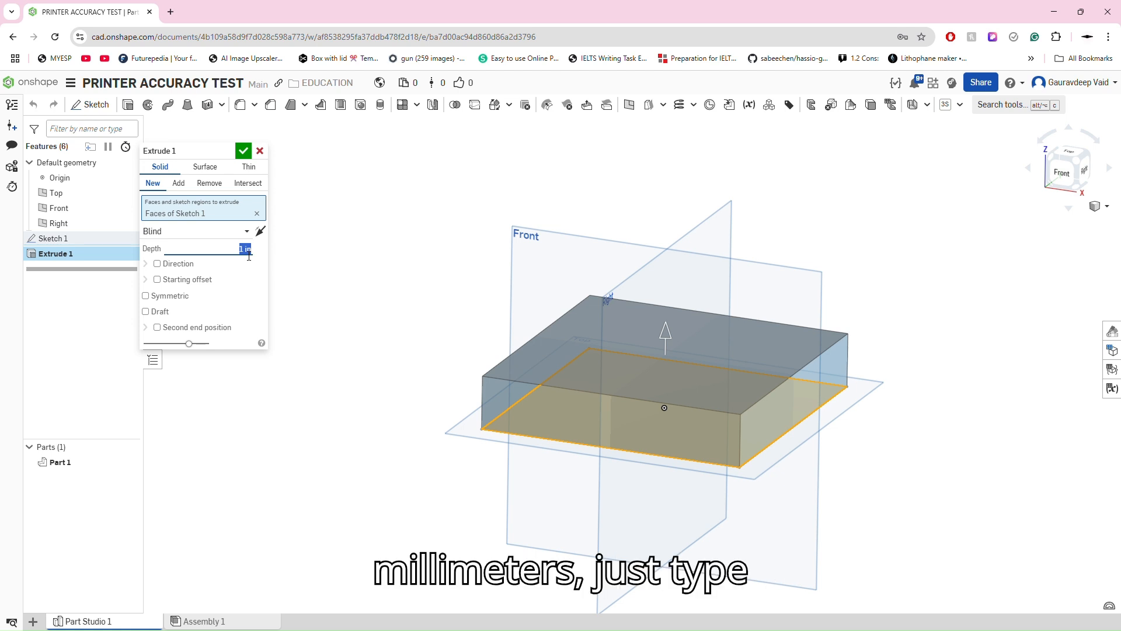
key("BackSpace")
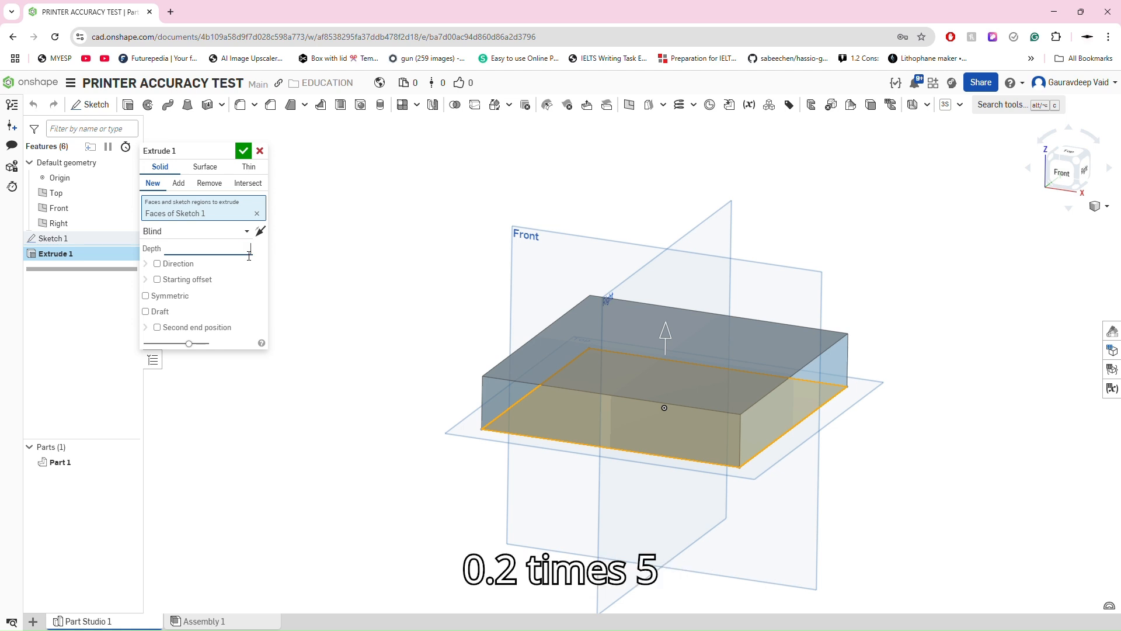
type(".2")
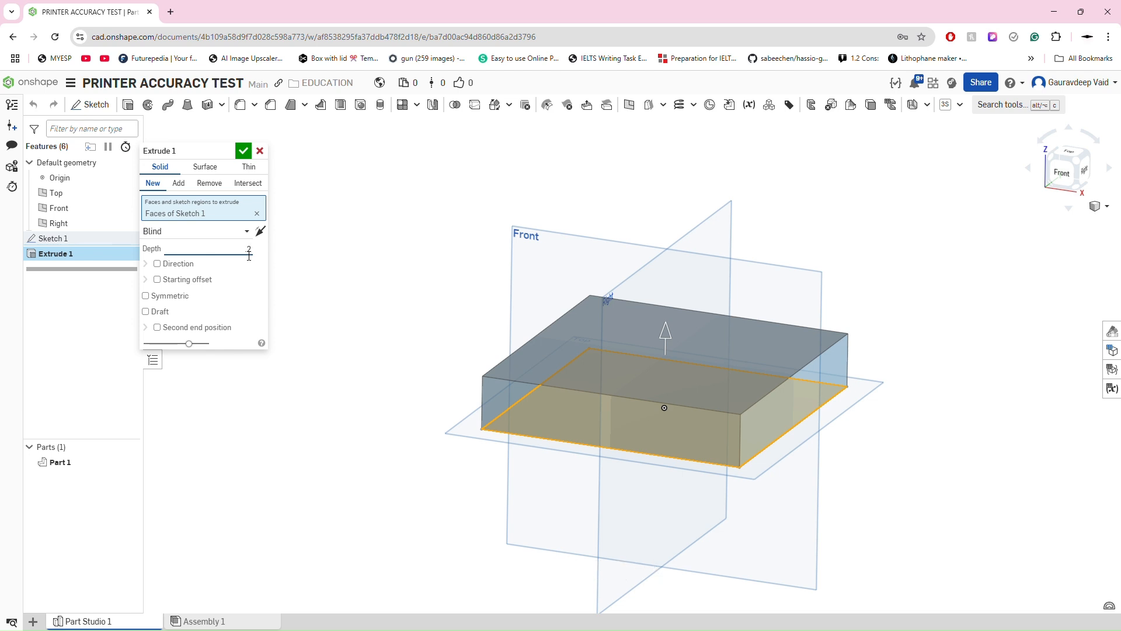
type("mm*")
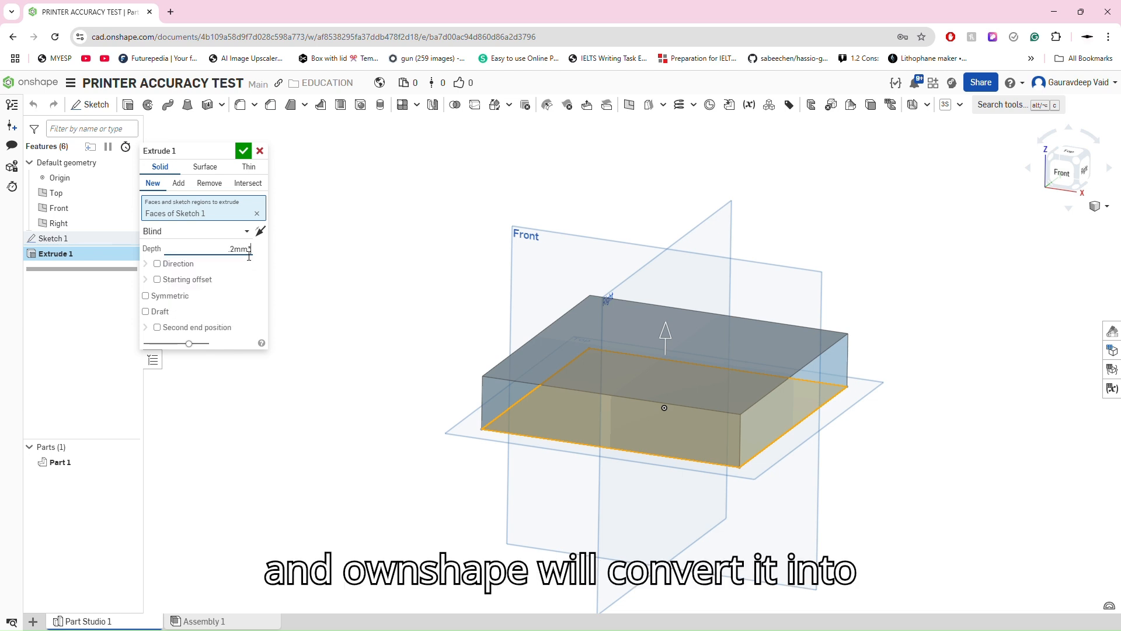
type("5")
key("Return")
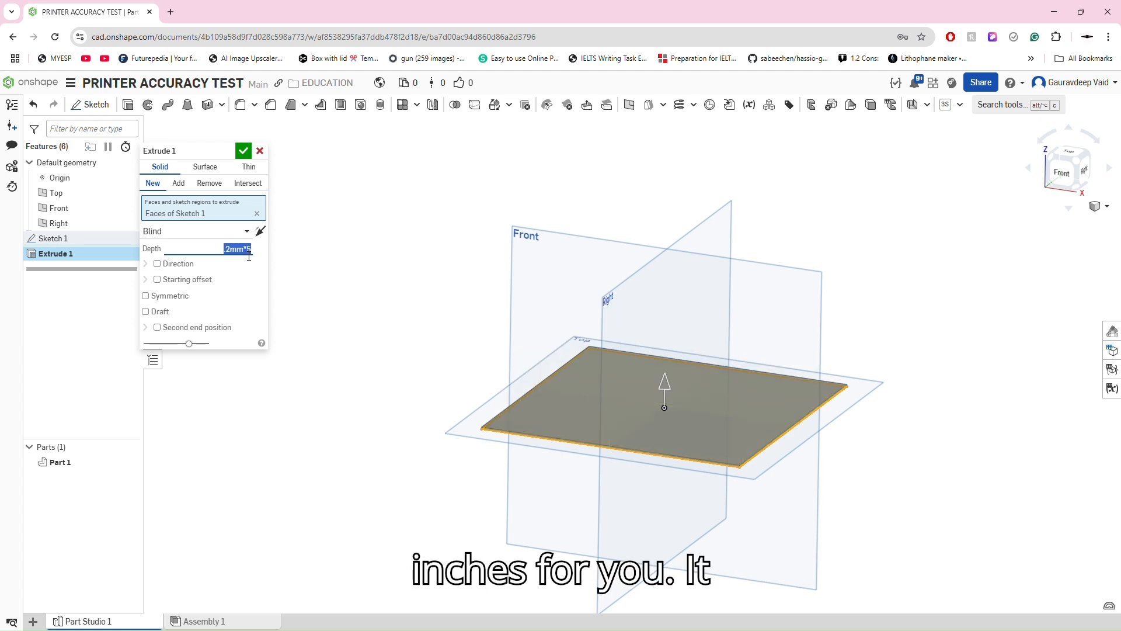
key("Return")
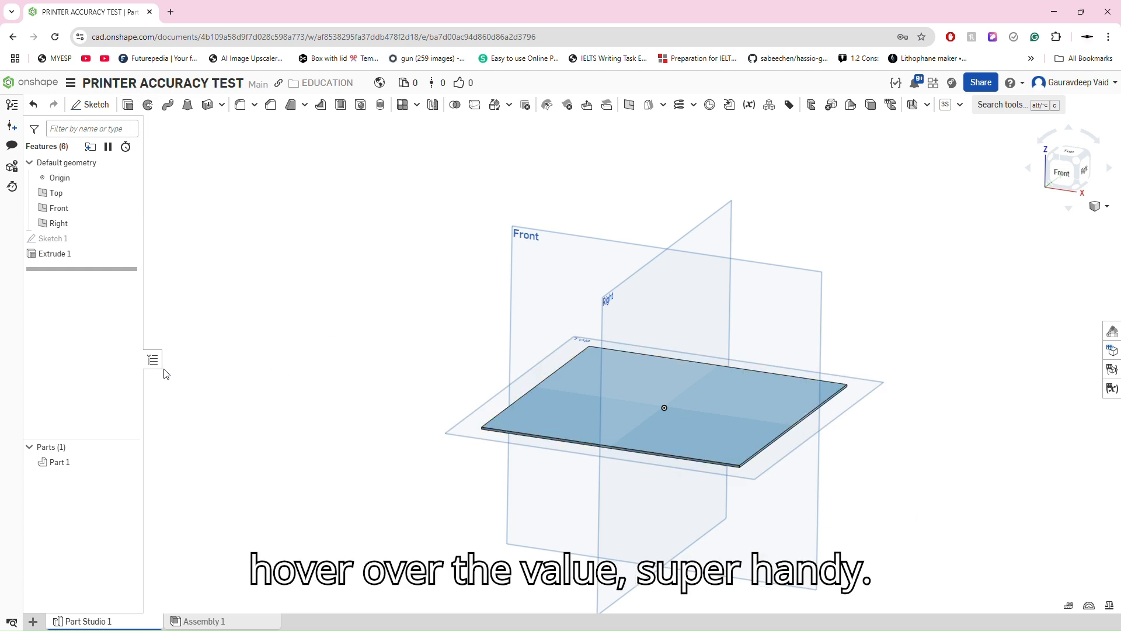
- Check the extrusion's depth in its settings without changing it, and delete the extrude feature
double_click(80, 253)
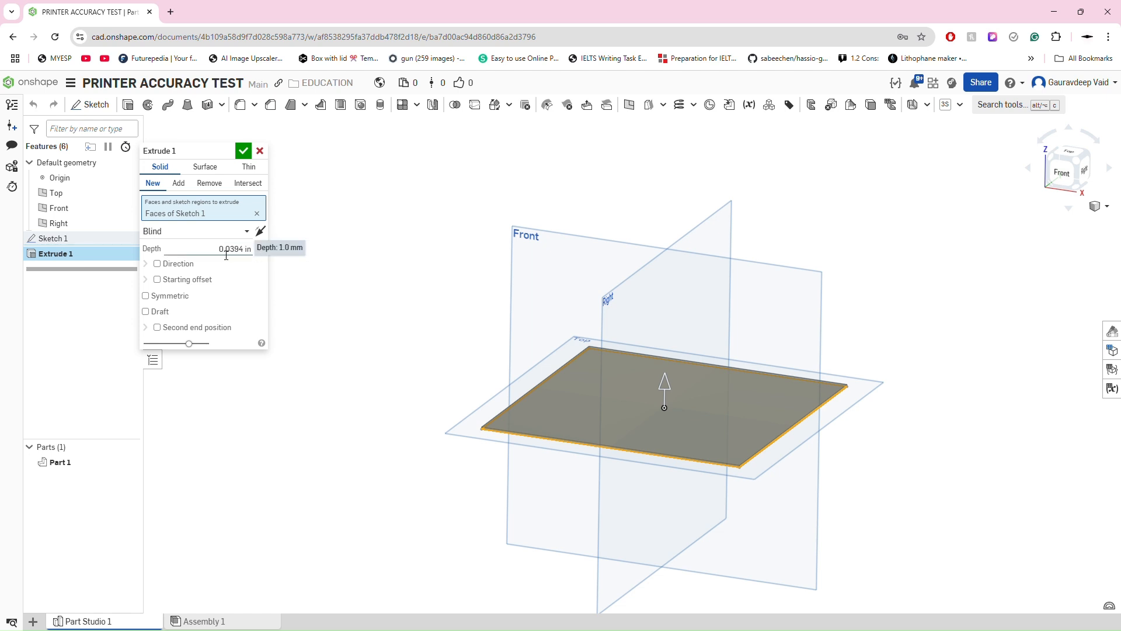
left_click(260, 150)
left_click(105, 255)
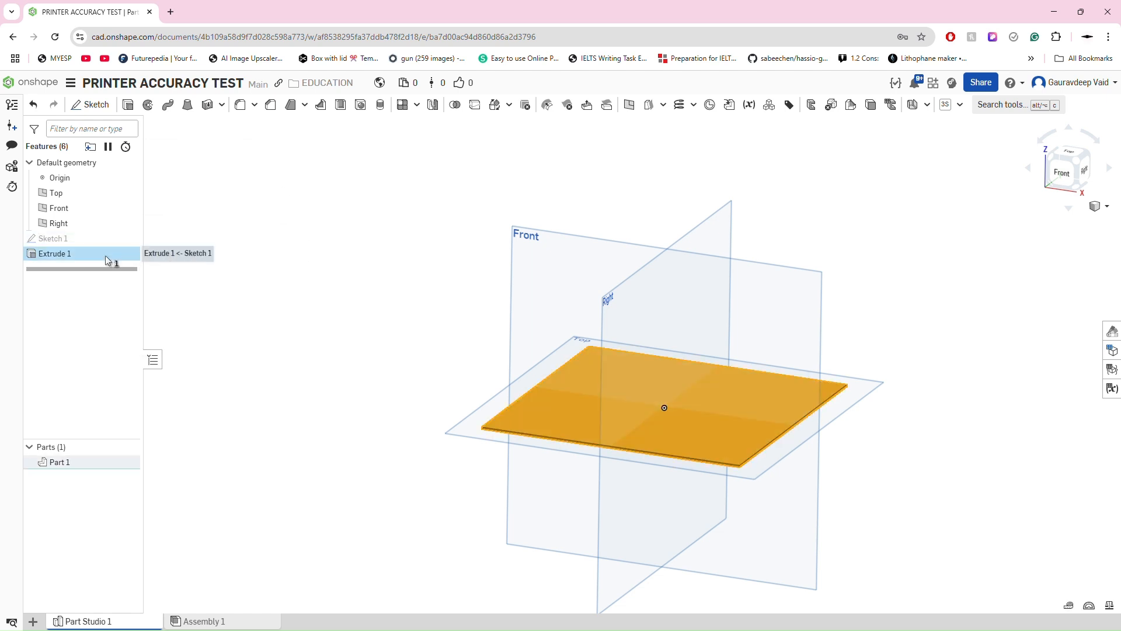
key("Delete")
- Reopen Sketch 1 for editing and view it from the Top
left_click(90, 238)
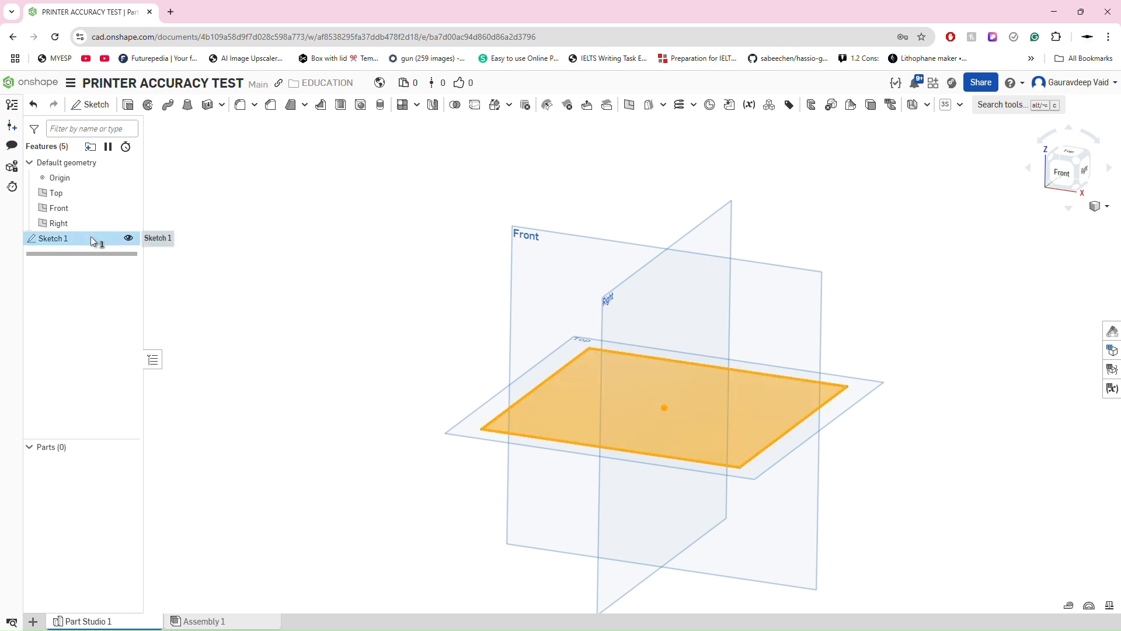
double_click(91, 240)
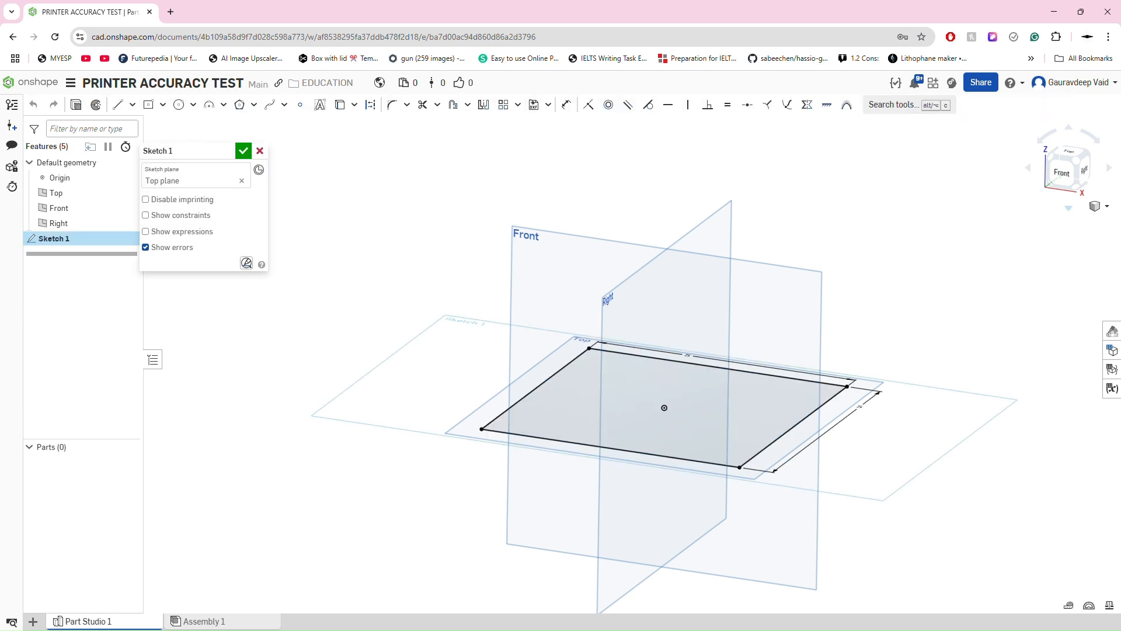
left_click(1070, 153)
scroll(762, 363, "down", 3)
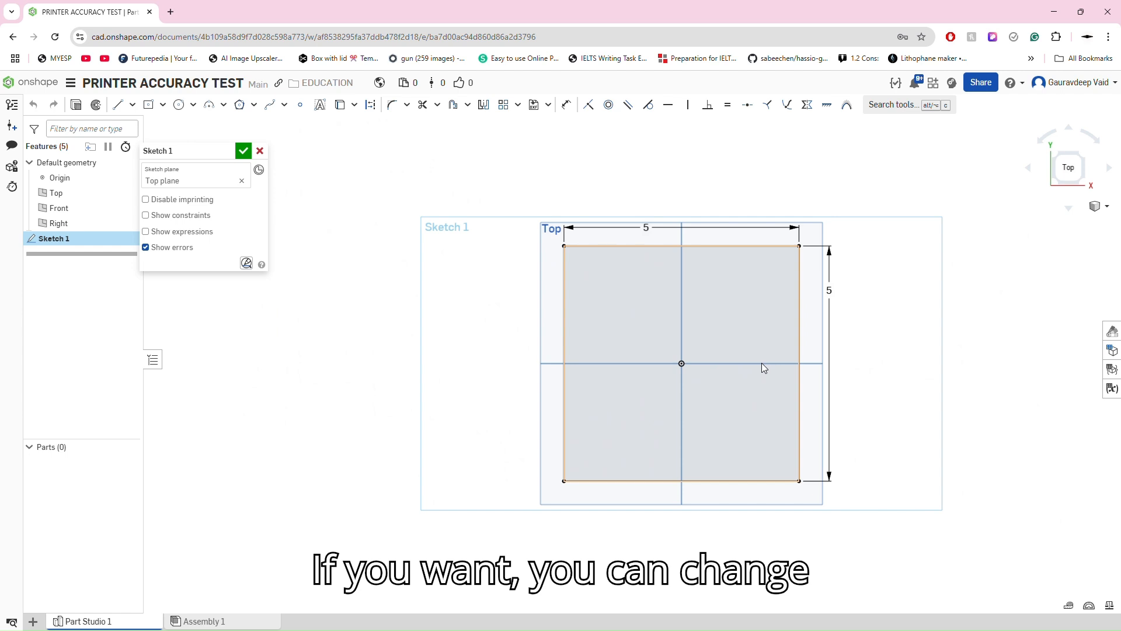
- Open the account preferences and examine the default units settings
left_click(1077, 92)
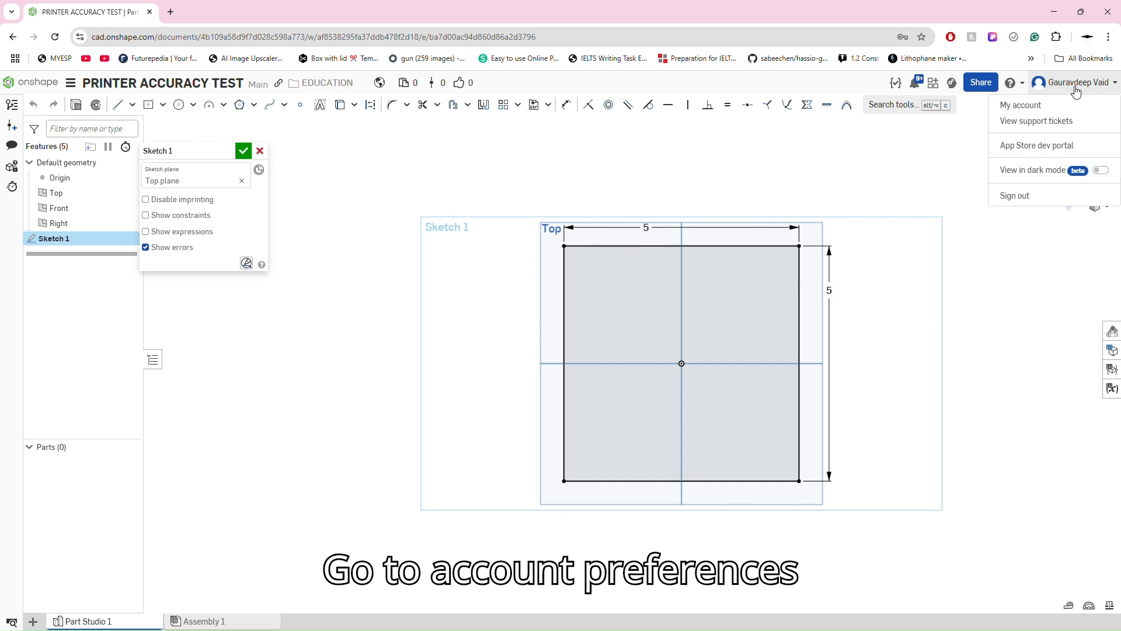
left_click(1072, 106)
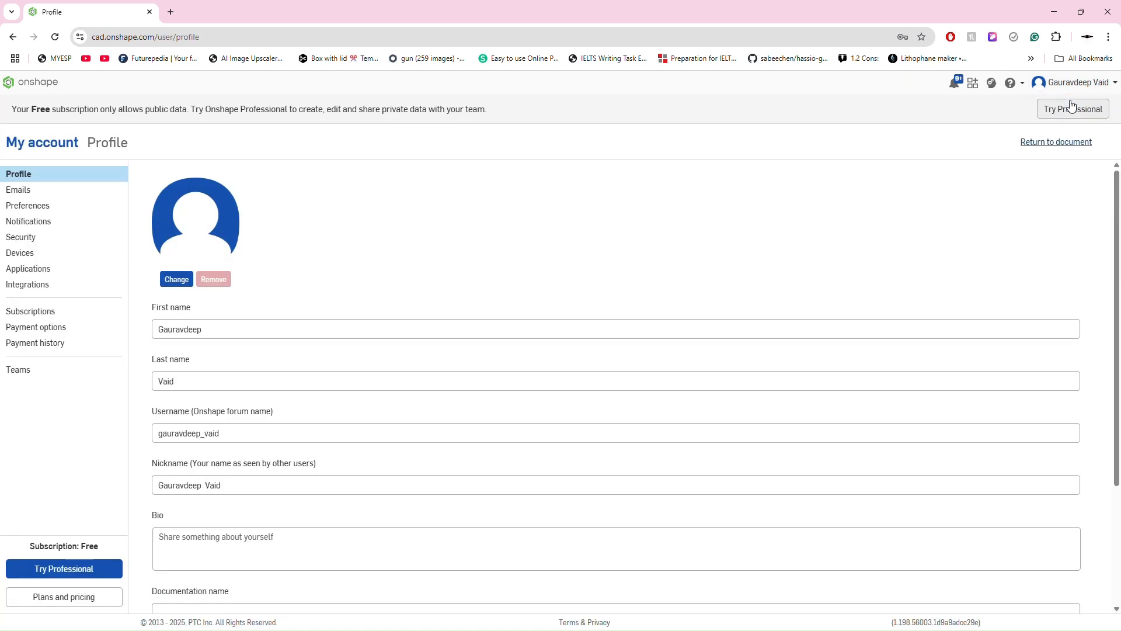
left_click(44, 207)
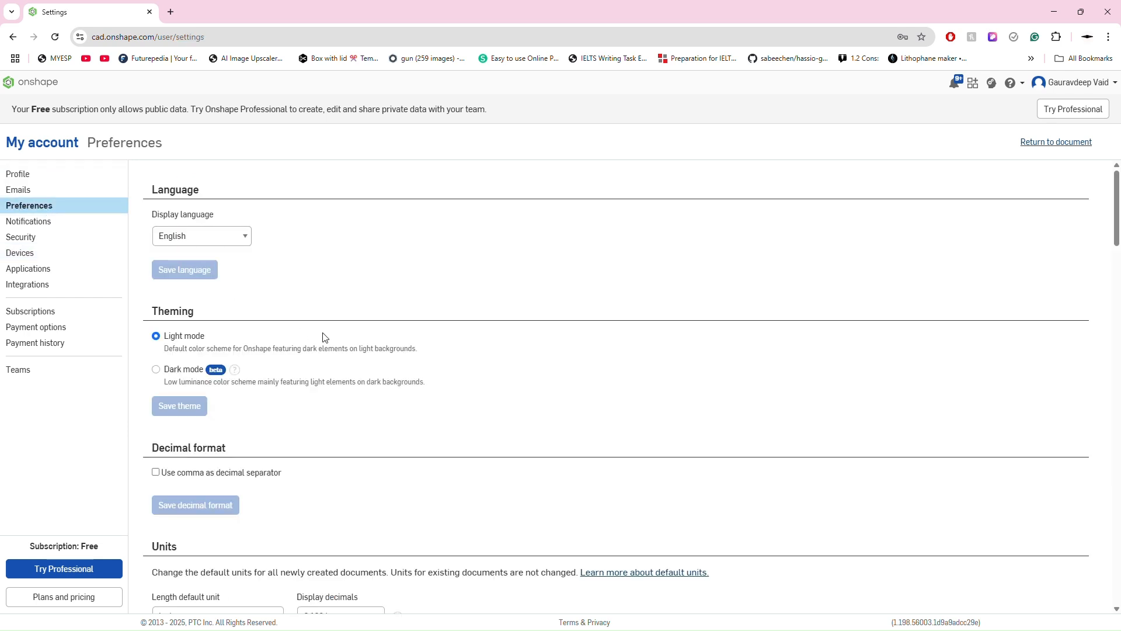
scroll(323, 337, "down", 6)
scroll(327, 339, "down", 1)
scroll(326, 292, "up", 2)
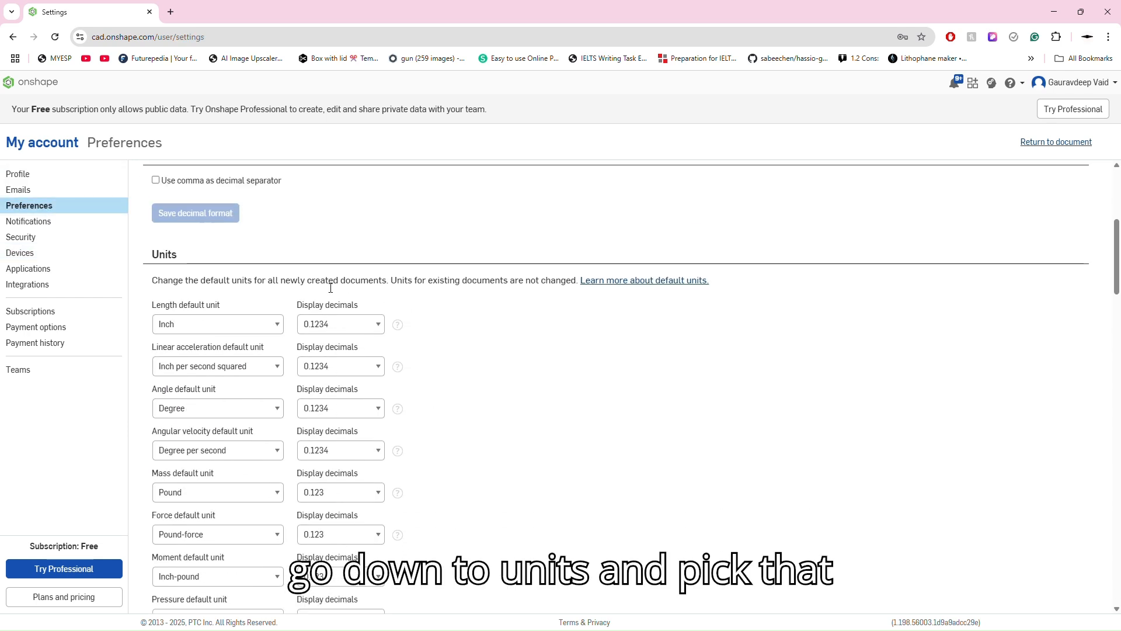
left_click_drag(147, 255, 173, 256)
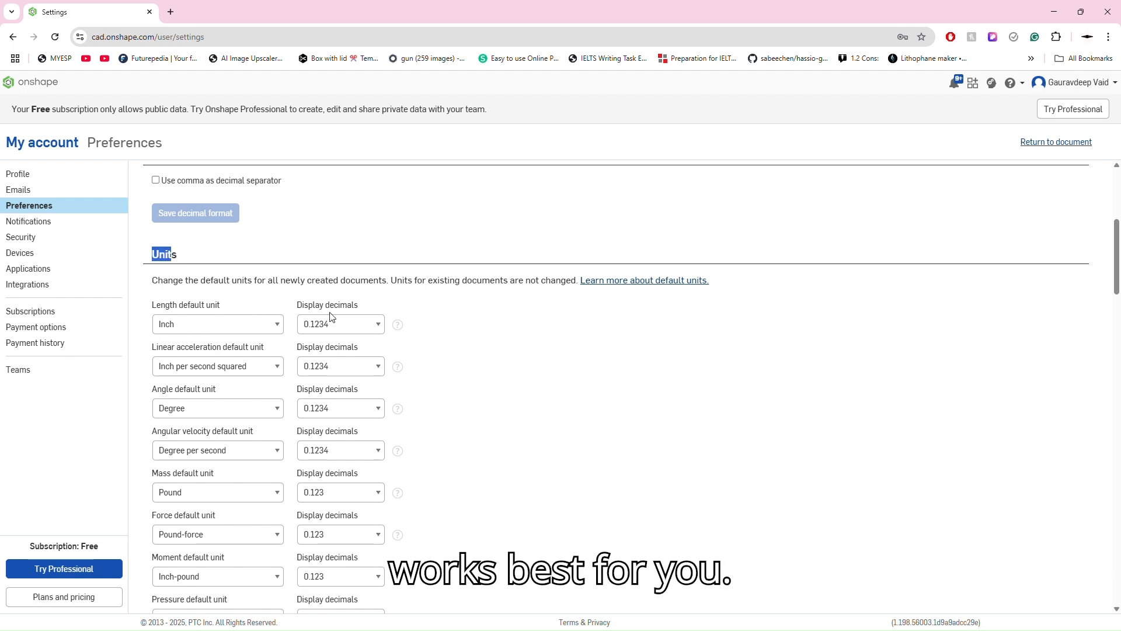
scroll(225, 368, "down", 1)
scroll(268, 344, "up", 1)
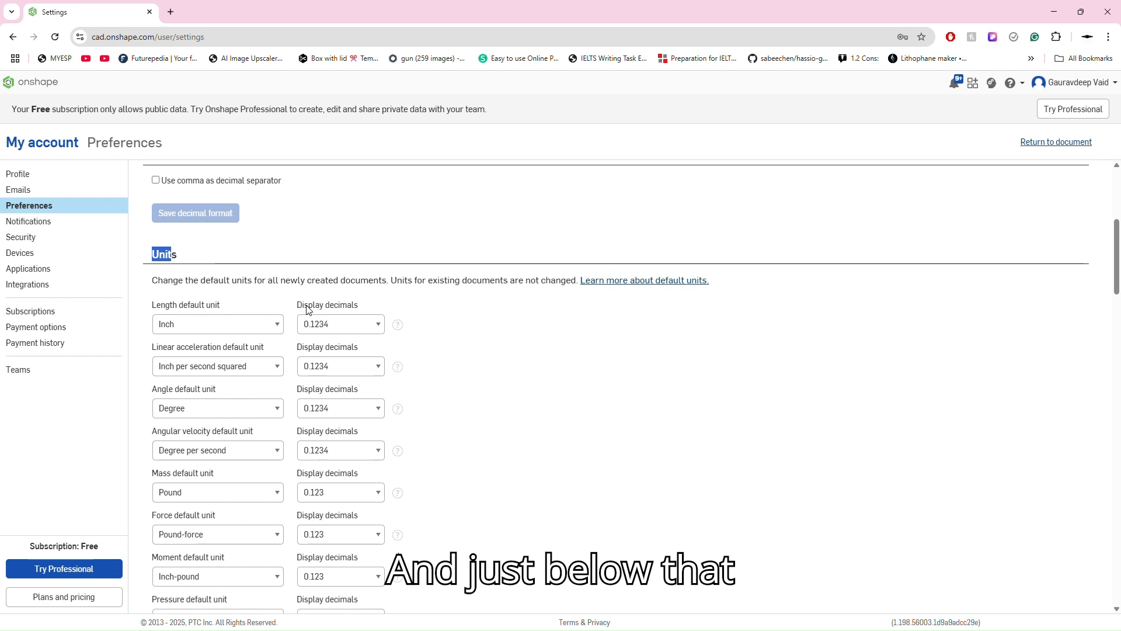
- Examine the mouse controls settings for rotating, panning and zooming in the account preferences
scroll(373, 360, "down", 5)
scroll(377, 365, "down", 2)
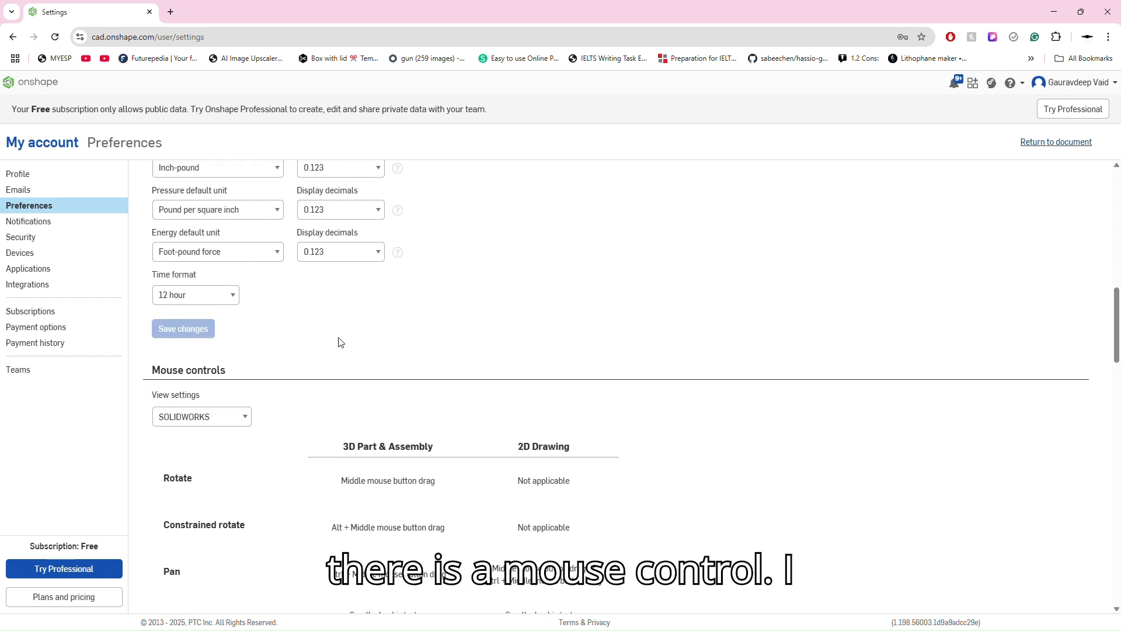
scroll(342, 343, "down", 3)
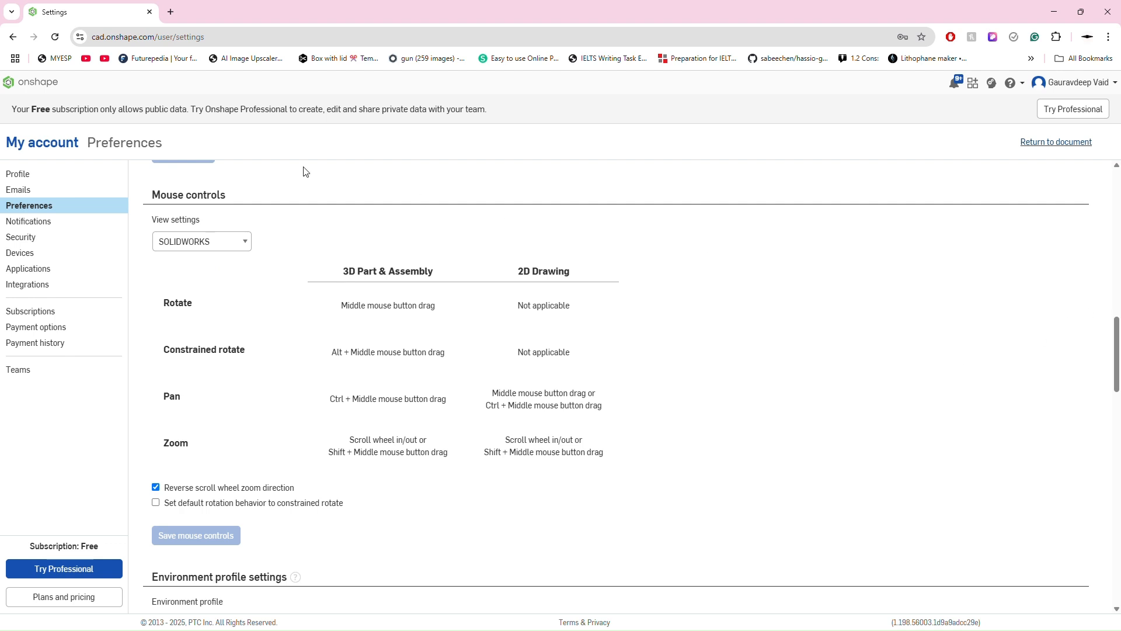
- Return to the PRINTER ACCURACY TEST document and open Sketch 1 for editing in the Top view
left_click(14, 37)
left_click(14, 38)
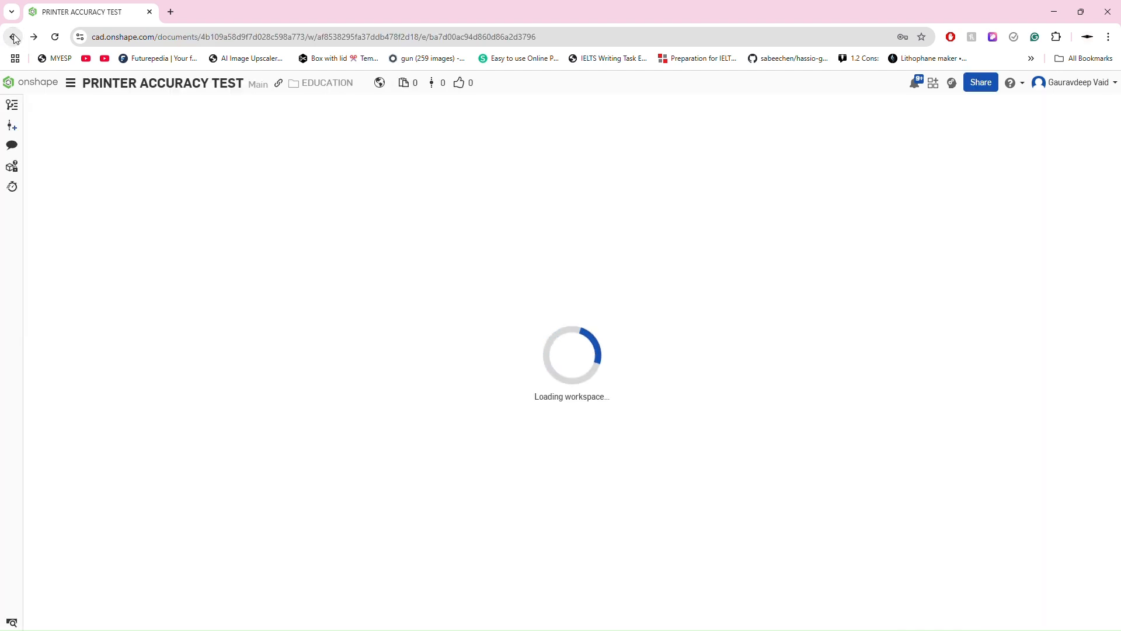
scroll(424, 299, "down", 3)
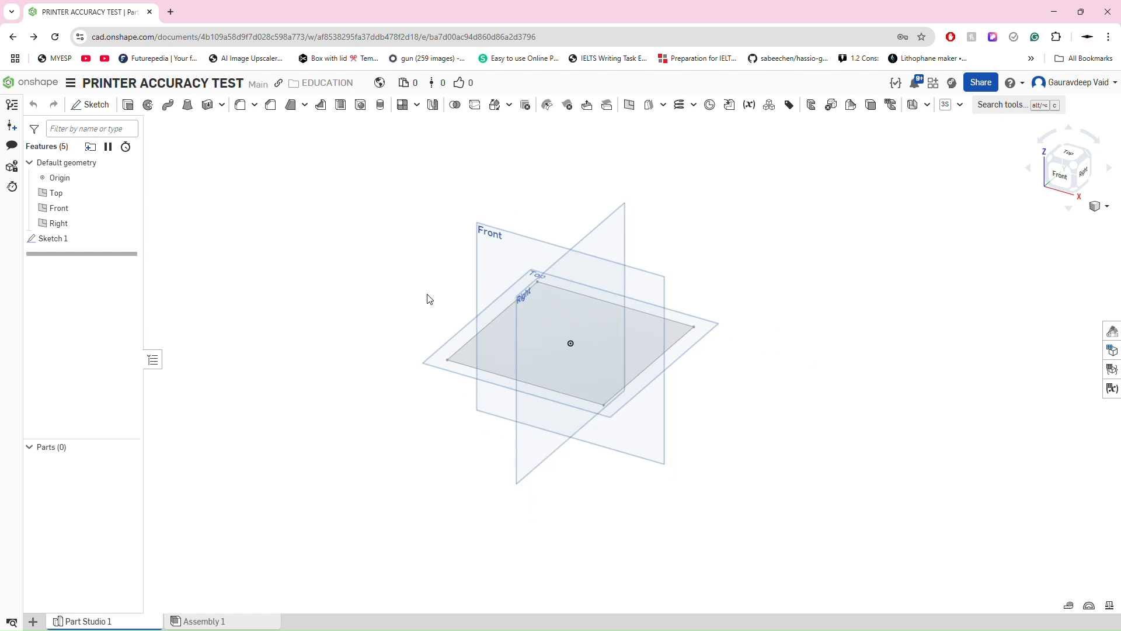
double_click(54, 240)
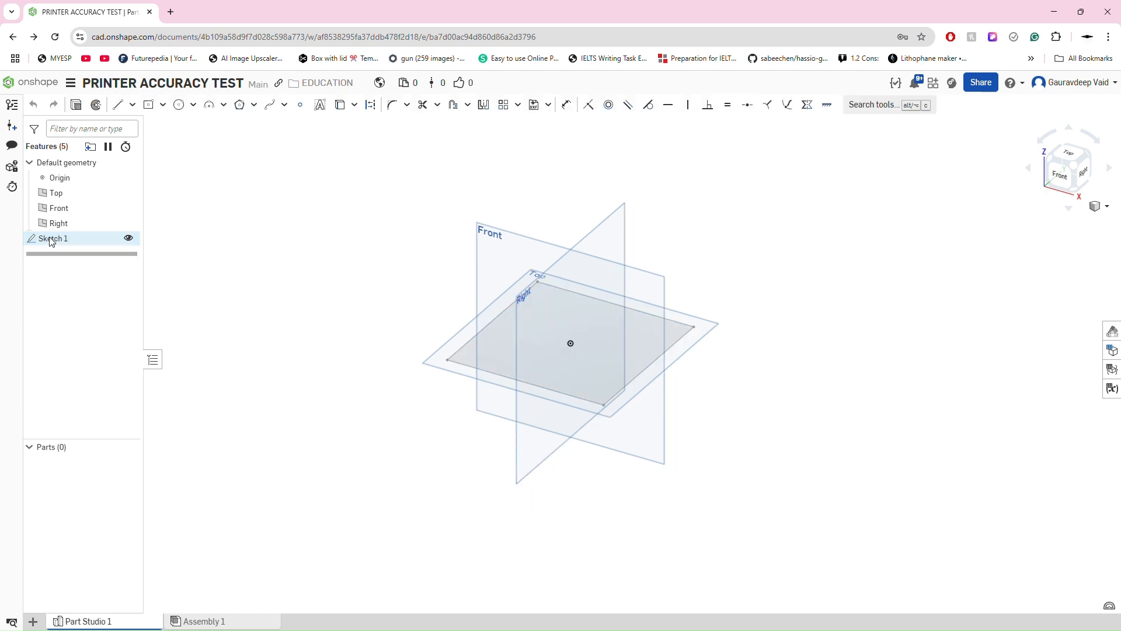
left_click(1069, 154)
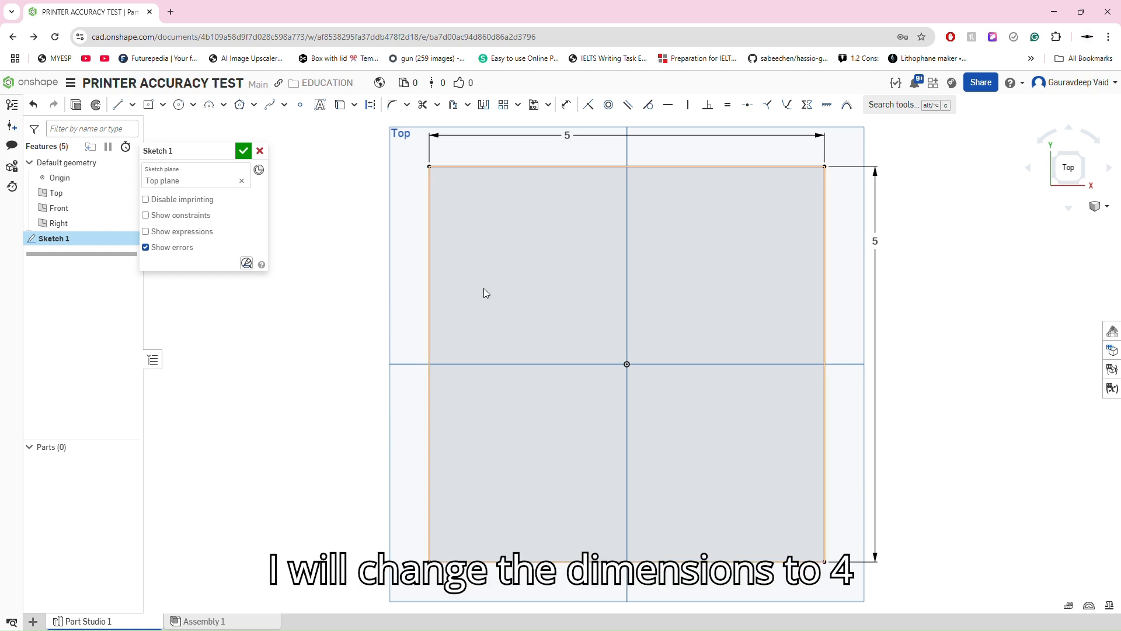
- Set the rectangle's width and height dimensions to 4 in each
double_click(571, 138)
key("Return")
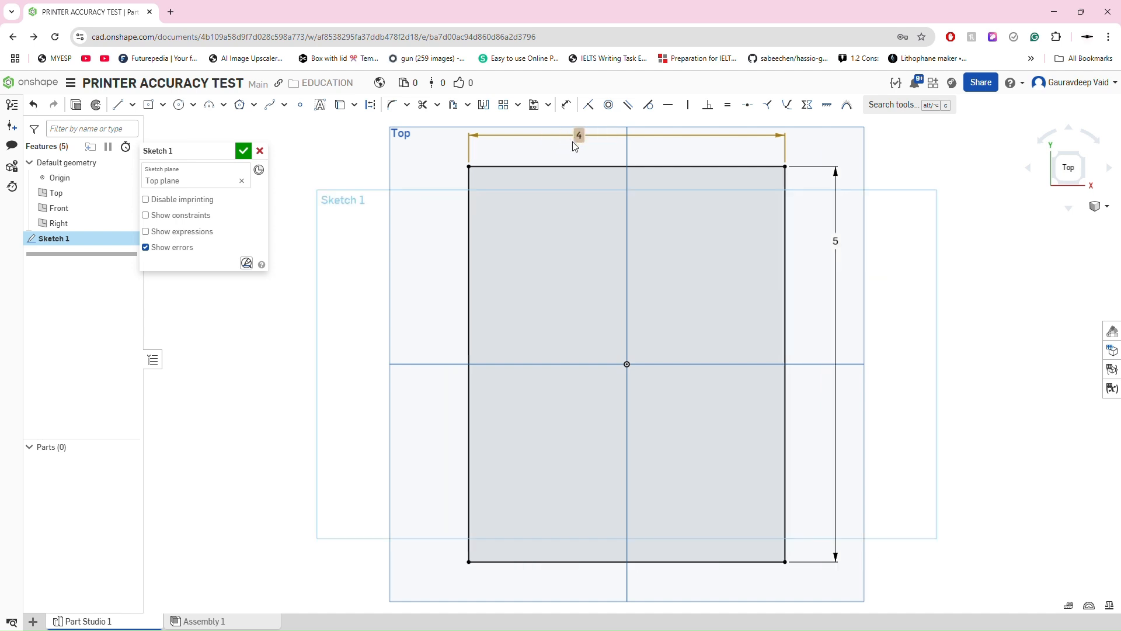
double_click(836, 242)
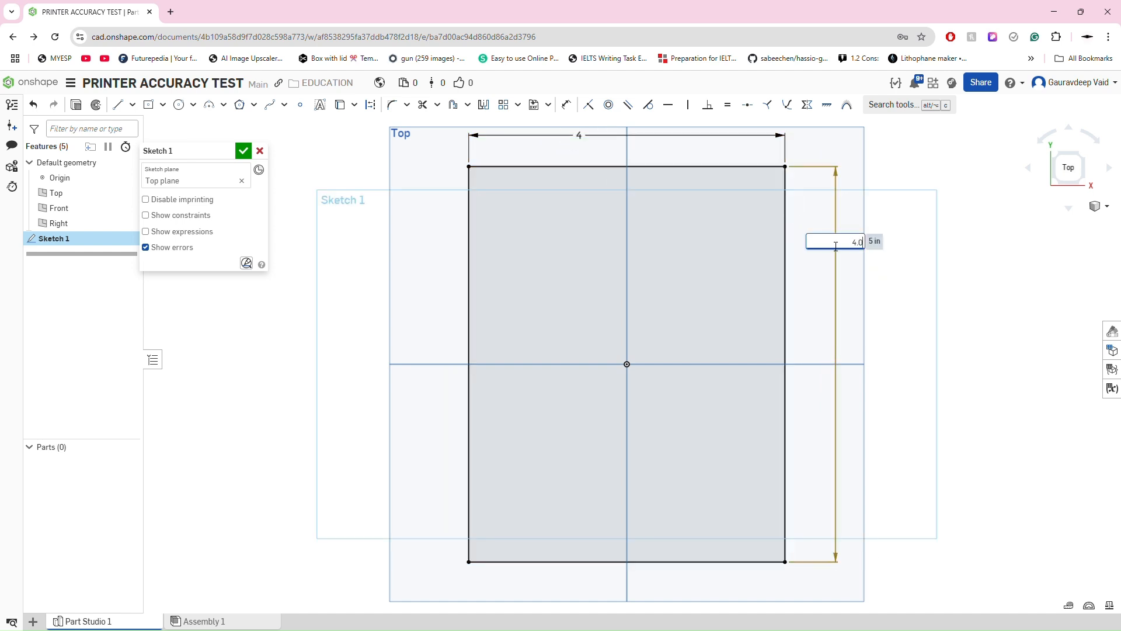
type("4.0")
key("Return")
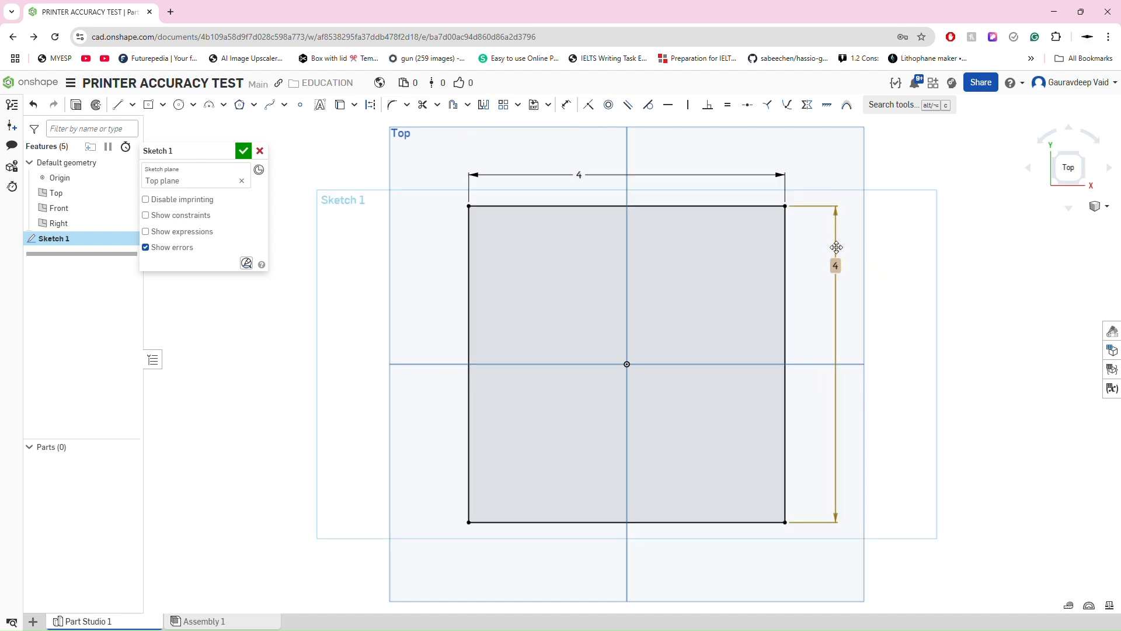
- Extrude the square sketch 0.5 in as a new solid with a blind end
left_click(76, 105)
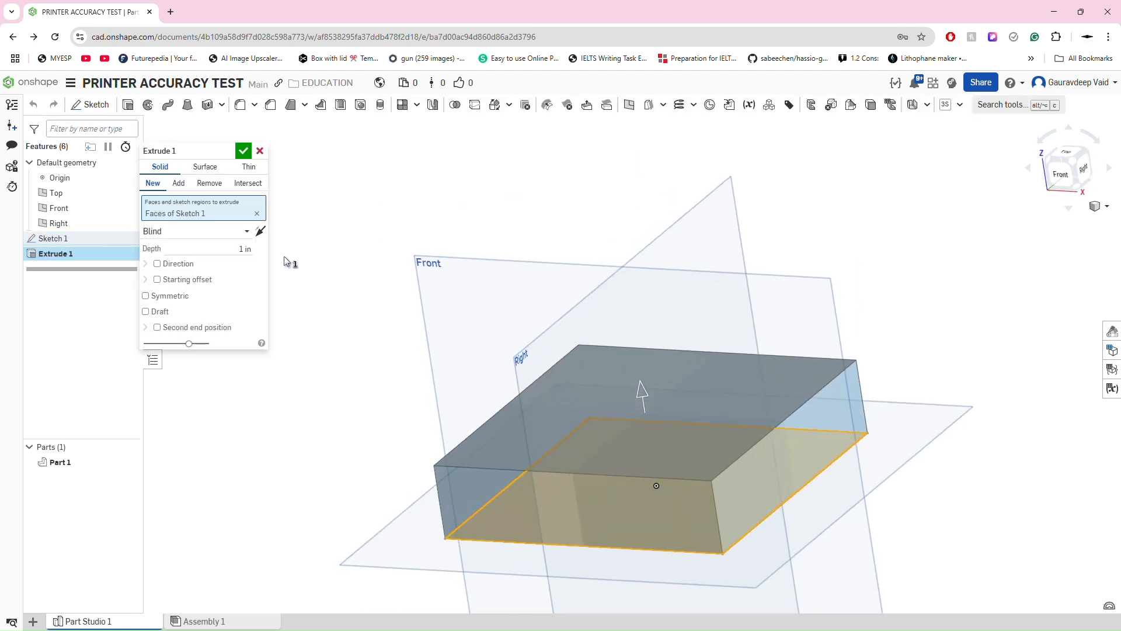
left_click(255, 251)
type("0.5")
key("Return")
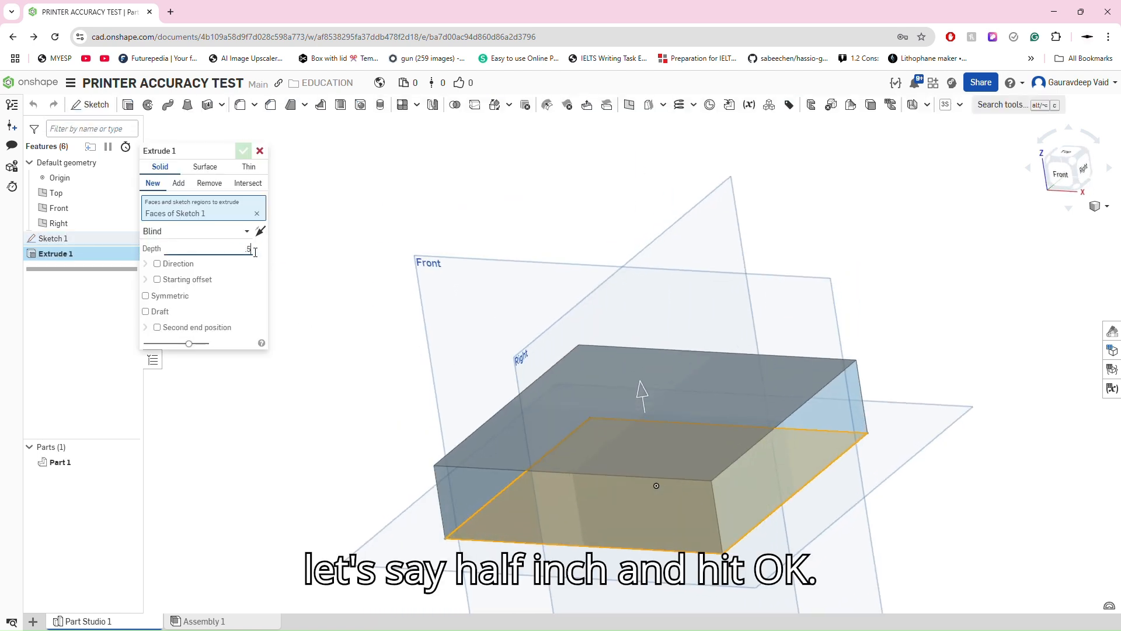
left_click(244, 153)
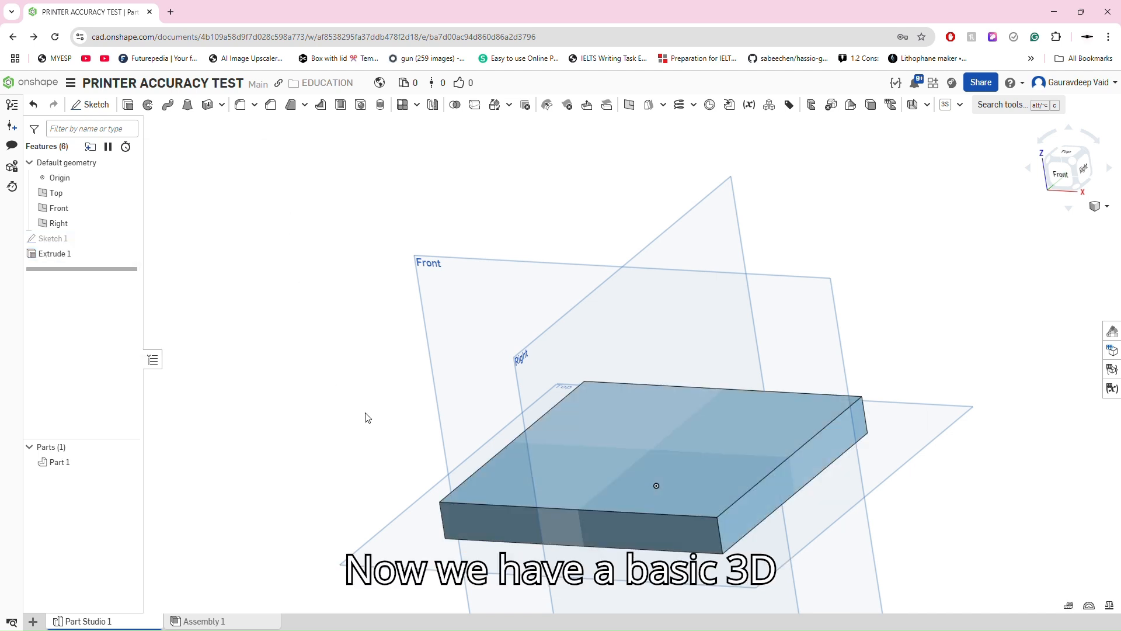
- Select the Front, Right and Top planes around the plate and clear the selection
scroll(368, 409, "down", 3)
right_click_drag(371, 401, 386, 446)
scroll(386, 447, "up", 2)
left_click(432, 340)
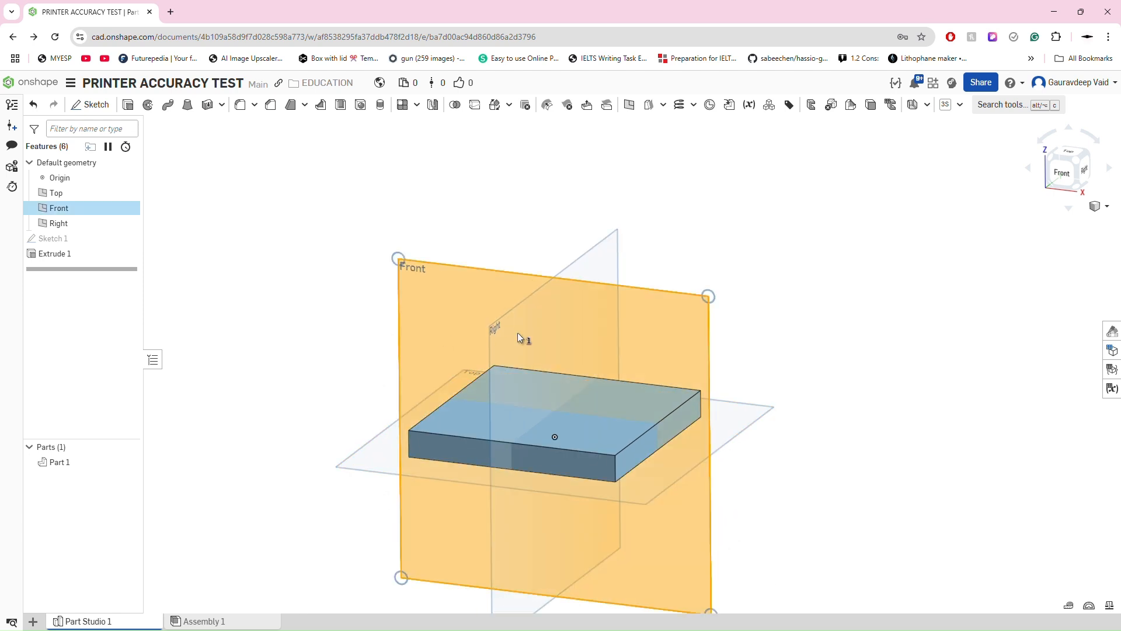
left_click(588, 301)
left_click(356, 464)
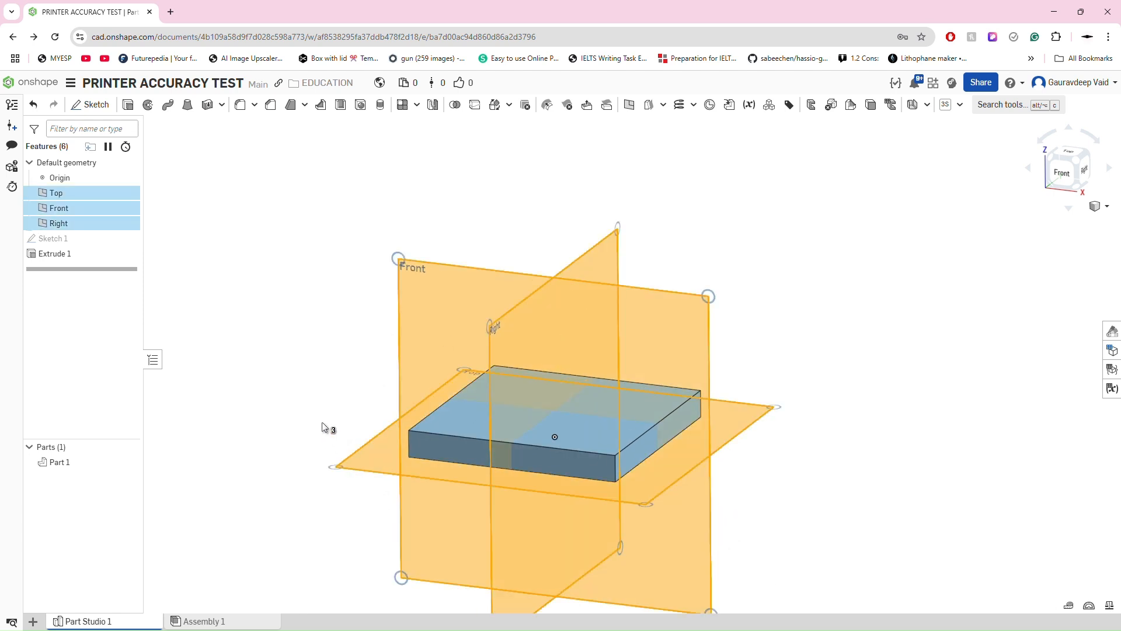
left_click(321, 423)
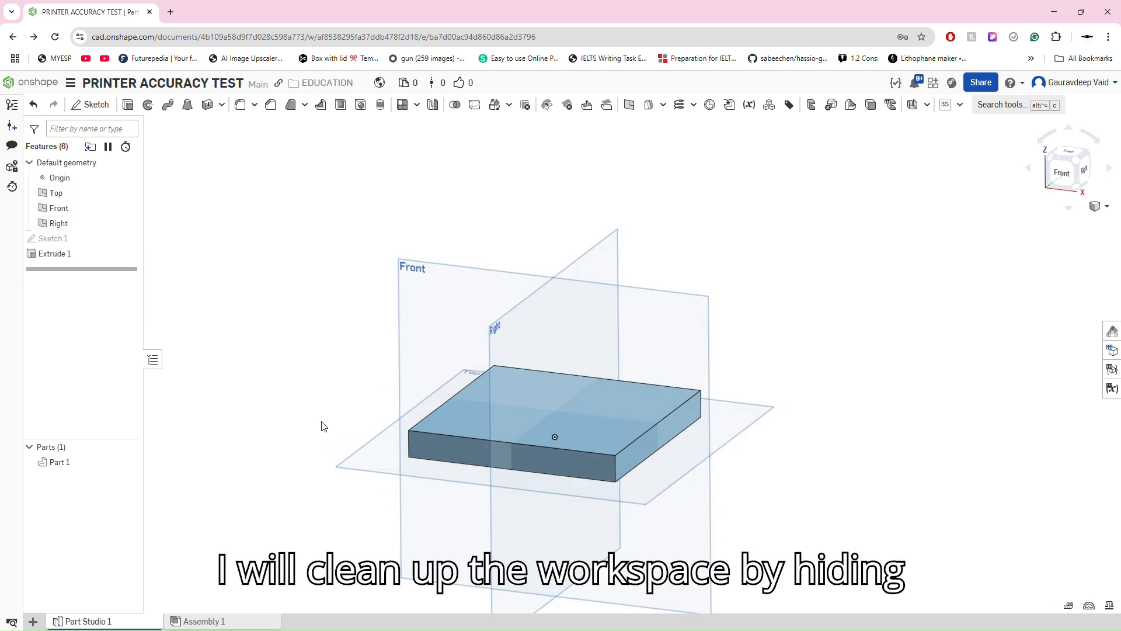
- Hide the Right, Front and Top default planes
left_click(129, 224)
left_click(128, 208)
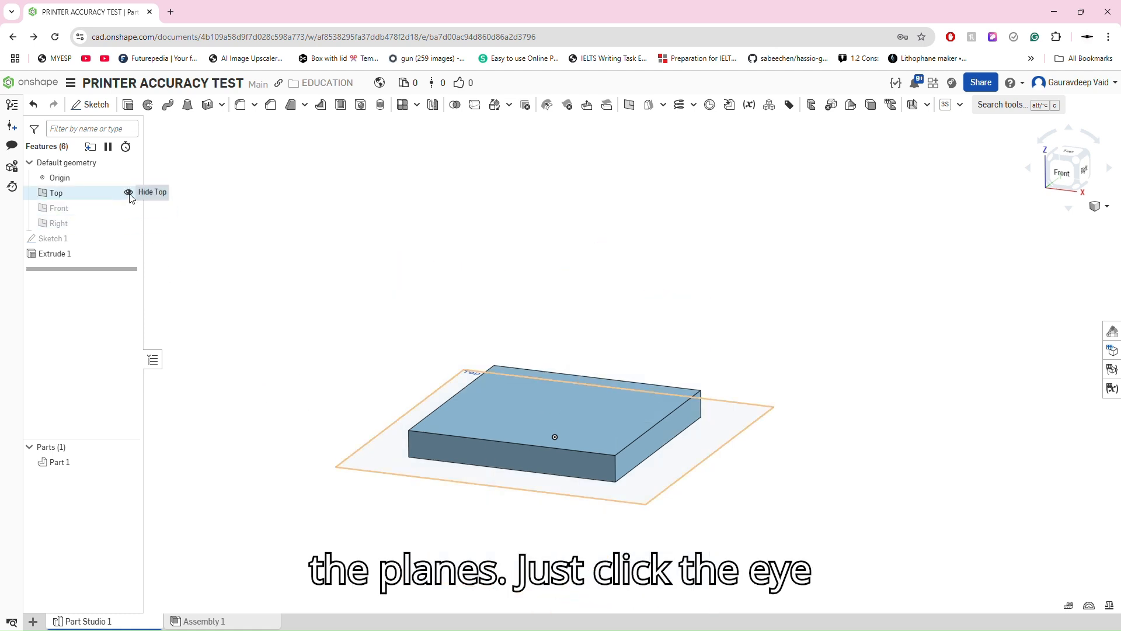
left_click(128, 193)
- Examine the square plate at an angle and straight on from the Top view
right_click_drag(323, 297, 345, 371)
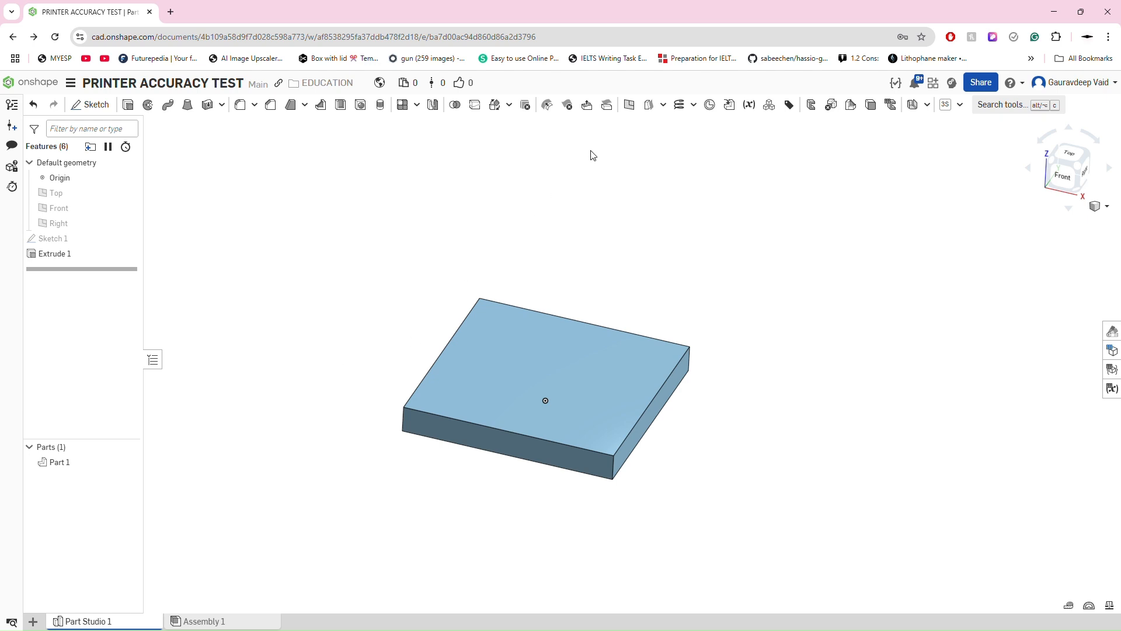
middle_click_drag(351, 307, 361, 304)
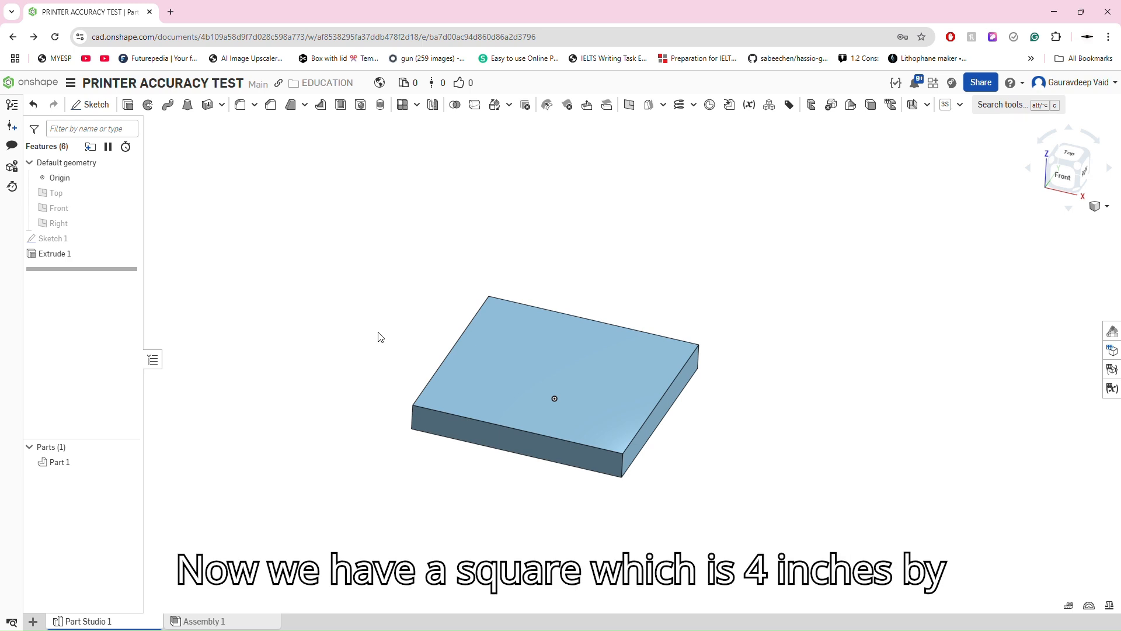
right_click_drag(380, 337, 399, 386)
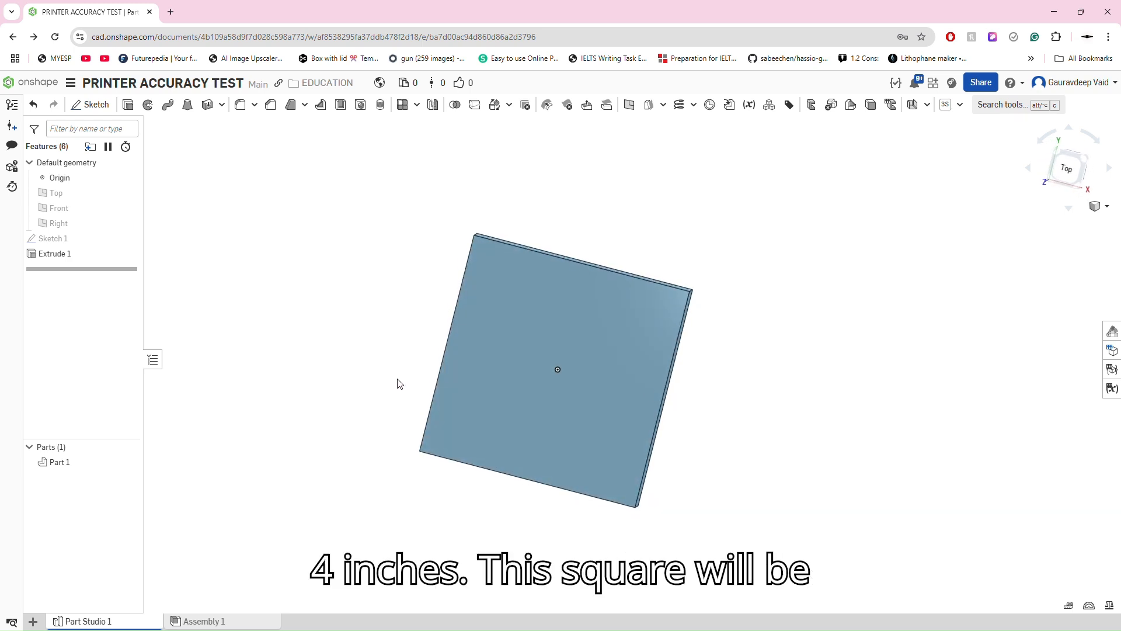
left_click(1066, 168)
scroll(792, 286, "down", 5)
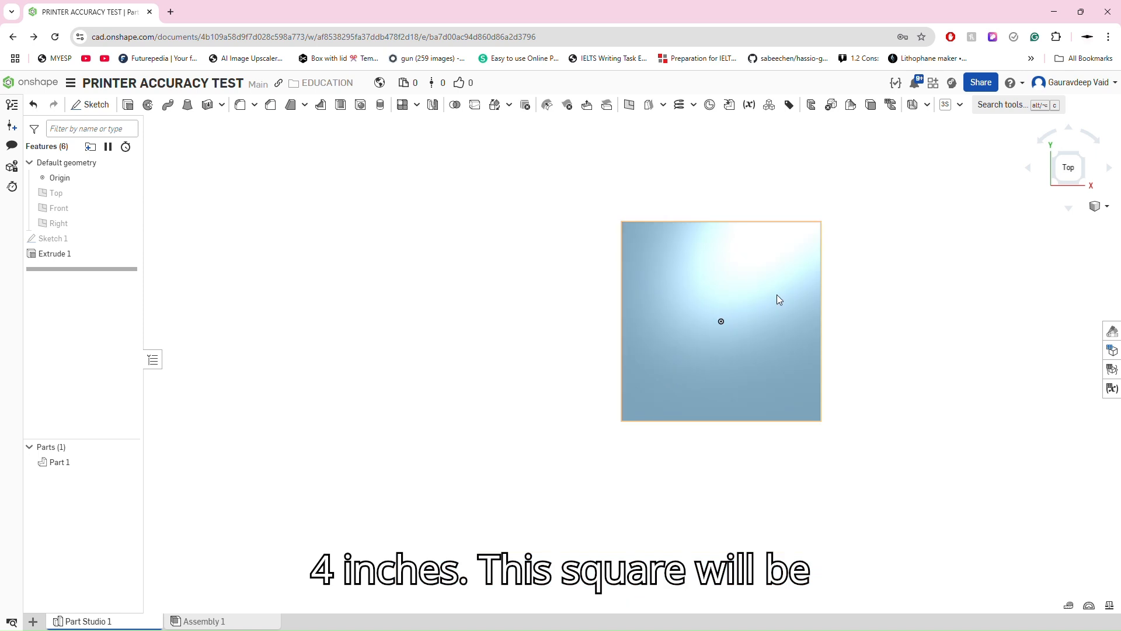
right_click_drag(777, 294, 801, 333)
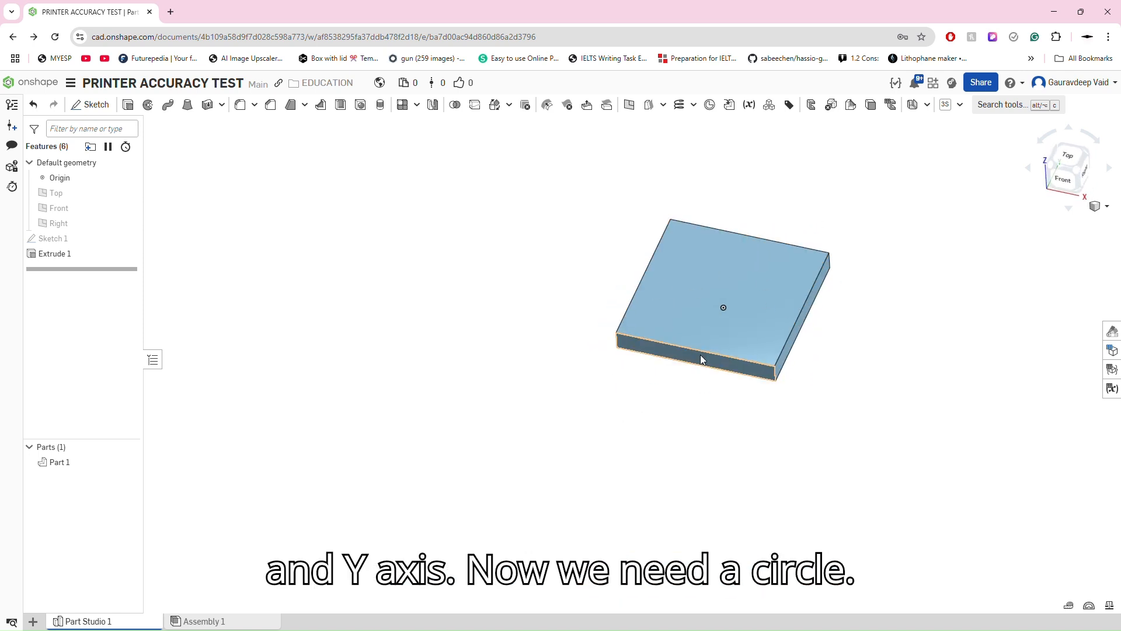
scroll(712, 341, "up", 3)
scroll(713, 342, "down", 2)
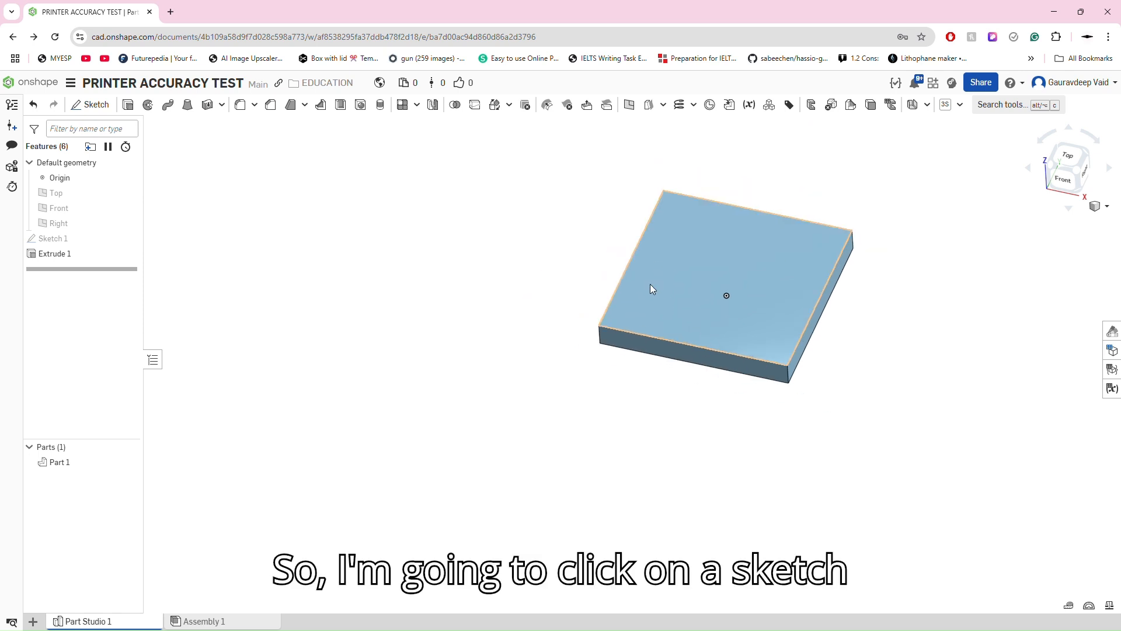
right_click_drag(651, 284, 642, 272)
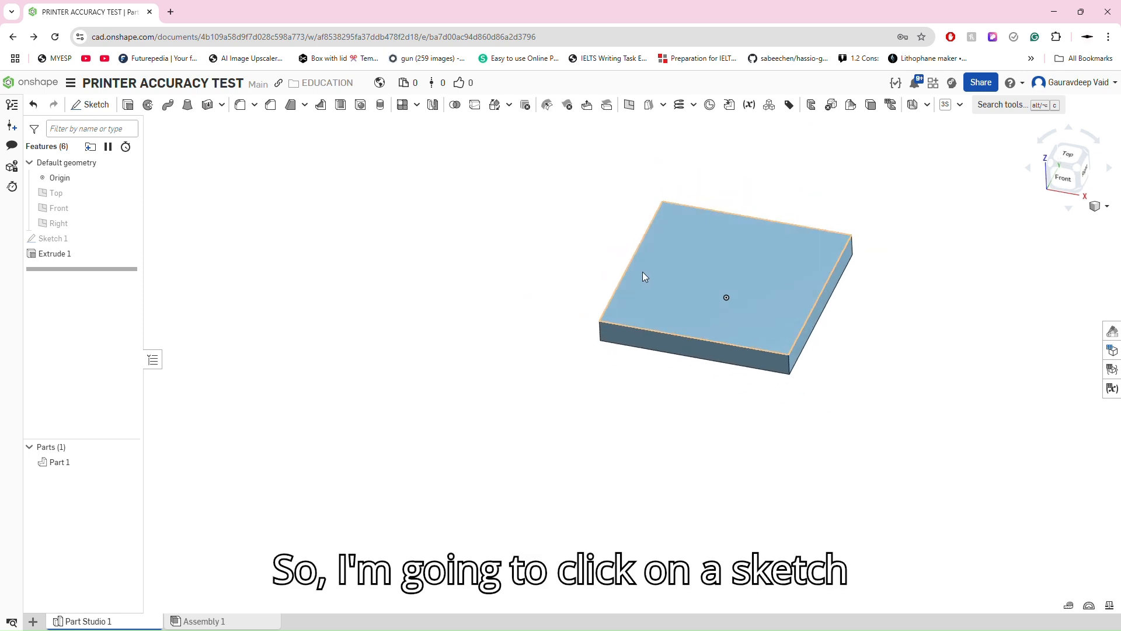
- Start a new sketch on the plate's top face and view it normal to the sketch plane
left_click(91, 104)
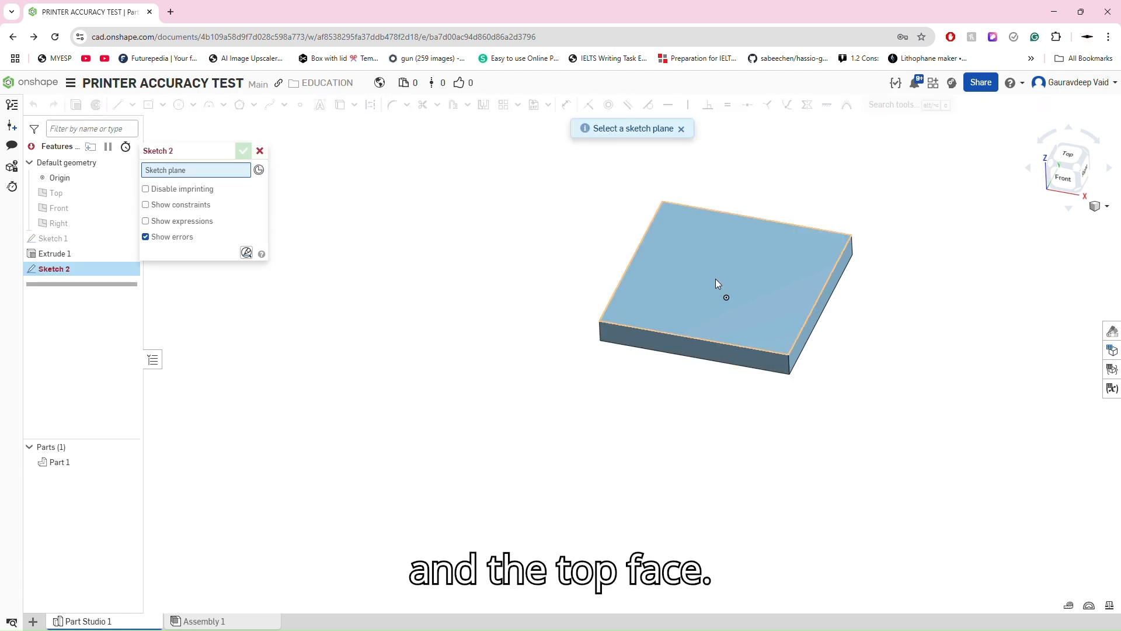
mouse_move(716, 278)
right_mouse_down()
mouse_move(723, 257)
mouse_move(716, 279)
right_mouse_up()
scroll(718, 282, "down", 1)
scroll(717, 282, "up", 4)
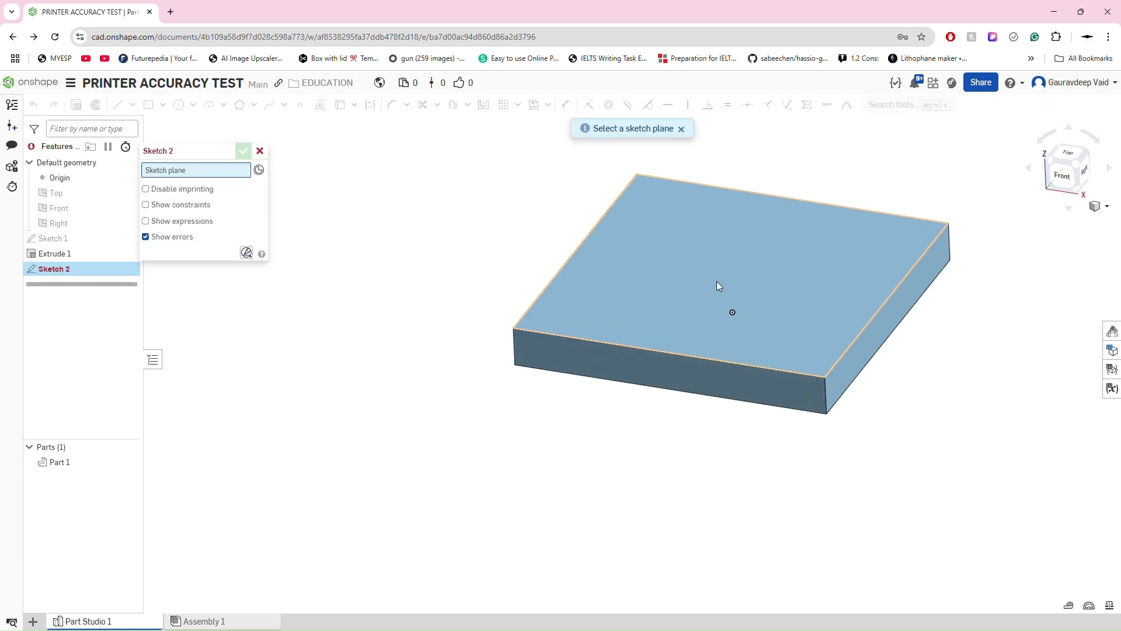
left_click(714, 274)
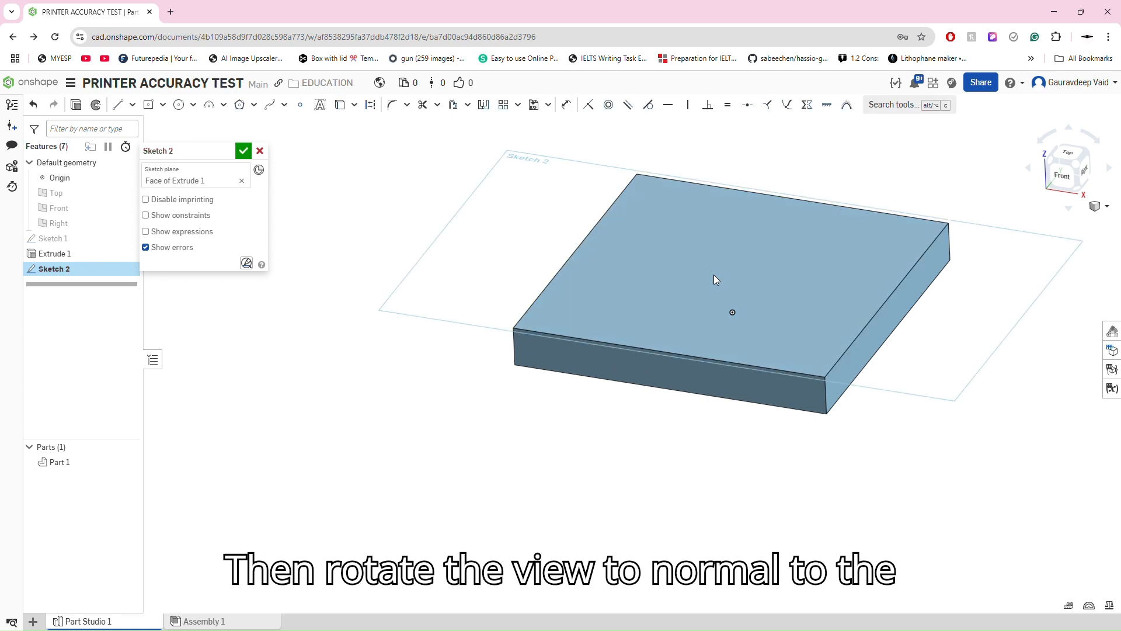
right_click(714, 275)
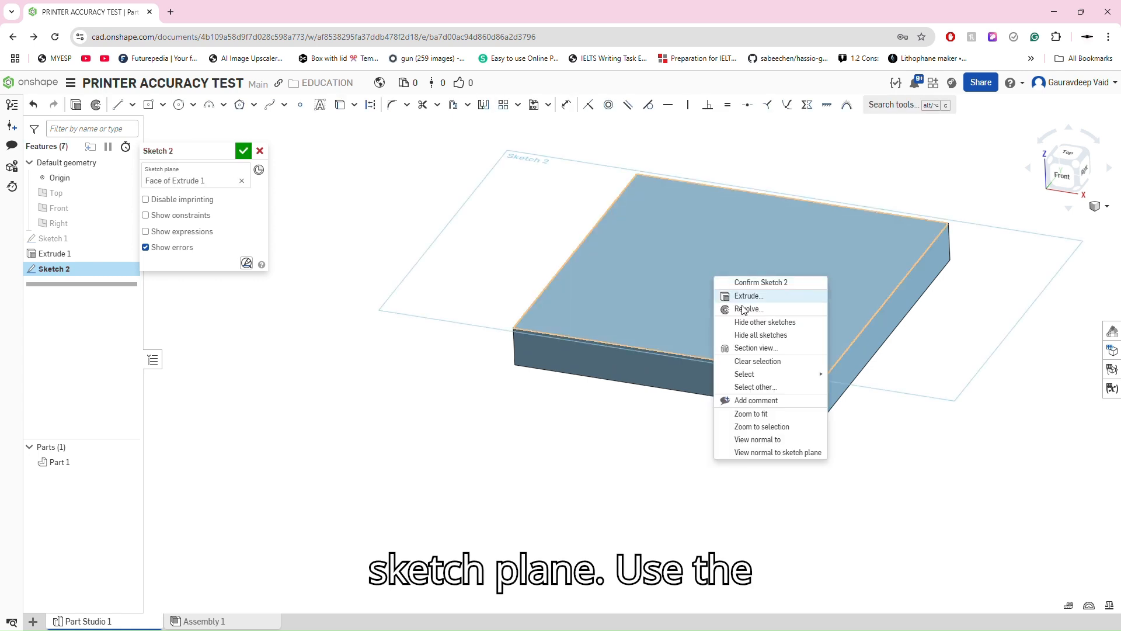
left_click(759, 453)
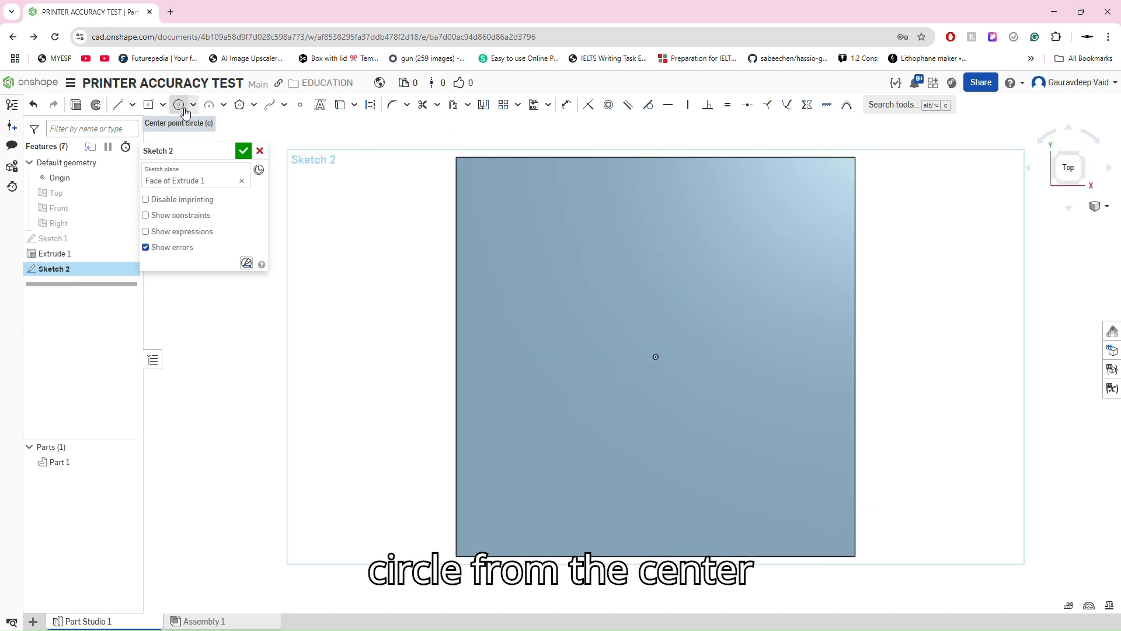
- Sketch a center point circle about 2.96 in in diameter, centred on the origin of the plate's top face
left_click(181, 108)
left_click(655, 356)
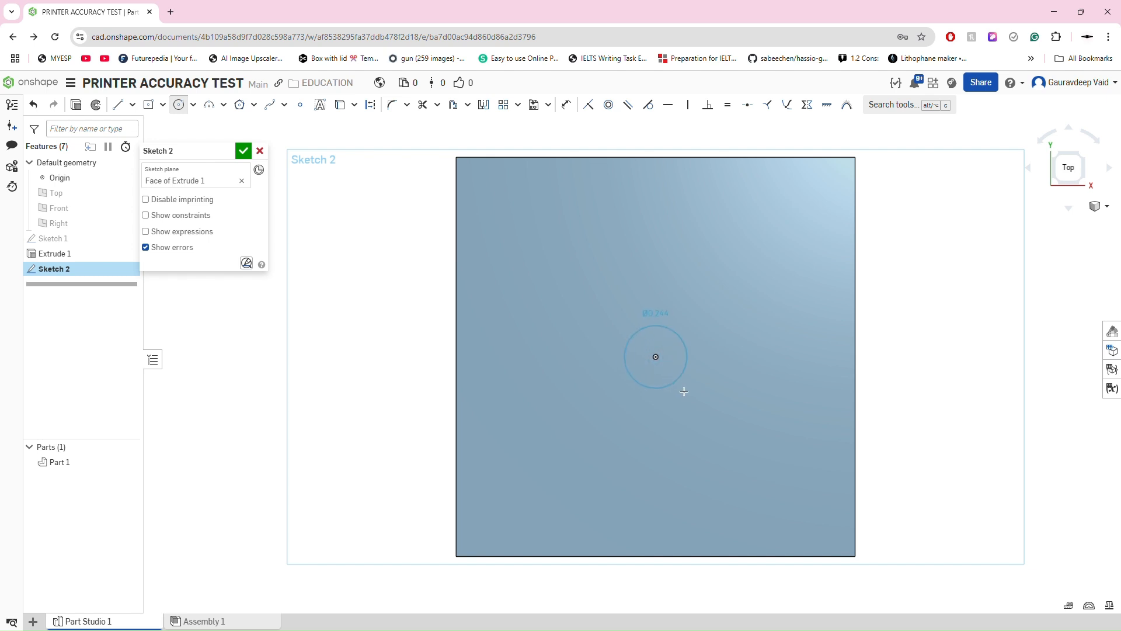
left_click(787, 436)
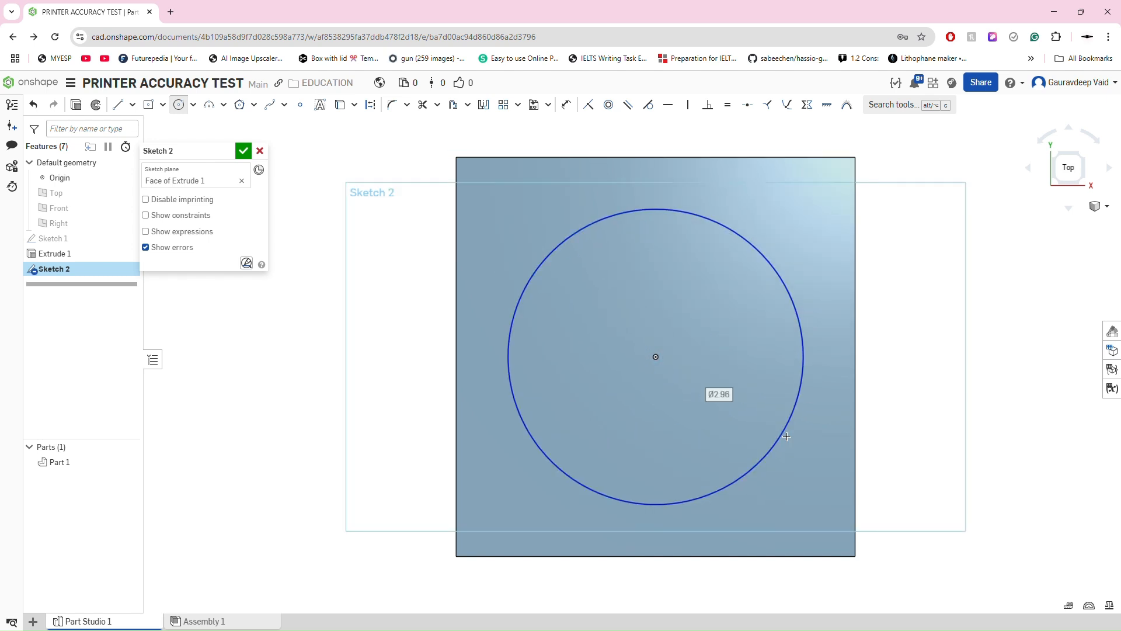
key("Escape")
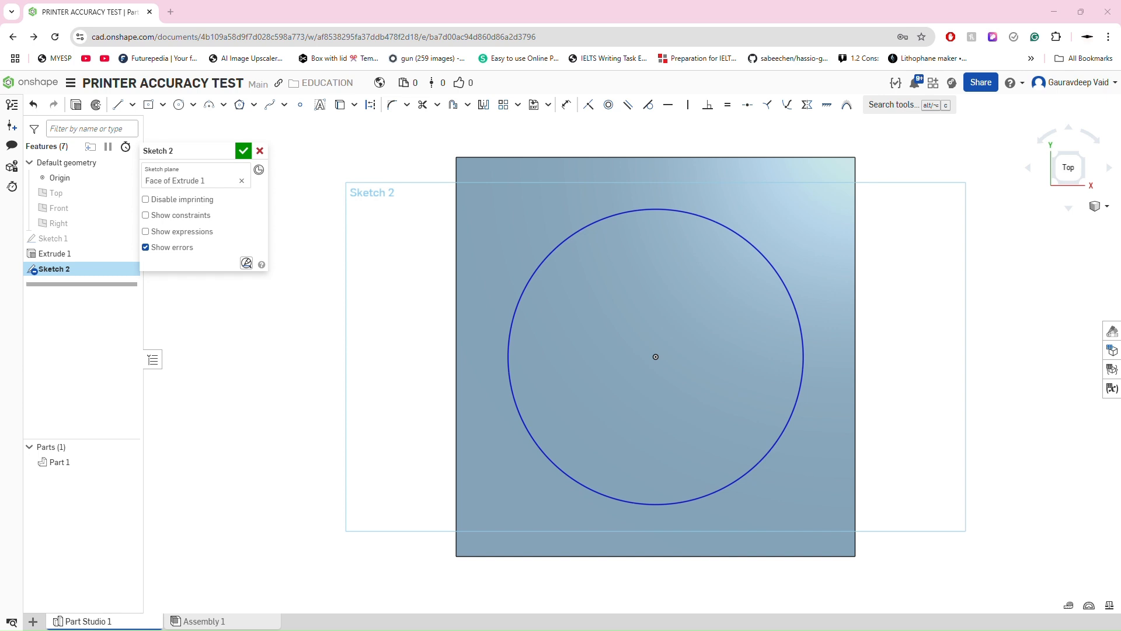
- Dimension the circle's diameter to 2.5 in
left_click(566, 106)
left_click(621, 212)
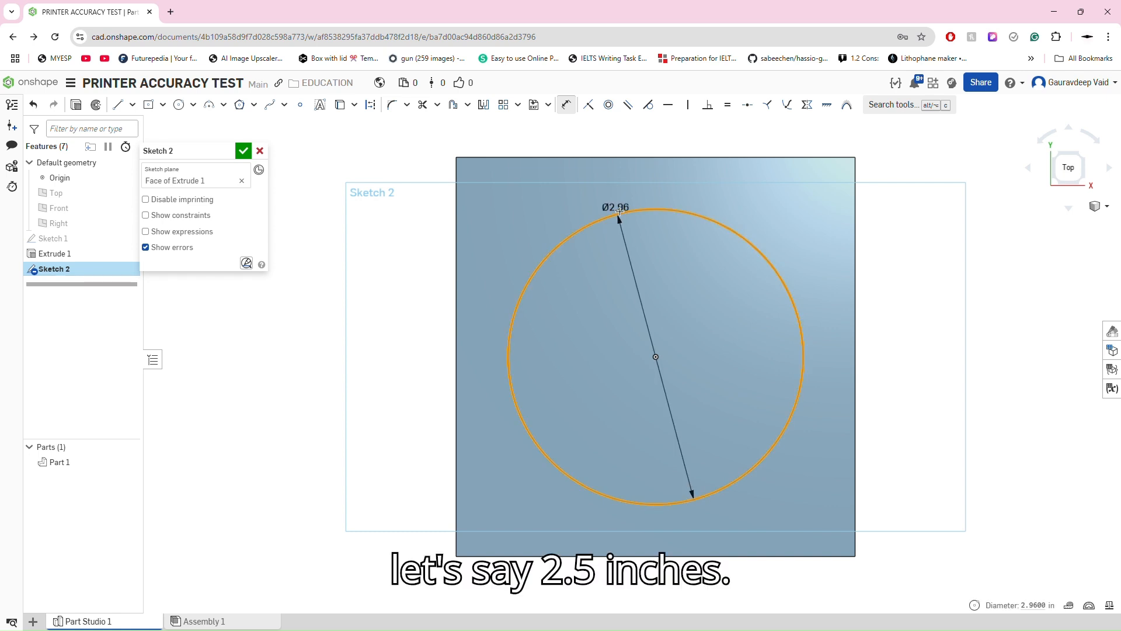
left_click(620, 211)
type("2.5")
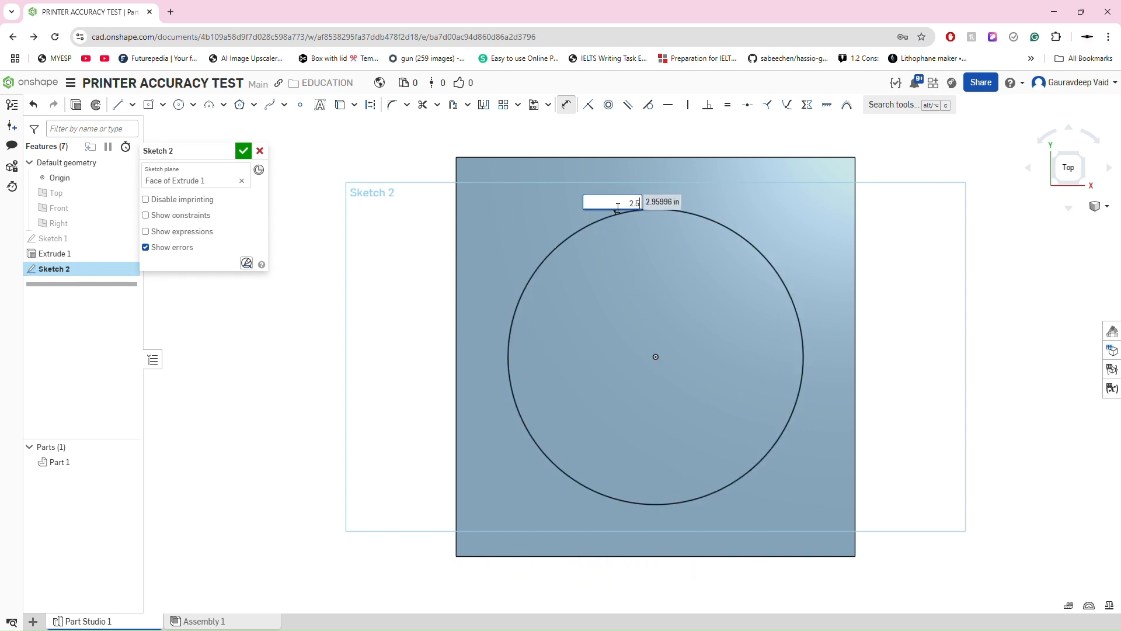
key("Return")
- Extrude the circle 0.25 in upward with a blind end, adding it to Part 1
right_click_drag(606, 214, 564, 161)
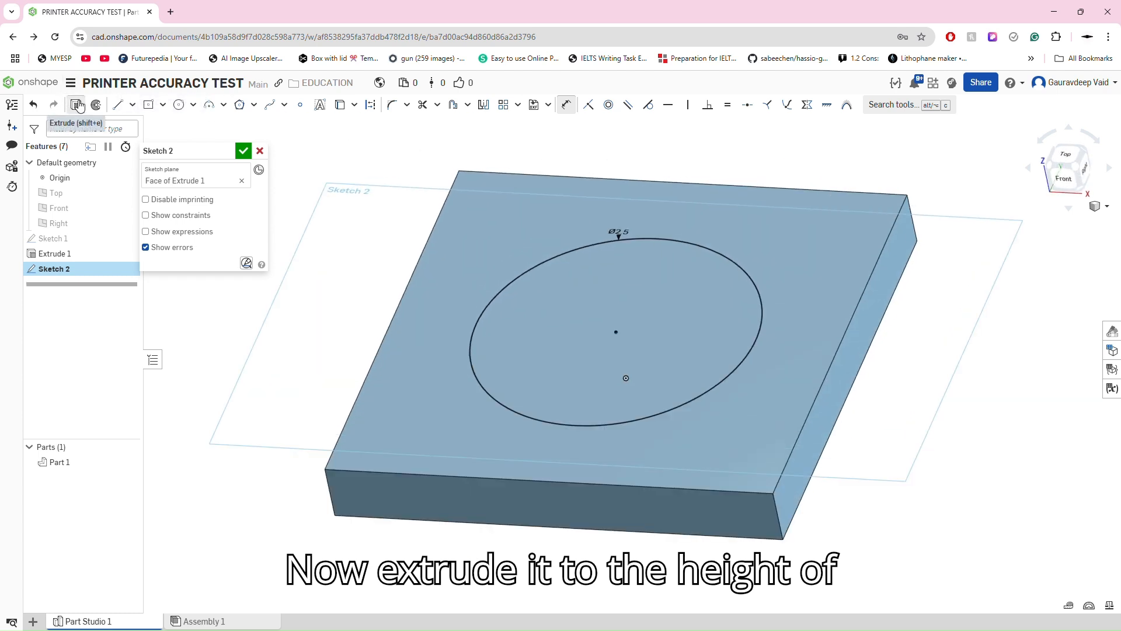
left_click(76, 105)
left_click(243, 250)
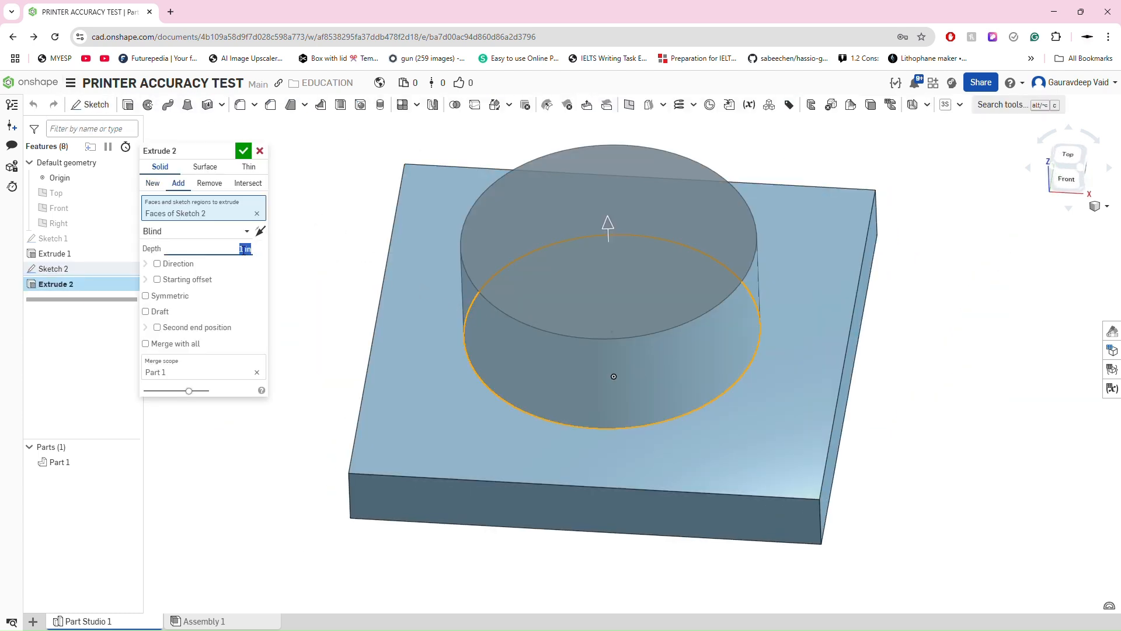
type(".25")
key("Return")
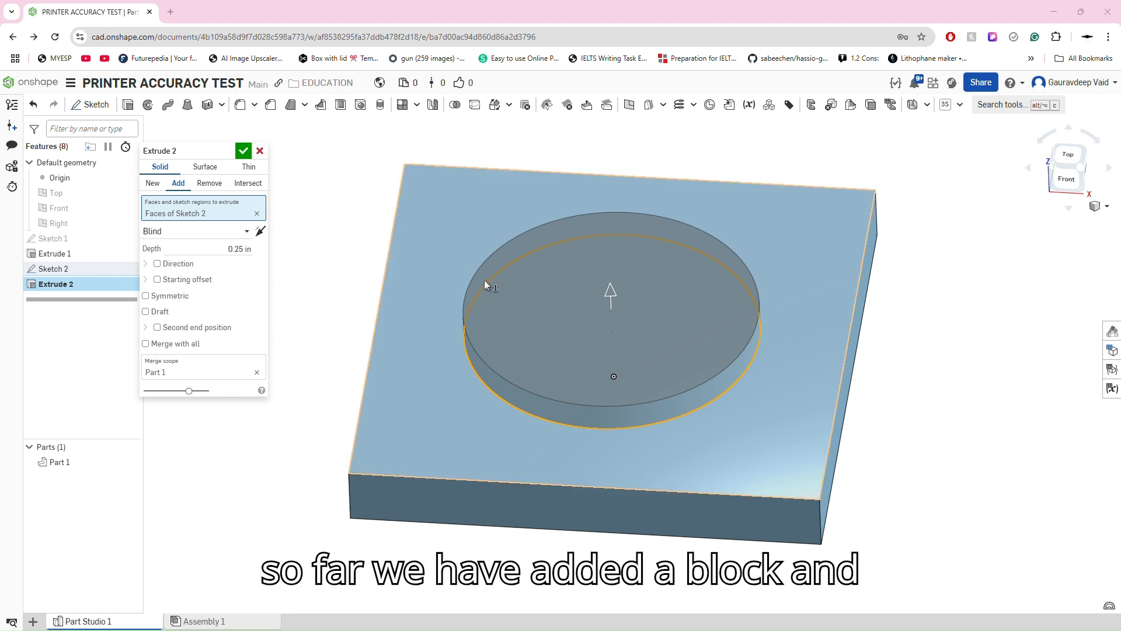
scroll(485, 280, "down", 1)
mouse_move(484, 281)
right_mouse_down()
mouse_move(490, 255)
mouse_move(490, 274)
right_mouse_up()
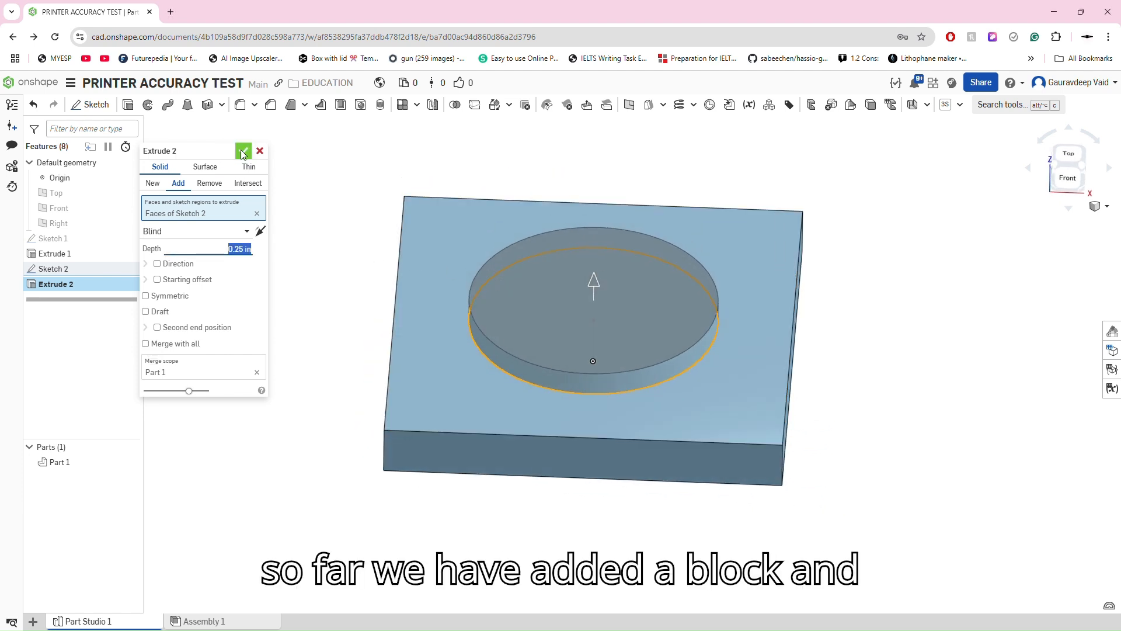
left_click(244, 150)
- Start a new sketch on the plate's top face surrounding the raised disc, viewed from the Top
right_click_drag(338, 230, 615, 275)
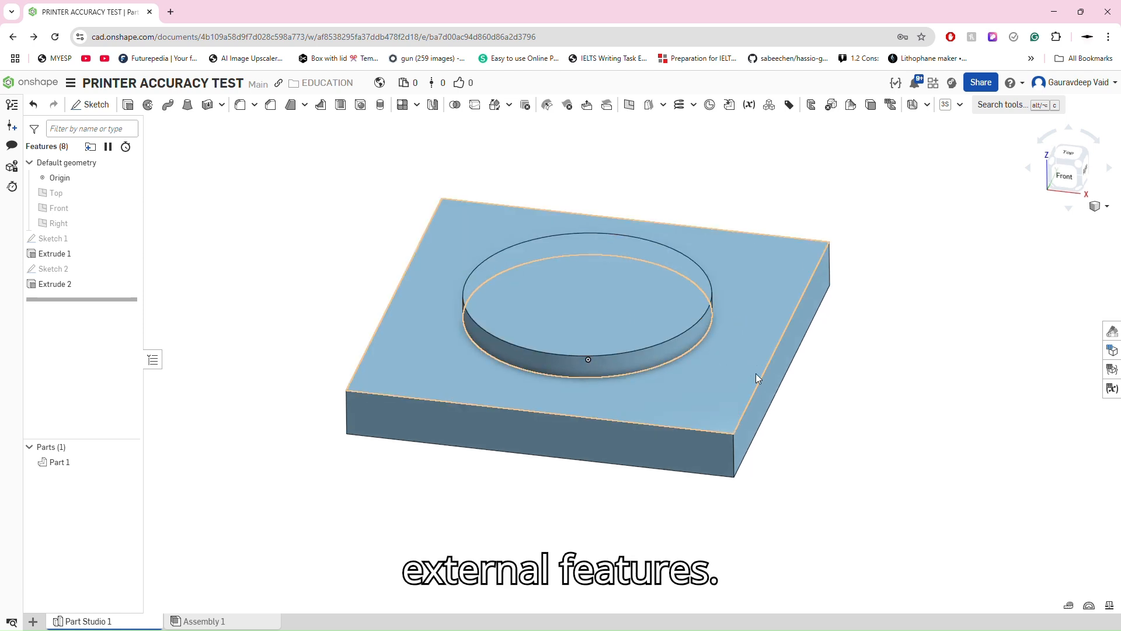
right_click_drag(819, 419, 457, 303)
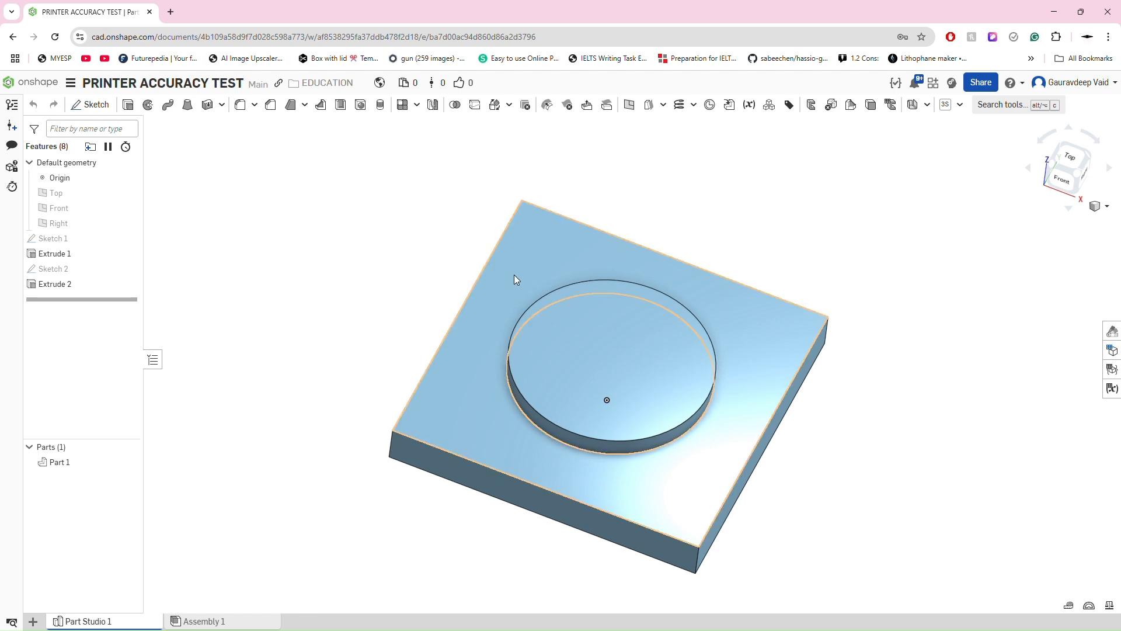
left_click(1070, 158)
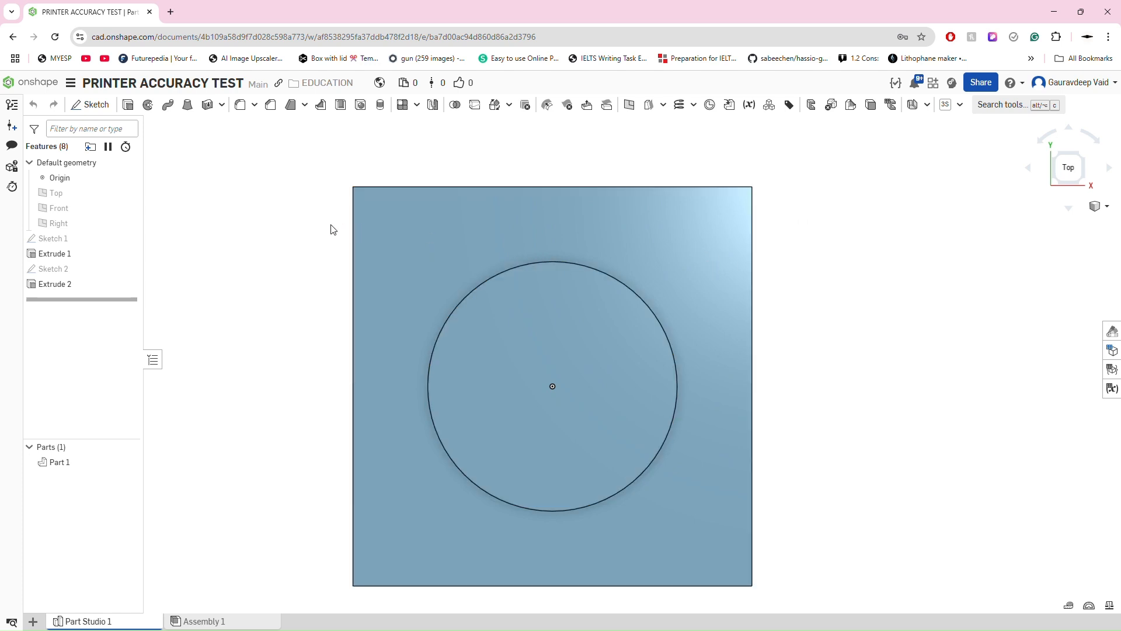
left_click(92, 105)
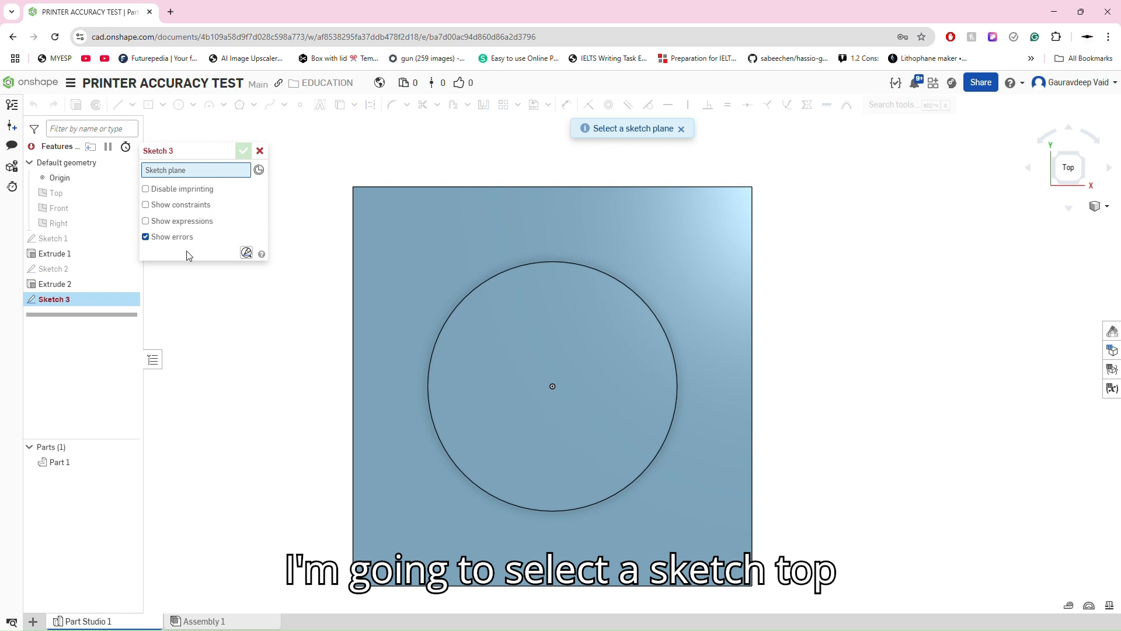
right_click_drag(402, 249, 428, 353)
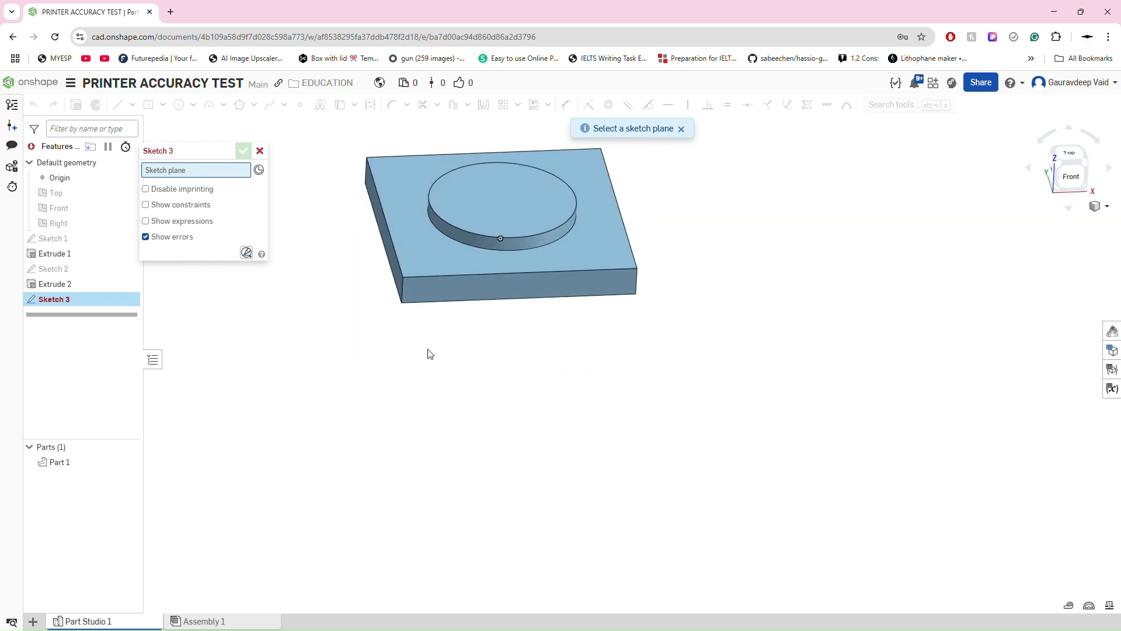
left_click(416, 249)
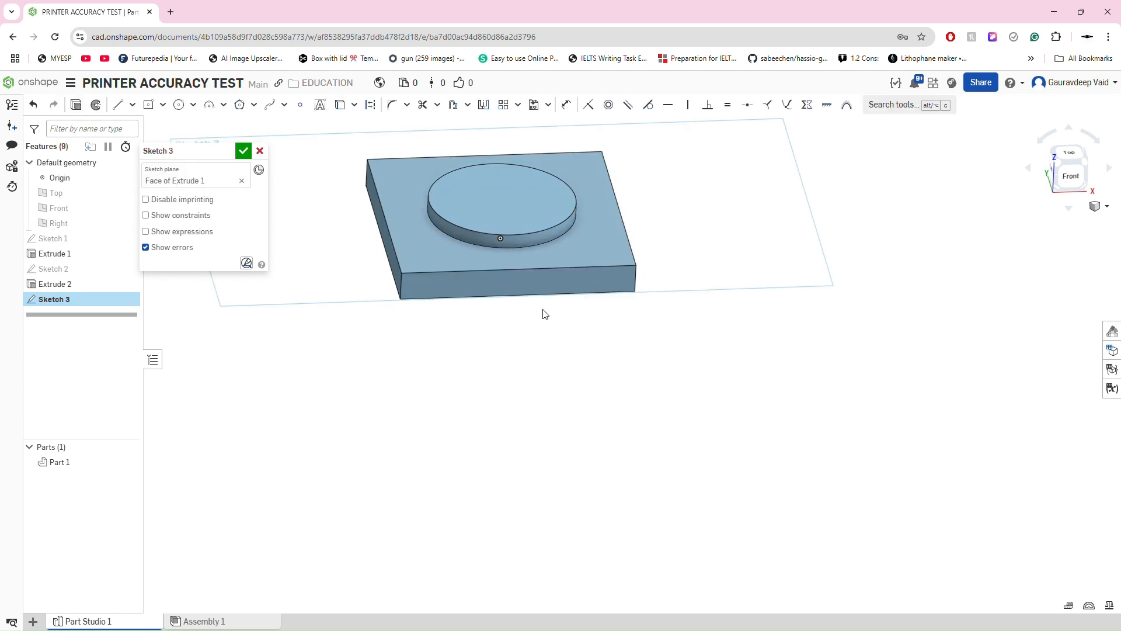
left_click(1076, 157)
scroll(467, 248, "down", 5)
scroll(544, 256, "up", 4)
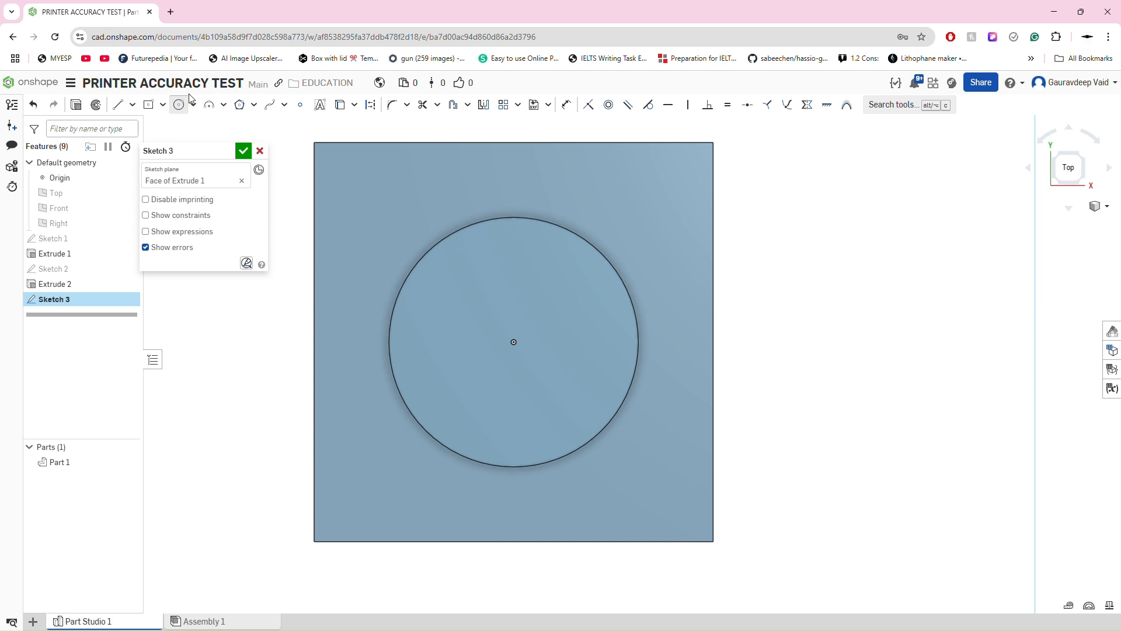
- Sketch a circle near each plate corner: about 0.72 in upper left, a smaller one upper right, 0.85 in lower right and 0.93 in lower left
left_click(385, 239)
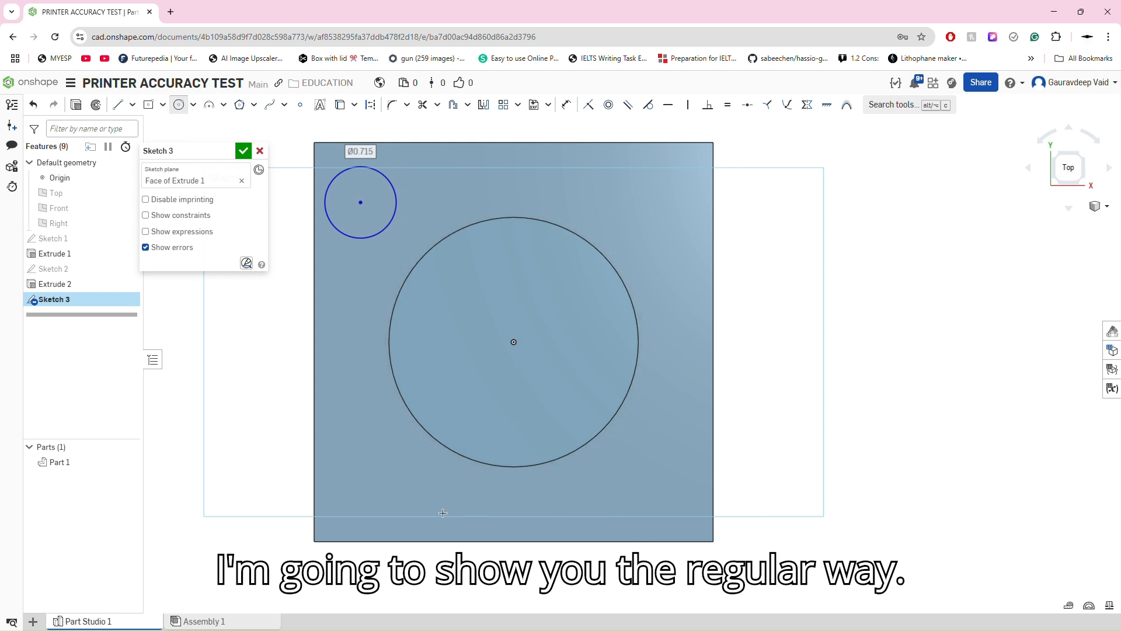
left_click(665, 190)
left_click(665, 217)
left_click(660, 509)
left_click(701, 517)
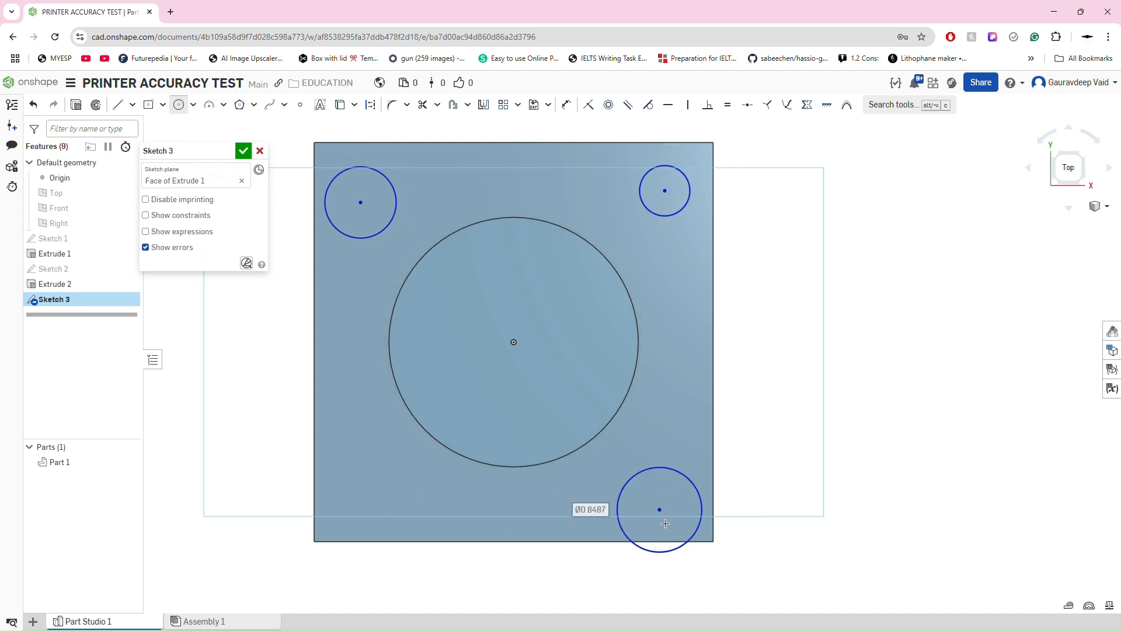
left_click(365, 520)
left_click(373, 474)
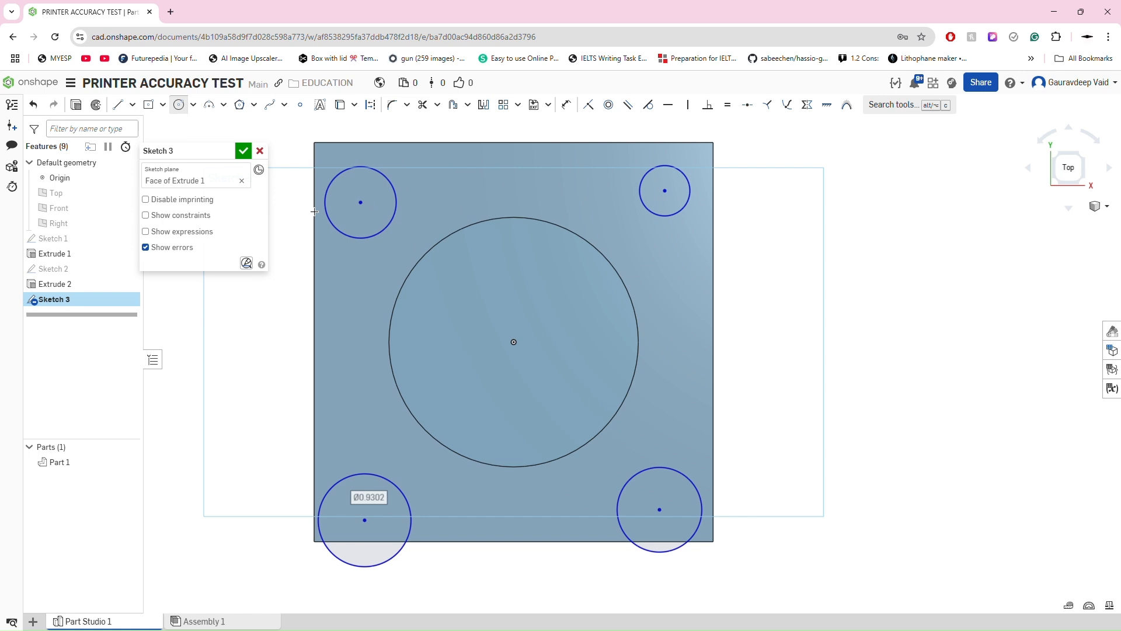
- Dimension the diameters of the two upper small circles to 0.25 in each
left_click(566, 105)
left_click(395, 195)
left_click(432, 200)
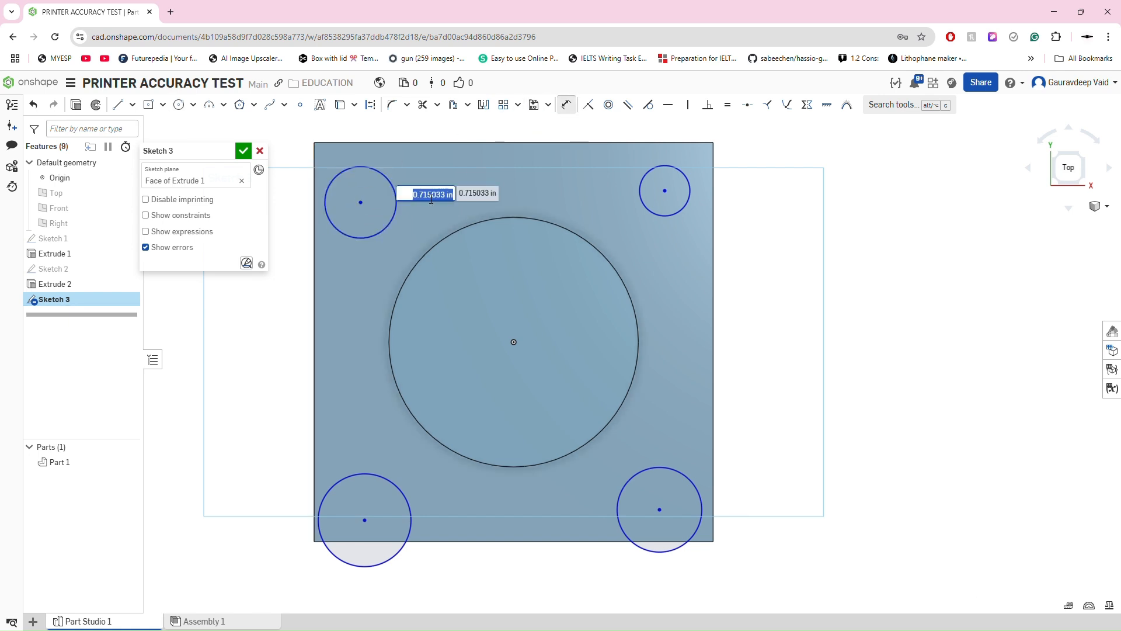
type("0.25")
key("Return")
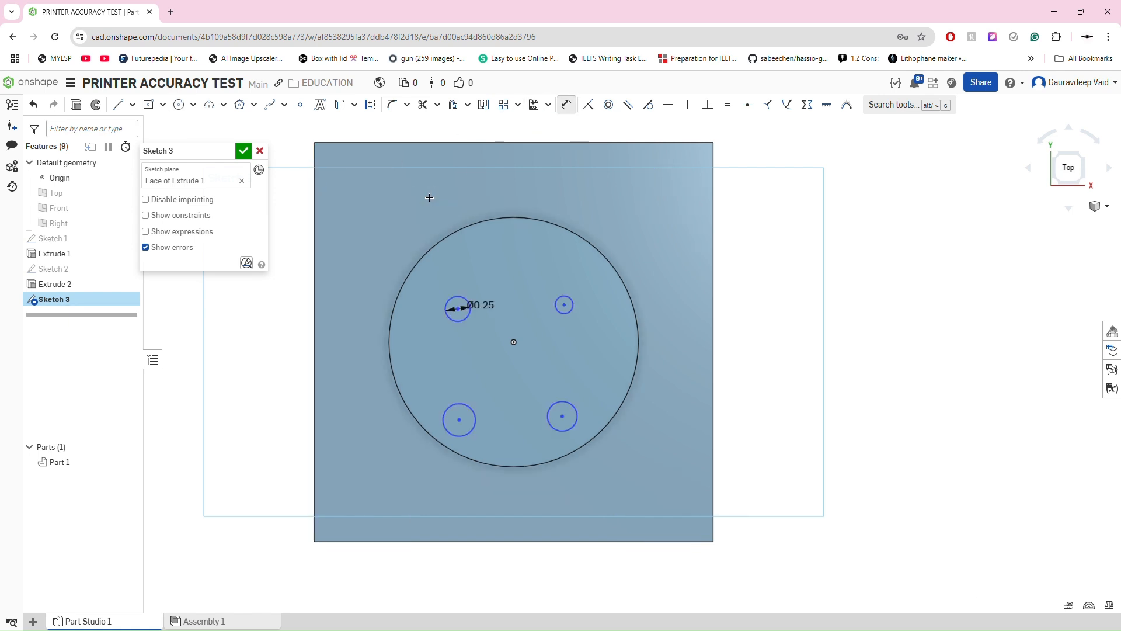
left_click(577, 301)
left_click(585, 287)
key("Return")
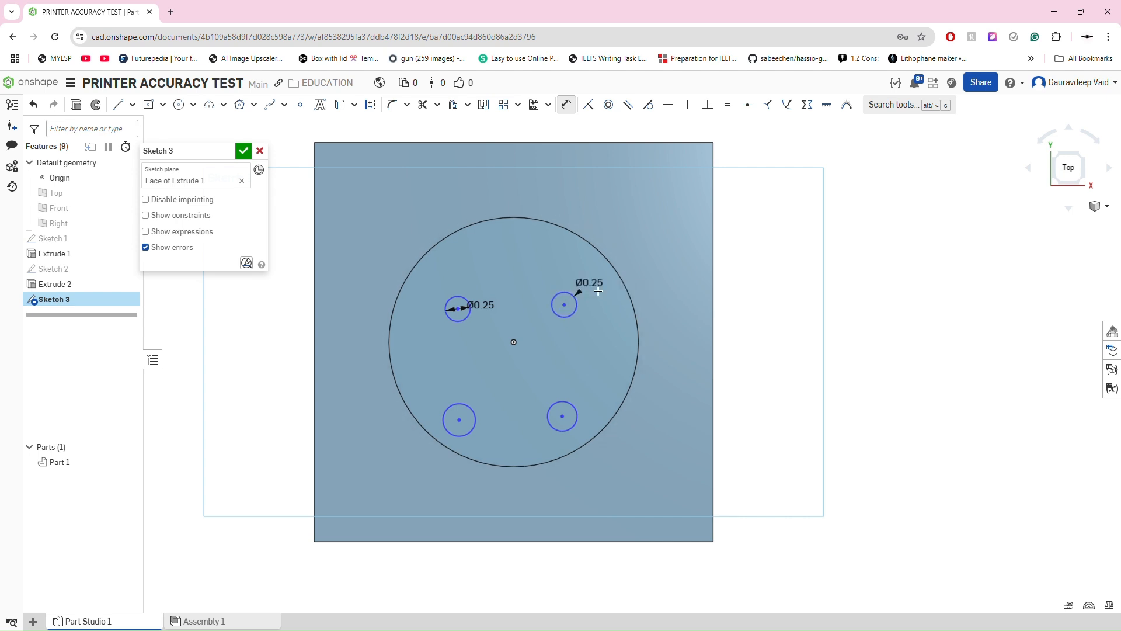
- Dimension the diameters of the two lower small circles to 0.25 in each
left_click(562, 411)
left_click(569, 391)
key("Return")
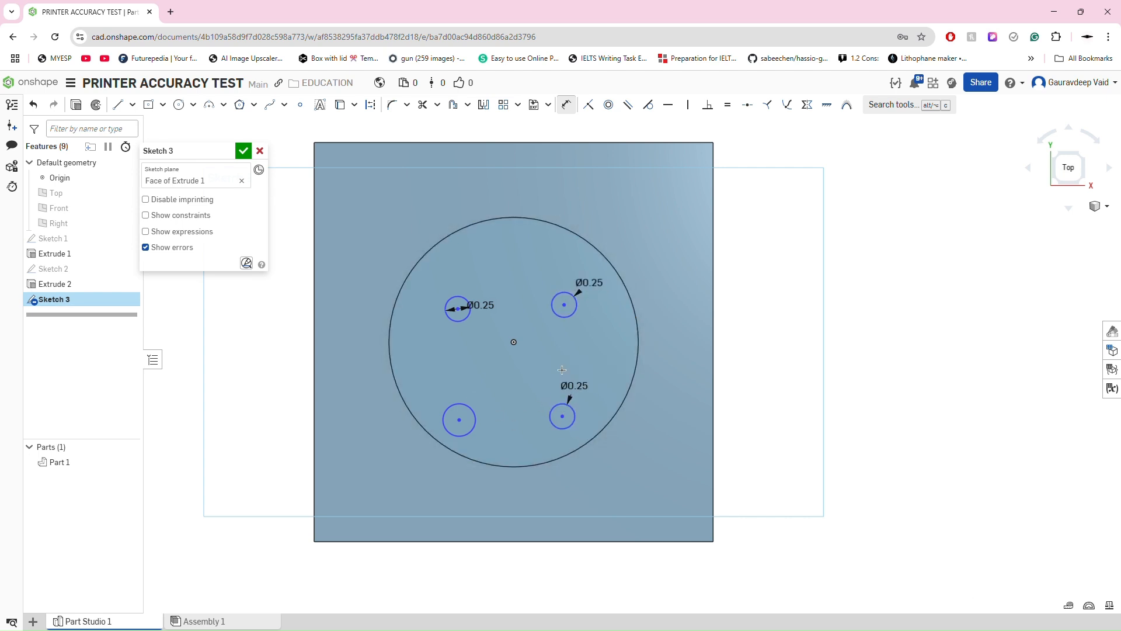
left_click(458, 415)
left_click(471, 389)
type("0.25")
key("Return")
- Position the upper-left circle's centre 0.5 in from the plate's left edge and 0.5 in from its top edge
scroll(458, 307, "up", 3)
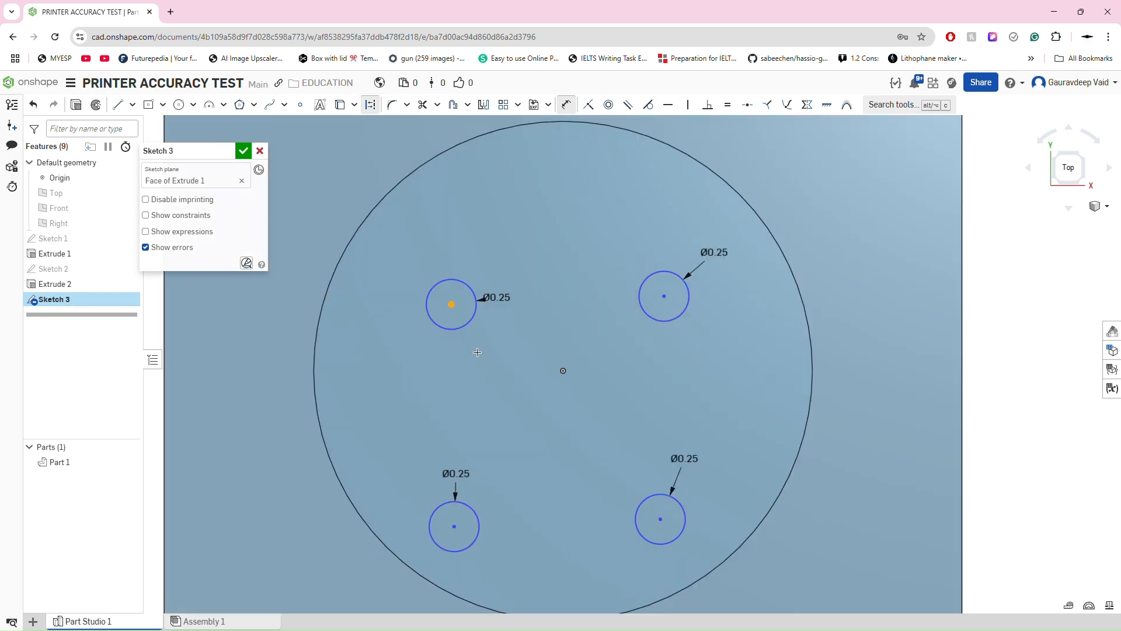
scroll(391, 383, "down", 5)
left_click(389, 383)
left_click(454, 210)
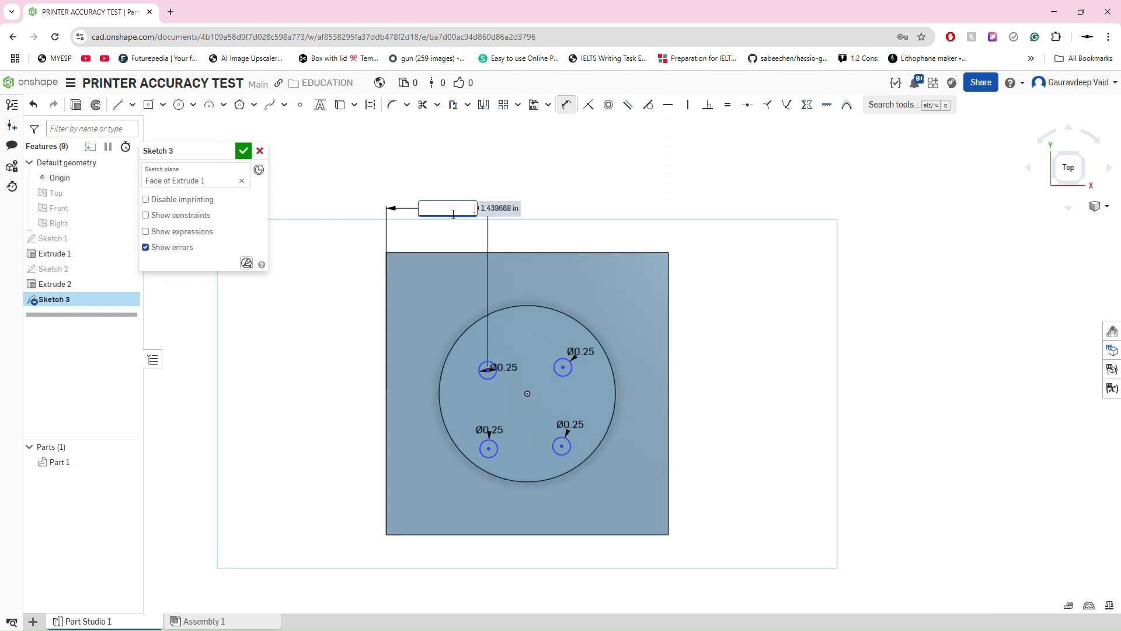
type("0.5")
key("Return")
left_click(423, 374)
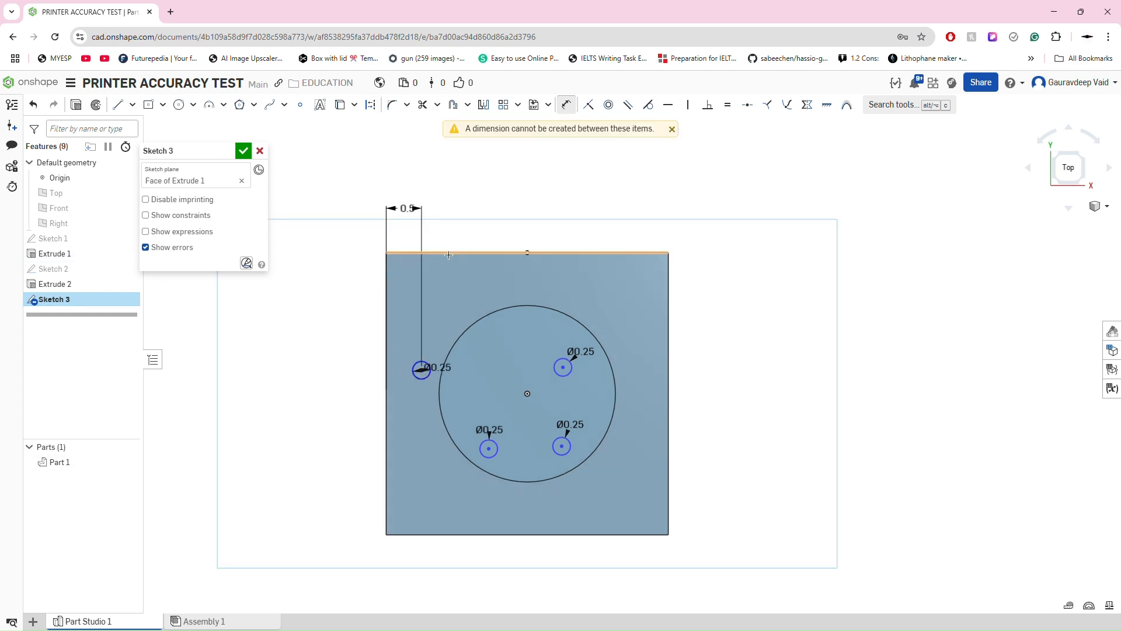
left_click(422, 369)
left_click(351, 231)
type("0.5")
key("Return")
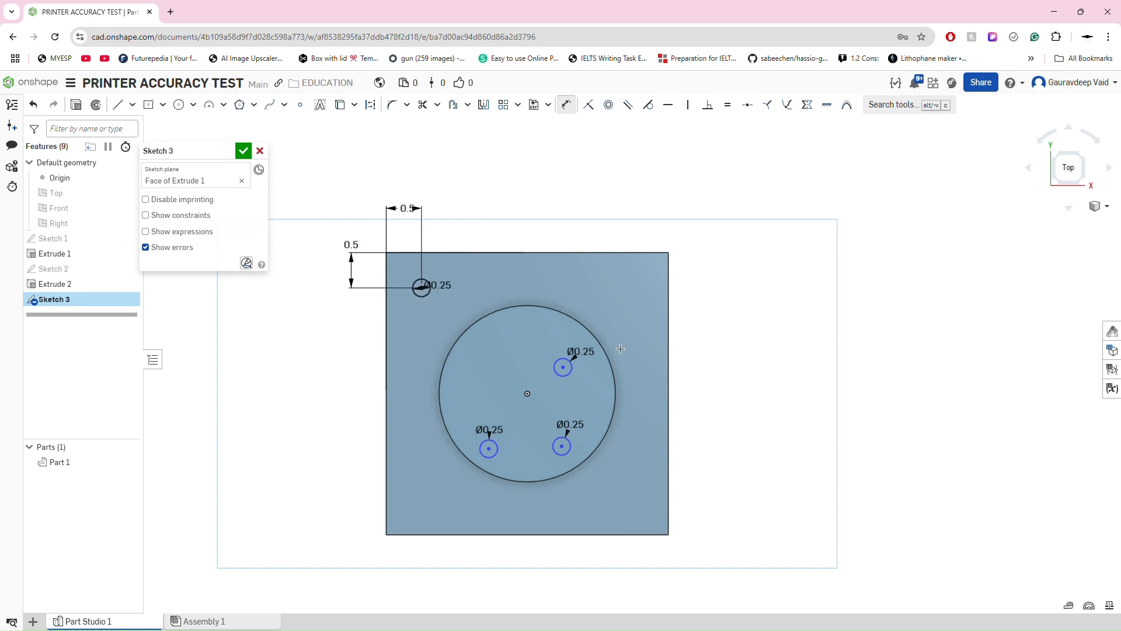
- Position the upper-right circle's centre 0.5 in from the plate's top edge and 0.5 in from its right edge
left_click(570, 362)
left_click(575, 258)
left_click(727, 308)
type("0.5")
key("Return")
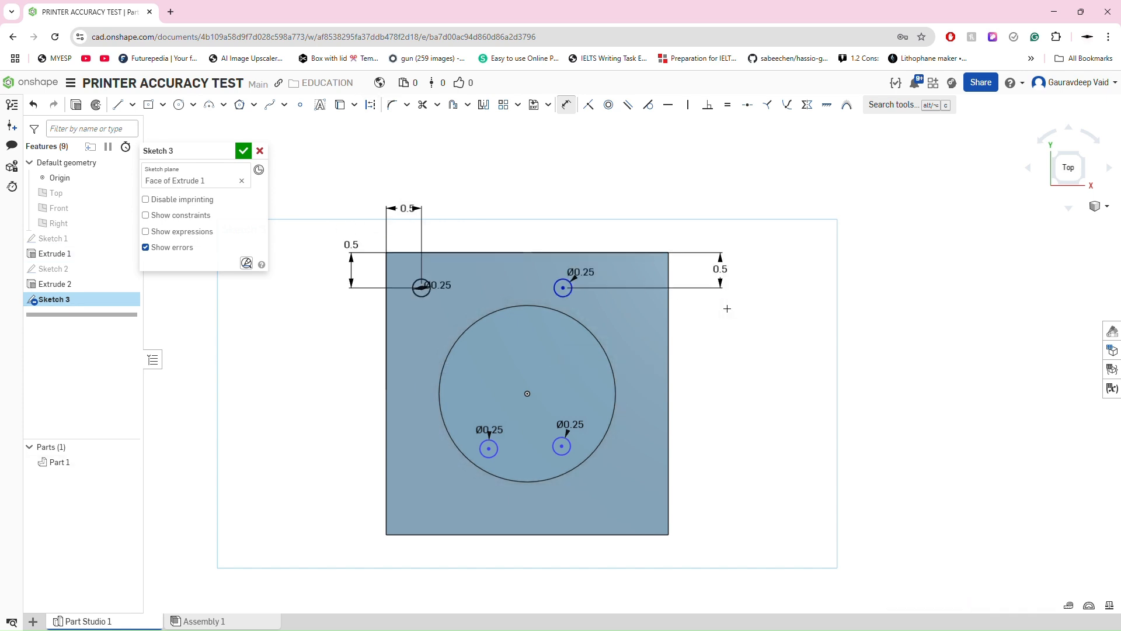
left_click(563, 288)
left_click(669, 263)
left_click(623, 226)
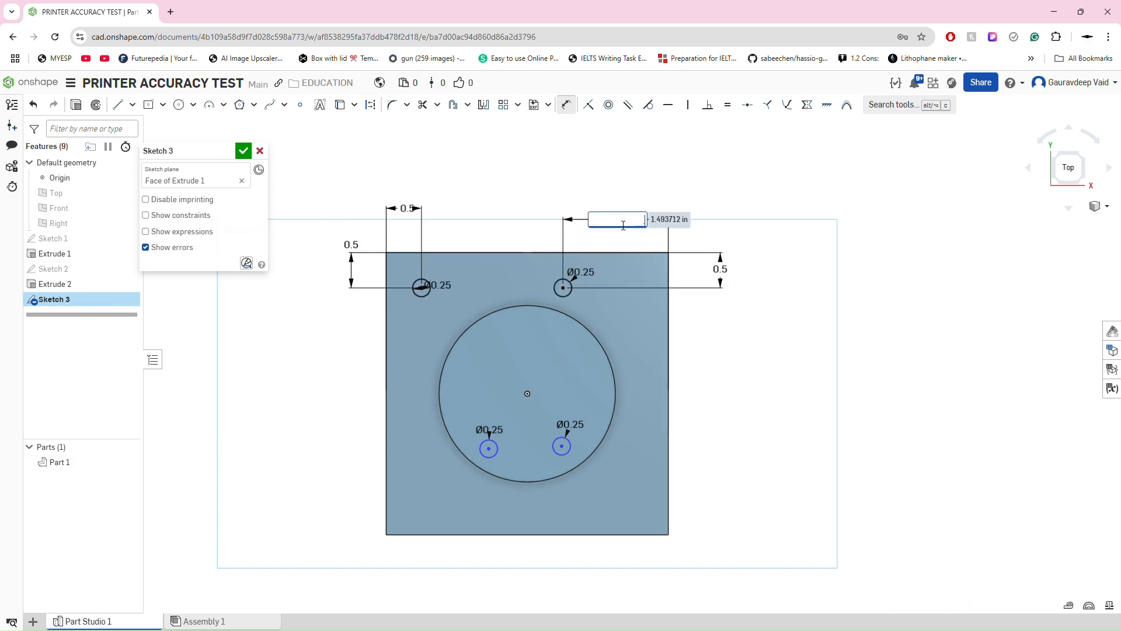
type("0.5")
key("Return")
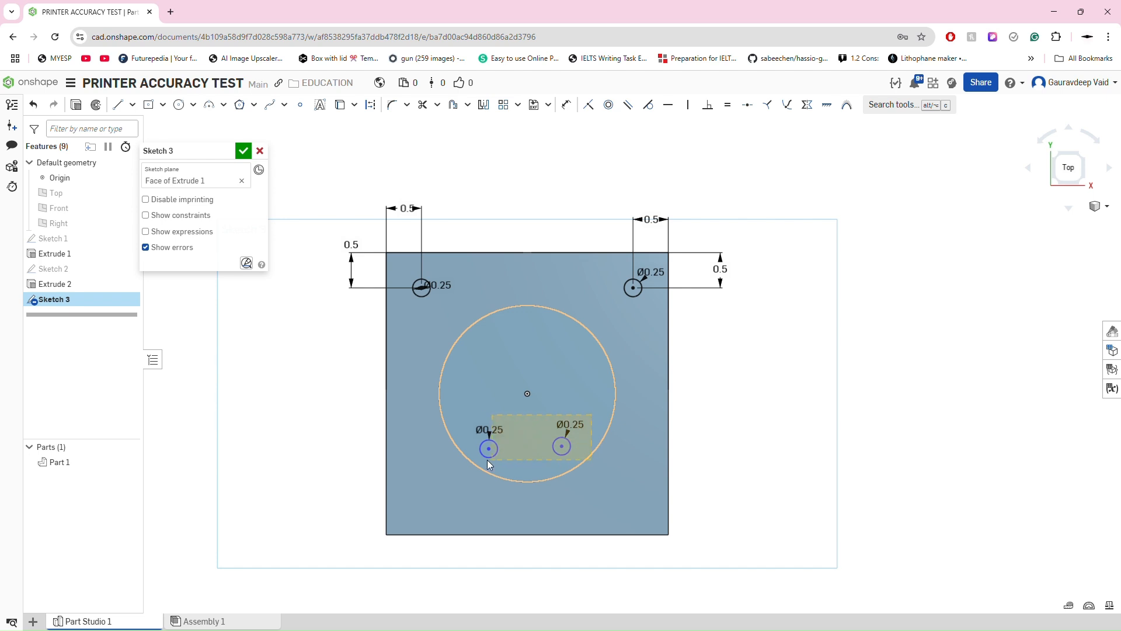
- Delete the two lower circles and the upper-right circle, leaving only the upper-left circle in the sketch
left_click_drag(488, 461, 472, 457)
key("Delete")
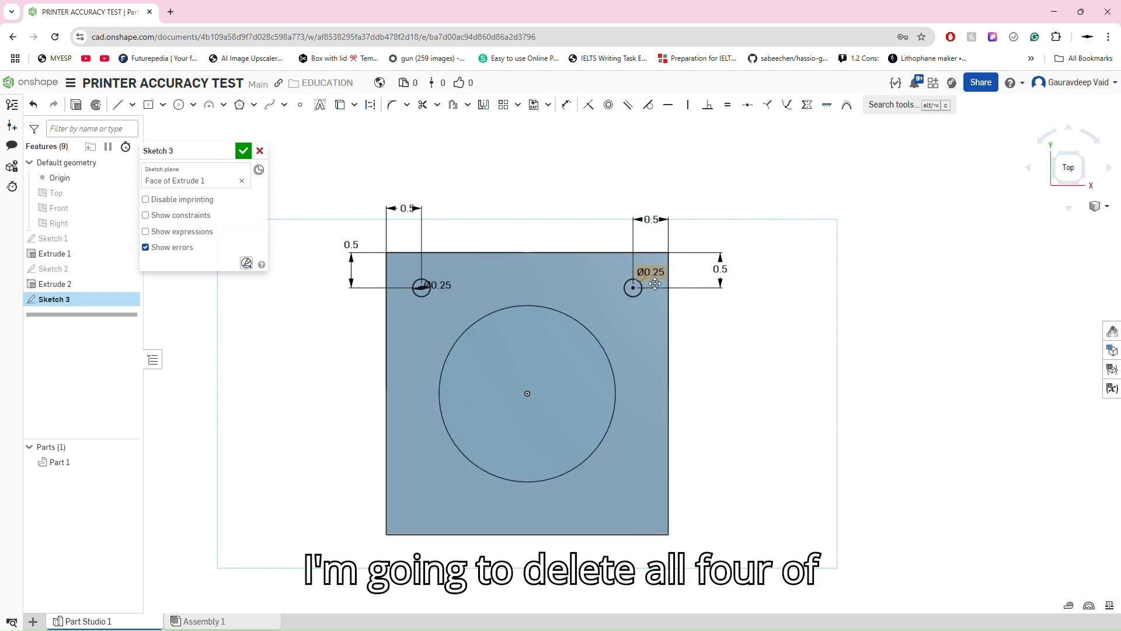
left_click(627, 294)
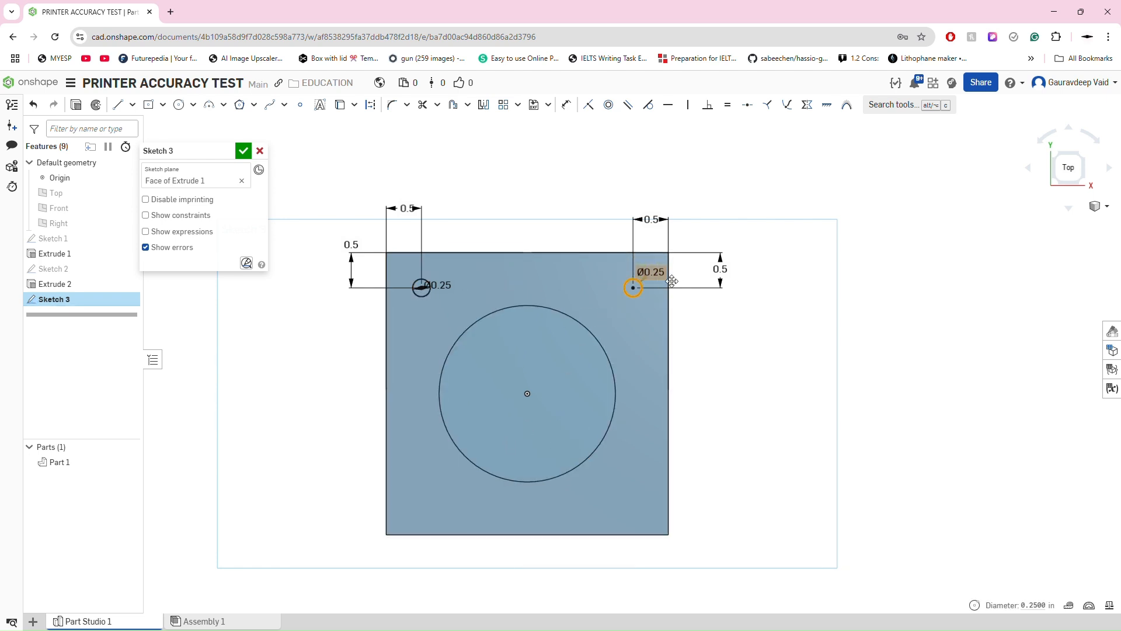
key("Delete")
- Set the diameter of the upper-left circle to 0.625 in
scroll(369, 276, "up", 3)
scroll(370, 276, "down", 3)
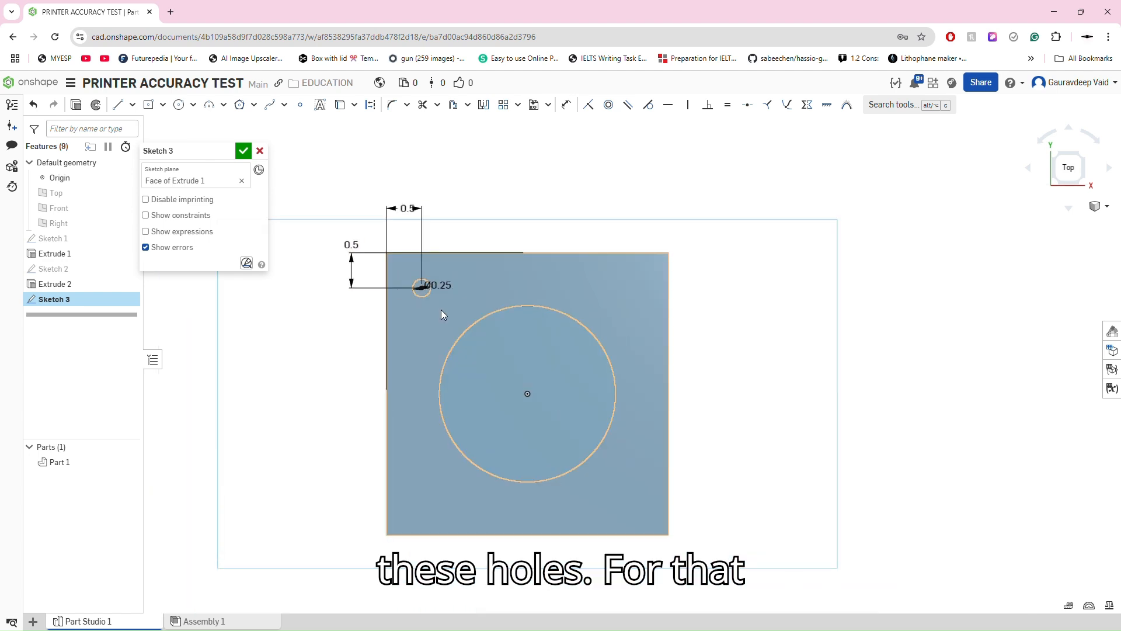
scroll(441, 310, "up", 3)
scroll(421, 270, "down", 3)
scroll(403, 275, "up", 3)
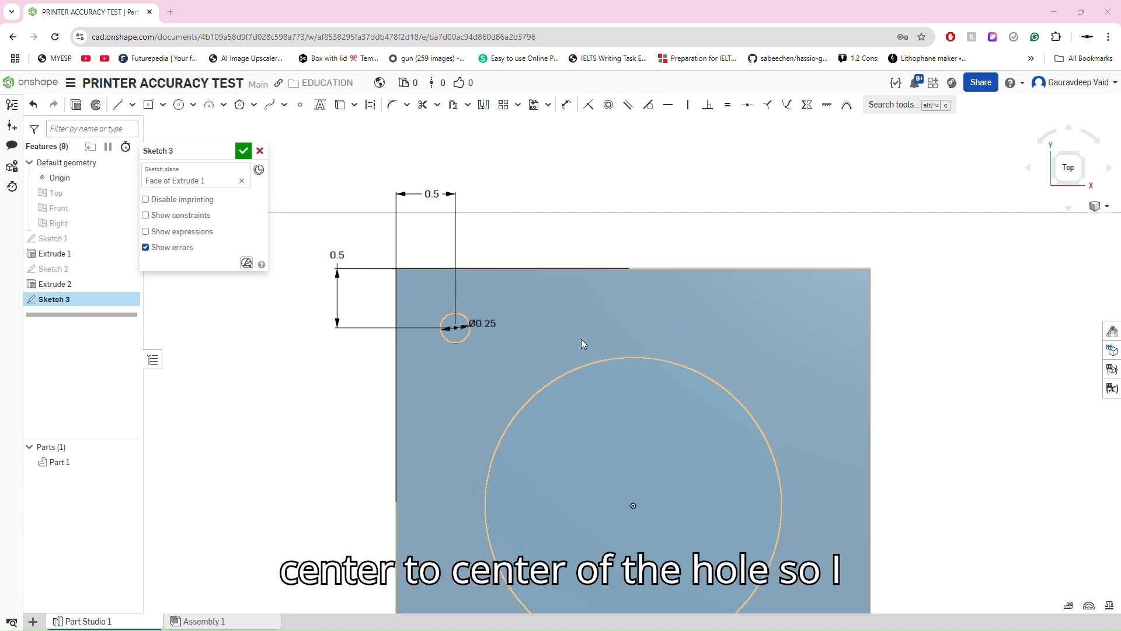
double_click(483, 324)
key("BackSpace")
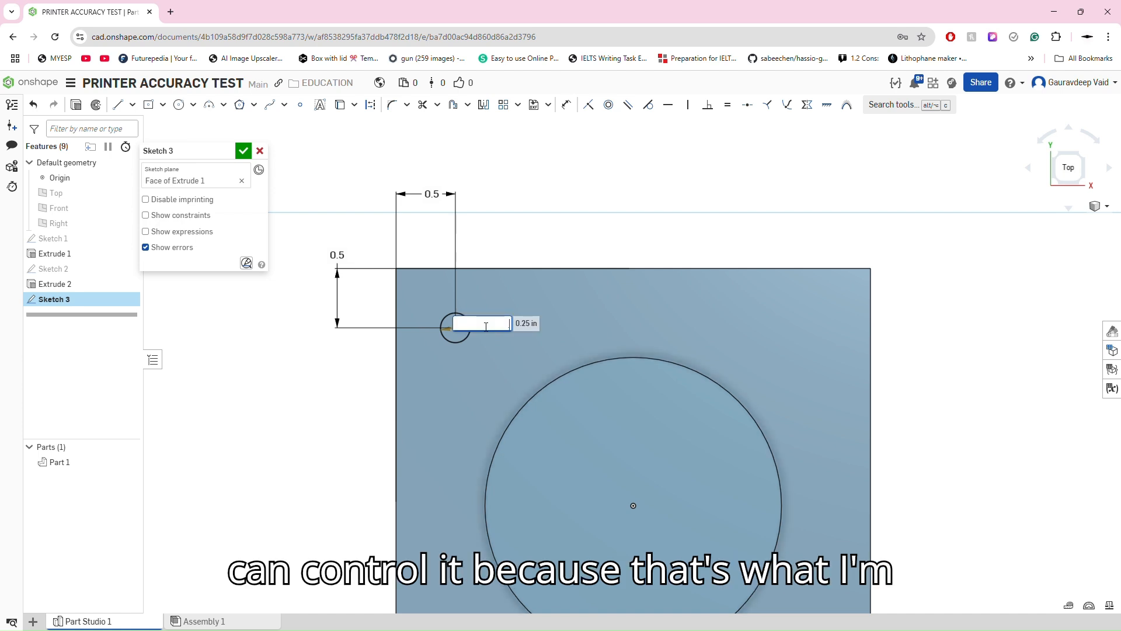
type(".625")
key("Return")
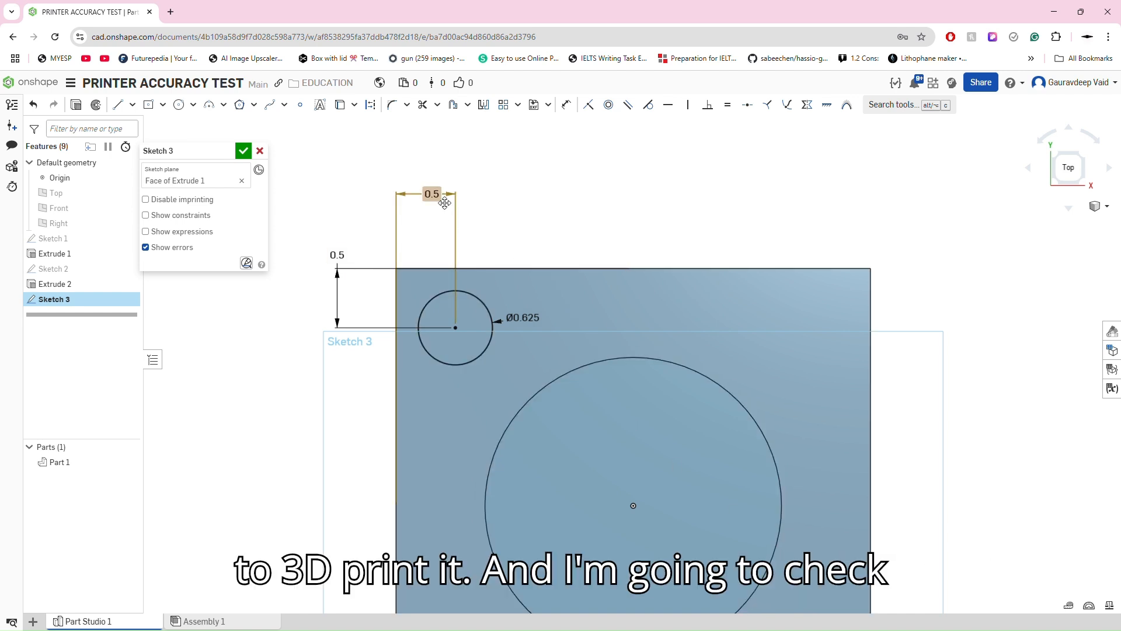
- Delete the two 0.5 in dimensions that locate the upper-left circle from the plate's edges
left_click(446, 202)
key("Delete")
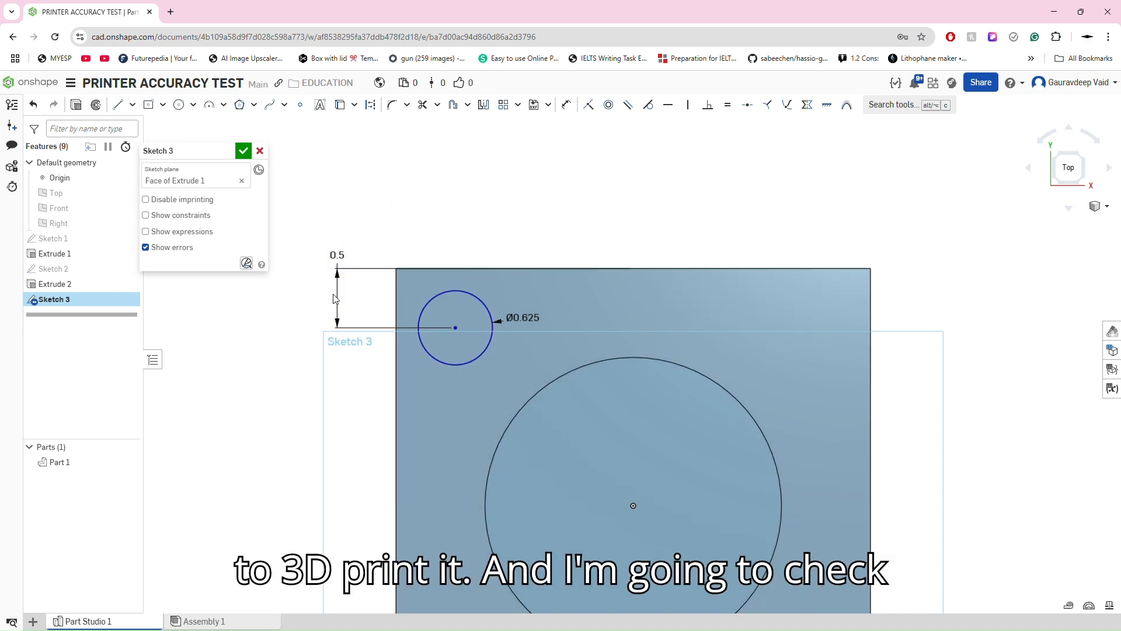
left_click(344, 261)
key("Delete")
scroll(519, 334, "down", 3)
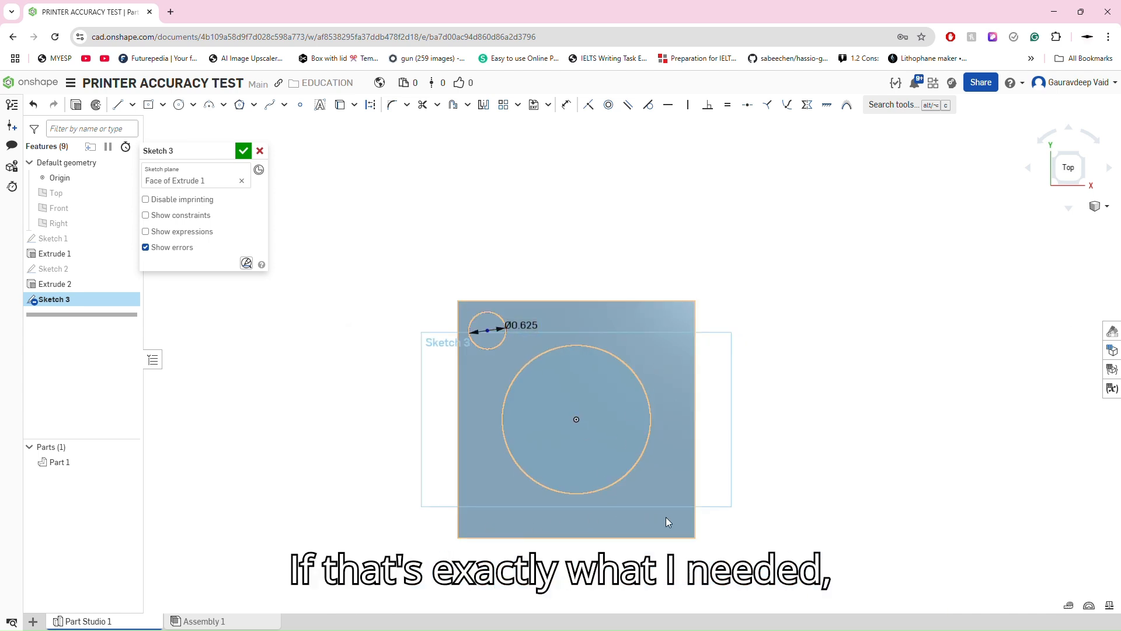
- Draw a vertical construction line 2 in long from the plate's centre to the middle of its top edge
scroll(590, 375, "up", 3)
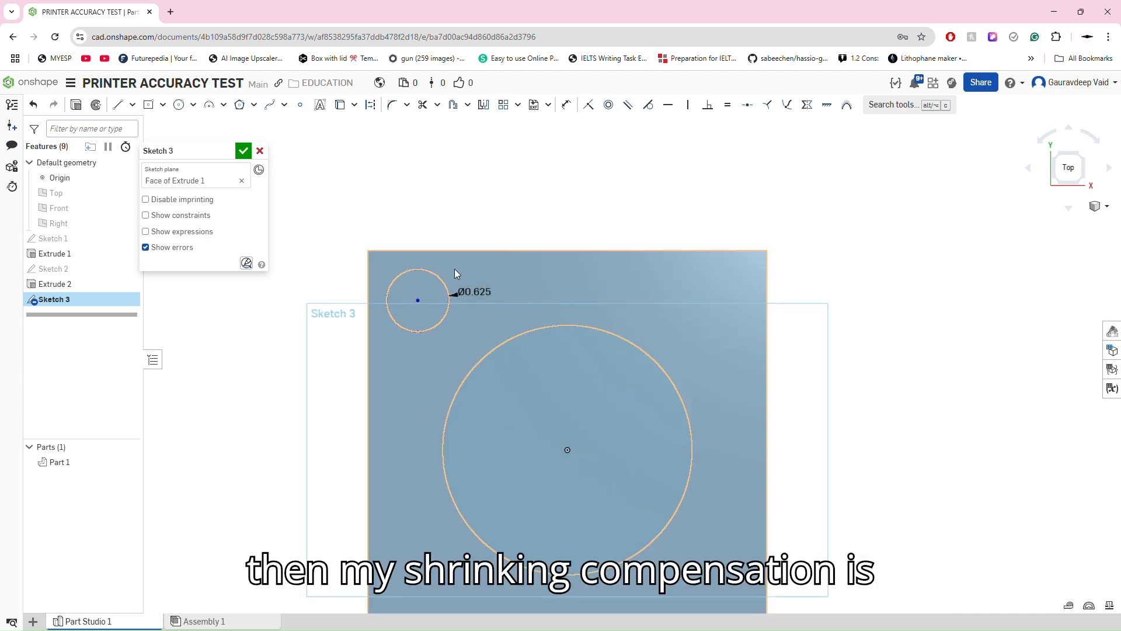
left_click(118, 104)
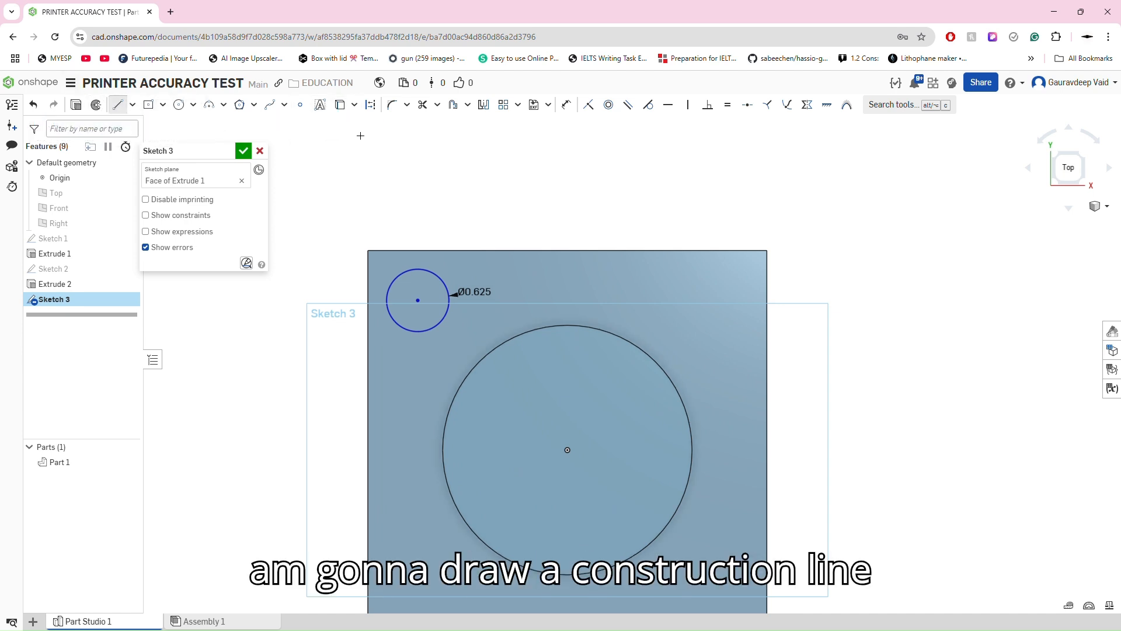
left_click(371, 106)
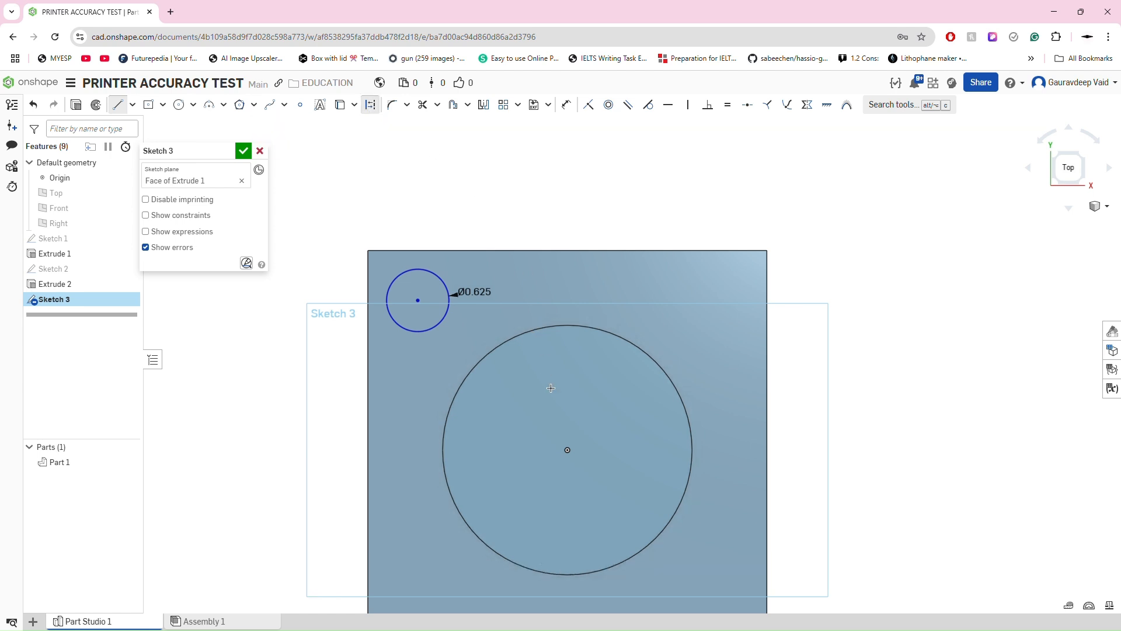
left_click(568, 450)
left_click(572, 253)
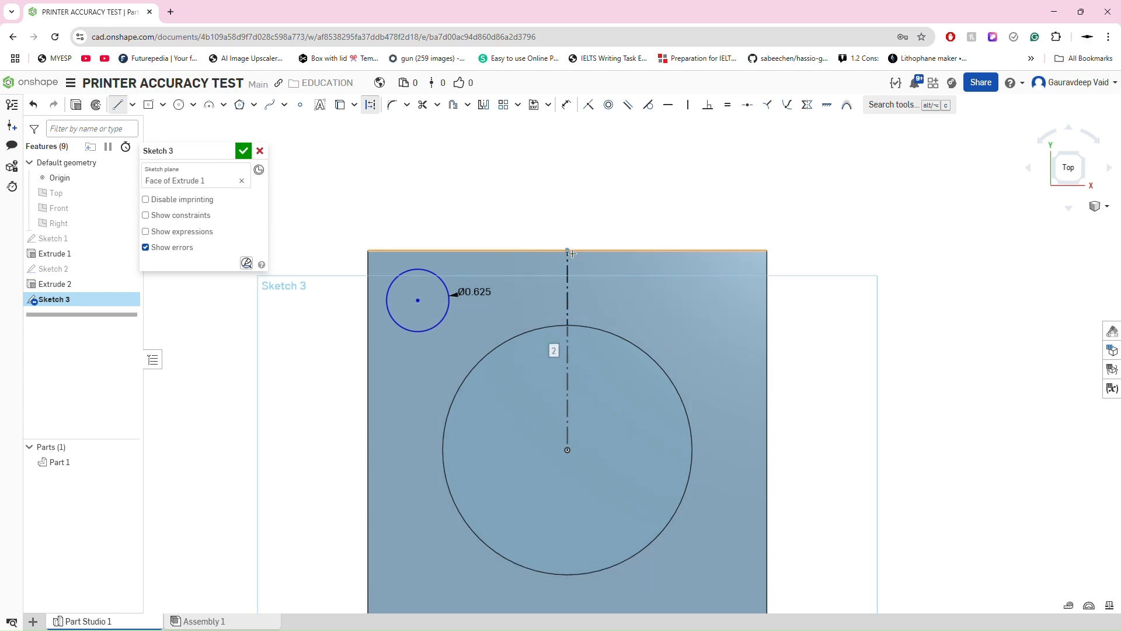
scroll(567, 227, "down", 3)
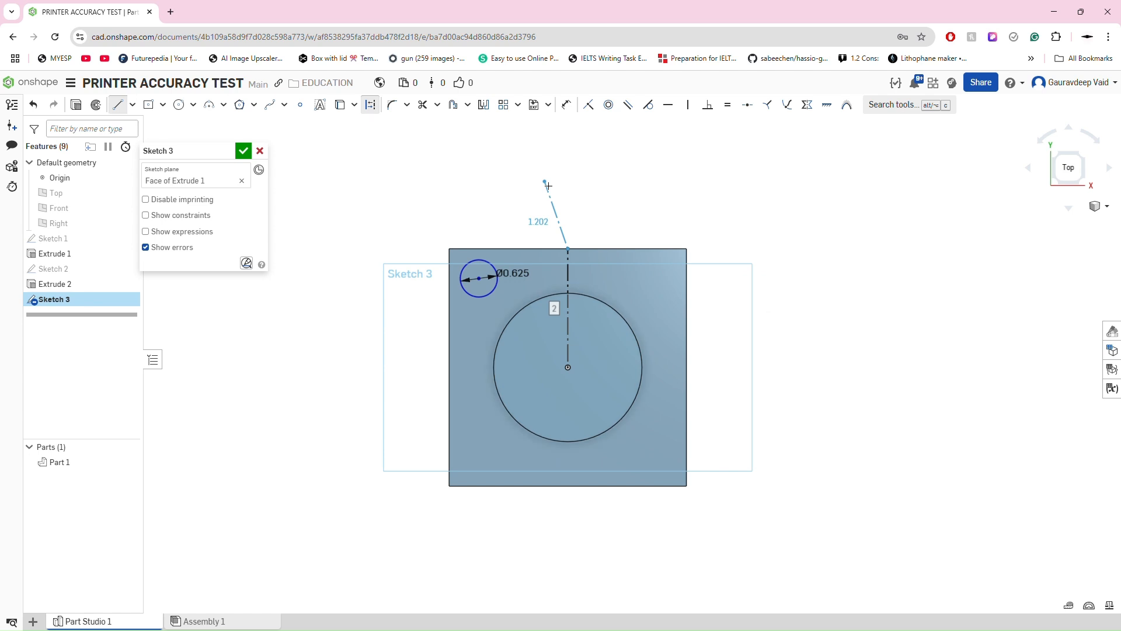
key("Escape")
- Draw a horizontal construction line 2 in long from the plate's centre to the middle of its right edge
key("l")
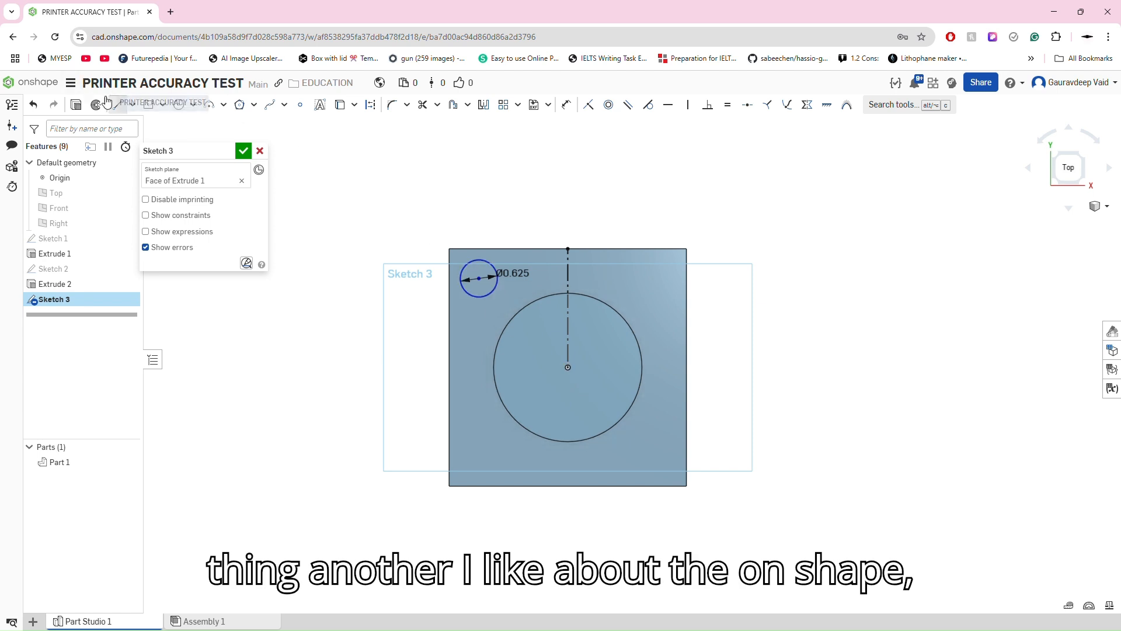
left_click(370, 104)
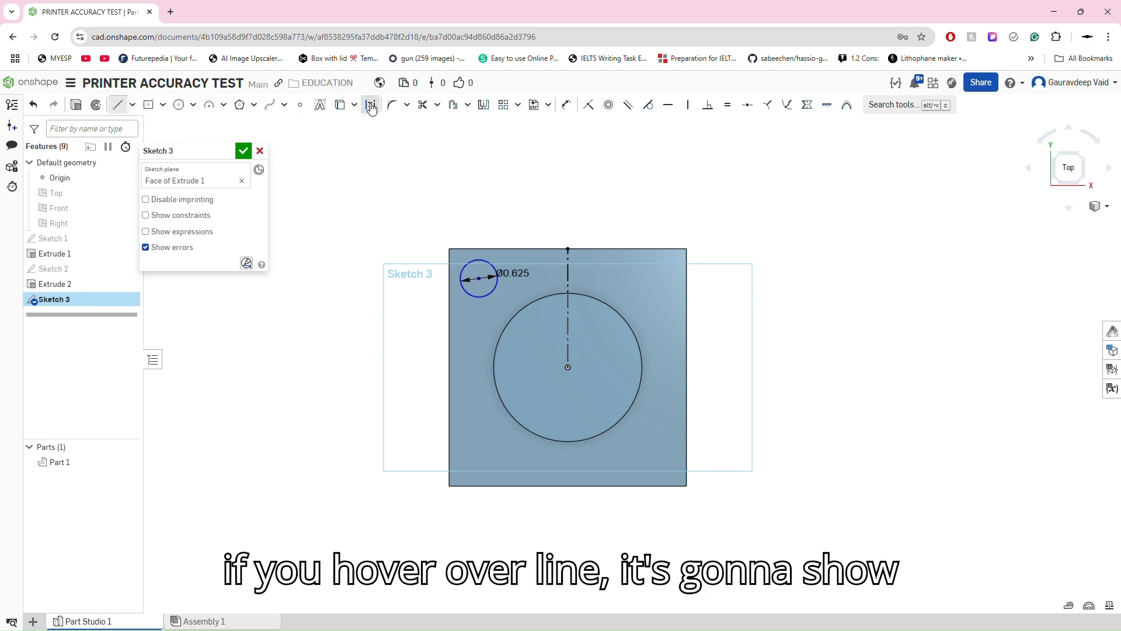
left_click(573, 369)
left_click(687, 368)
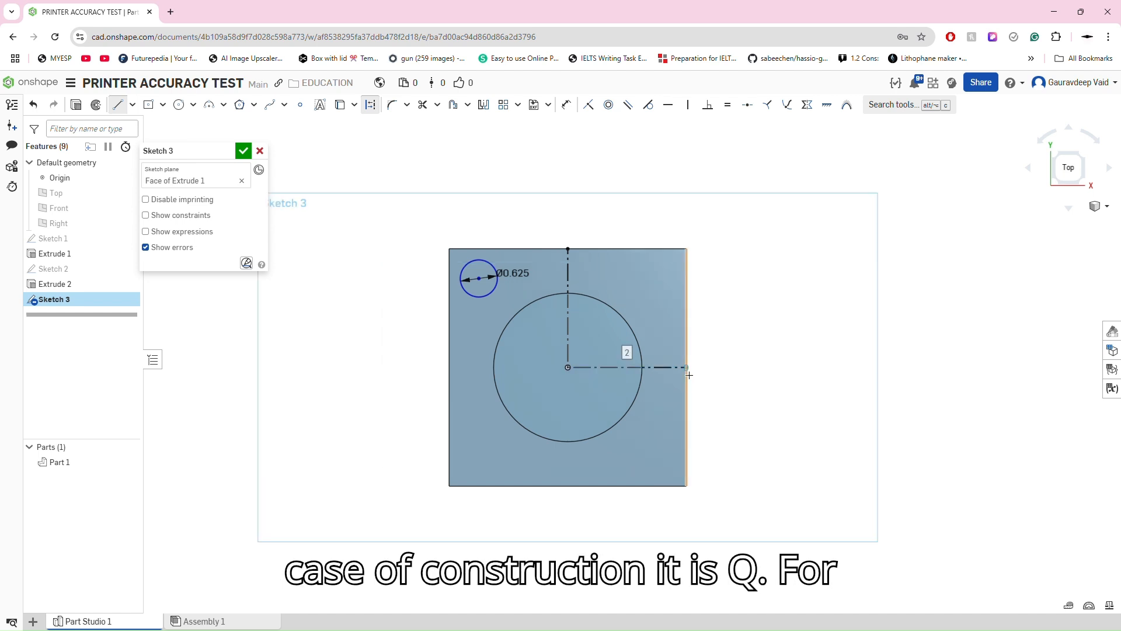
key("Escape")
- Mirror the upper-left circle about the vertical construction line
scroll(681, 367, "up", 2)
scroll(524, 247, "up", 2)
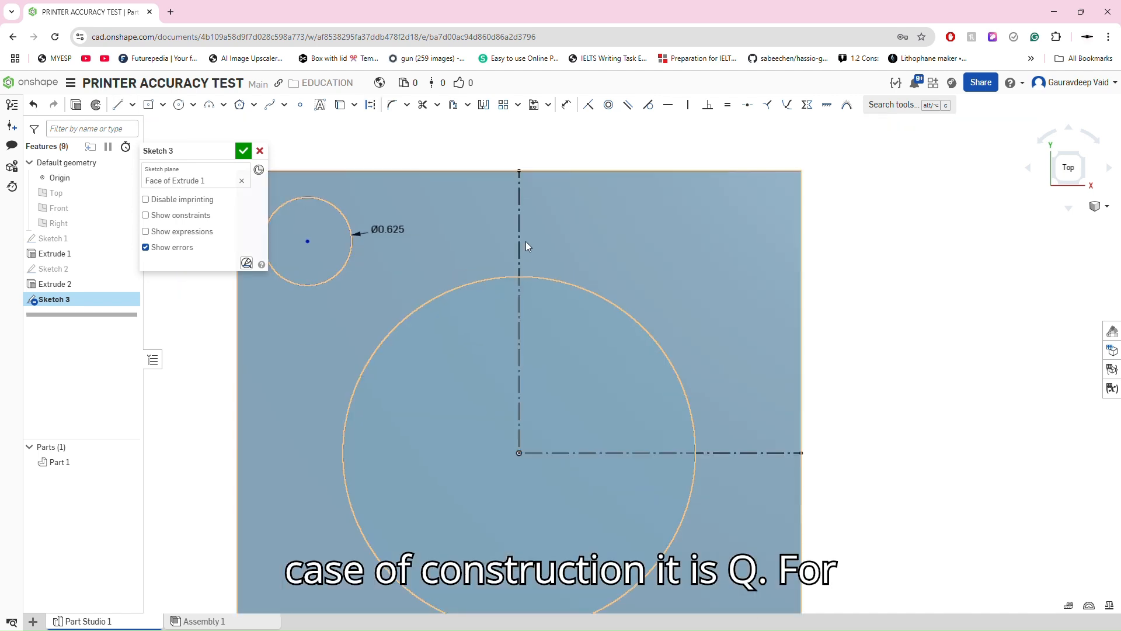
scroll(526, 241, "down", 4)
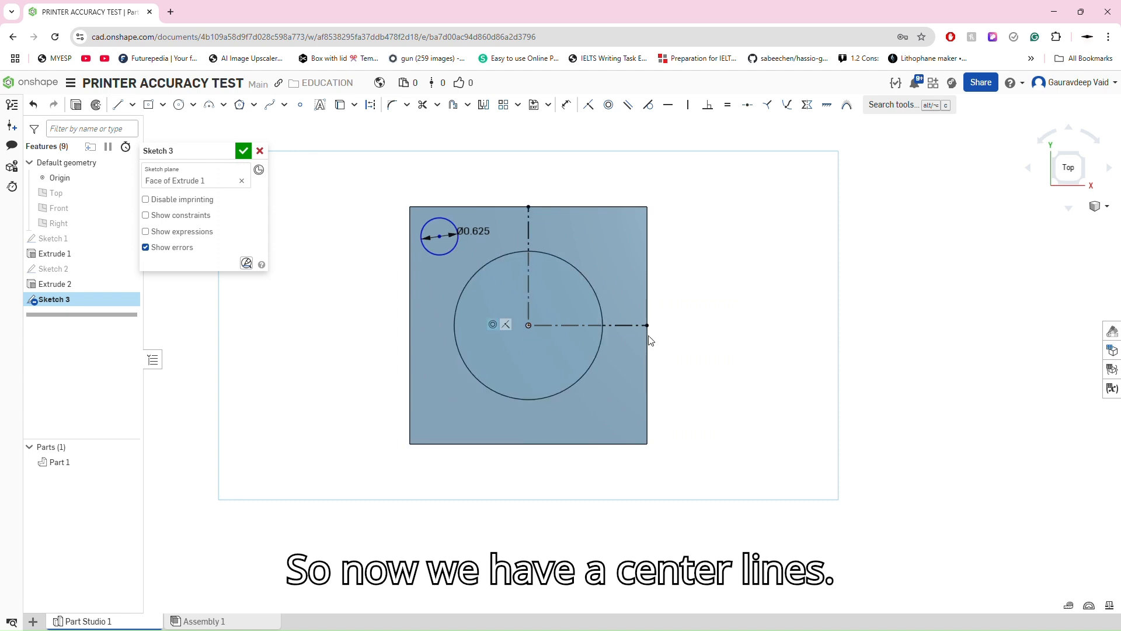
scroll(526, 227, "up", 2)
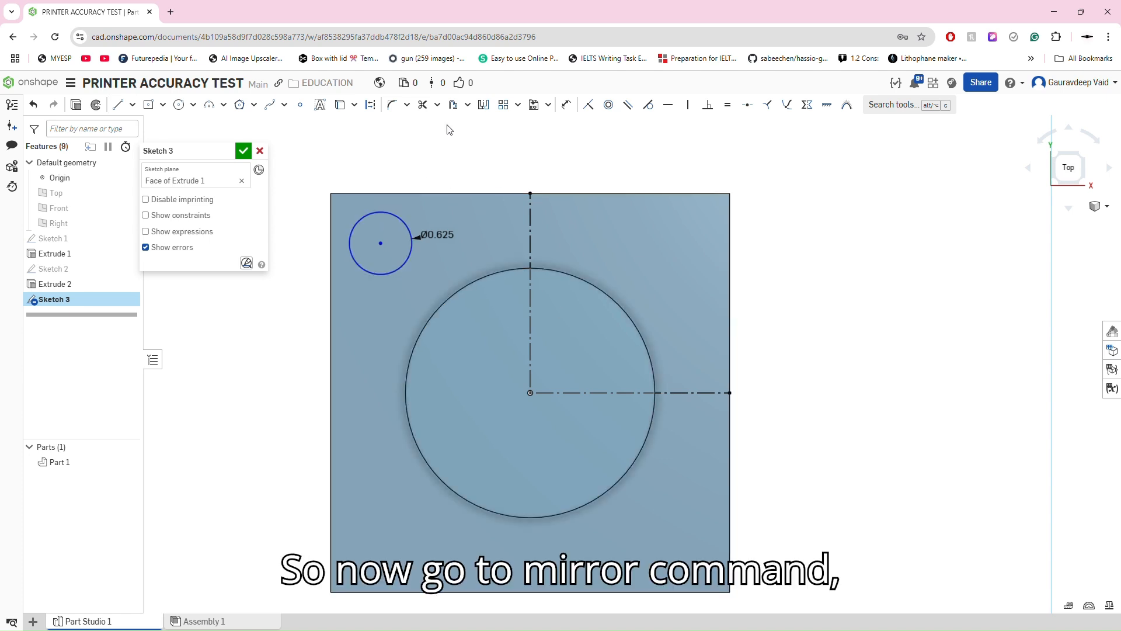
left_click(484, 106)
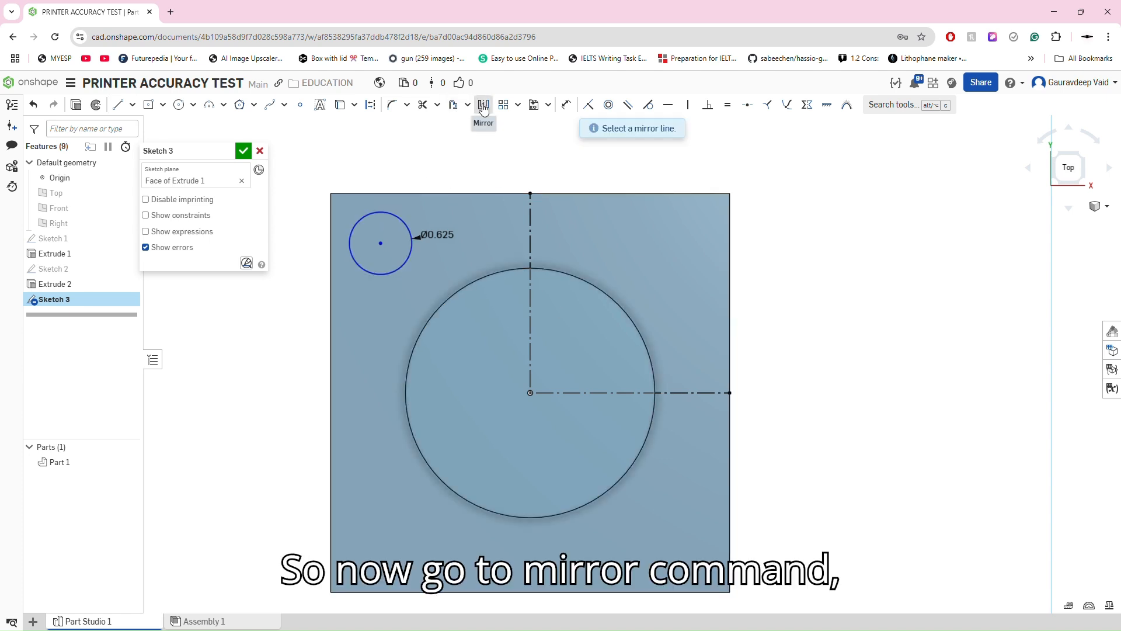
left_click(532, 217)
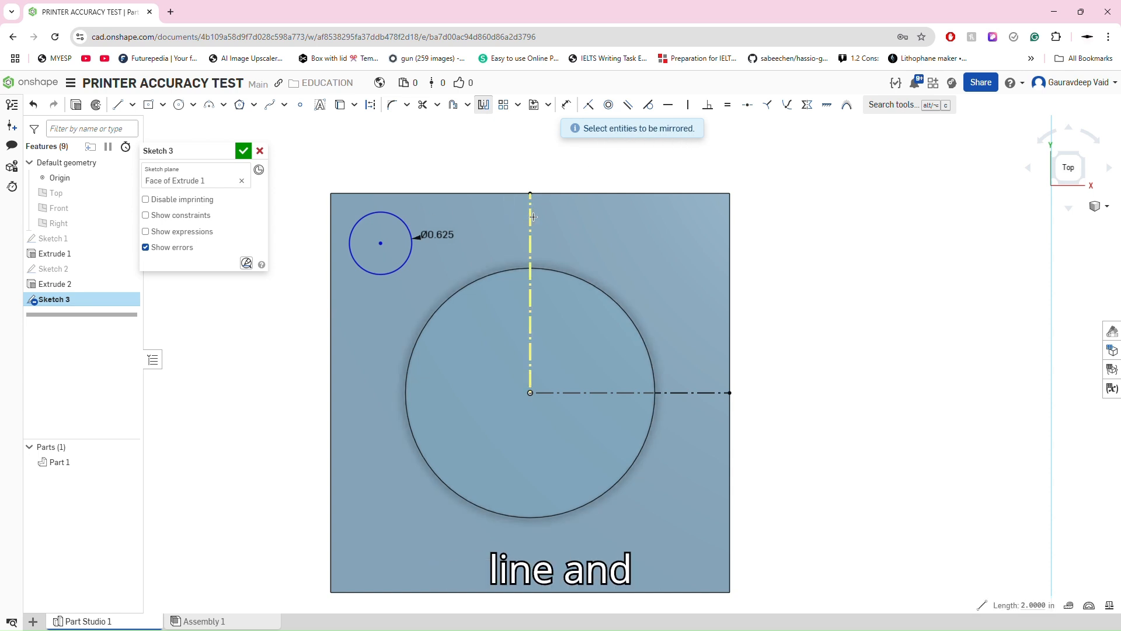
left_click(380, 219)
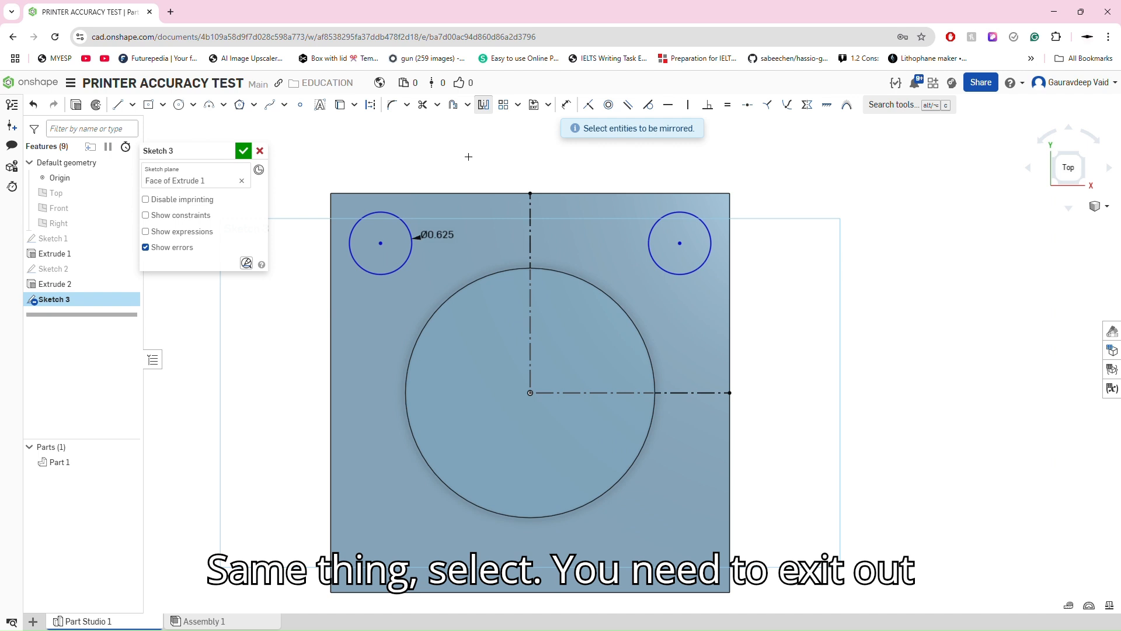
key("Escape")
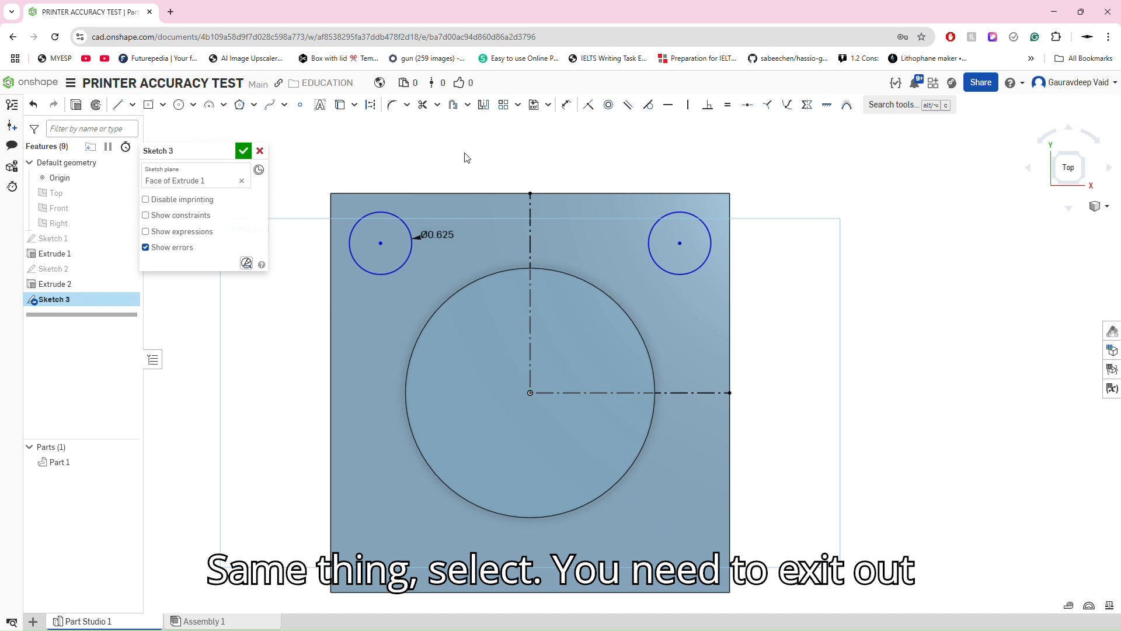
- Mirror both upper circles about the horizontal construction line into the two lower corners
left_click(484, 106)
left_click(642, 393)
left_click(409, 257)
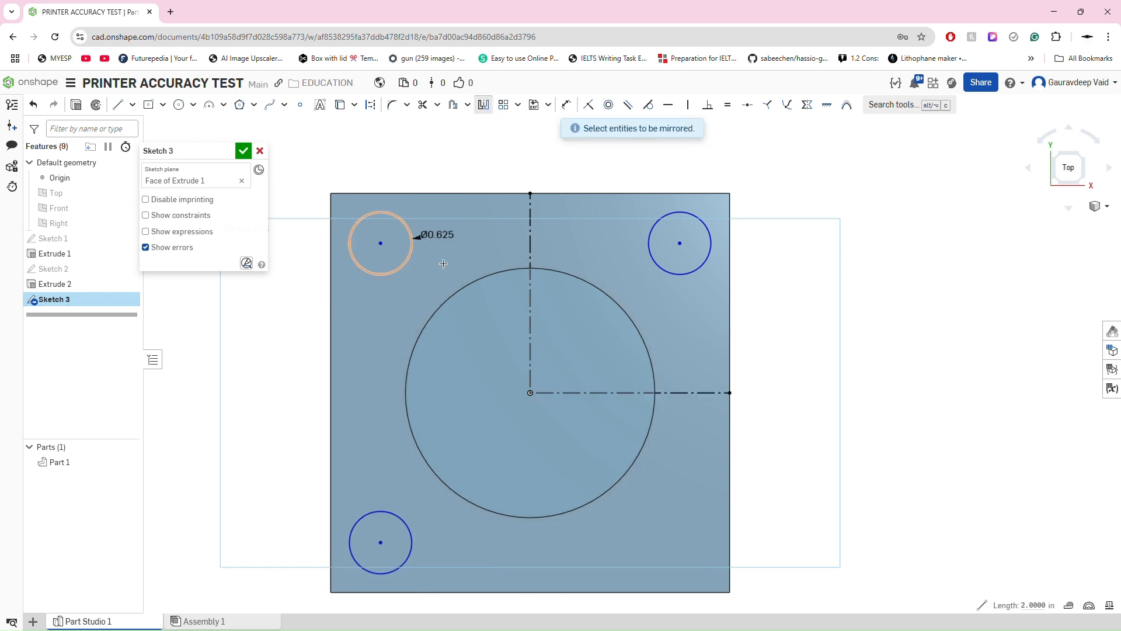
left_click(649, 248)
key("Escape")
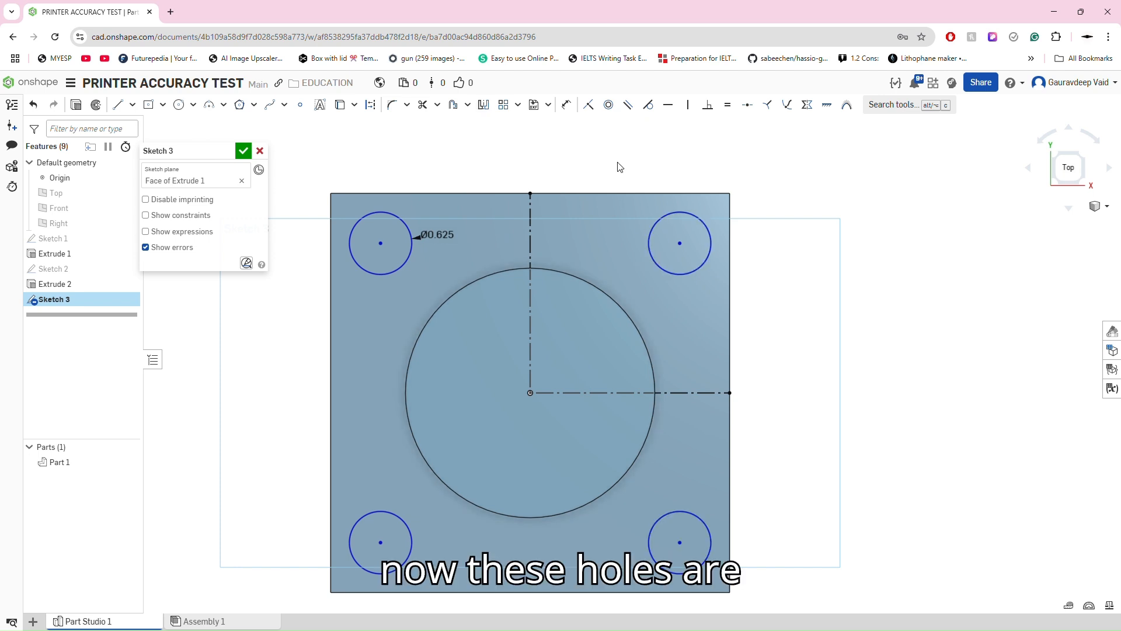
- Dimension the horizontal distance between the centres of the two upper corner circles to 2.75 in
mouse_move(680, 243)
left_mouse_down()
mouse_move(718, 193)
mouse_move(745, 286)
mouse_move(558, 233)
mouse_move(654, 155)
mouse_move(776, 281)
mouse_move(586, 318)
mouse_move(601, 200)
mouse_move(726, 209)
mouse_move(709, 342)
mouse_move(713, 144)
mouse_move(702, 314)
mouse_move(704, 208)
mouse_move(629, 203)
mouse_move(677, 213)
mouse_move(679, 255)
left_mouse_up()
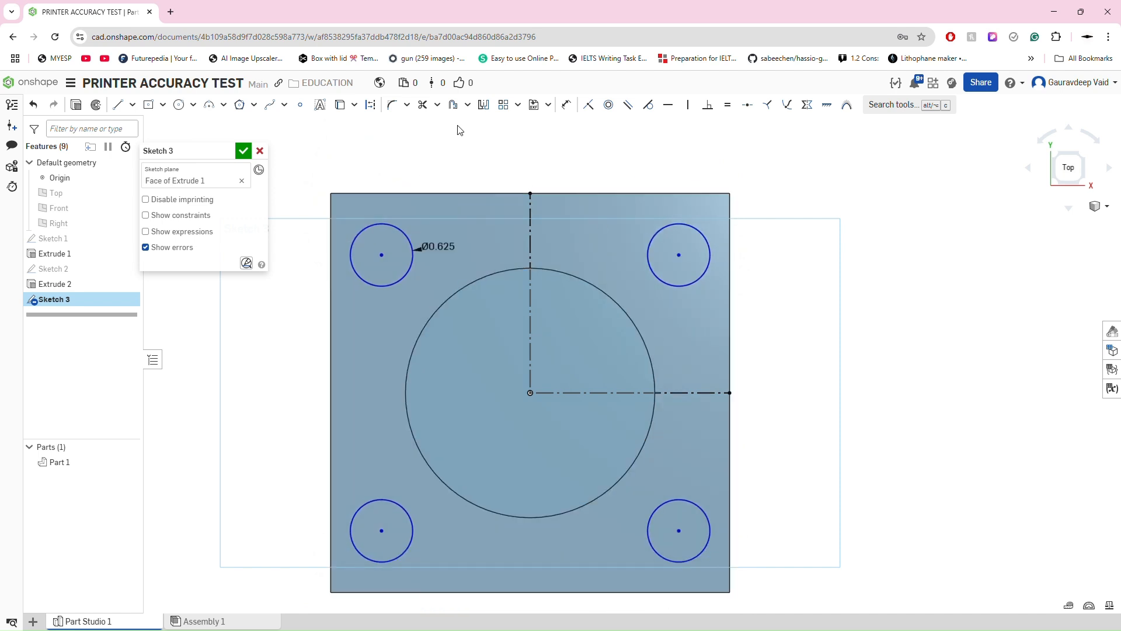
left_click(566, 105)
left_click(679, 255)
left_click(382, 255)
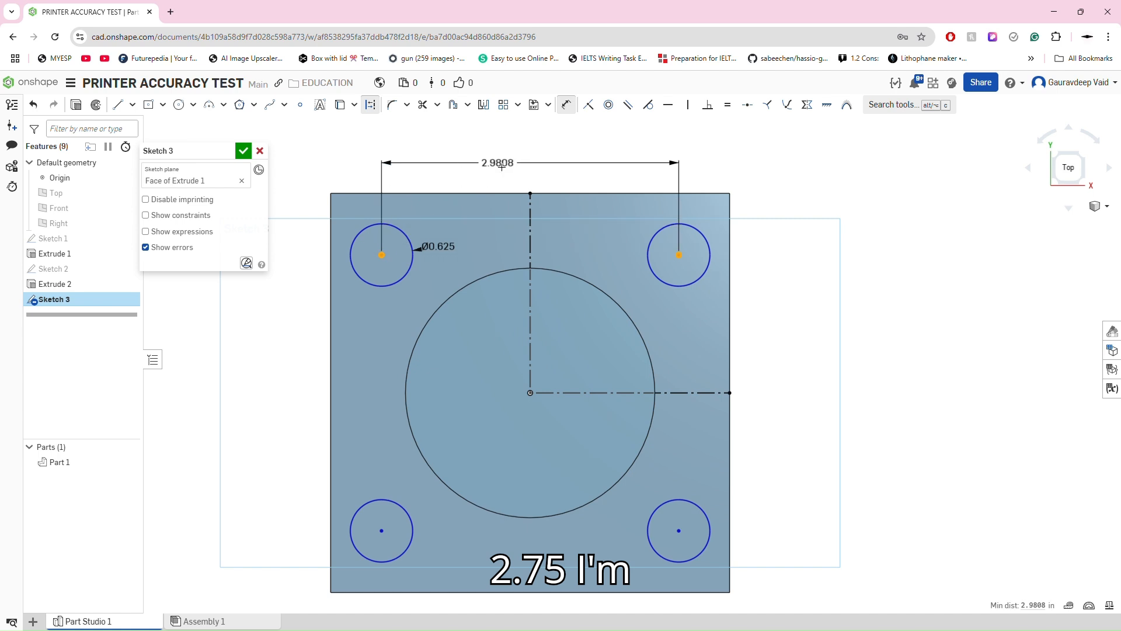
left_click(504, 166)
type("2.75")
key("Return")
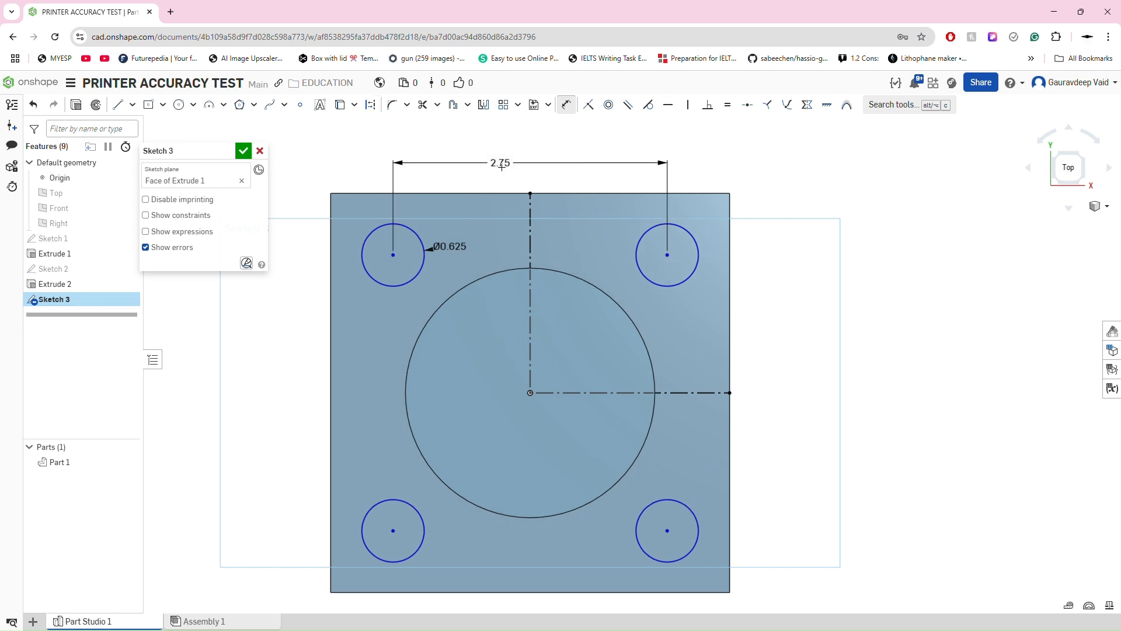
- Dimension the vertical distance between the two right-hand circle centres to 2.75 in and move the 0.625 diameter label outside the plate
left_click(669, 257)
key("d")
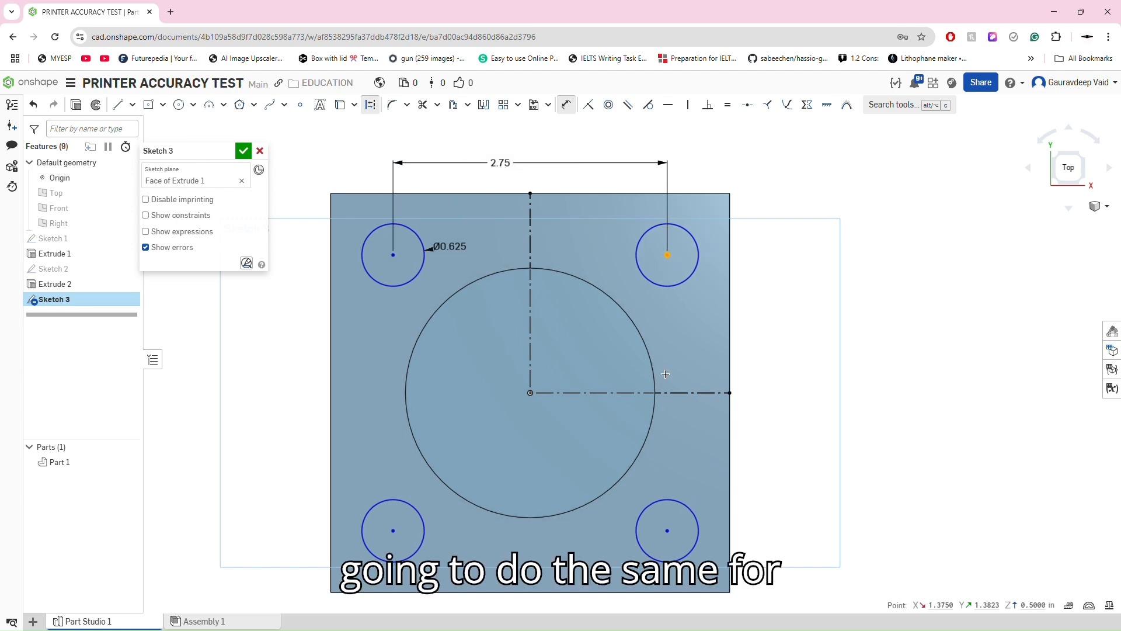
left_click(668, 531)
left_click(760, 417)
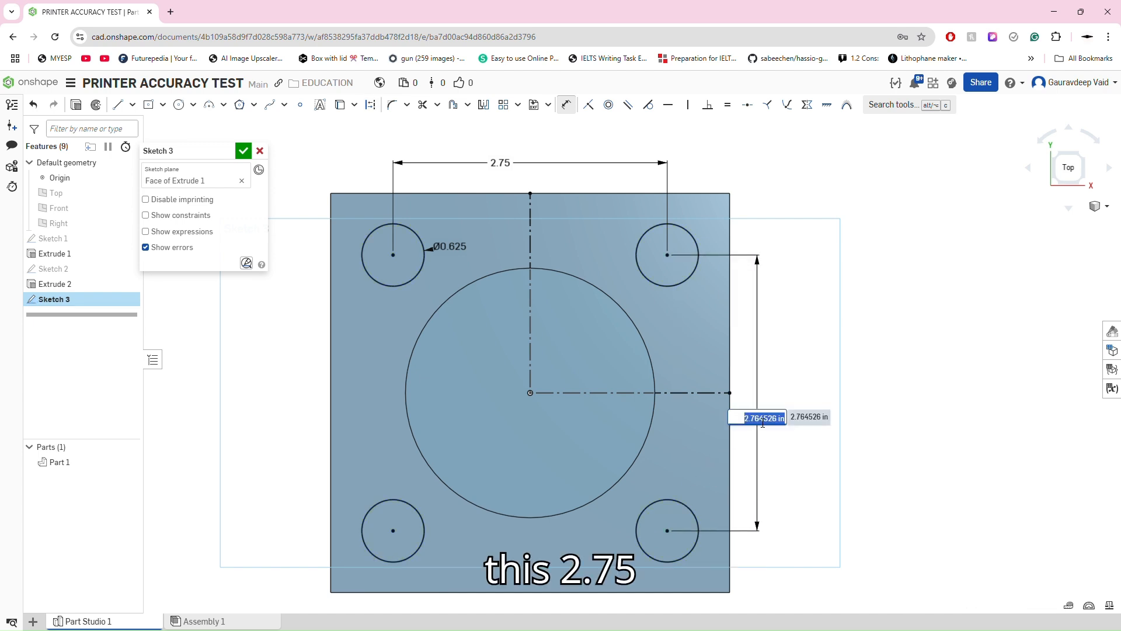
type("2.75")
key("Return")
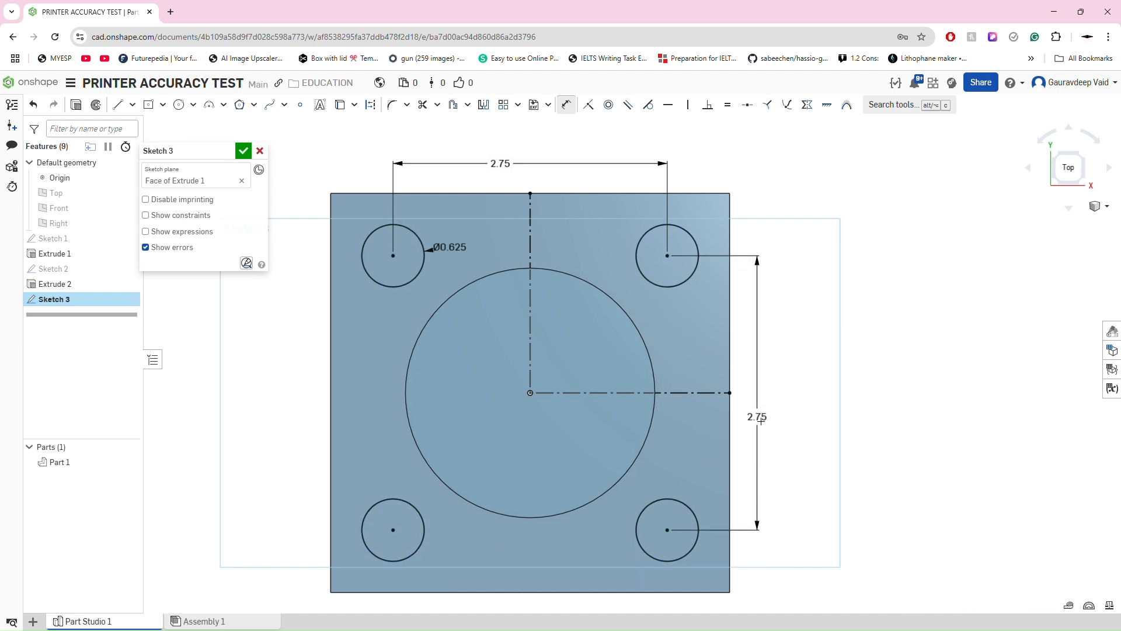
scroll(527, 335, "down", 3)
scroll(548, 311, "up", 3)
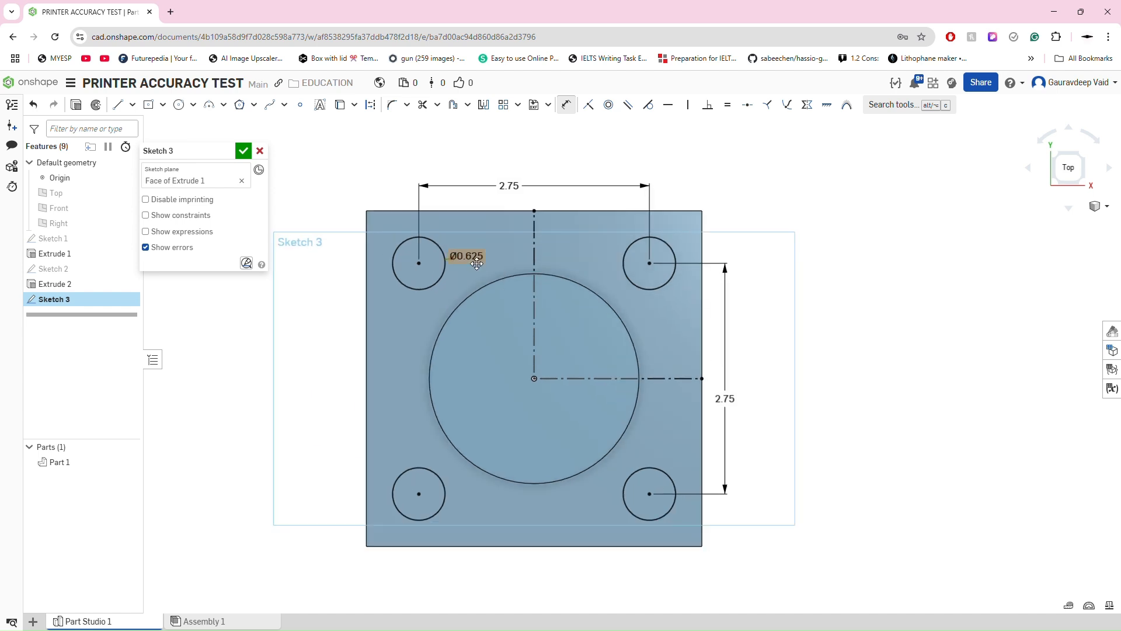
left_click_drag(477, 264, 330, 183)
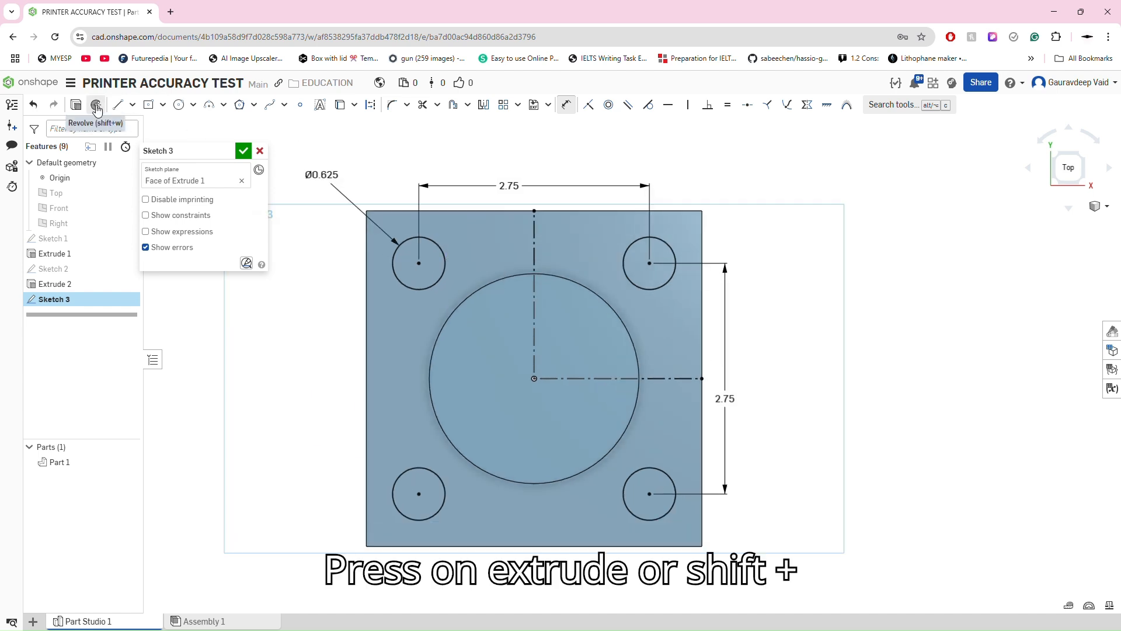
- Extrude the four corner circles of Sketch 3 downward through the plate as a Remove operation
left_click(76, 104)
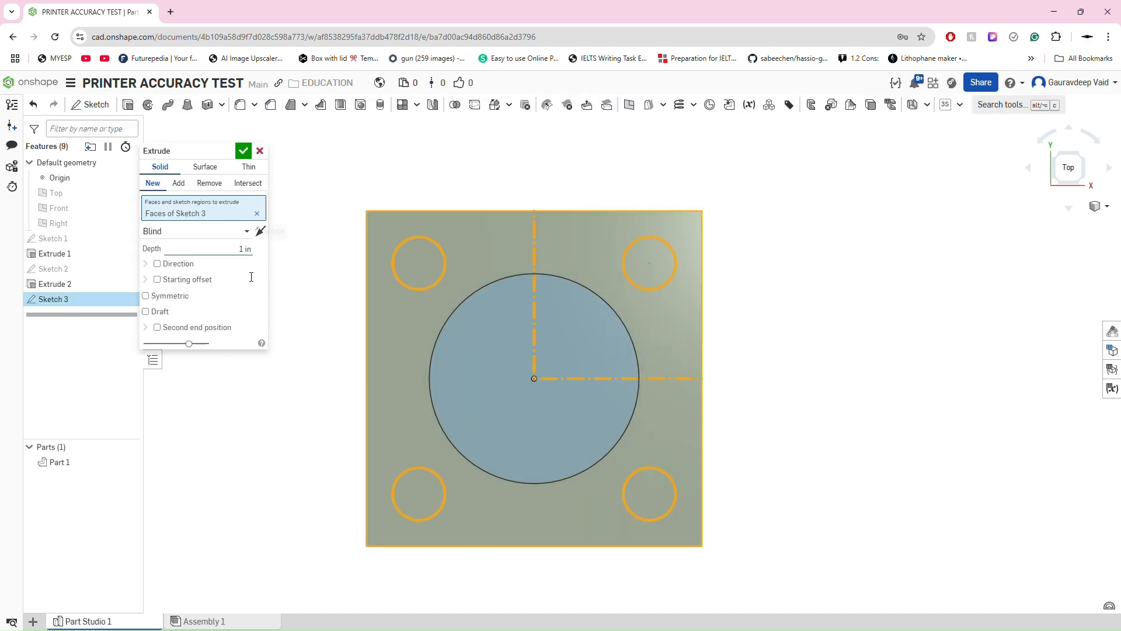
key("shift+7")
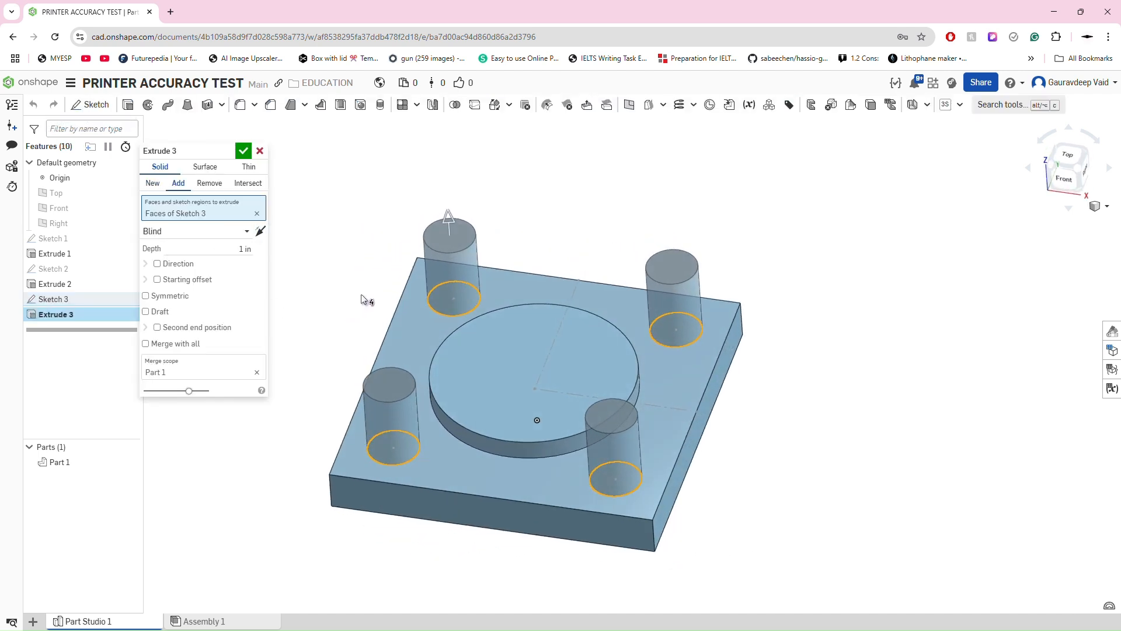
left_click_drag(450, 213, 500, 416)
mouse_move(287, 302)
right_mouse_down()
mouse_move(310, 228)
mouse_move(285, 294)
right_mouse_up()
scroll(419, 309, "down", 3)
scroll(411, 320, "up", 3)
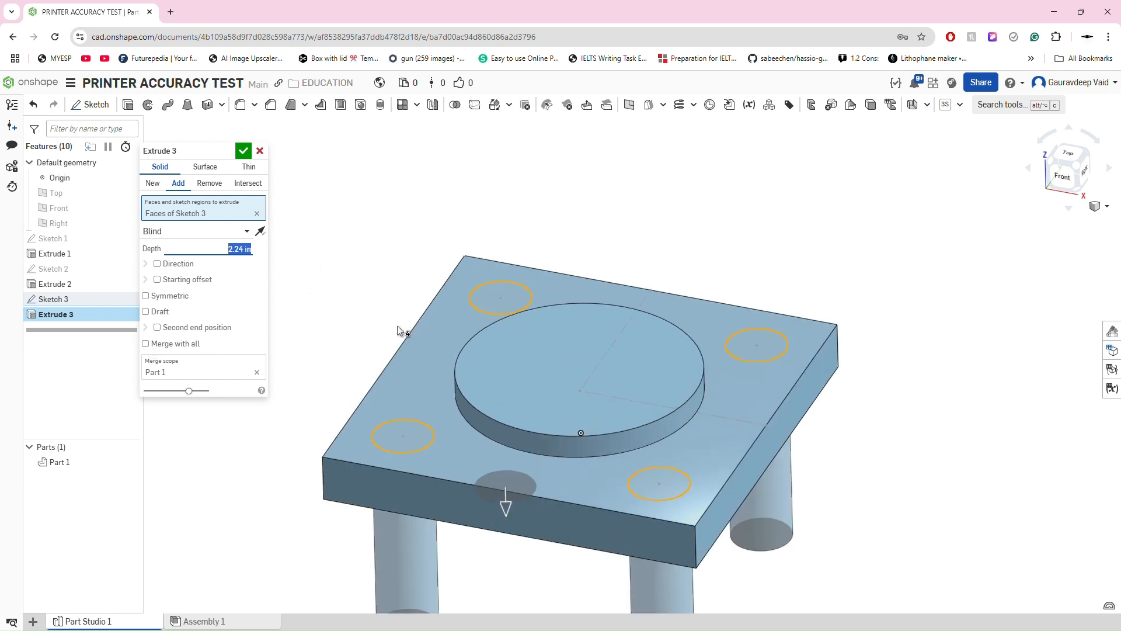
left_click(153, 183)
left_click(178, 184)
left_click(248, 184)
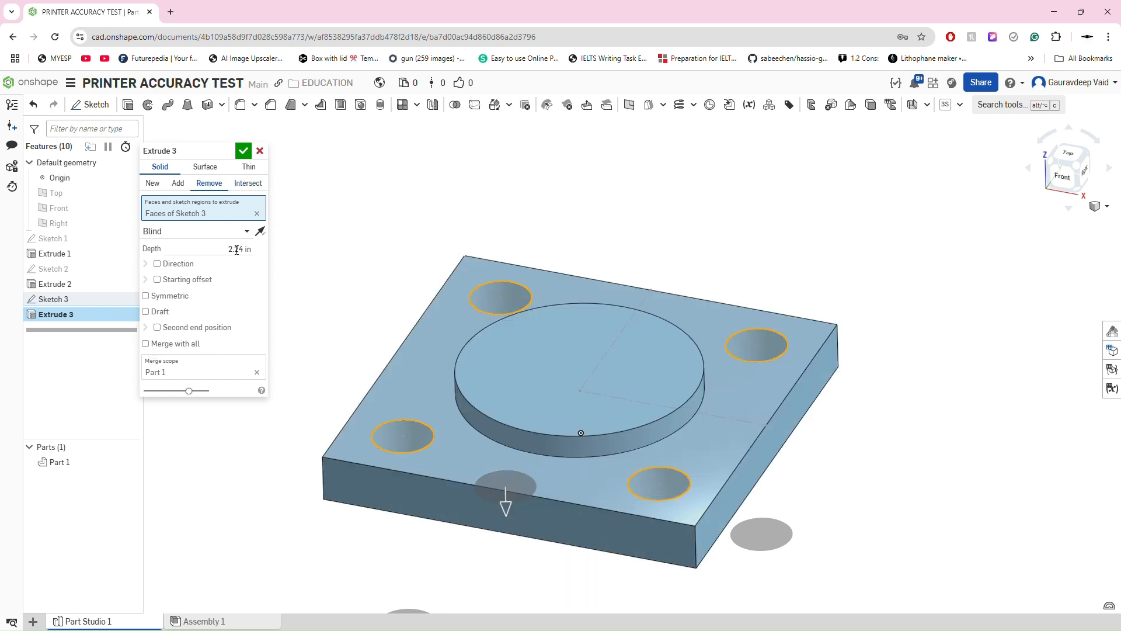
- Set the end type of the corner-hole cut to Through all and accept the extrude
left_click(205, 233)
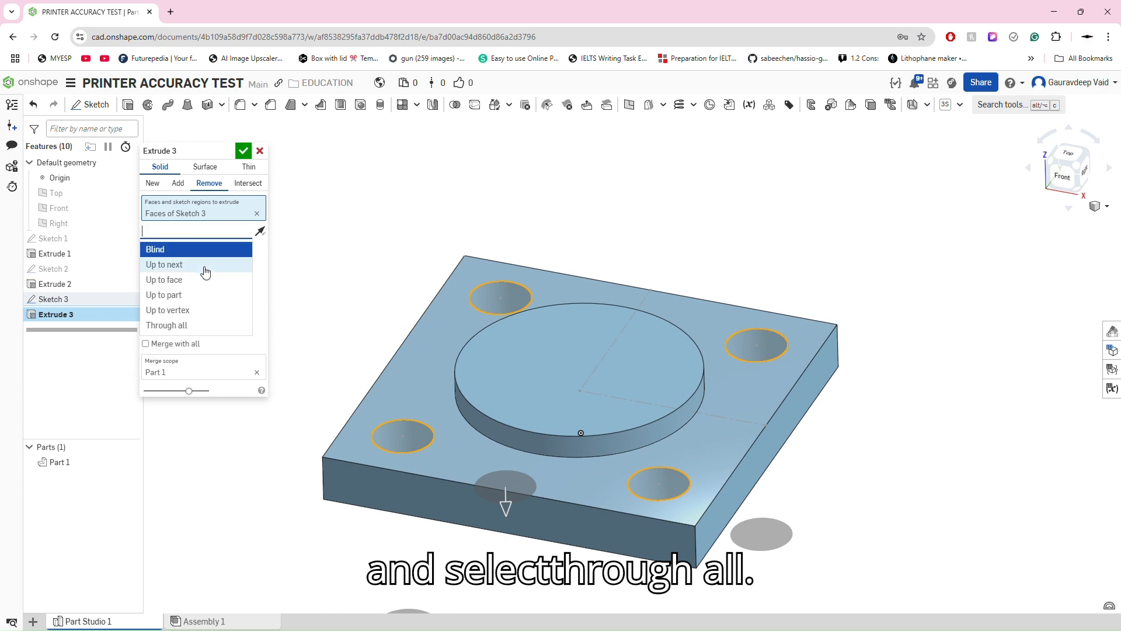
left_click(205, 325)
mouse_move(413, 362)
right_mouse_down()
mouse_move(401, 280)
mouse_move(408, 355)
right_mouse_up()
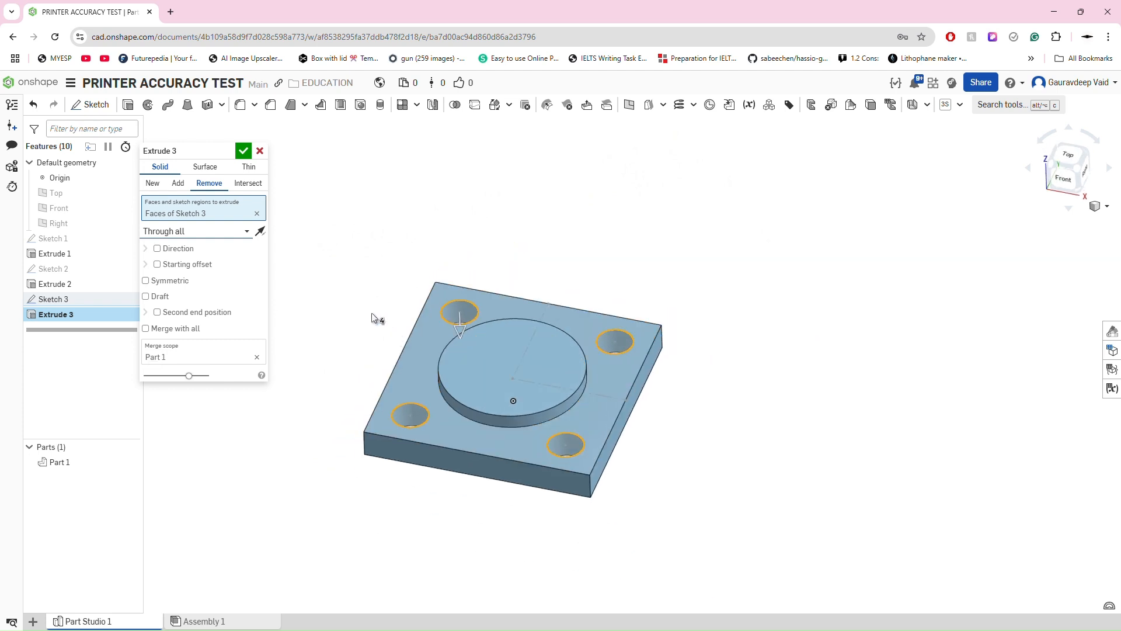
scroll(380, 328, "up", 1)
scroll(380, 328, "down", 2)
scroll(397, 345, "up", 2)
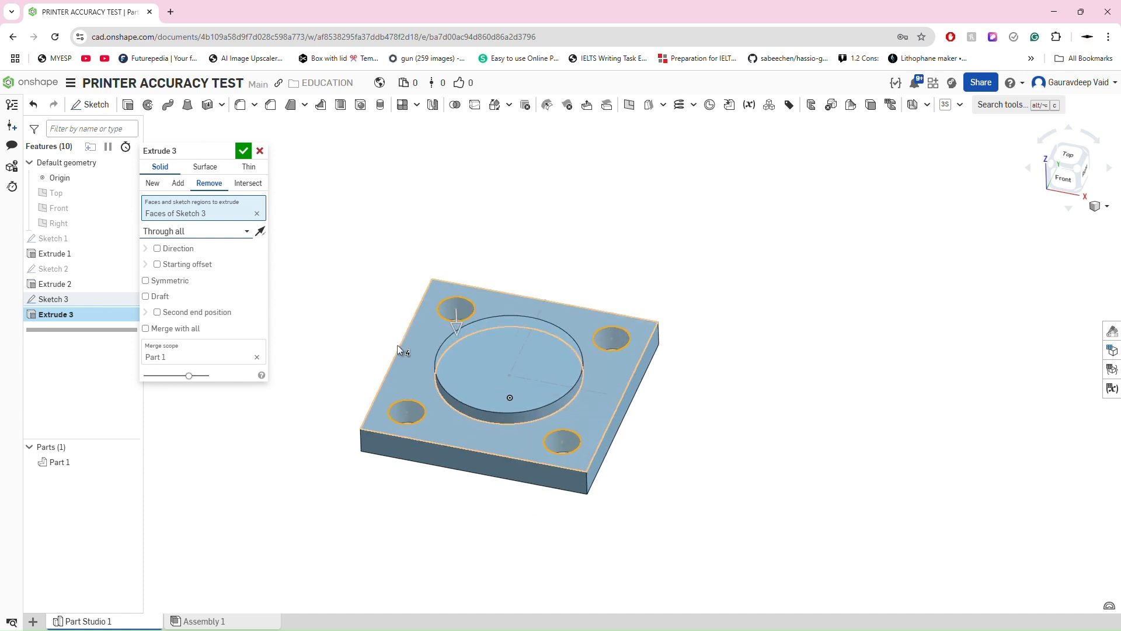
scroll(363, 321, "down", 1)
scroll(436, 348, "up", 1)
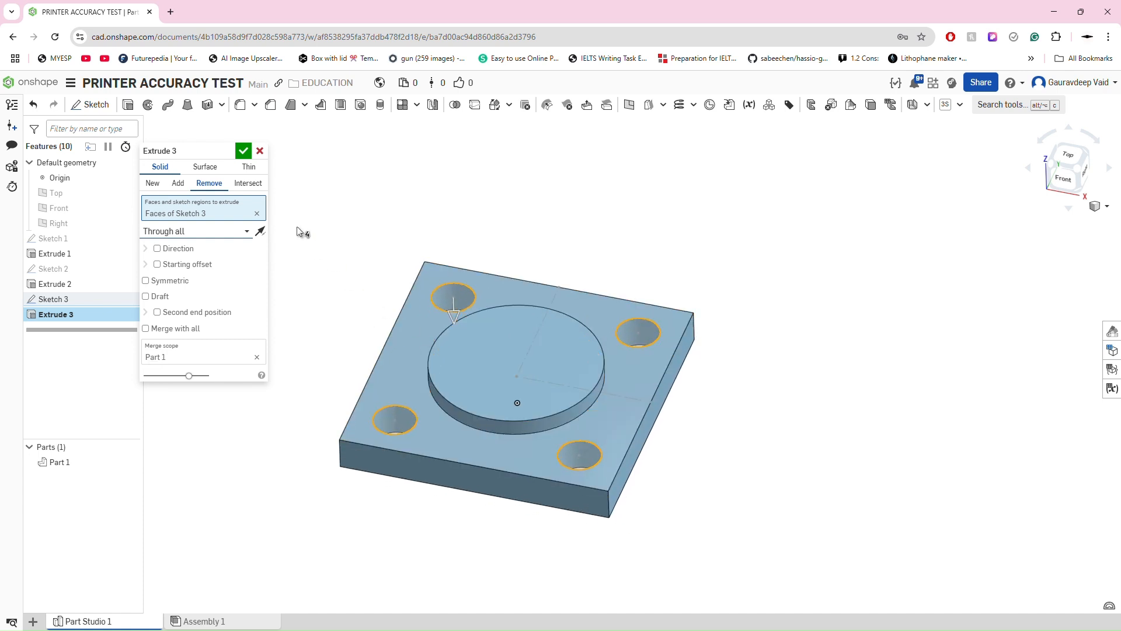
left_click(242, 152)
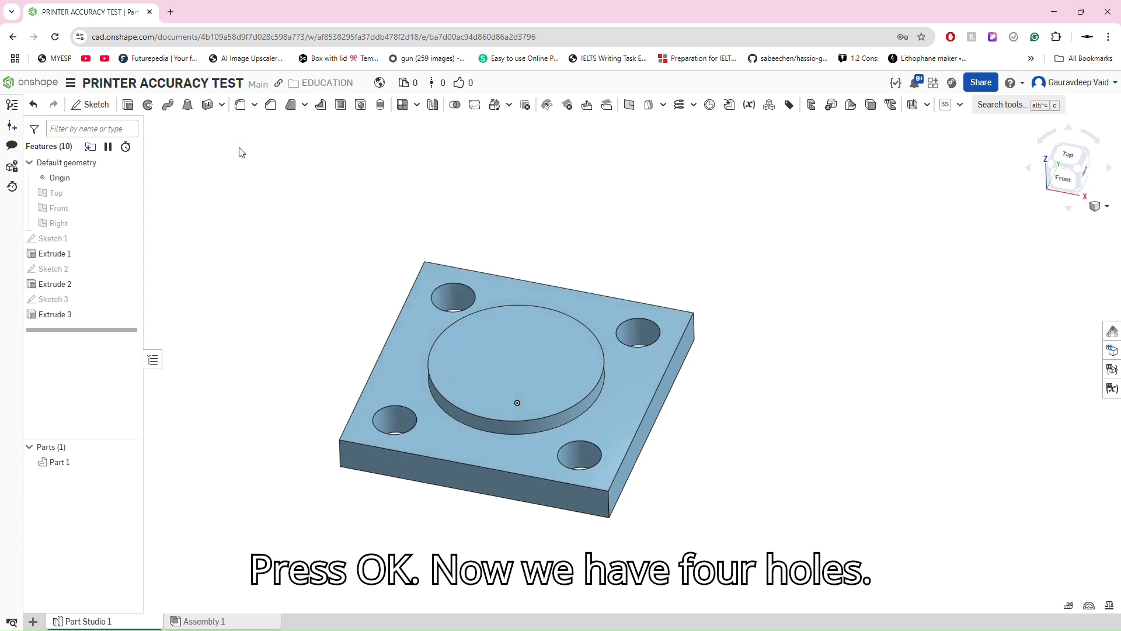
- Reopen Sketch 3 with the corner circles for editing, viewed normal to its plane
right_click_drag(431, 387, 352, 323)
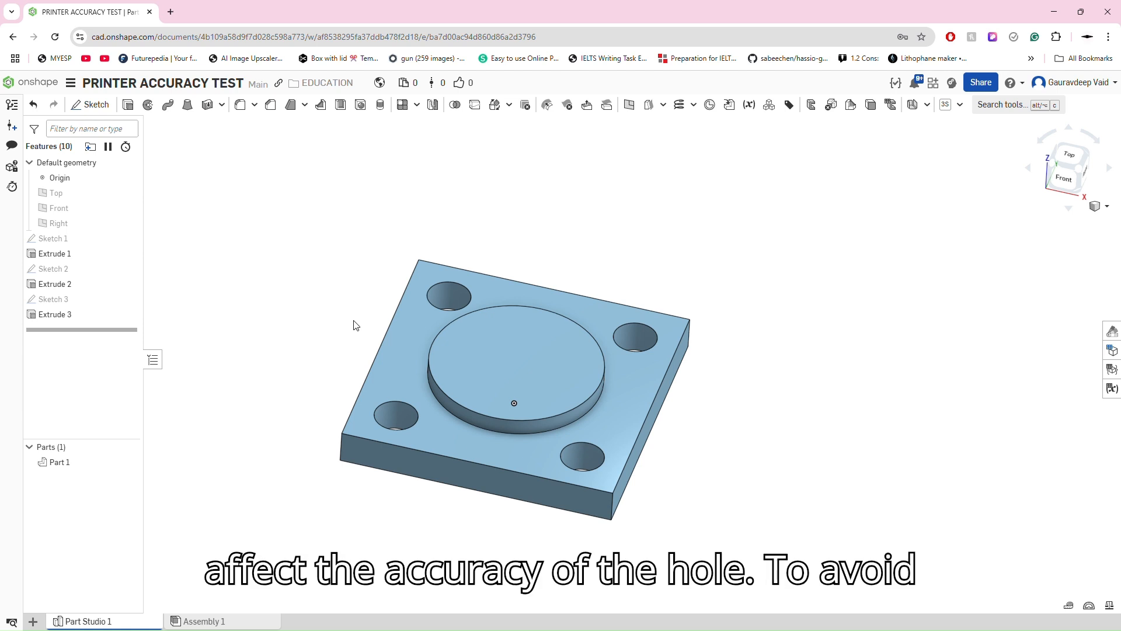
double_click(55, 299)
key("n")
scroll(499, 233, "up", 3)
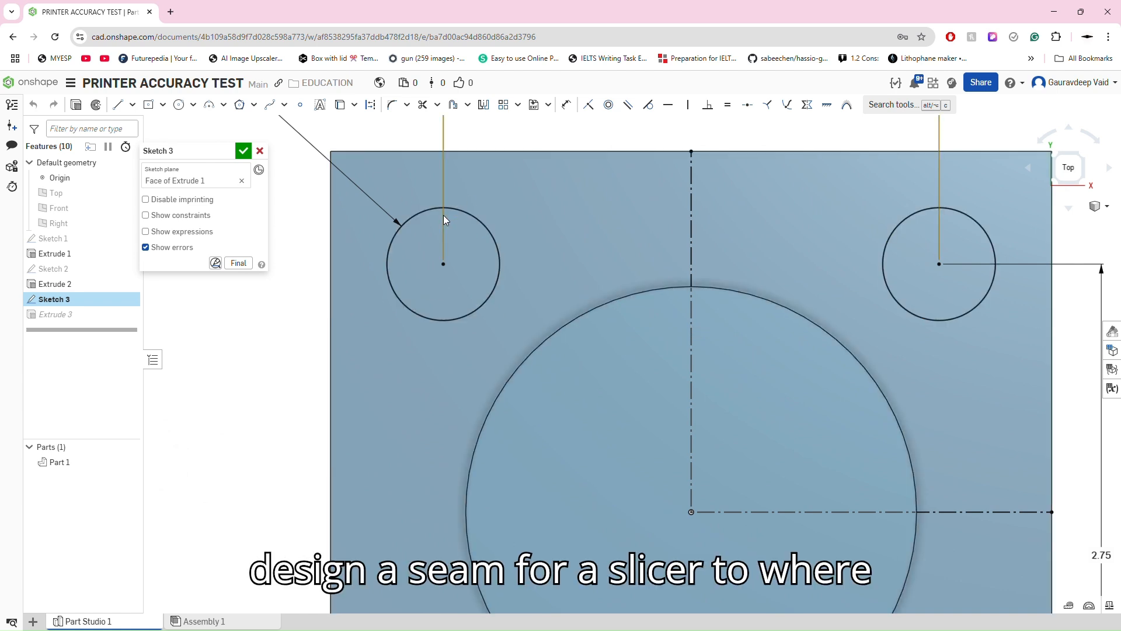
right_click_drag(435, 263, 433, 241)
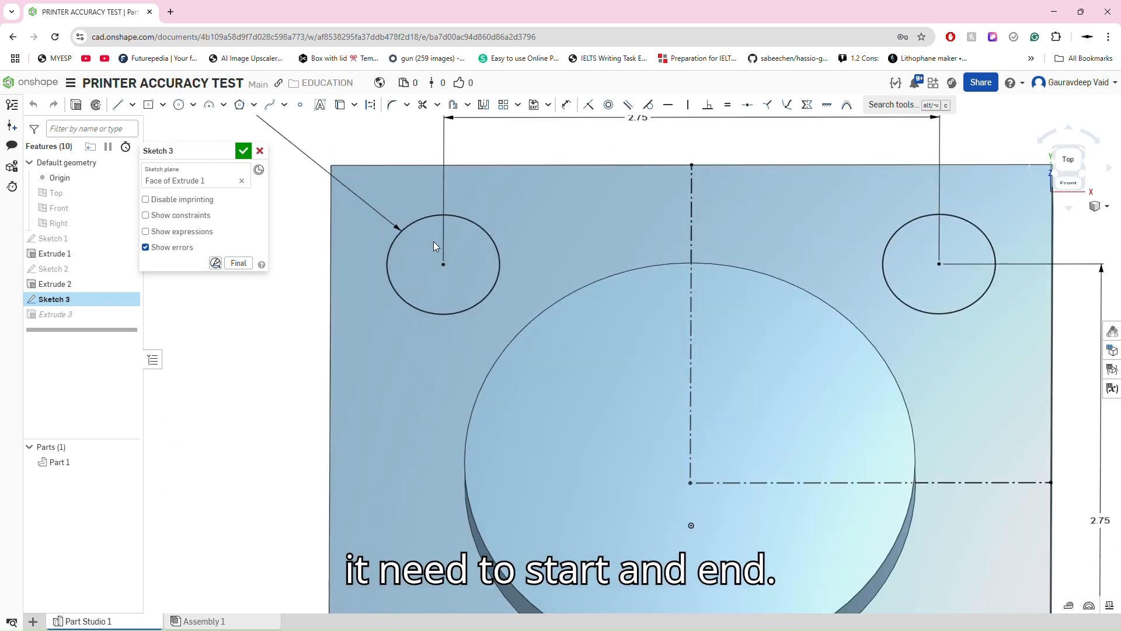
key("n")
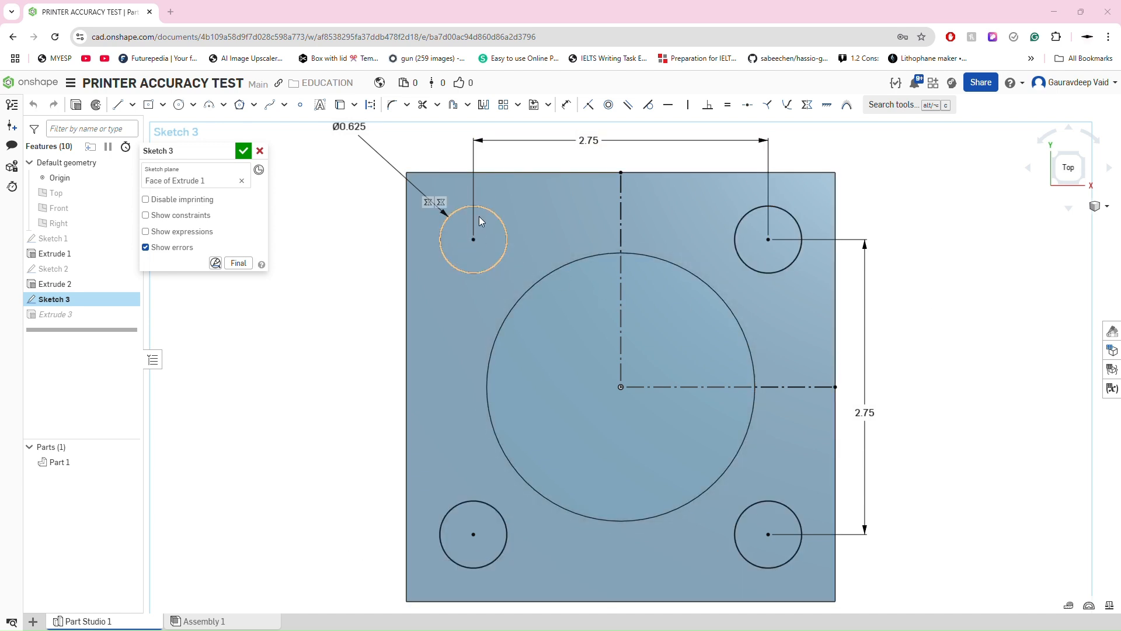
- Draw a construction line about 0.31 in long from the upper-left circle's centre to the upper-right part of its circumference
scroll(493, 214, "up", 5)
left_click(118, 105)
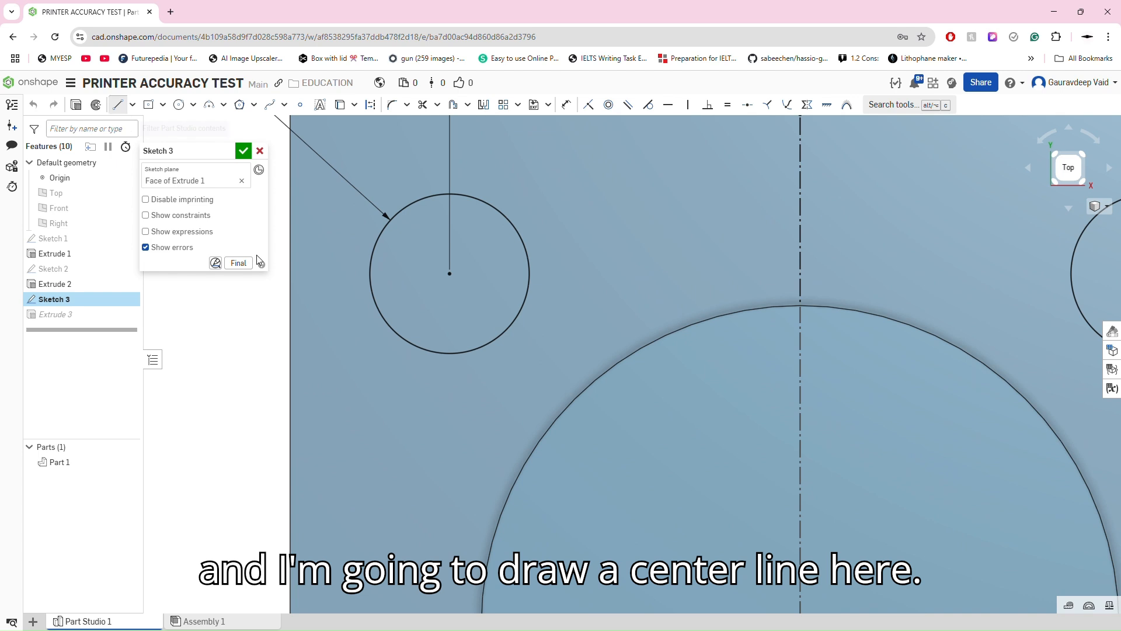
scroll(360, 306, "down", 1)
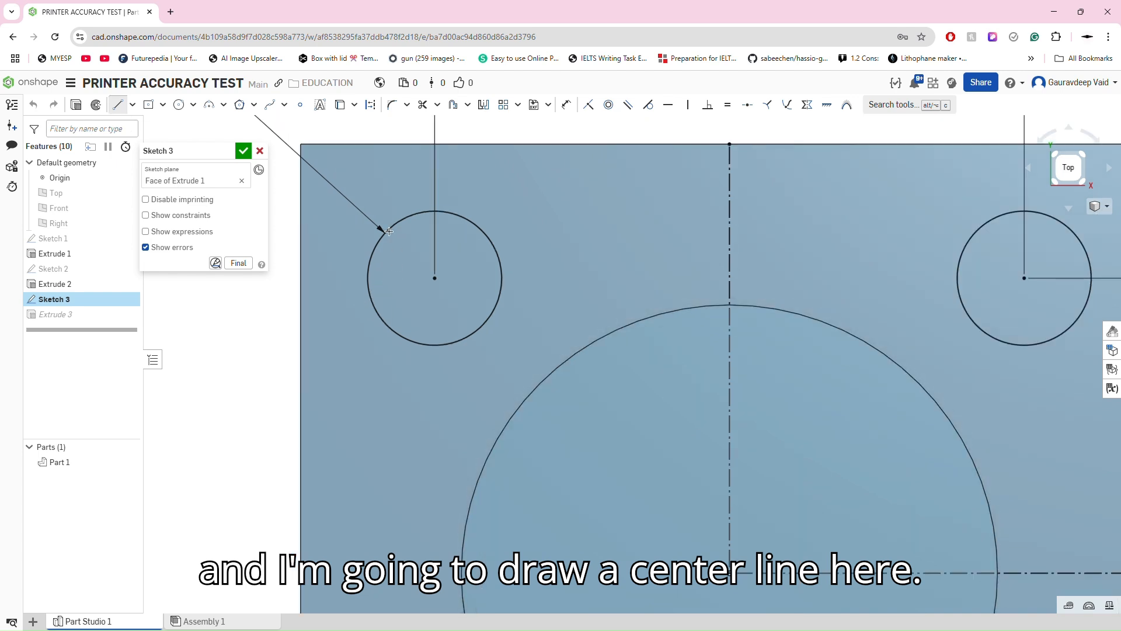
left_click(383, 104)
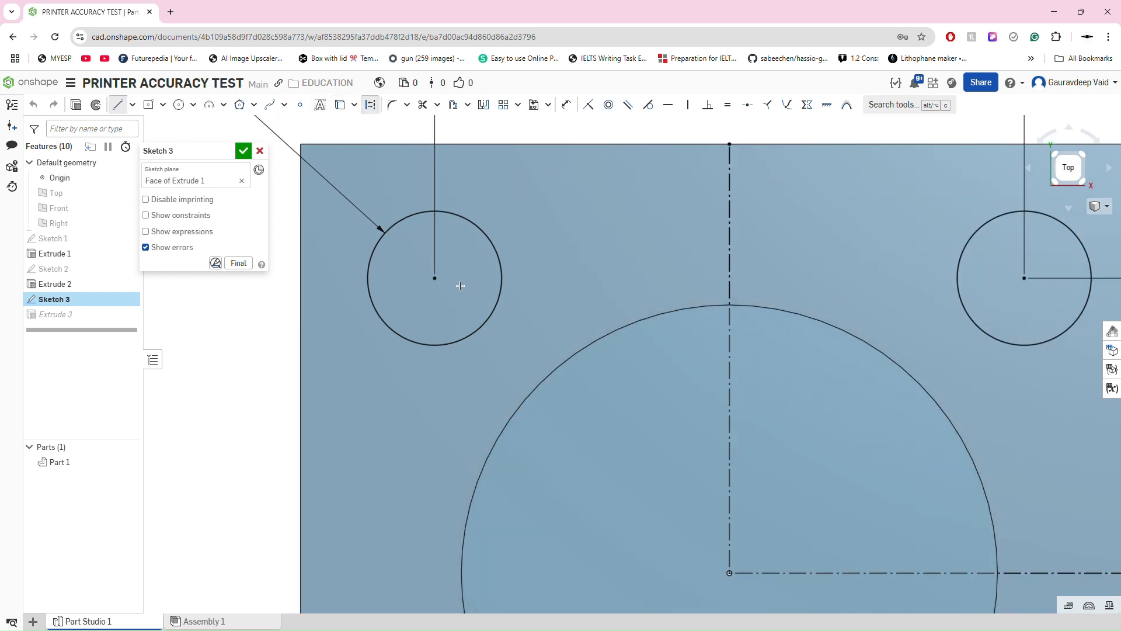
left_click(474, 224)
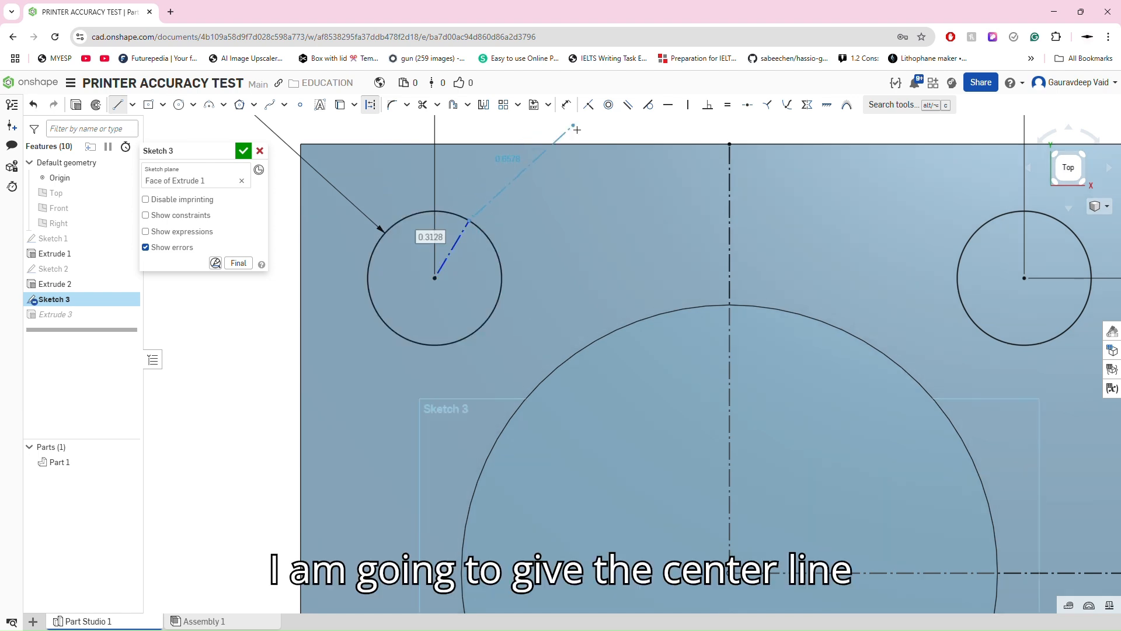
key("Escape")
- Set the angle between the circle's radial construction line and the plate's vertical construction line to 45 degrees
key("d")
left_click(454, 258)
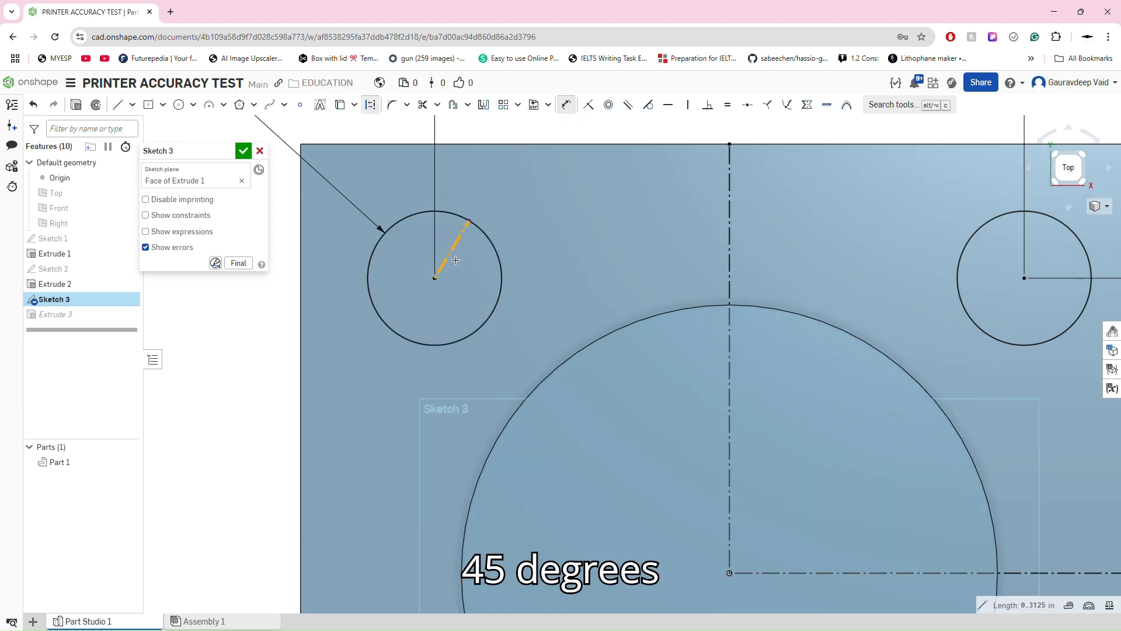
left_click(729, 261)
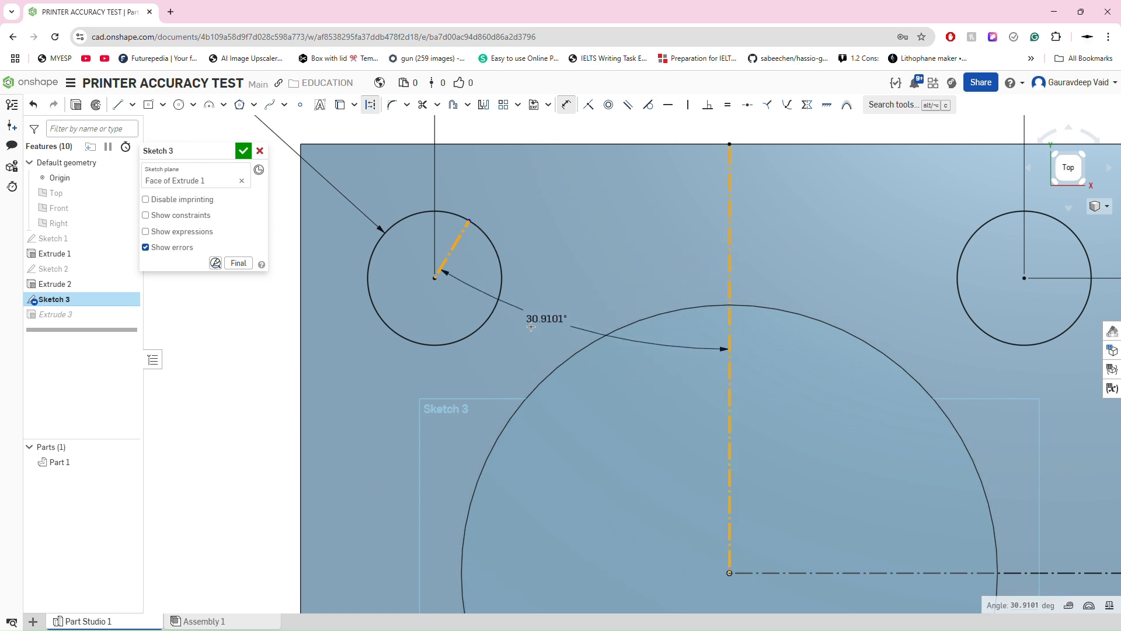
left_click(528, 296)
type("45")
key("Return")
- Draw two solid lines forming a pointed notch outside the upper-left circle around the 45° line, the second about 0.26 in long
left_click(118, 105)
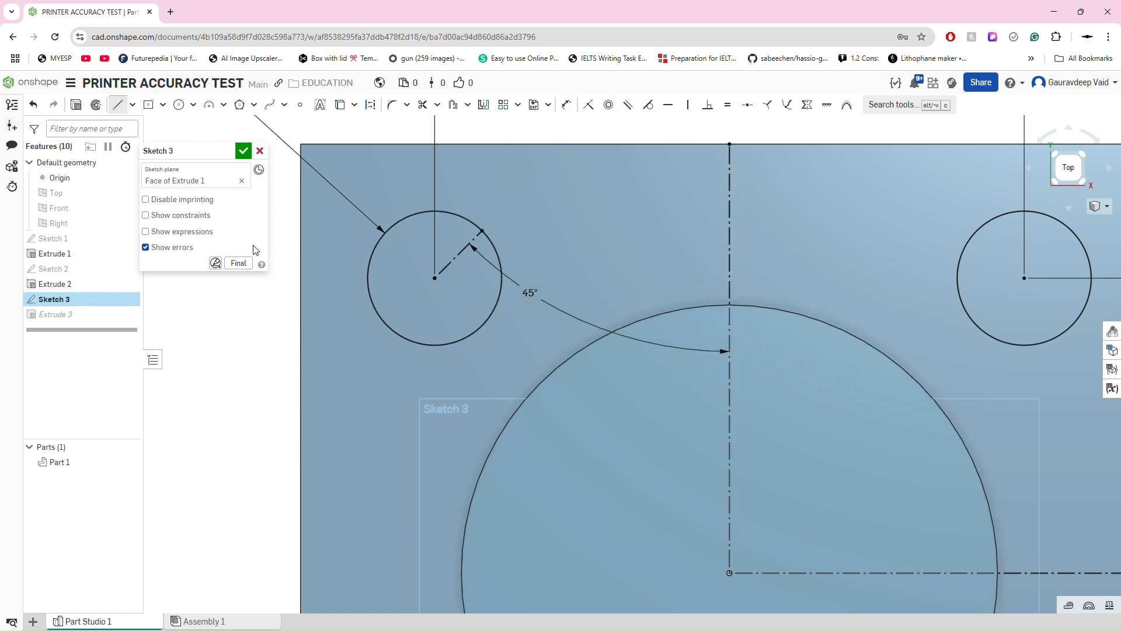
left_click(471, 222)
scroll(488, 196, "up", 5)
left_click(519, 193)
double_click(506, 324)
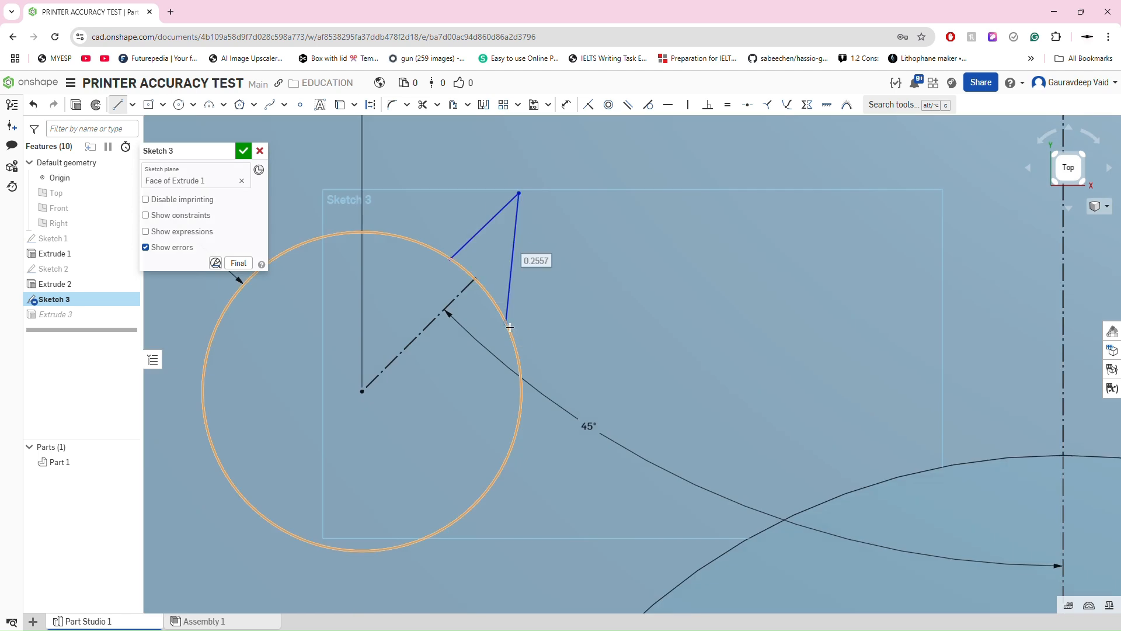
- Draw a construction line from the 45° line's outer end to the notch tip and make both construction lines parallel
left_click(477, 280)
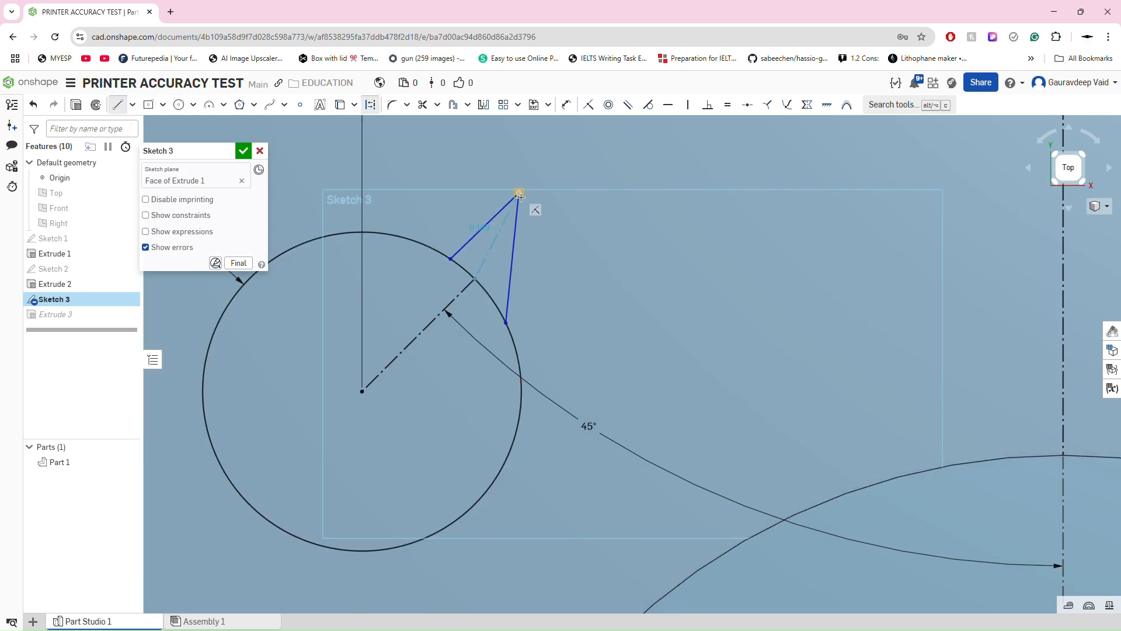
left_click(519, 193)
key("Escape")
left_click(489, 258)
left_click(466, 289)
left_click(628, 105)
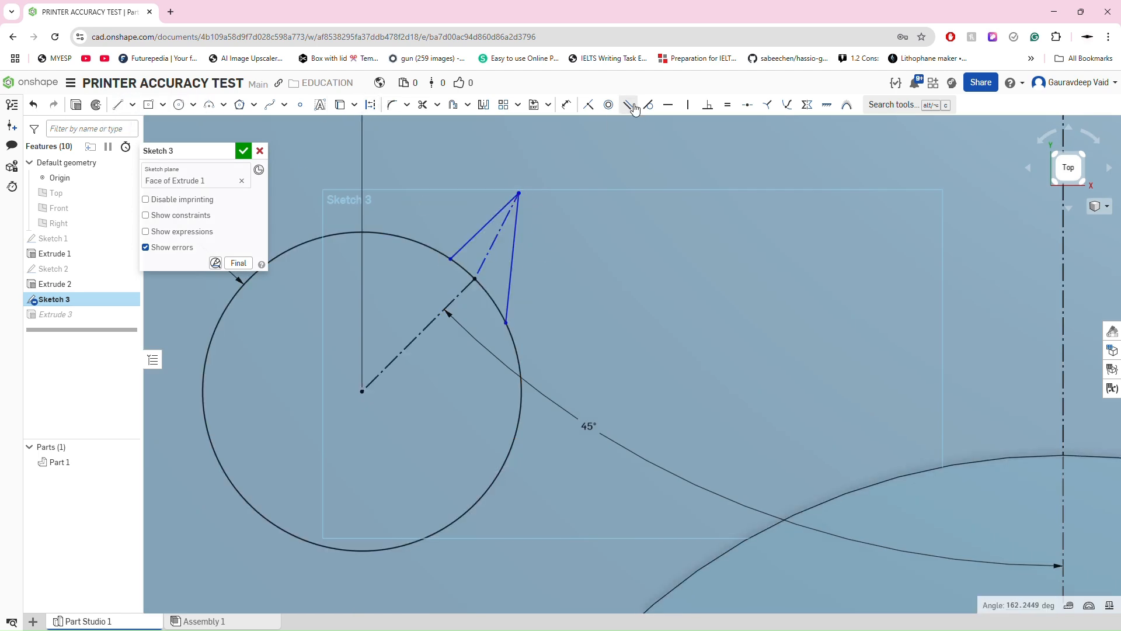
- Adjust the notch's lower endpoint on the circle and make its two sides symmetric about the construction line between them
scroll(497, 277, "up", 2)
mouse_move(507, 330)
left_mouse_down()
mouse_move(514, 342)
mouse_move(505, 325)
left_mouse_up()
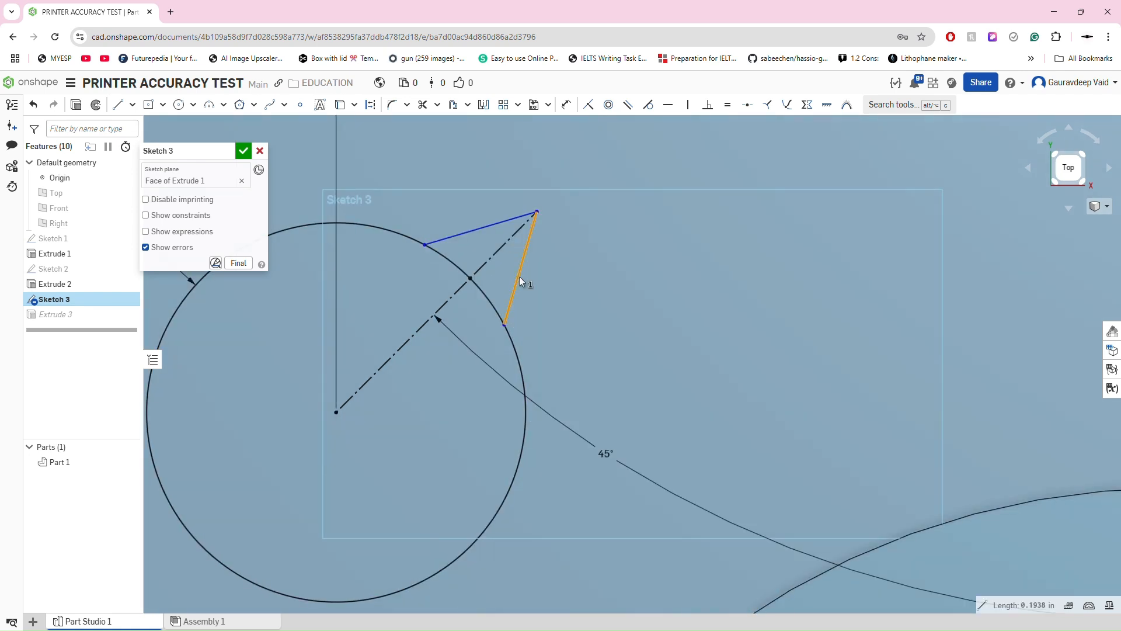
left_click(520, 276)
left_click(469, 232)
left_click(495, 254)
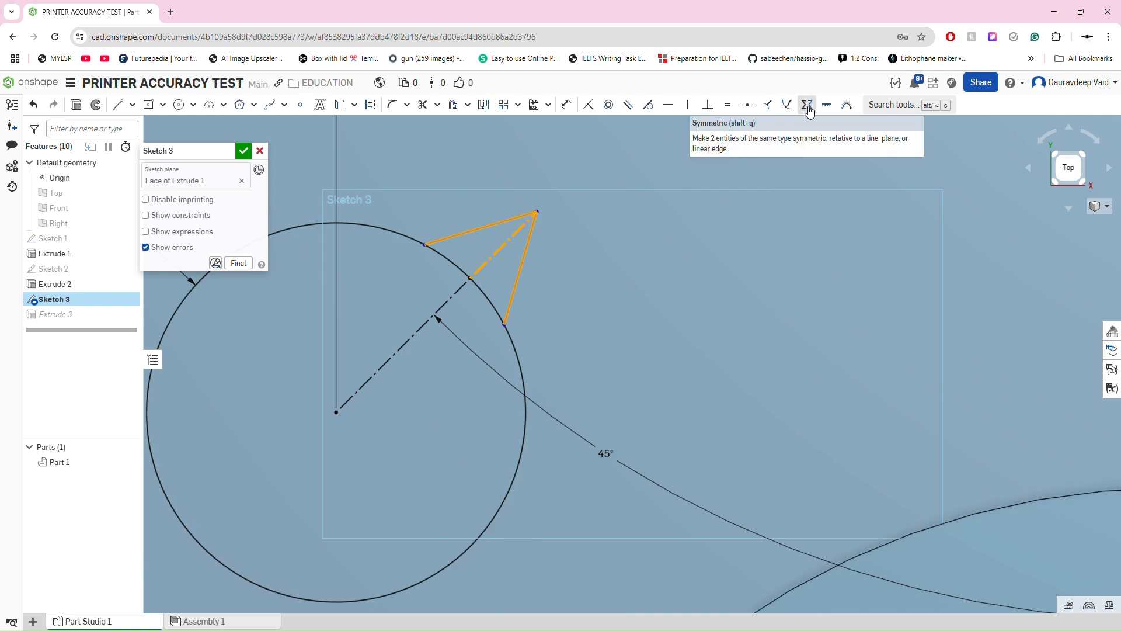
left_click(807, 108)
- Move the notch tip along the 45° construction line closer to the upper-left circle
scroll(510, 240, "down", 2)
scroll(528, 317, "up", 5)
left_click_drag(600, 495, 563, 348)
scroll(573, 361, "down", 4)
scroll(535, 329, "up", 4)
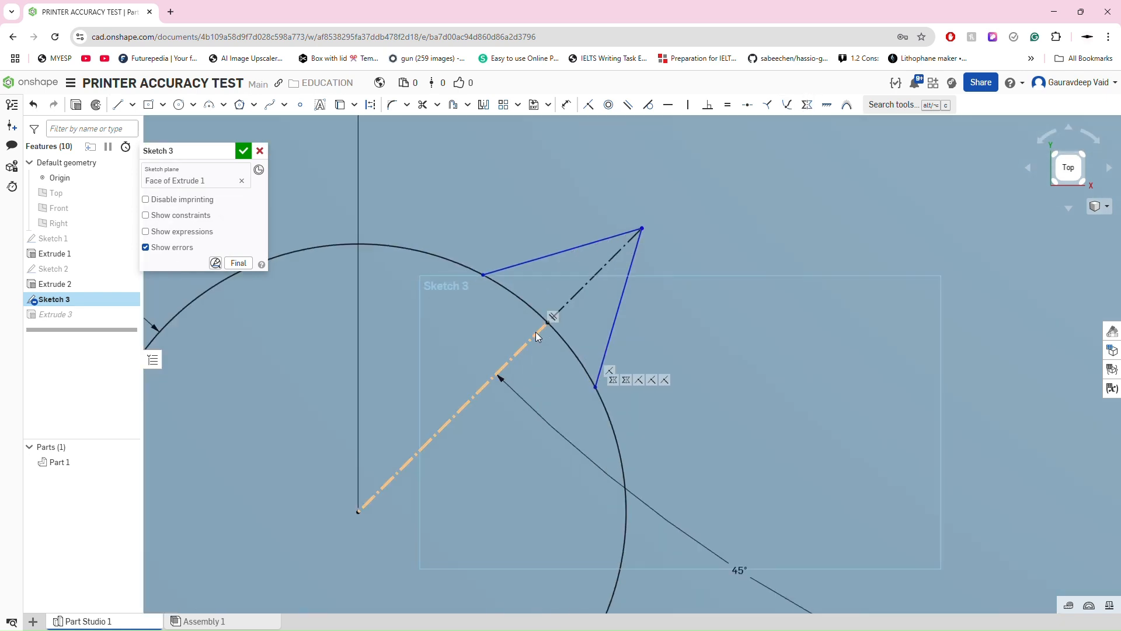
left_click_drag(663, 211, 603, 296)
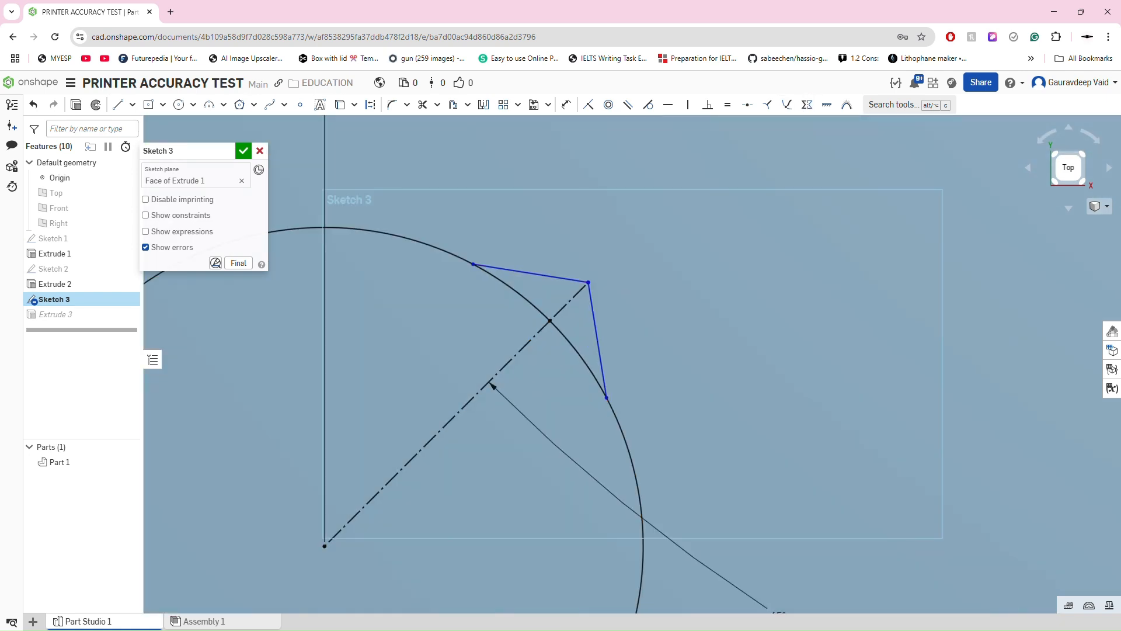
- Dimension the notch tip's distance from the 45° line's outer end on the upper-left circle as 0.0315 in
key("d")
left_click(589, 282)
left_click(550, 321)
left_click(634, 362)
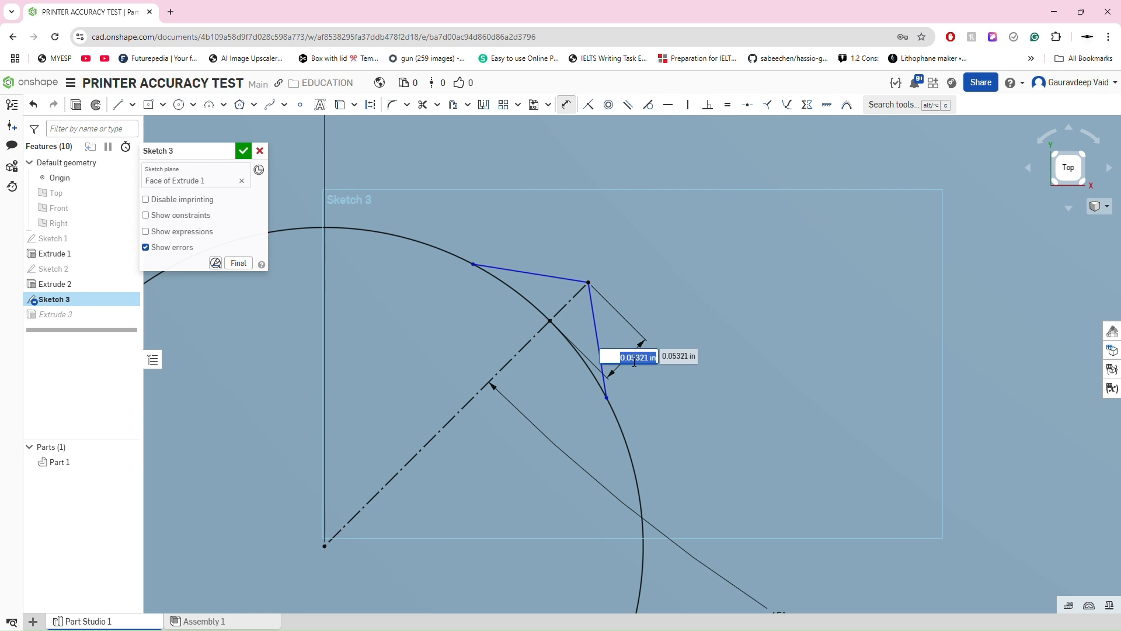
type("0.0315")
key("Return")
- Dimension the angle between the notch's two sides as 100°
scroll(471, 260, "up", 1)
left_click_drag(471, 261, 514, 291)
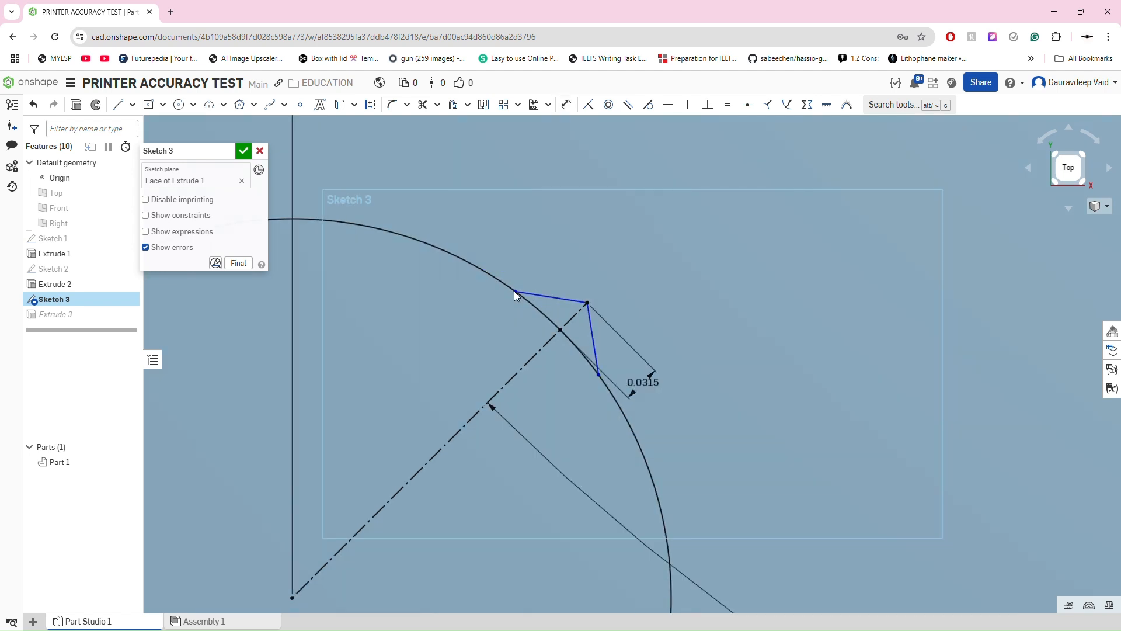
scroll(533, 300, "up", 3)
key("d")
left_click(584, 297)
left_click(647, 342)
left_click(638, 337)
type("100")
key("Return")
scroll(636, 363, "down", 5)
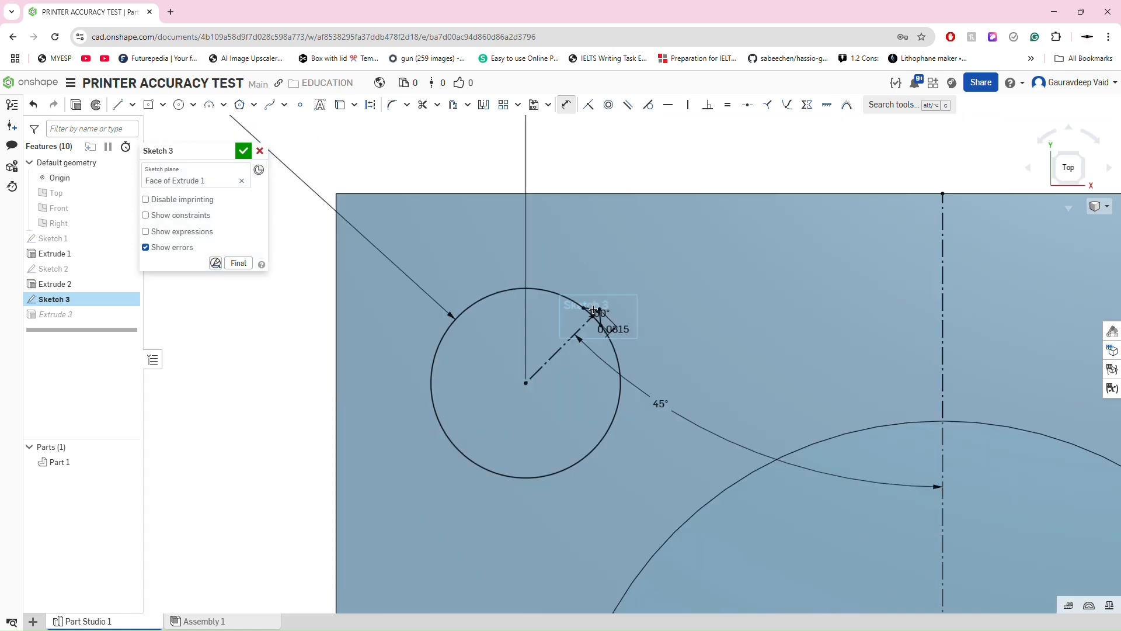
scroll(637, 363, "up", 5)
scroll(584, 251, "down", 5)
scroll(934, 271, "down", 3)
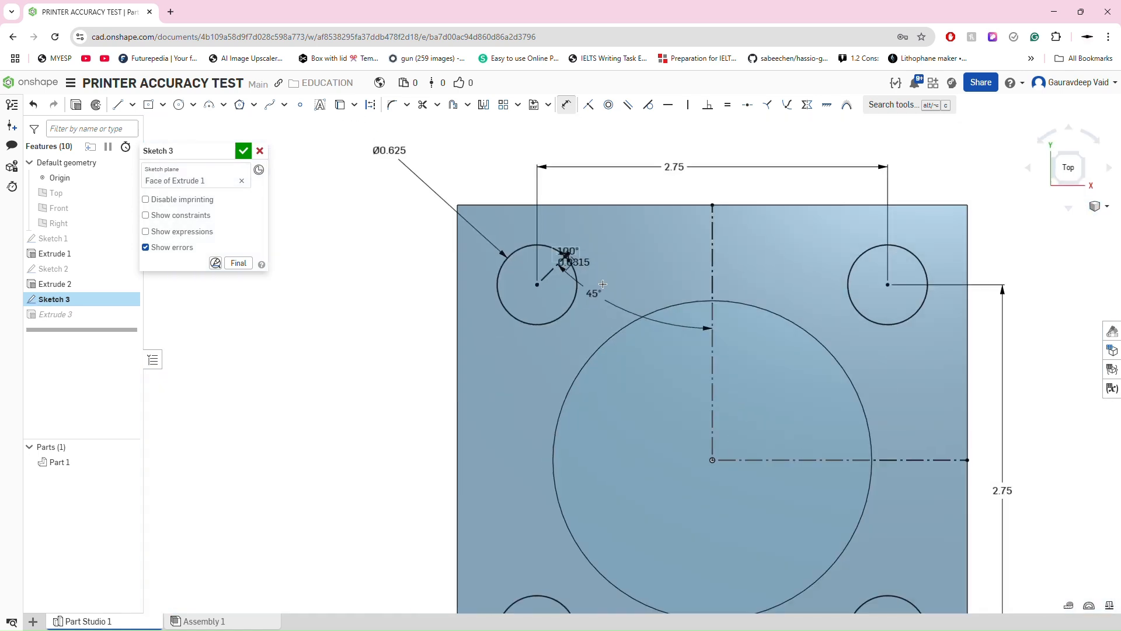
- Mirror the upper-left notch and its construction lines about the vertical centre line onto the upper-right circle
scroll(735, 252, "up", 2)
scroll(584, 251, "down", 1)
scroll(623, 262, "up", 3)
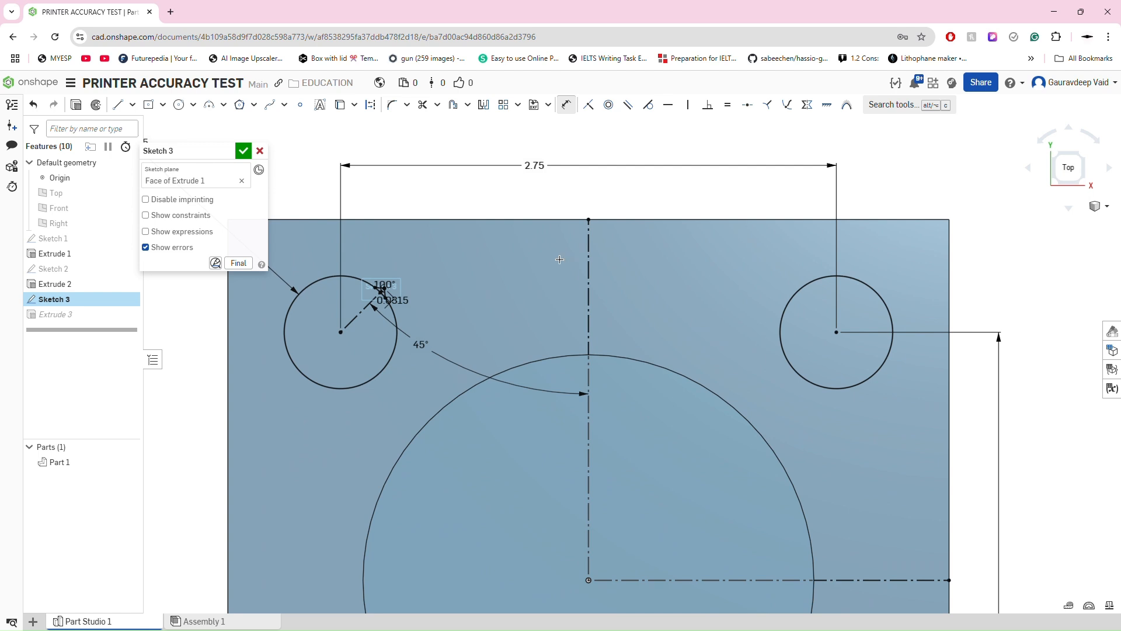
left_click(484, 106)
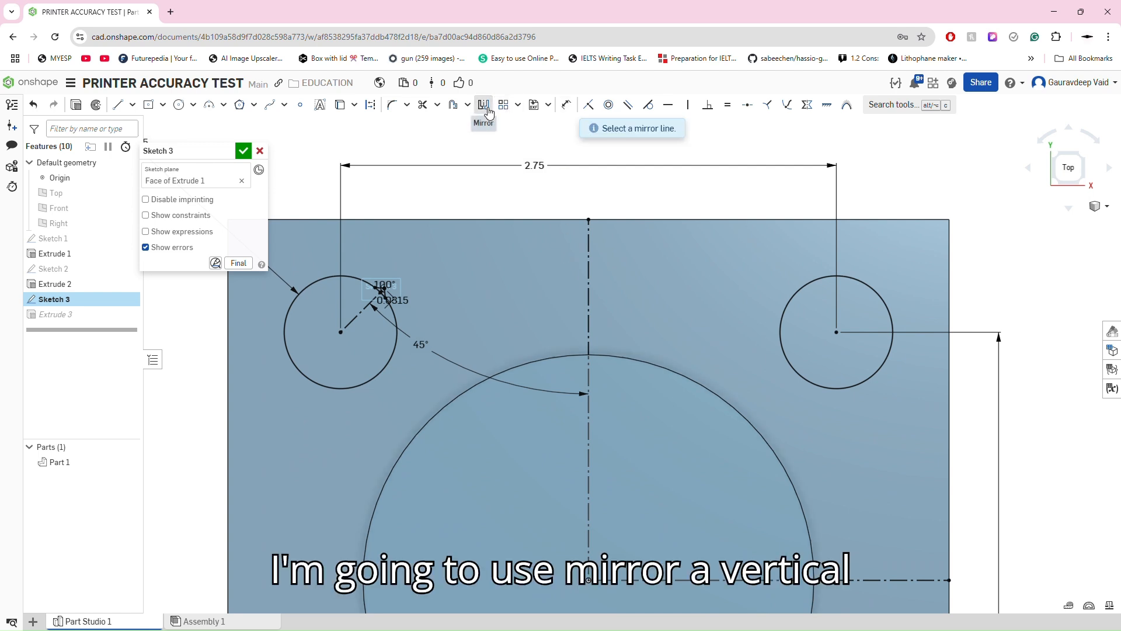
left_click(593, 265)
scroll(376, 291, "up", 10)
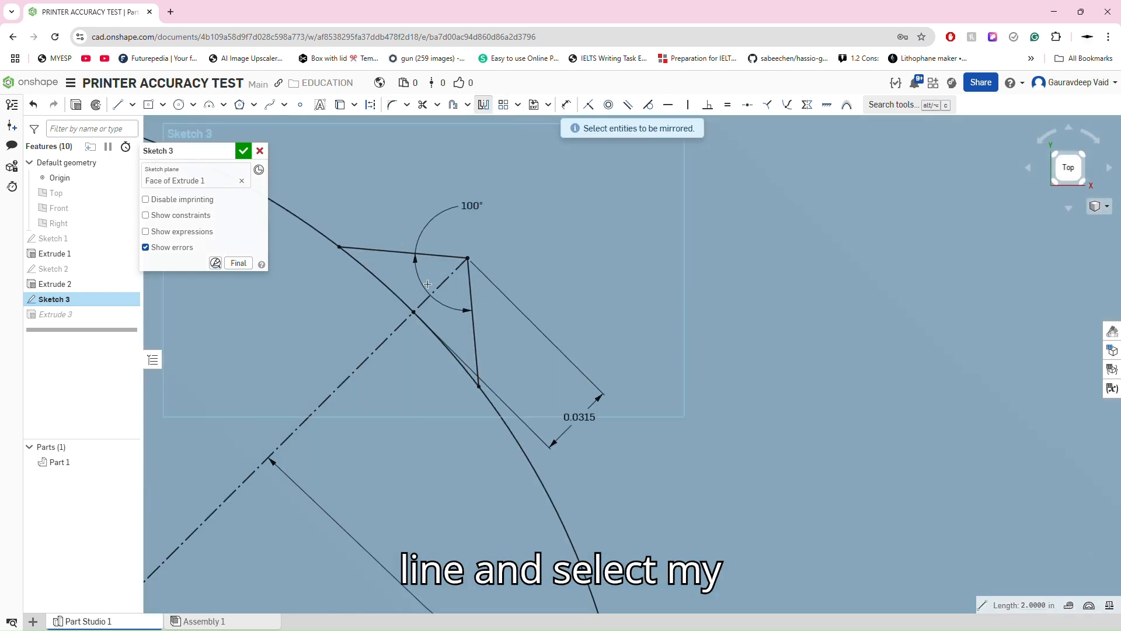
key("Escape")
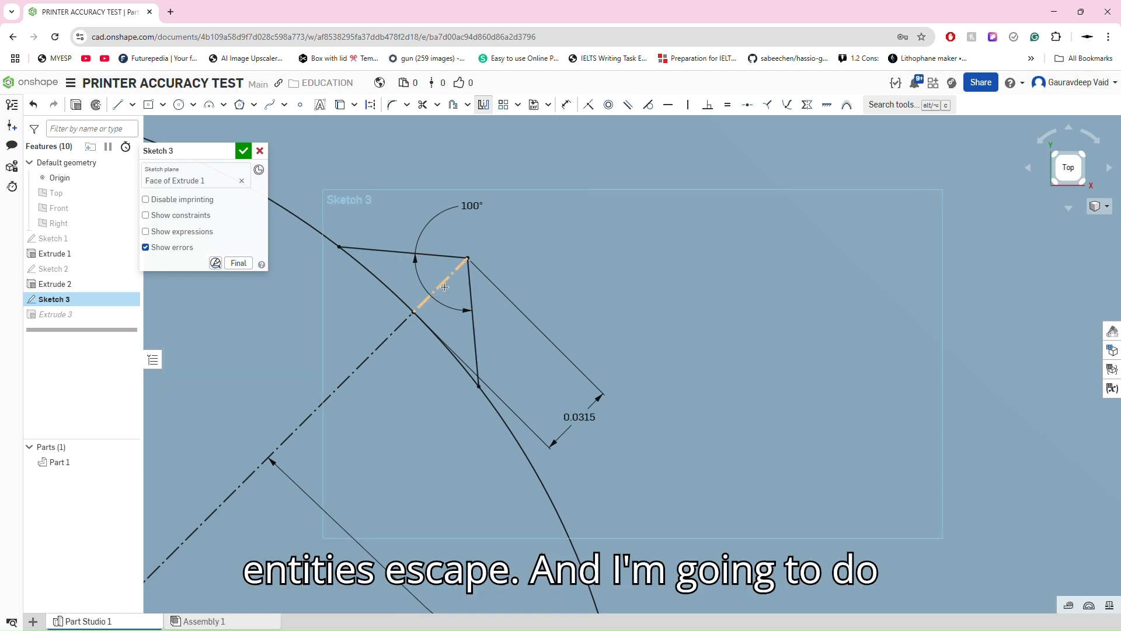
scroll(469, 305, "down", 5)
scroll(469, 304, "down", 6)
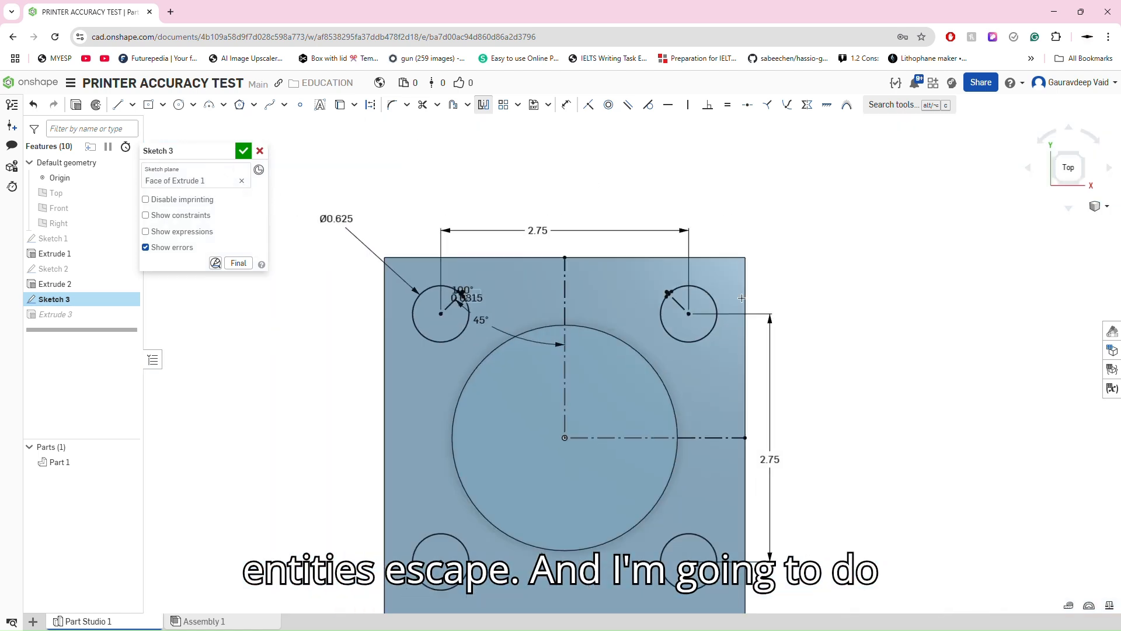
scroll(742, 298, "up", 4)
scroll(677, 308, "down", 4)
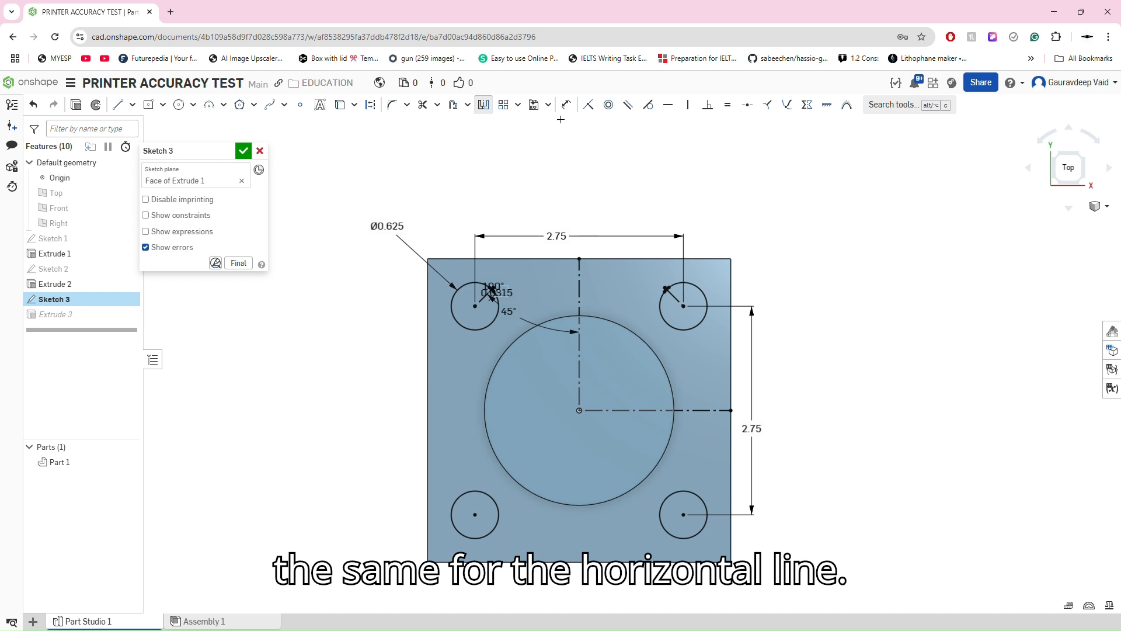
- Mirror both upper notches and their construction lines about the horizontal centre line onto the lower circles, and finish the sketch
left_click(489, 117)
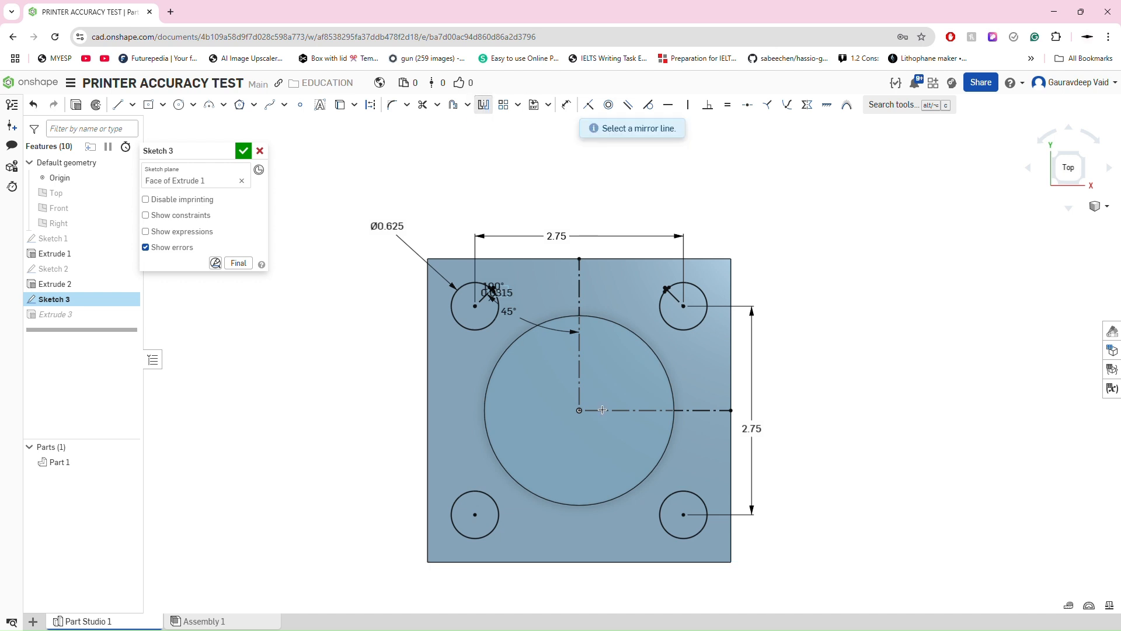
scroll(614, 364, "up", 5)
scroll(651, 321, "down", 3)
left_click(660, 441)
scroll(722, 264, "up", 10)
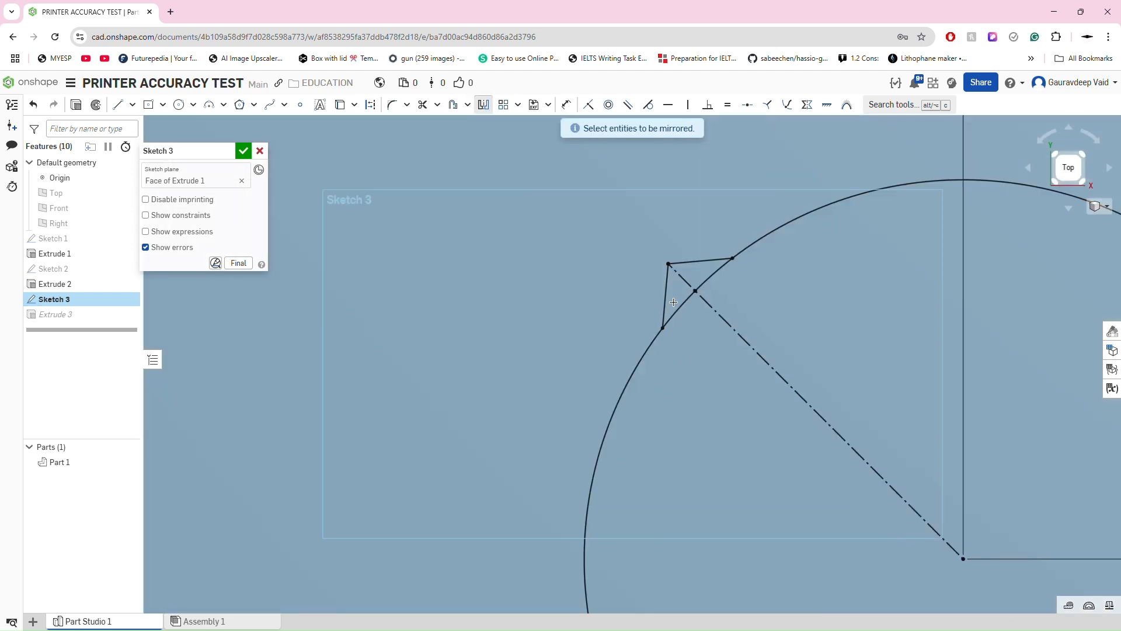
scroll(784, 332, "down", 9)
scroll(421, 346, "up", 5)
scroll(408, 305, "up", 3)
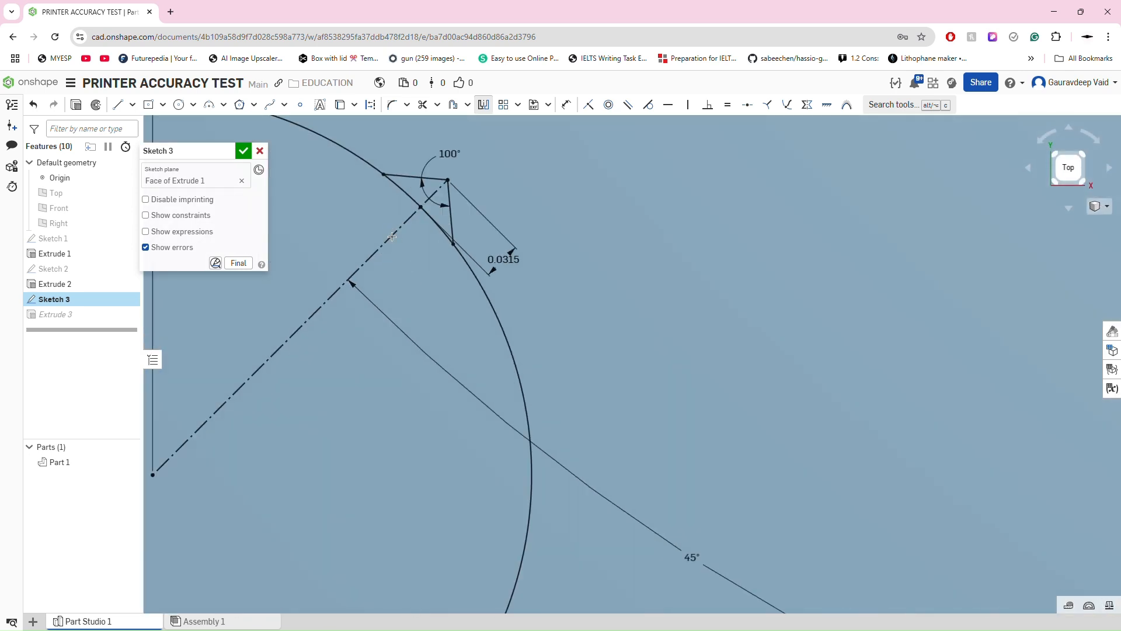
scroll(491, 219, "down", 10)
scroll(539, 267, "up", 4)
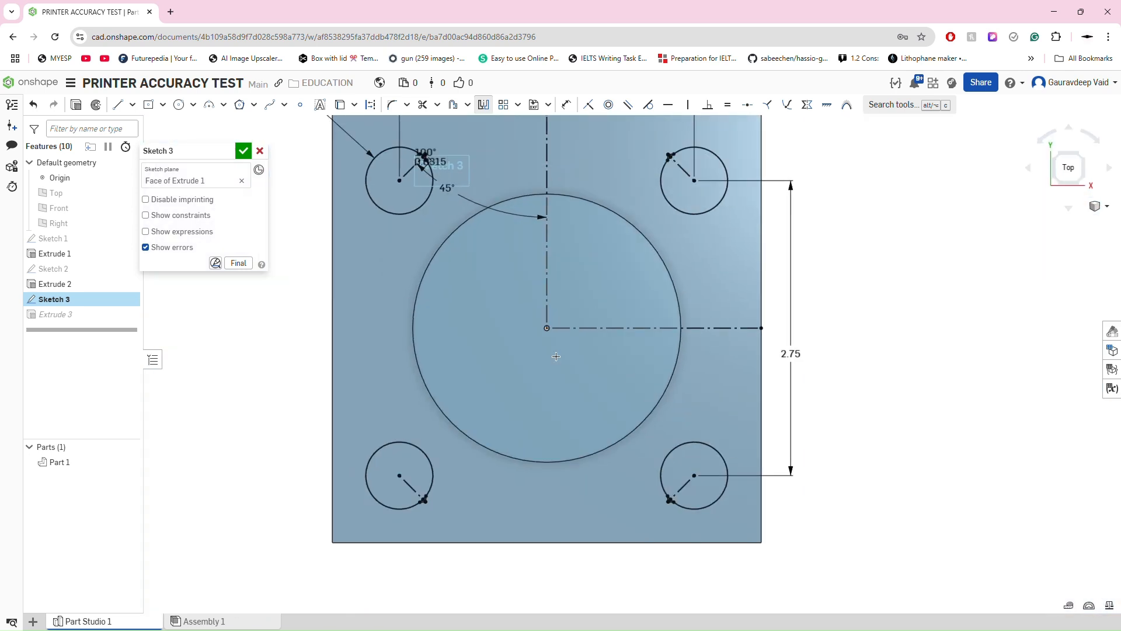
scroll(497, 304, "down", 3)
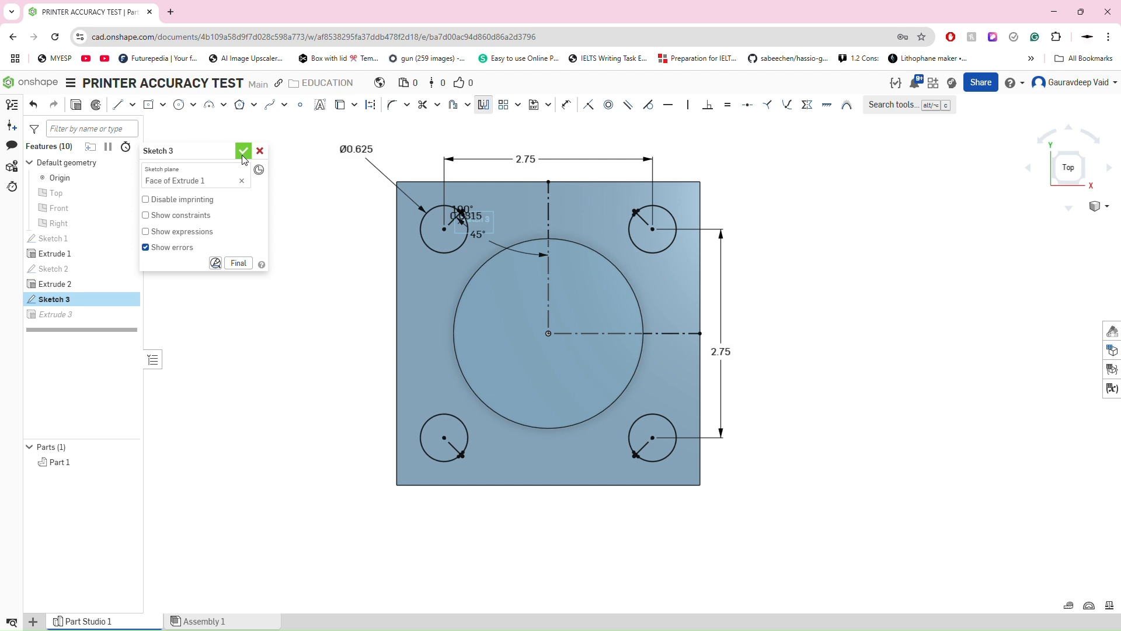
left_click(243, 153)
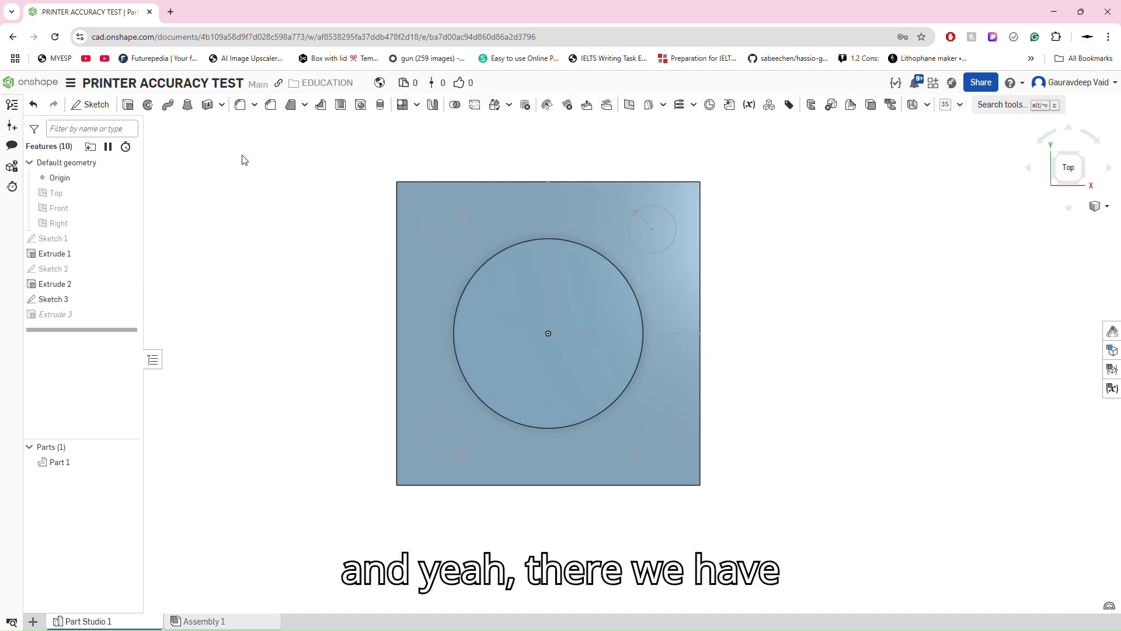
- Start a new sketch on the square plate's upper face around the raised disc
right_click_drag(337, 319, 331, 272)
scroll(465, 259, "up", 10)
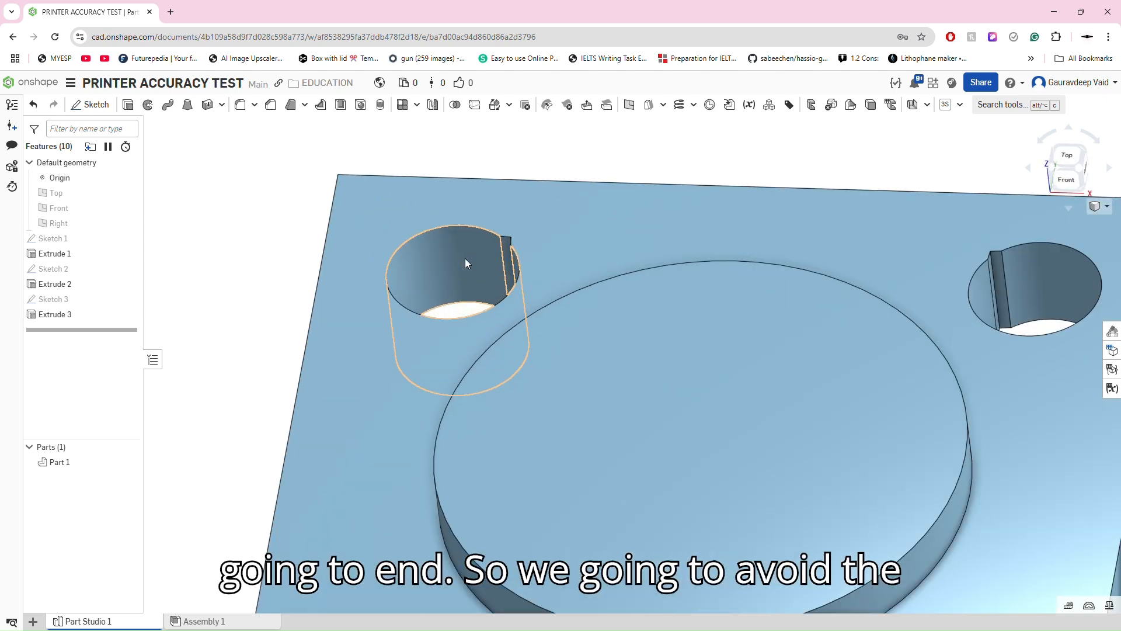
mouse_move(467, 258)
right_mouse_down()
mouse_move(495, 250)
mouse_move(457, 258)
right_mouse_up()
scroll(457, 258, "down", 3)
scroll(458, 260, "down", 8)
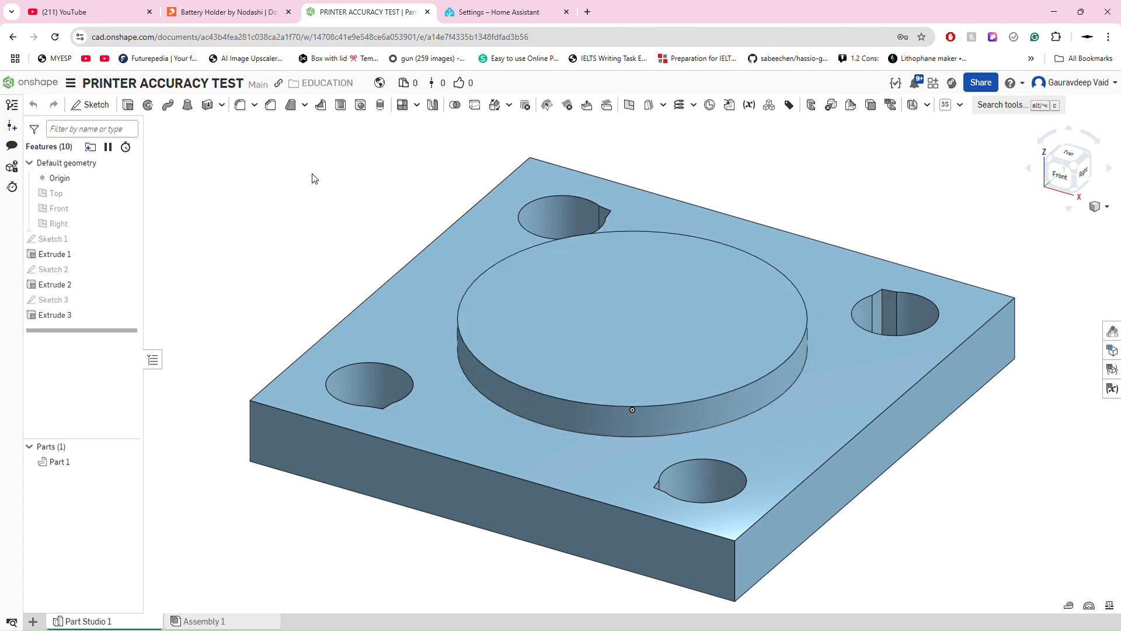
left_click(100, 119)
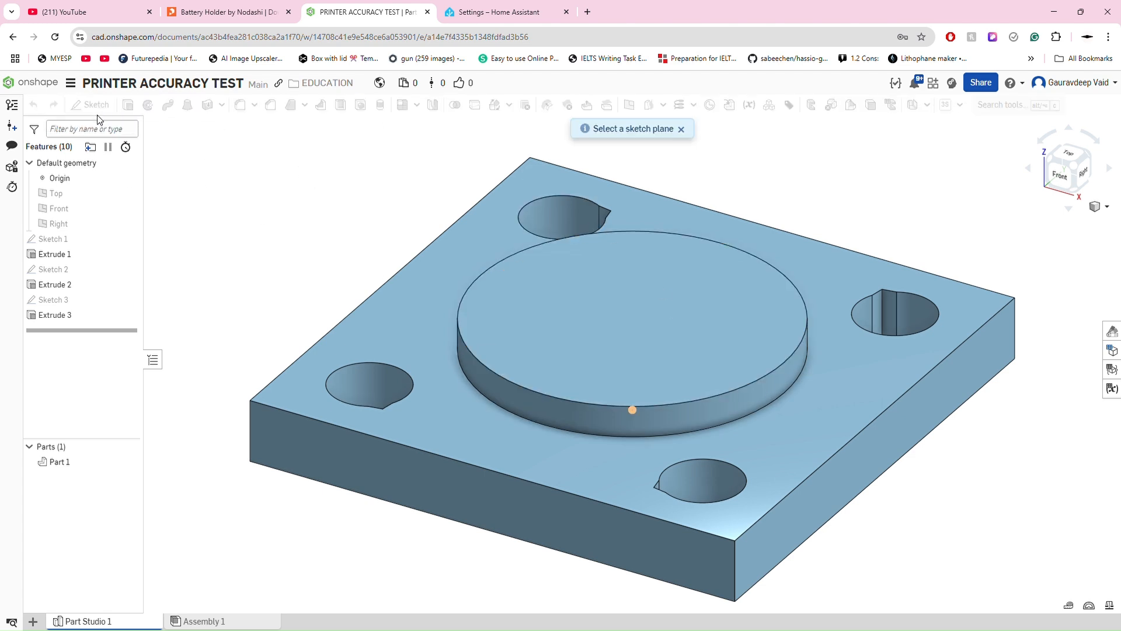
left_click(377, 320)
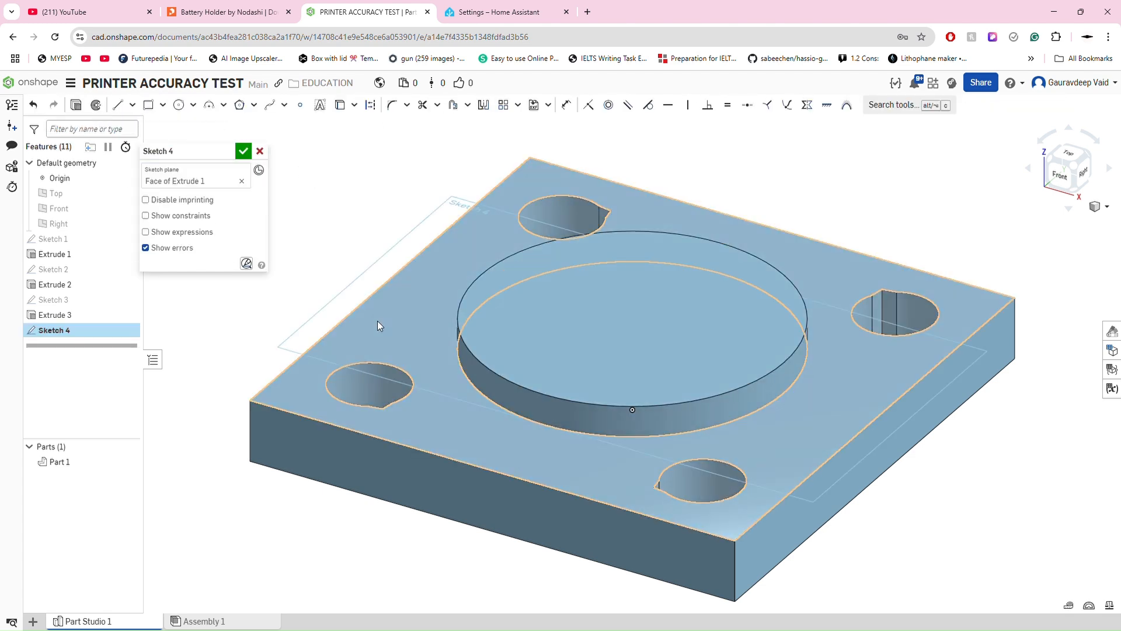
left_click(1076, 157)
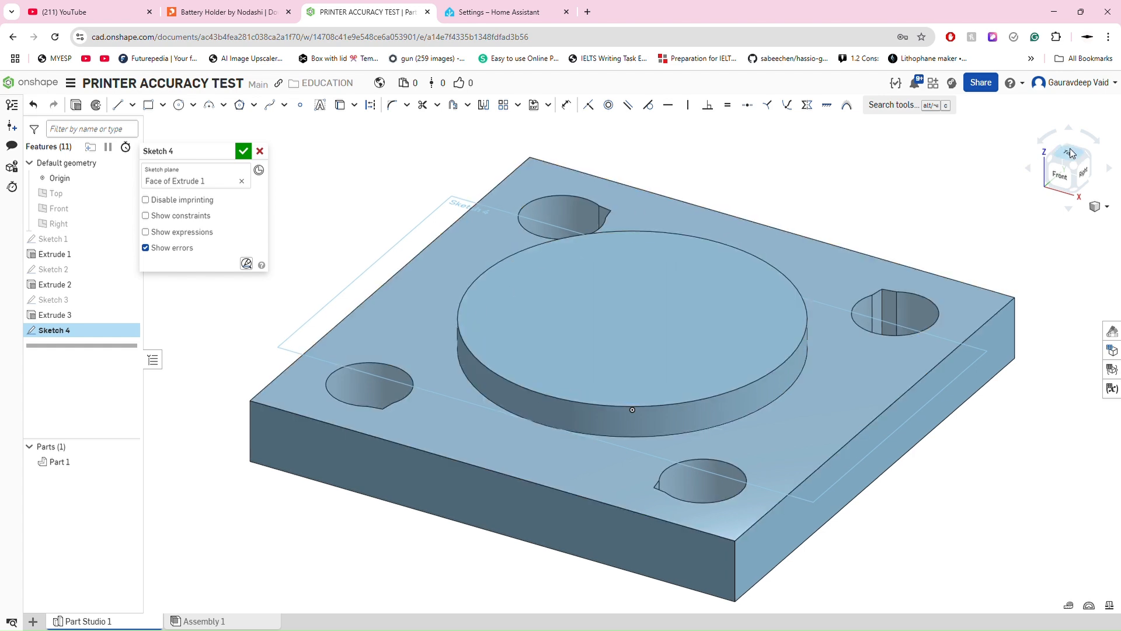
scroll(872, 159, "down", 3)
scroll(829, 272, "up", 3)
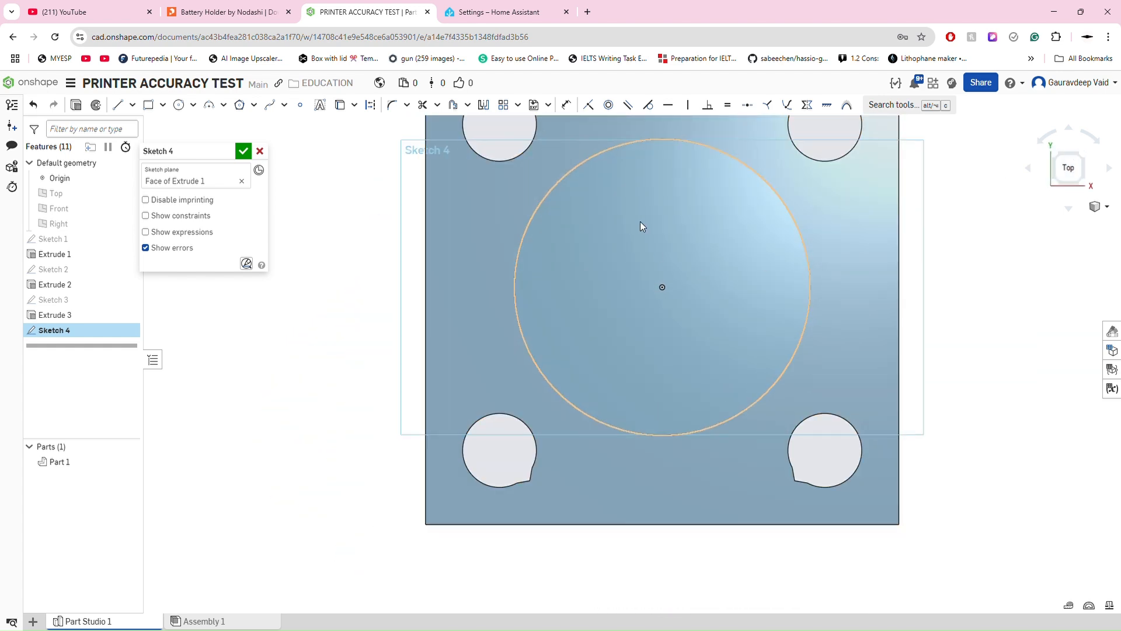
scroll(494, 353, "down", 2)
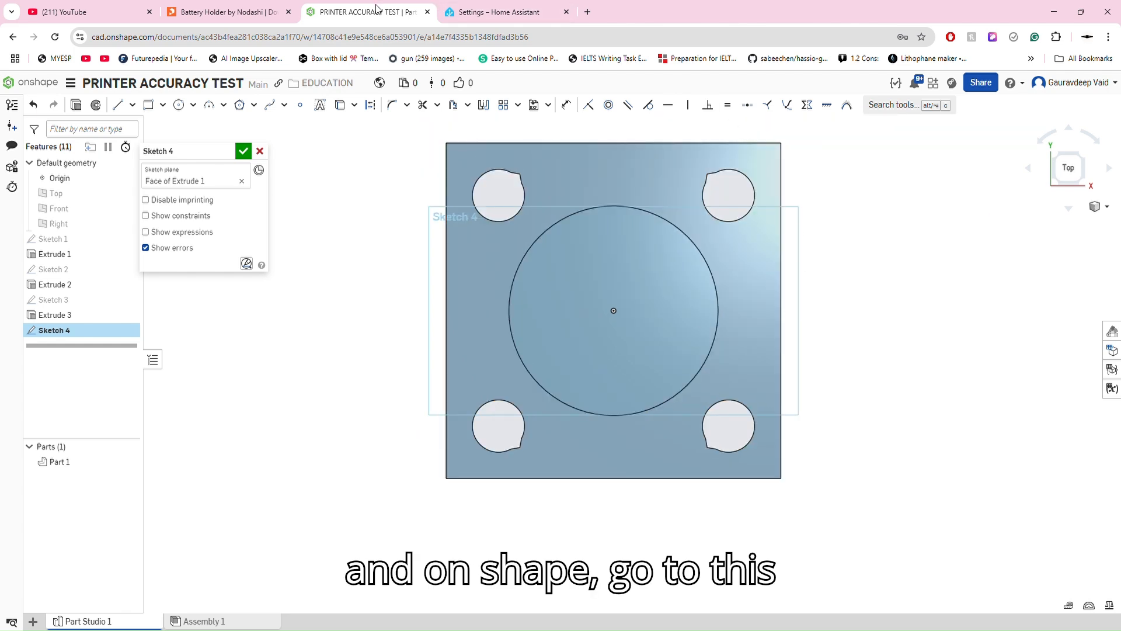
- Add the sketch text X in Open Sans between the two lower holes, slightly left of the plate's centre
left_click(322, 107)
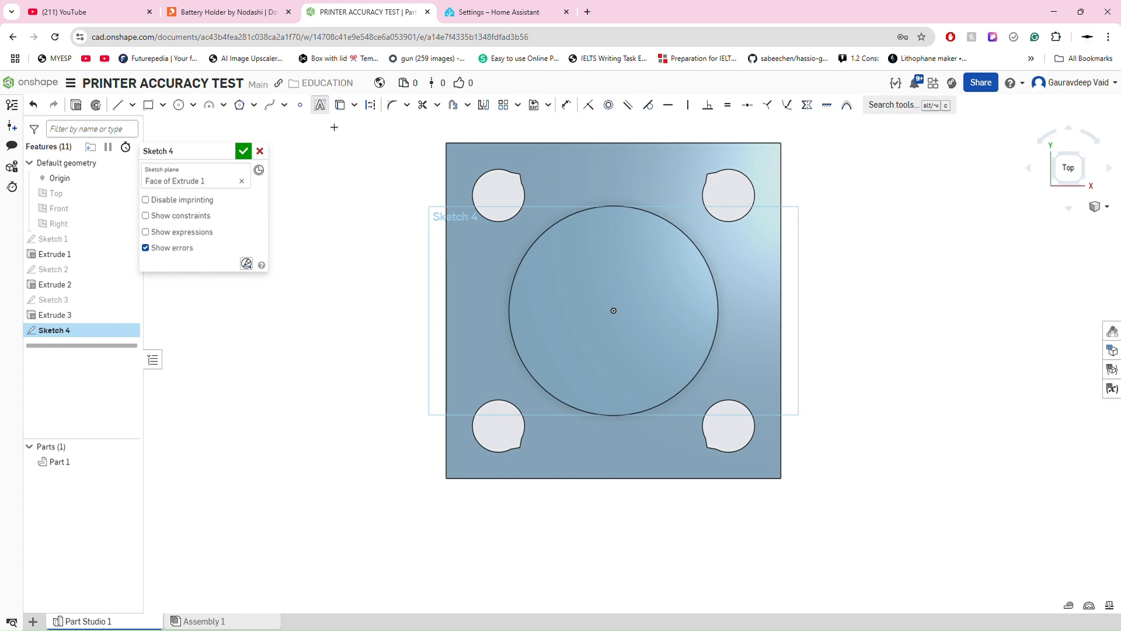
scroll(835, 459, "up", 3)
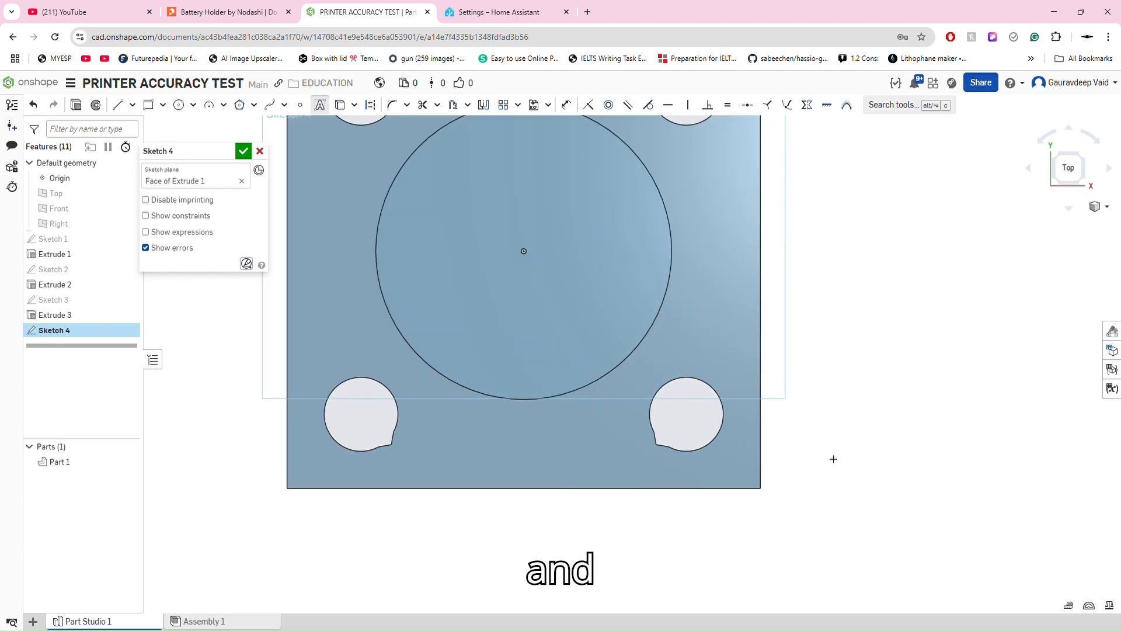
scroll(498, 413, "up", 3)
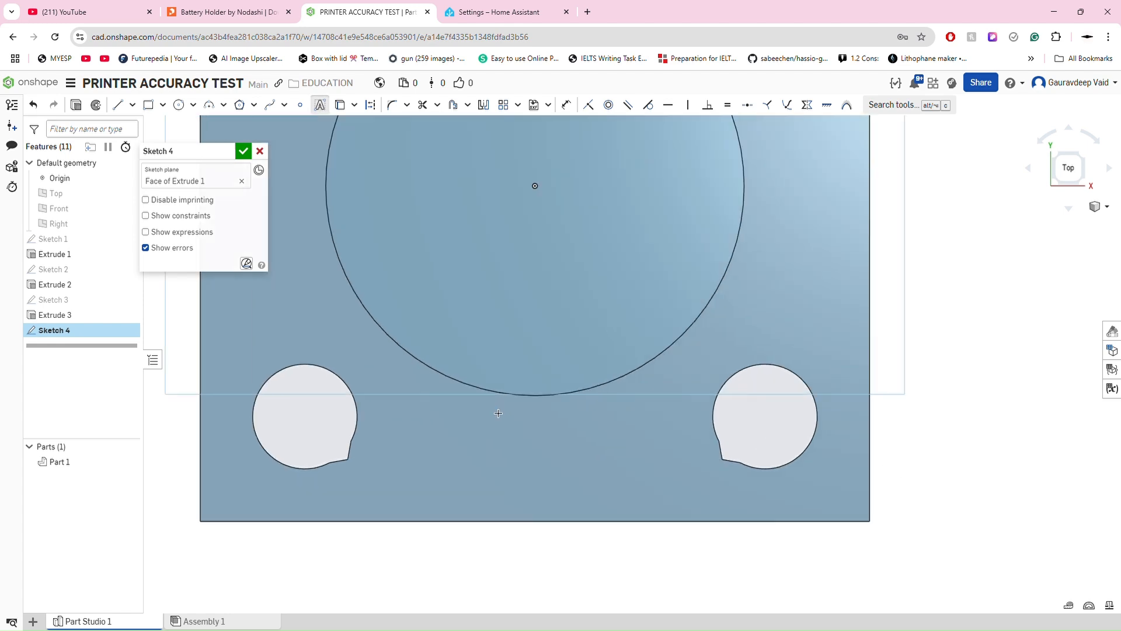
left_click(411, 411)
left_click(505, 504)
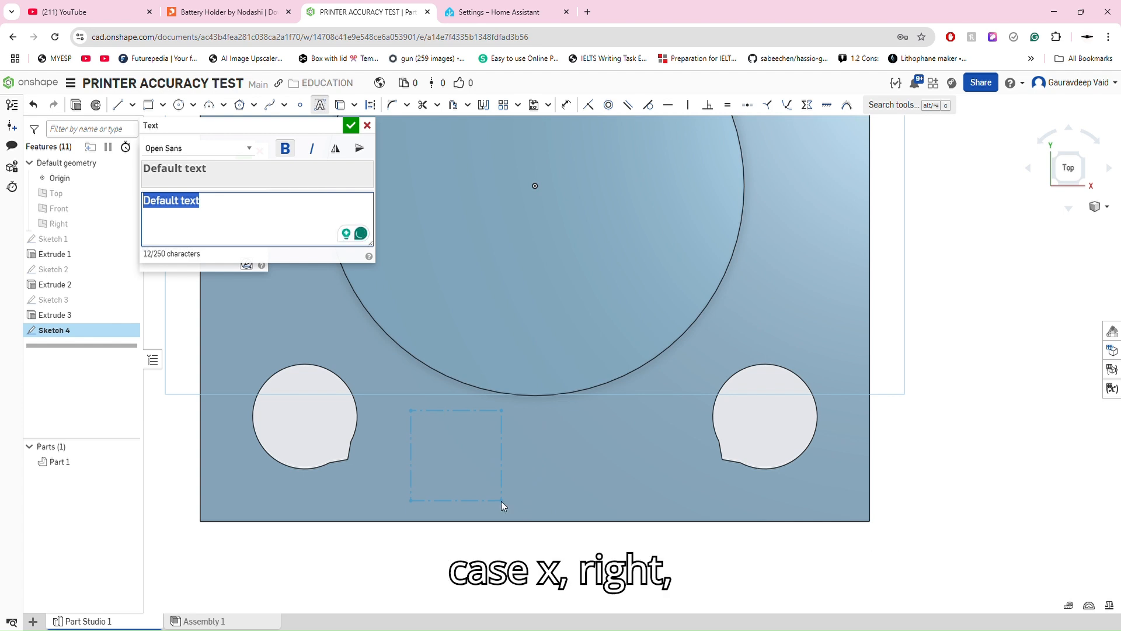
type("X")
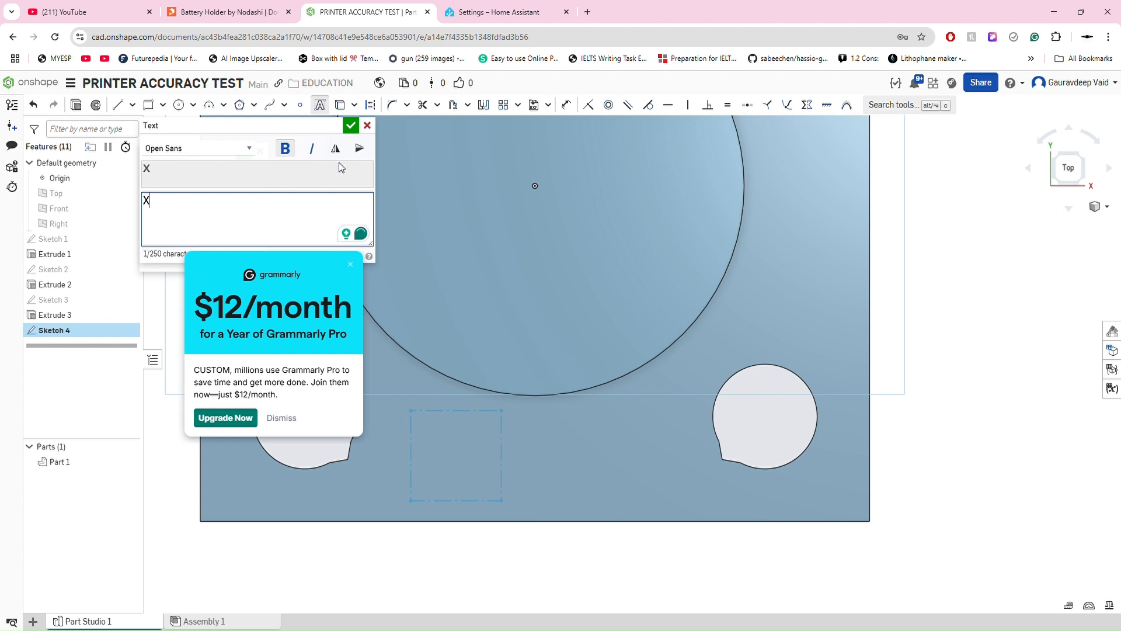
left_click(292, 422)
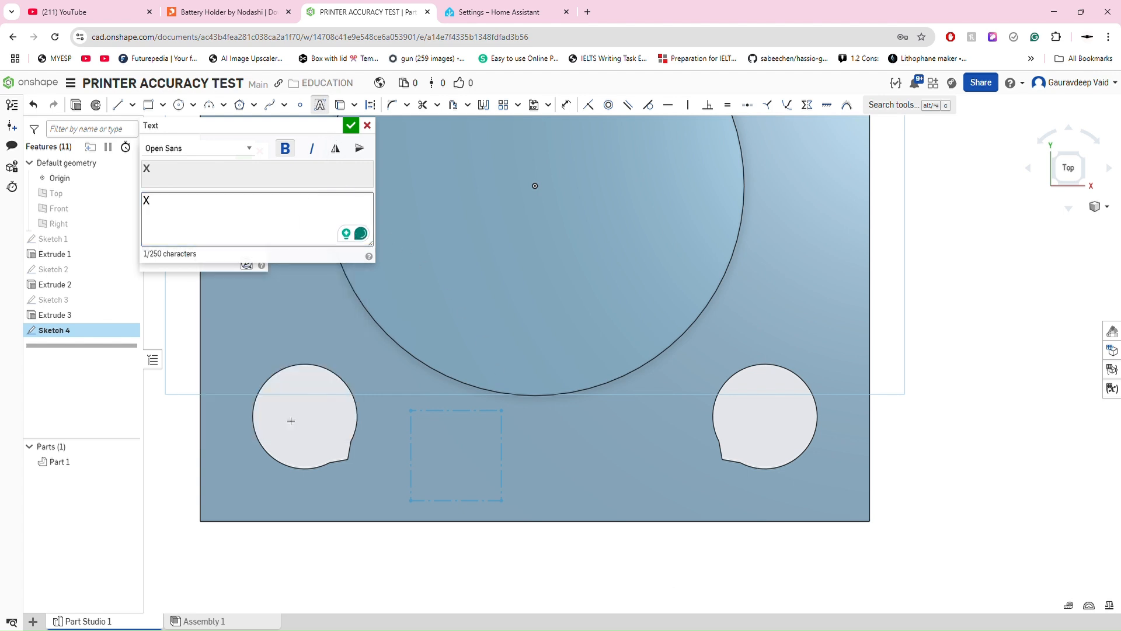
left_click(348, 128)
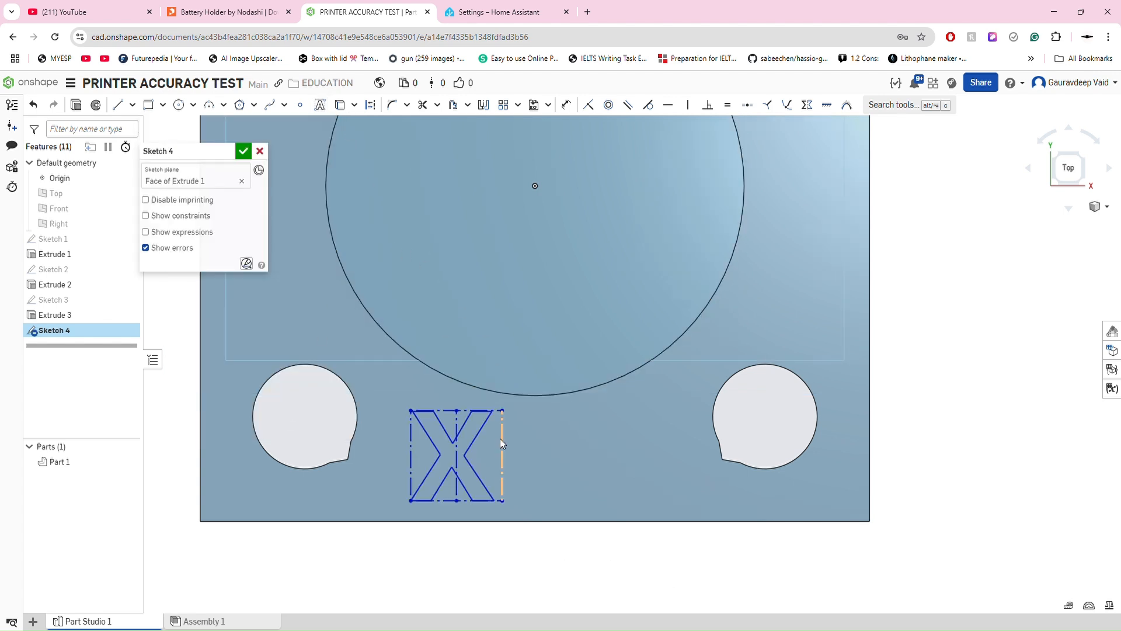
- Add the sketch text Y in Open Sans on the plate to the right of the disc, above the lower-right hole
scroll(453, 481, "down", 3)
scroll(498, 457, "up", 2)
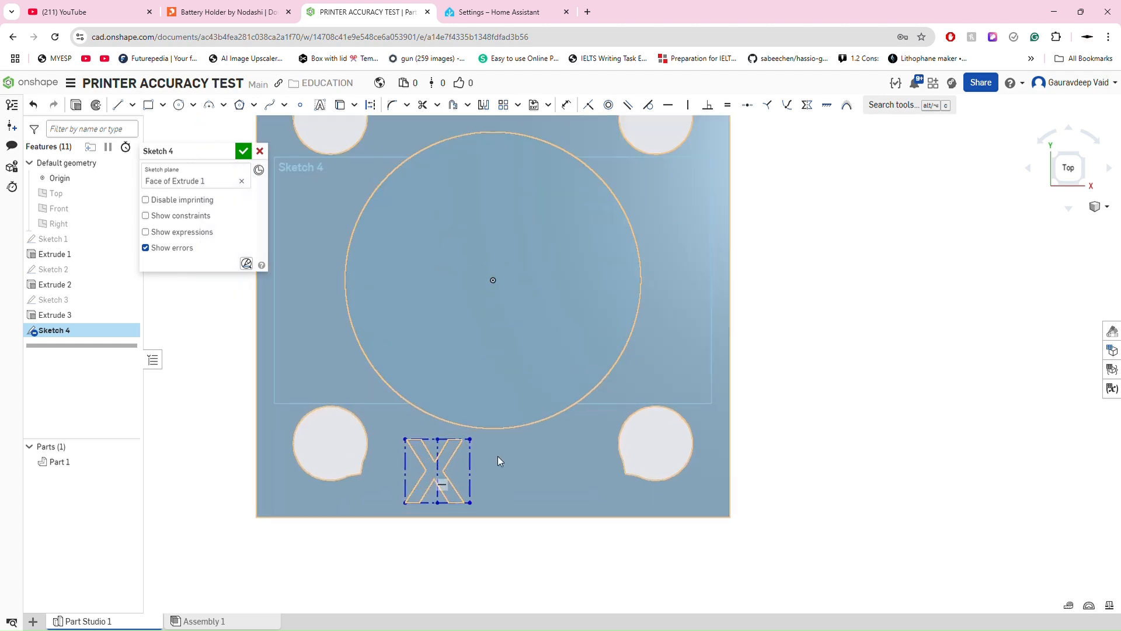
left_click(320, 106)
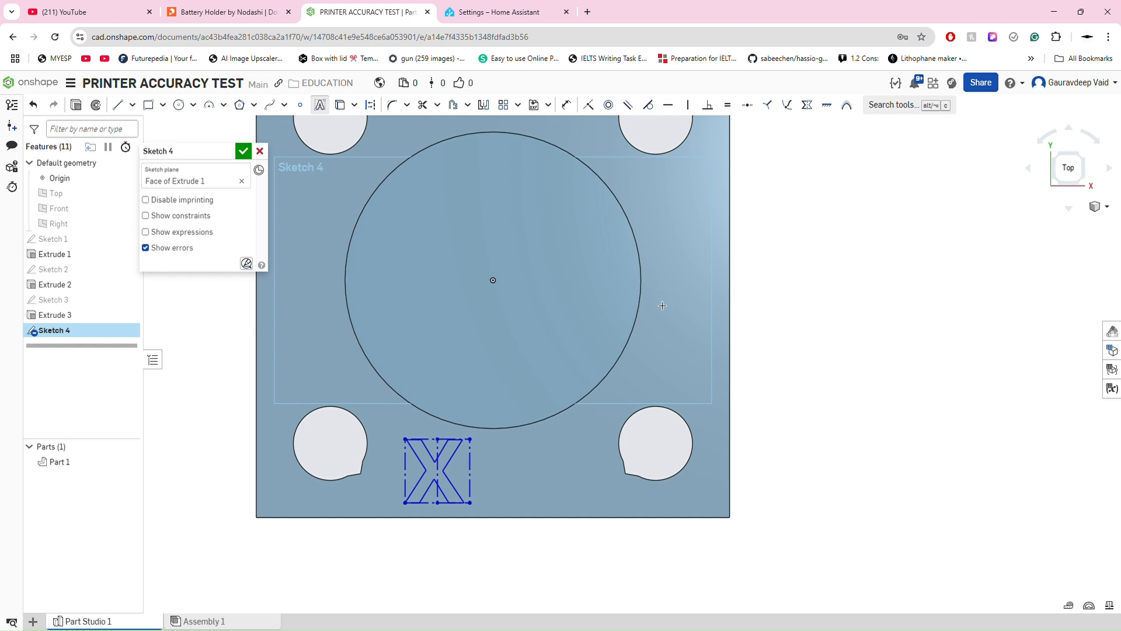
left_click(708, 369)
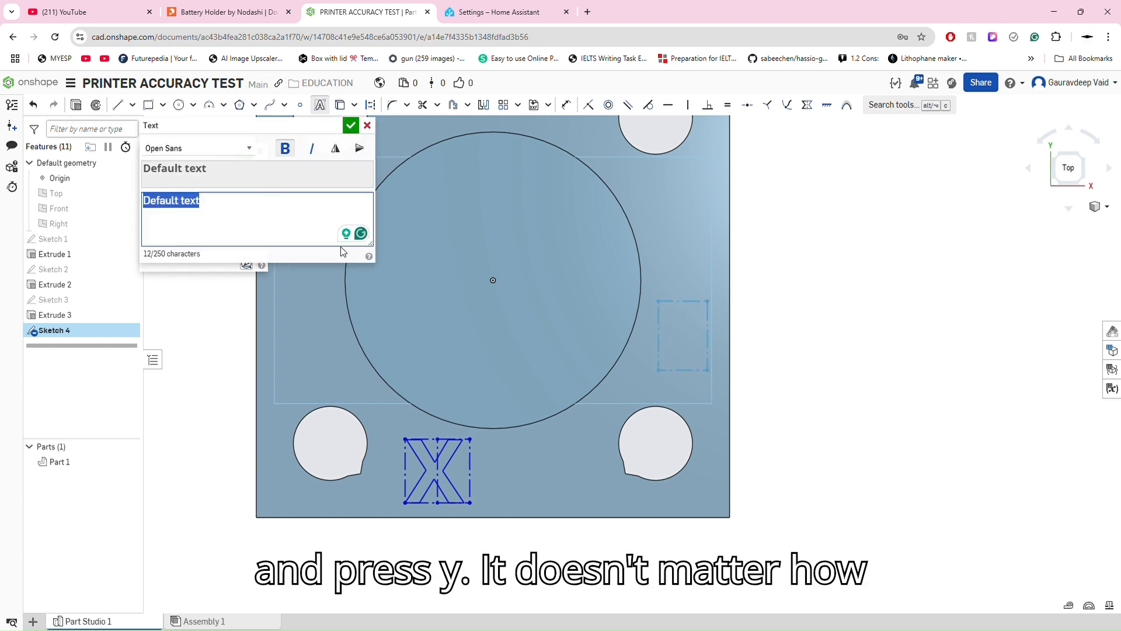
type("Y")
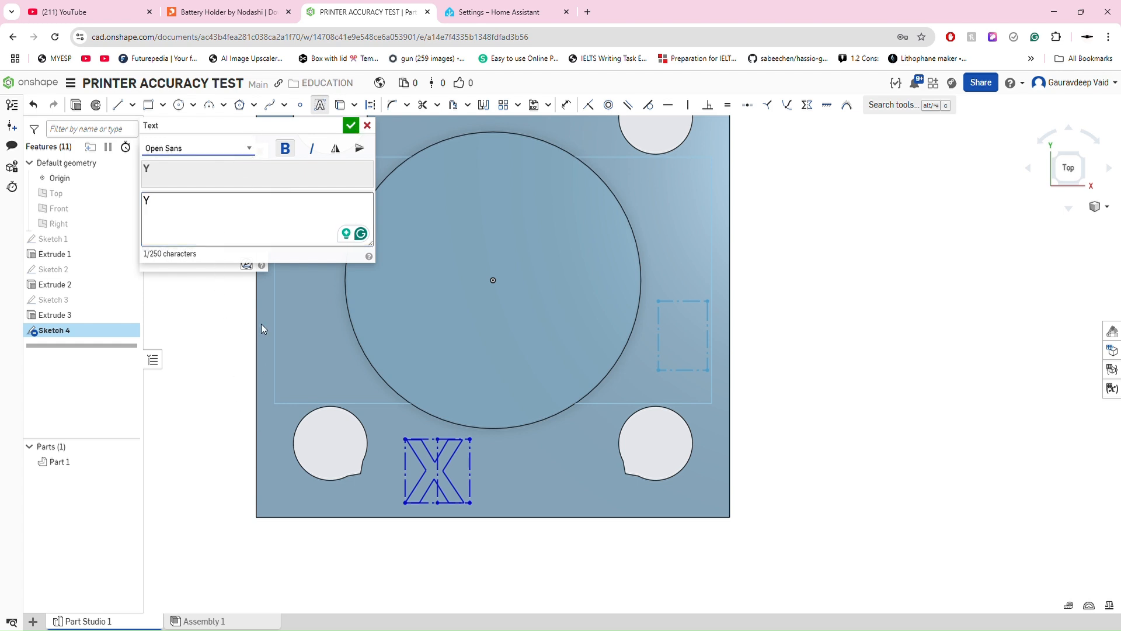
left_click(353, 126)
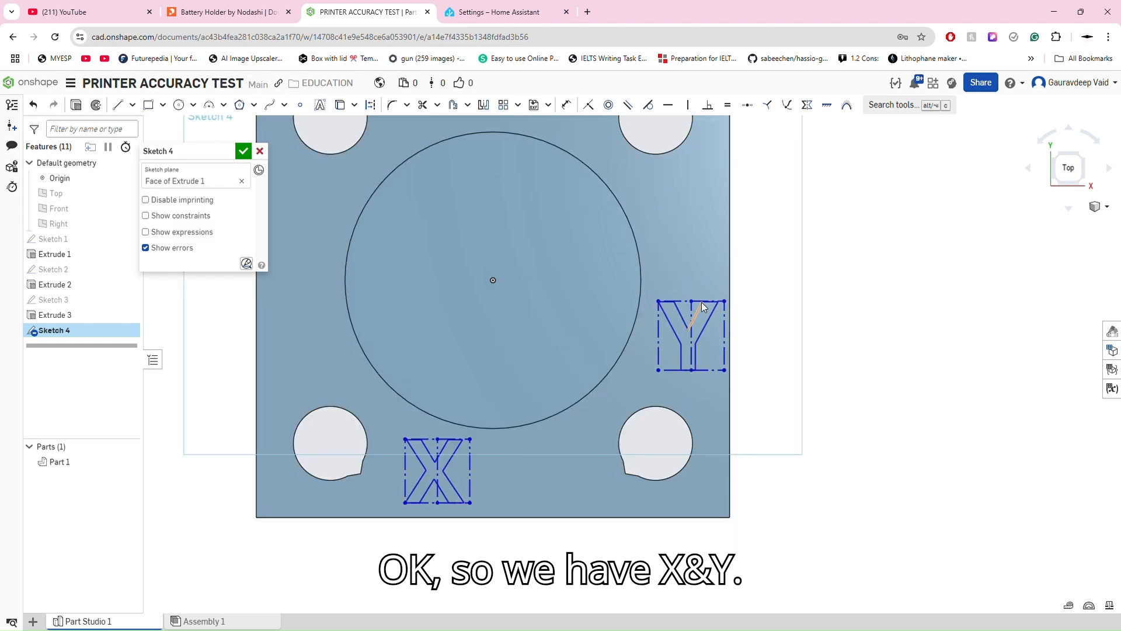
- Delete the horizontal constraint on the bottom edge of the Y text's bounding box
scroll(604, 502, "down", 2)
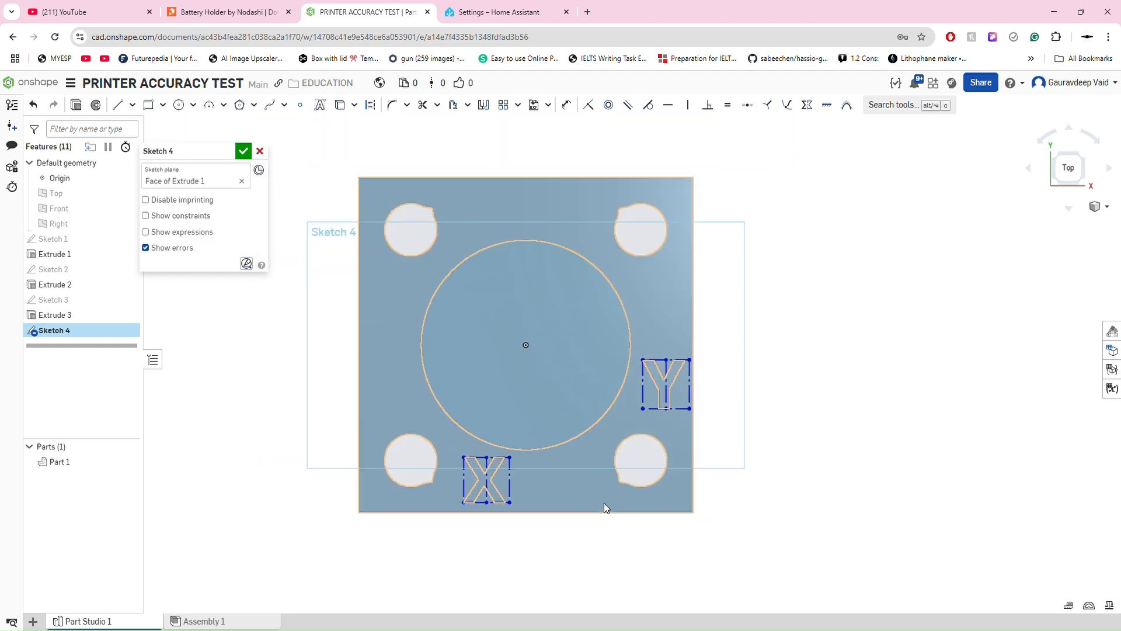
scroll(604, 469, "up", 2)
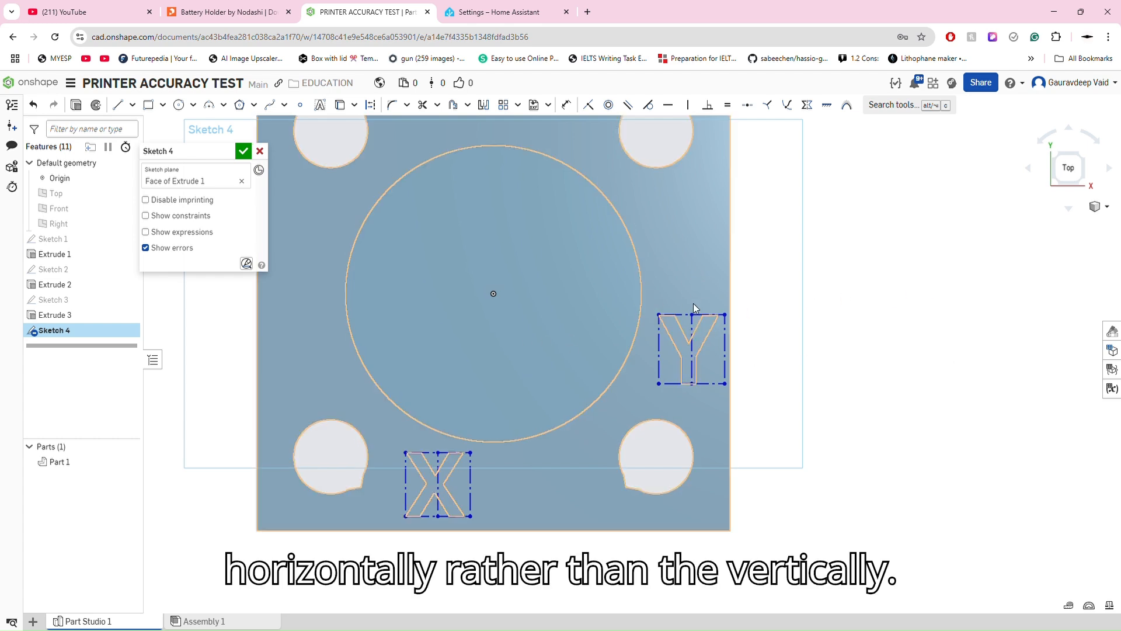
scroll(710, 307, "up", 3)
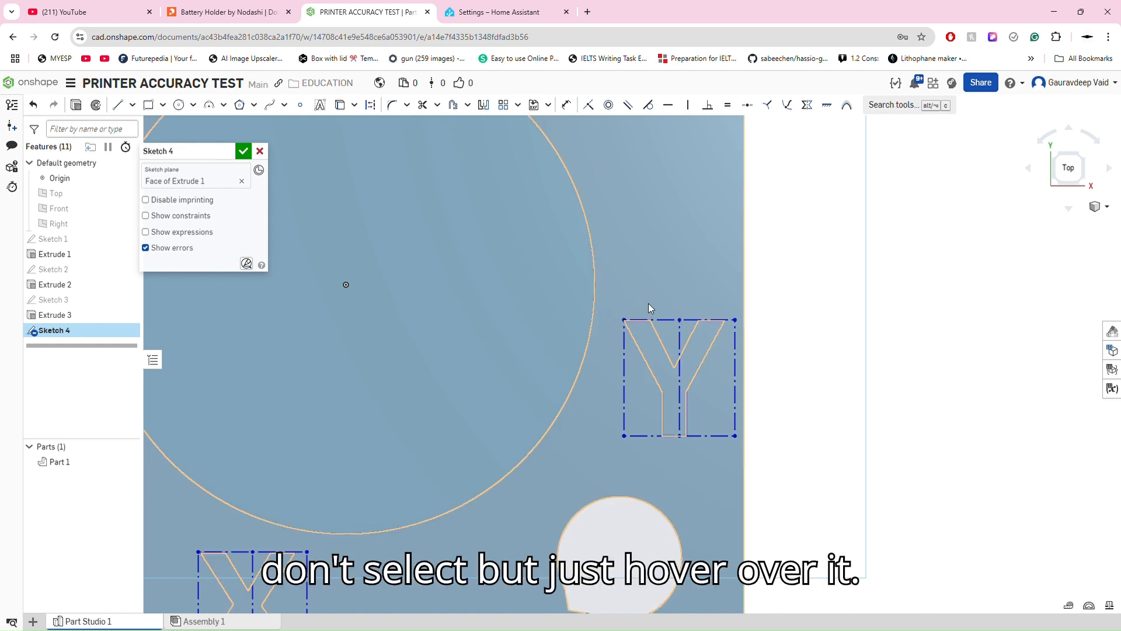
left_click(624, 321)
left_click(617, 429)
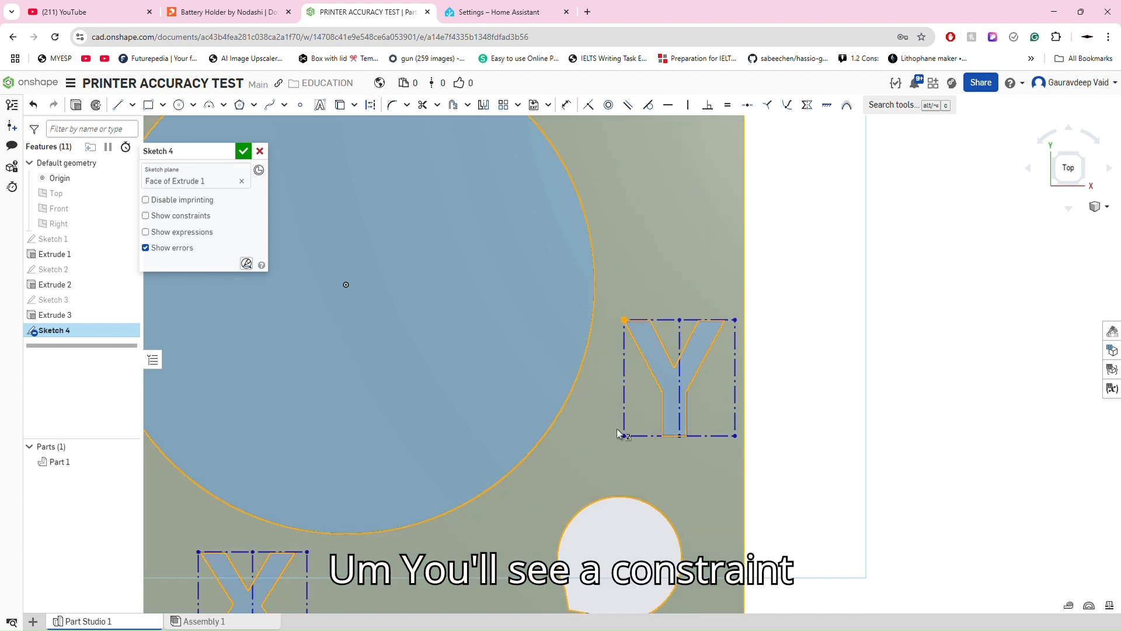
left_click(871, 468)
key("d")
left_click(738, 437)
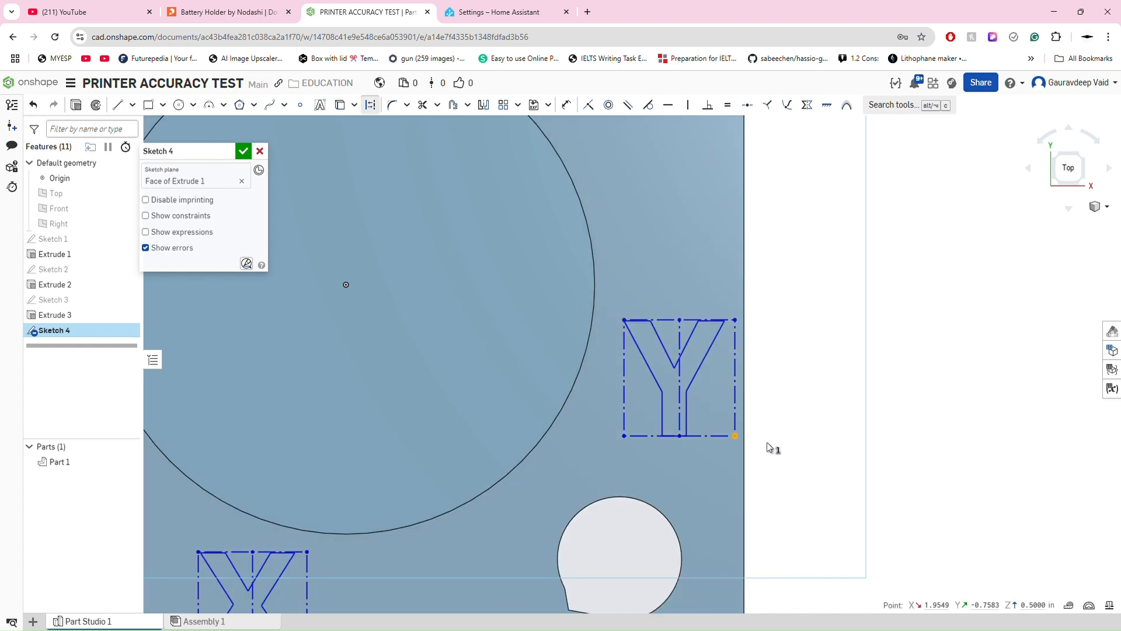
left_click(709, 436)
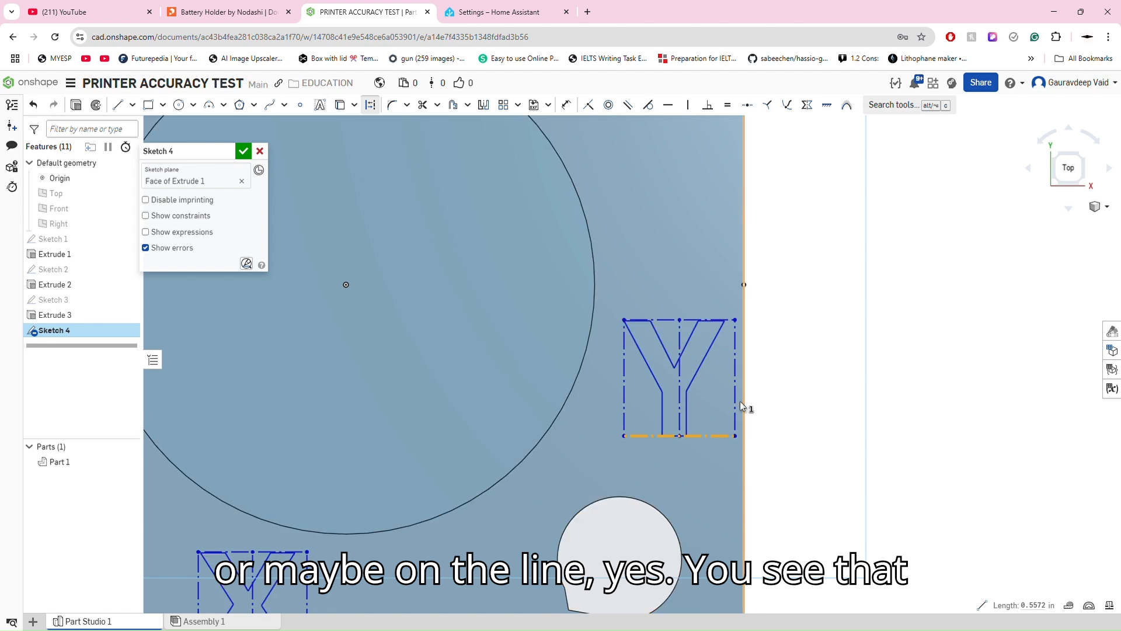
key("Escape")
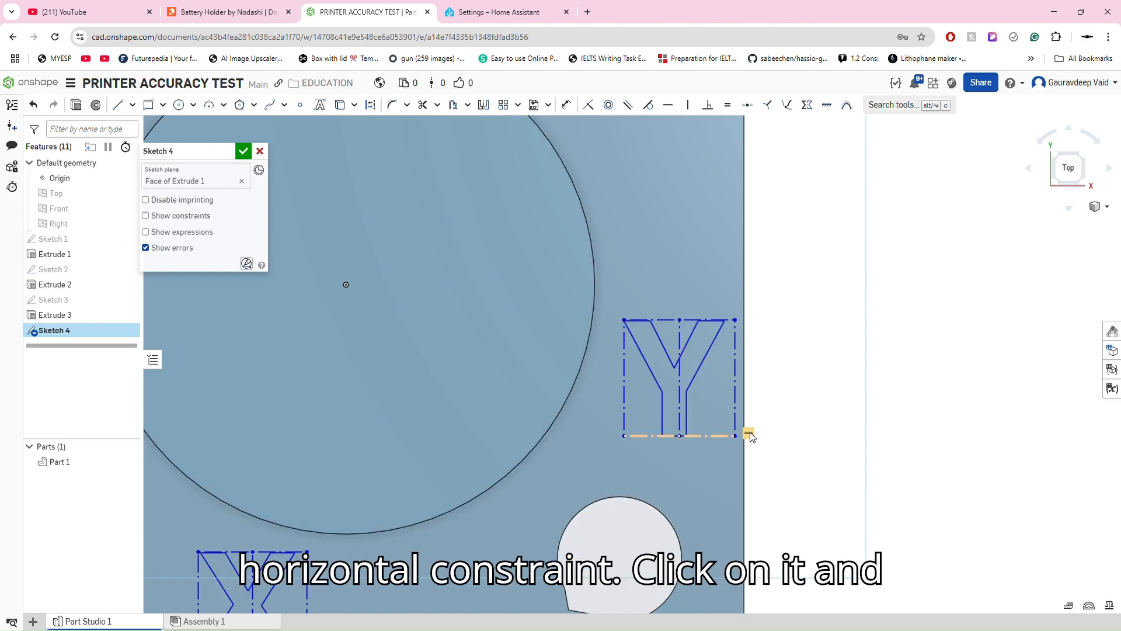
left_click(749, 434)
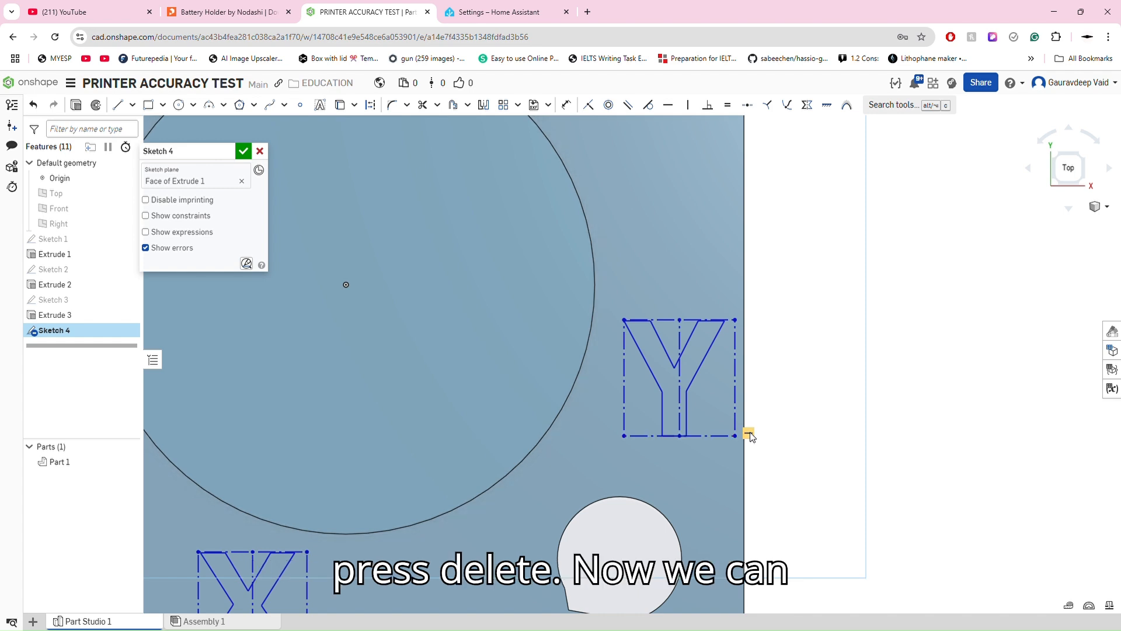
key("Delete")
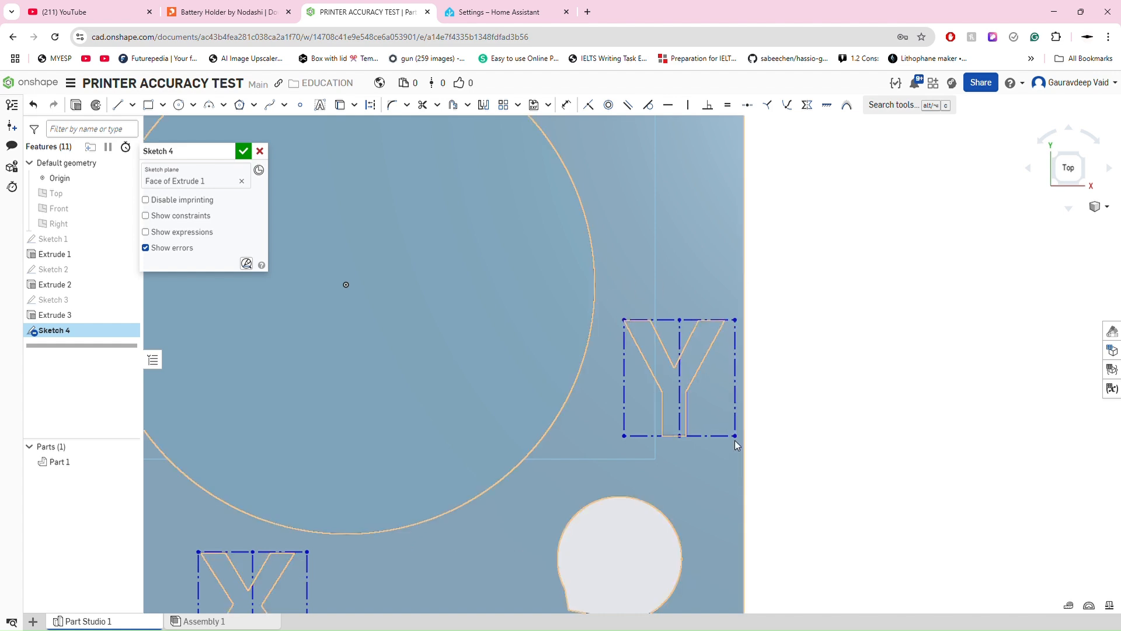
- Fix the upper-left corner of the Y text's bounding box and rotate the text roughly a quarter turn counter-clockwise about it
mouse_move(736, 435)
left_mouse_down()
mouse_move(759, 420)
mouse_move(723, 350)
mouse_move(857, 501)
mouse_move(791, 362)
mouse_move(817, 530)
mouse_move(711, 394)
mouse_move(783, 368)
mouse_move(818, 471)
mouse_move(808, 448)
mouse_move(726, 406)
mouse_move(814, 503)
mouse_move(765, 461)
mouse_move(727, 452)
left_mouse_up()
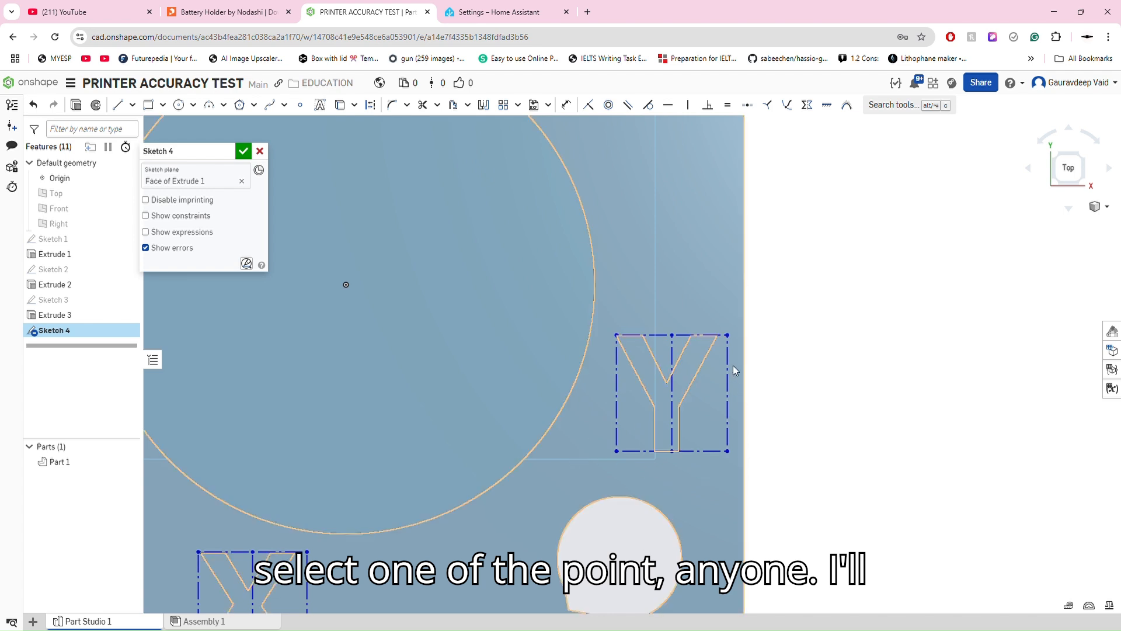
left_click(617, 336)
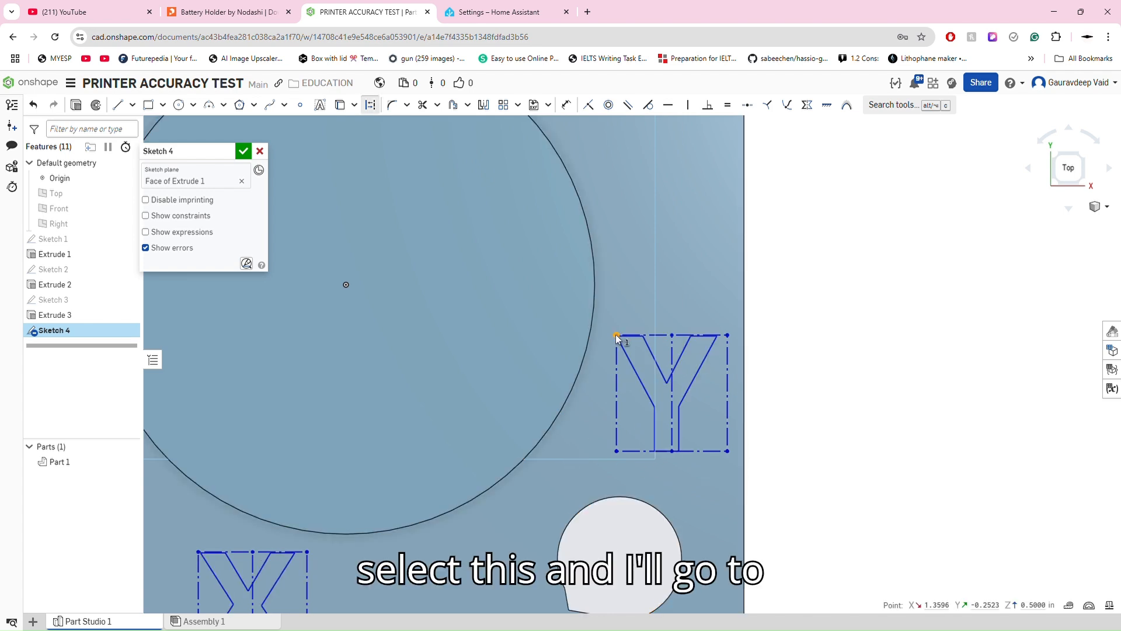
left_click(826, 112)
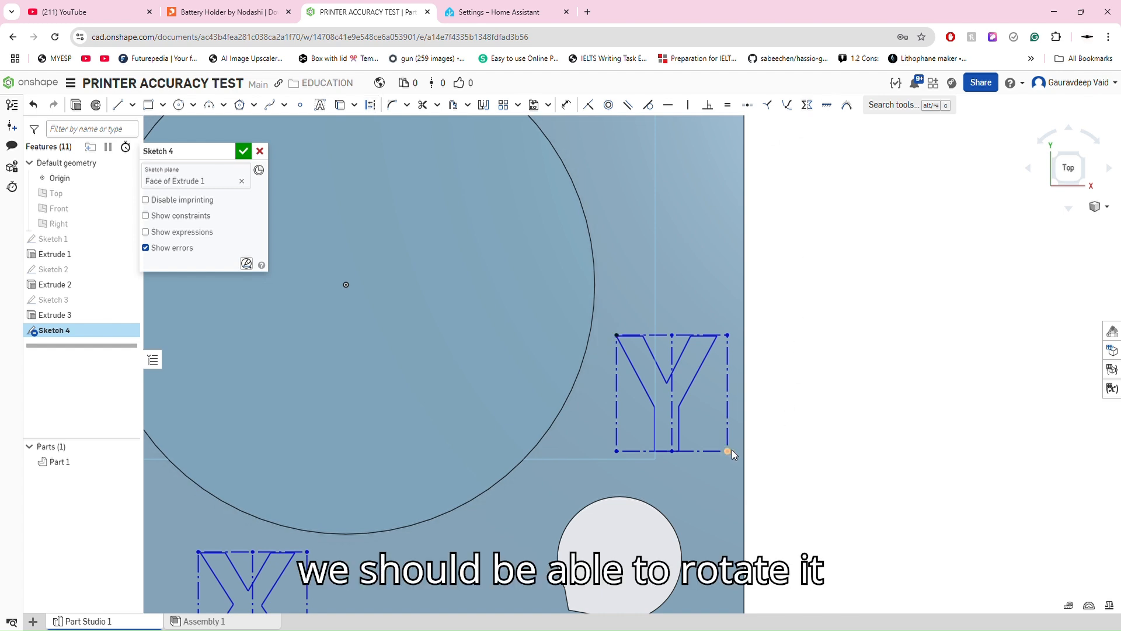
mouse_move(731, 450)
left_mouse_down()
mouse_move(801, 399)
mouse_move(759, 274)
mouse_move(690, 165)
mouse_move(745, 391)
mouse_move(455, 355)
mouse_move(454, 374)
mouse_move(801, 374)
mouse_move(771, 206)
mouse_move(739, 197)
mouse_move(759, 200)
mouse_move(793, 253)
mouse_move(898, 186)
mouse_move(890, 194)
mouse_move(810, 177)
mouse_move(875, 152)
mouse_move(850, 153)
left_mouse_up()
- Constrain the rotated Y text's baseline edge to vertical and remove the fix constraint from its corner
scroll(871, 442, "down", 4)
scroll(838, 350, "up", 4)
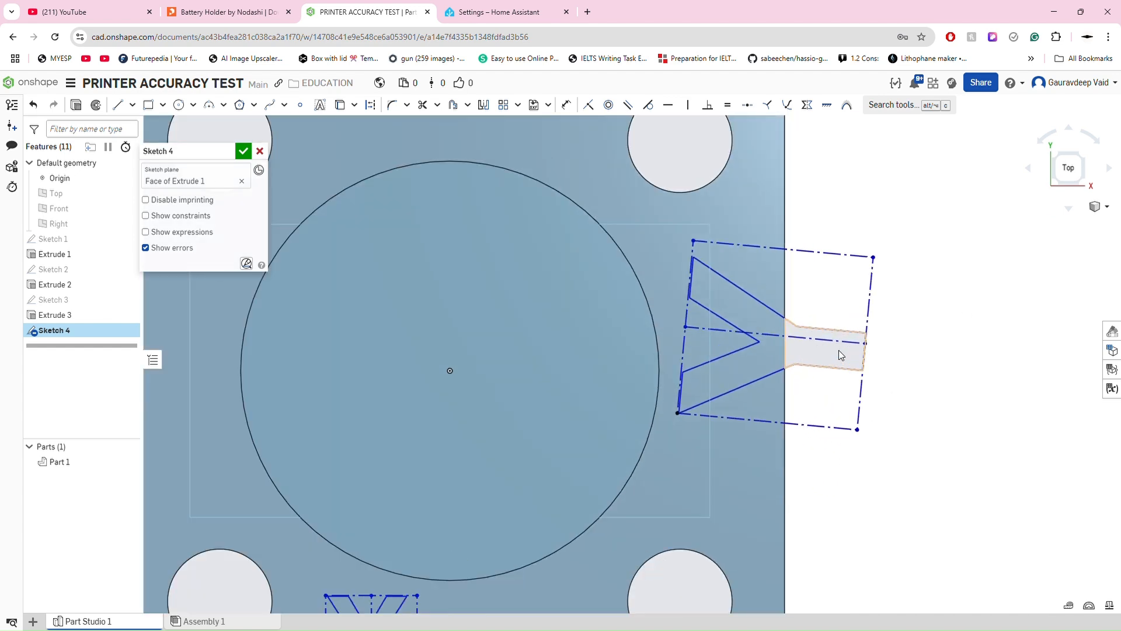
left_click(877, 285)
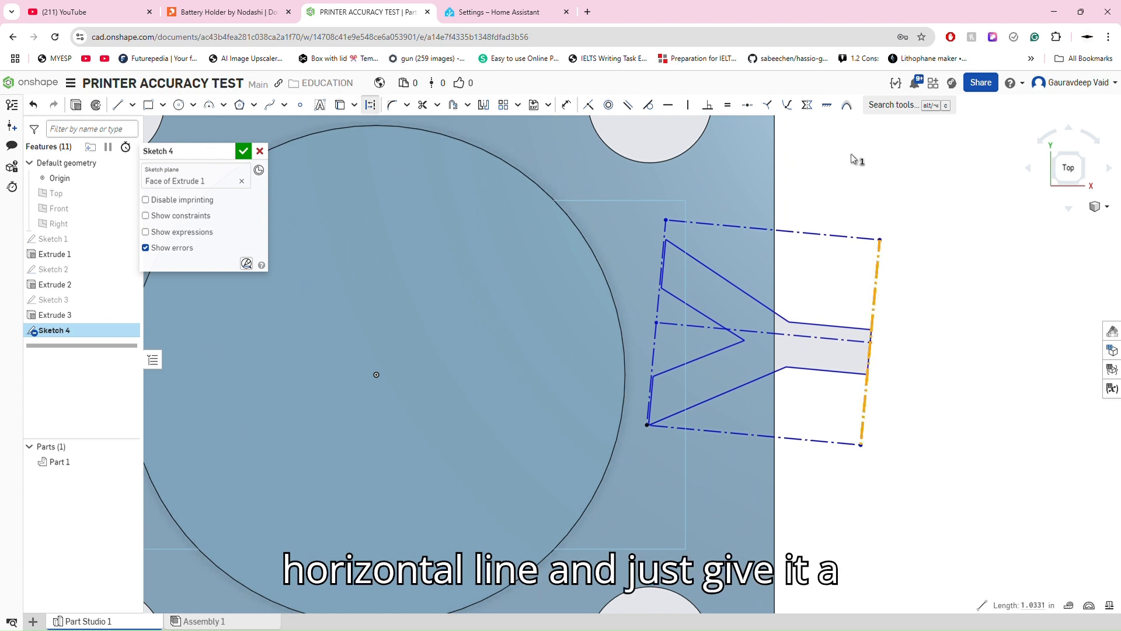
left_click(696, 110)
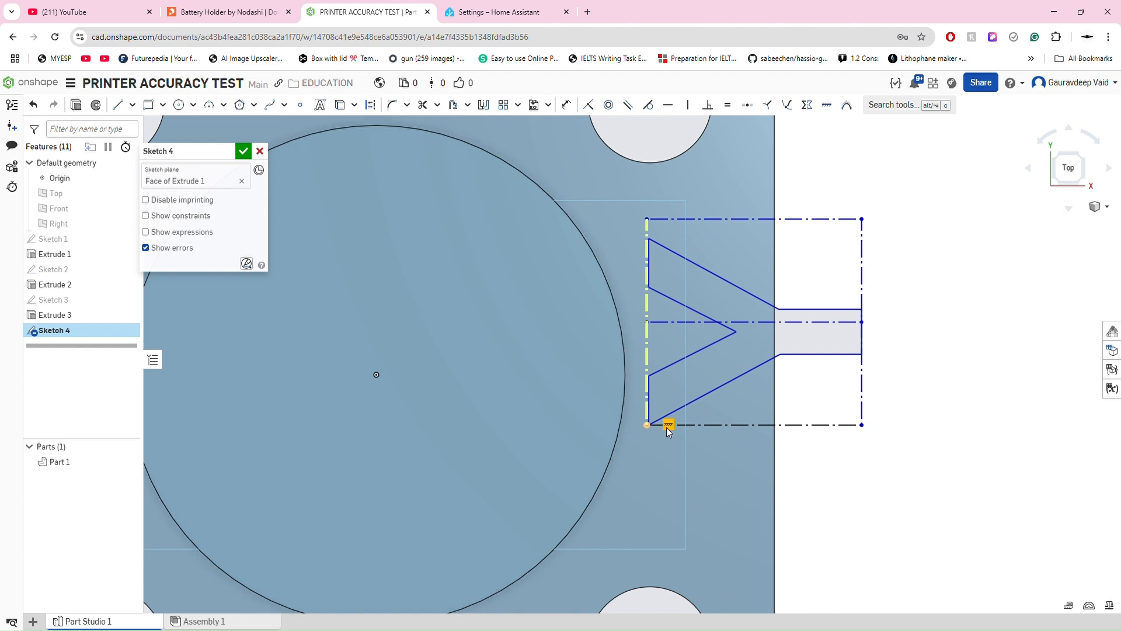
- Dimension the rotated Y text's height along its bounding box edge as 0.375 in
scroll(814, 247, "down", 8)
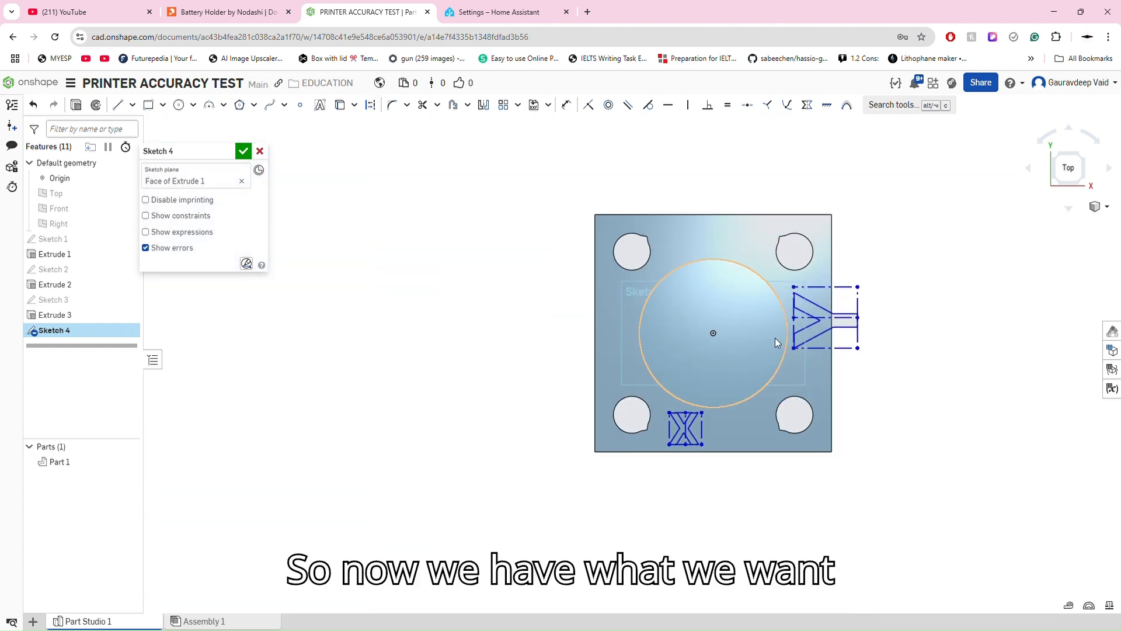
scroll(776, 339, "up", 4)
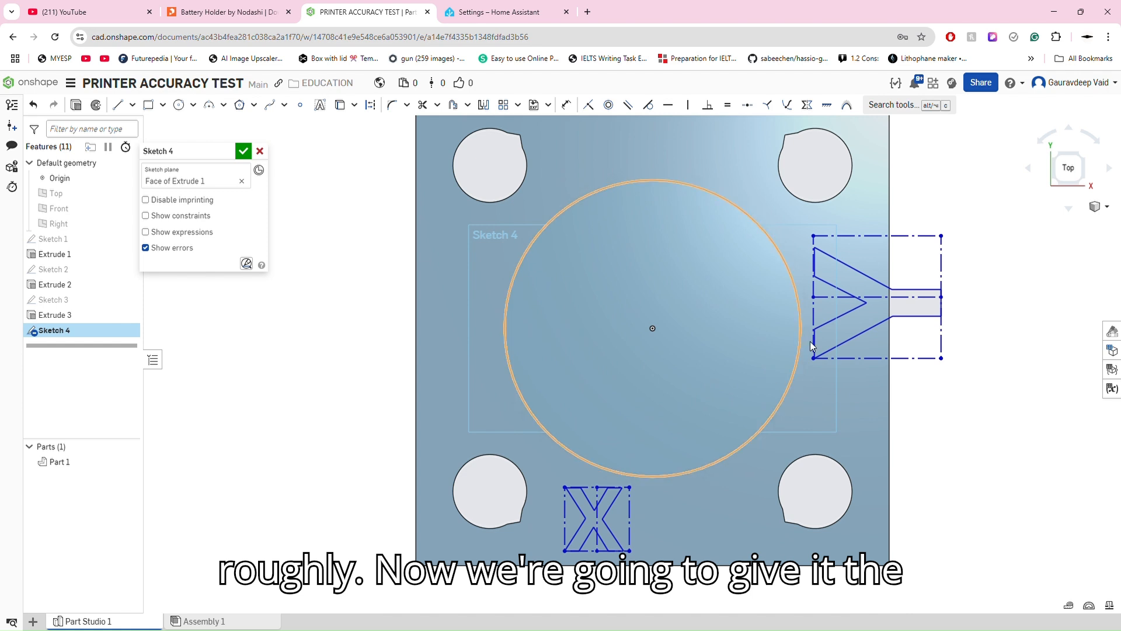
key("d")
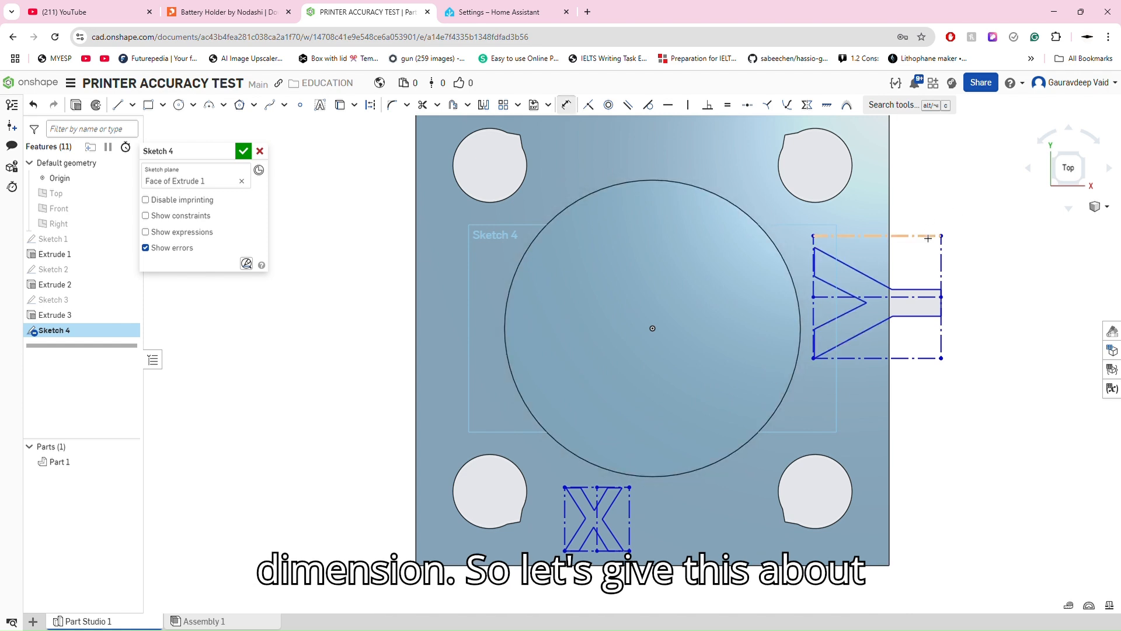
left_click(928, 236)
left_click(929, 215)
type(".3")
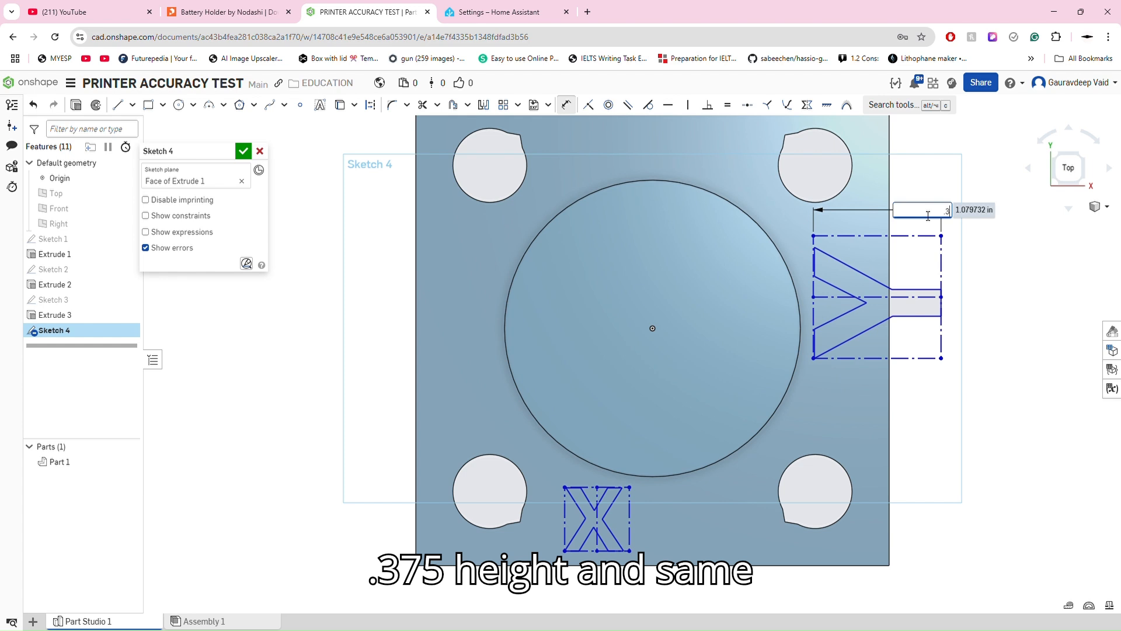
type("75")
key("Return")
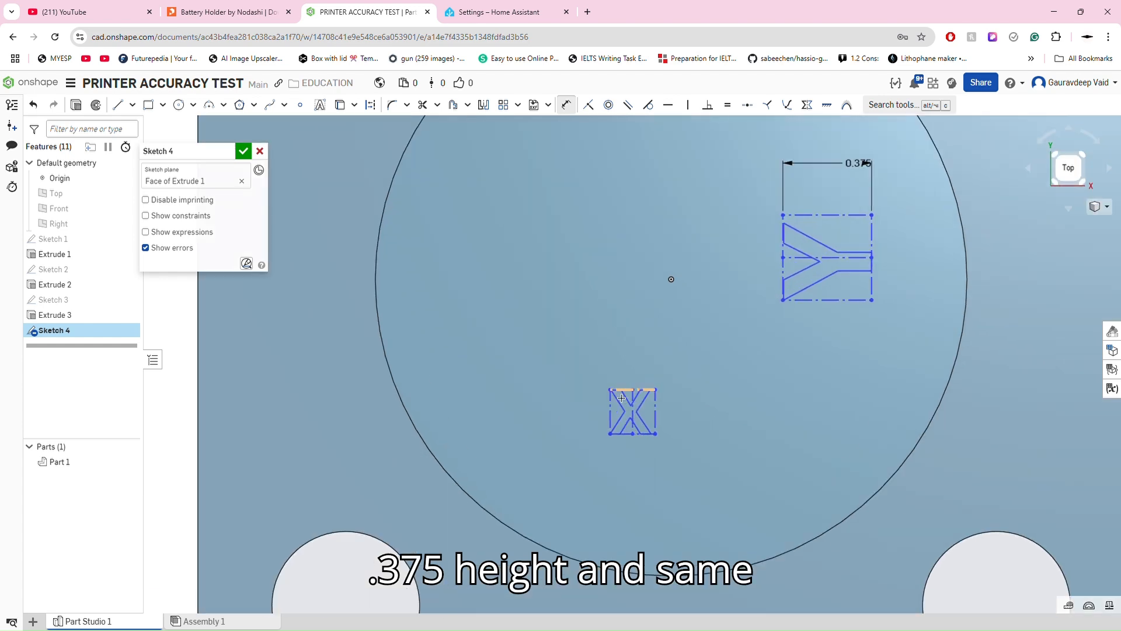
- Dimension the X text's height along its bounding box side as 0.375 in
scroll(634, 378, "up", 3)
left_click(663, 420)
left_click(683, 416)
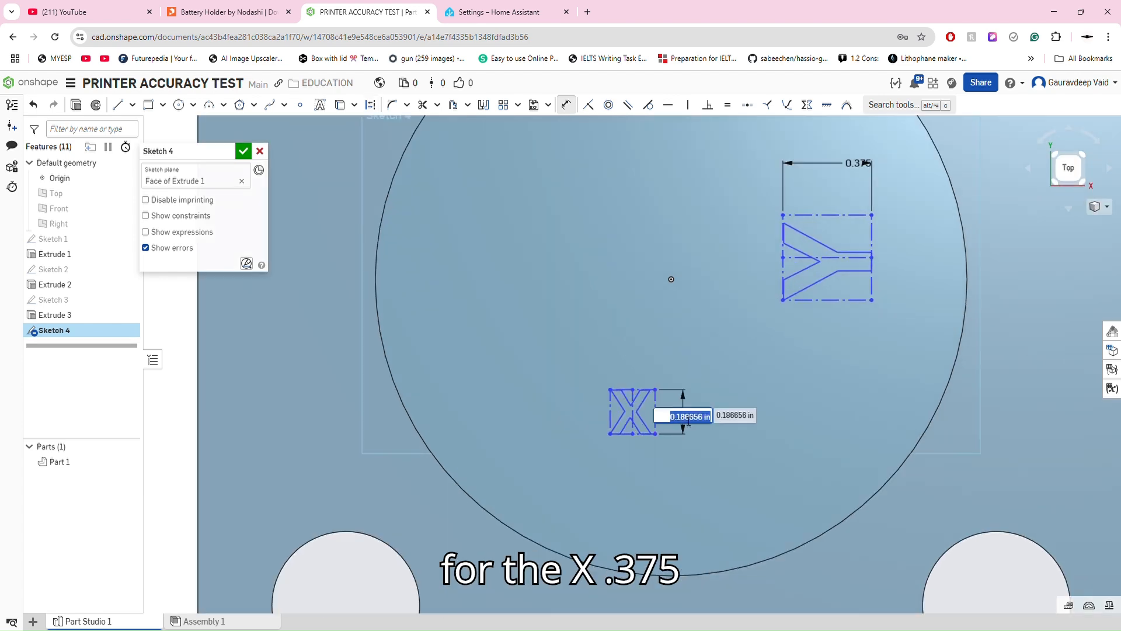
type(".375")
key("Return")
scroll(685, 415, "down", 3)
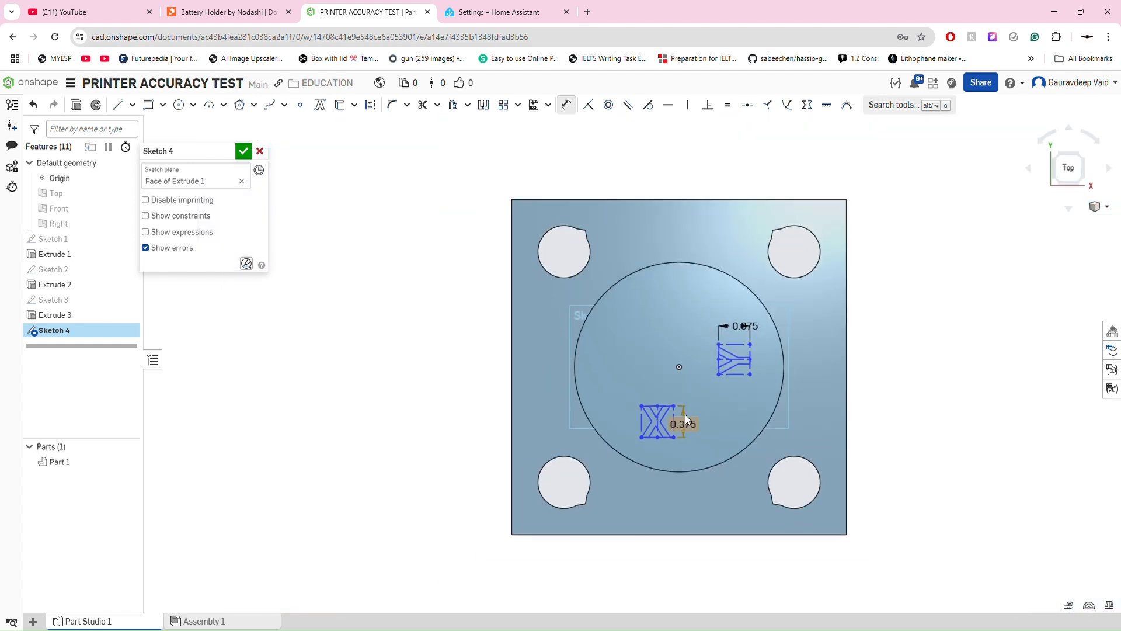
- Move the letter X just below the central circle and the letter Y just outside its right side
scroll(685, 415, "up", 1)
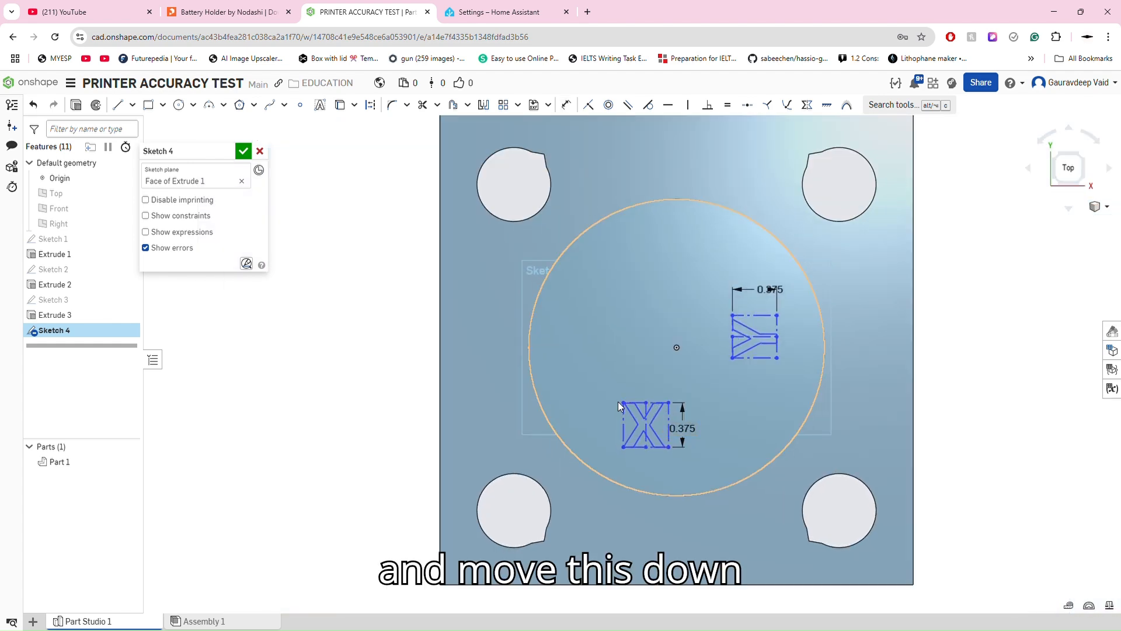
mouse_move(622, 402)
left_mouse_down()
mouse_move(606, 498)
mouse_move(649, 522)
mouse_move(657, 502)
left_mouse_up()
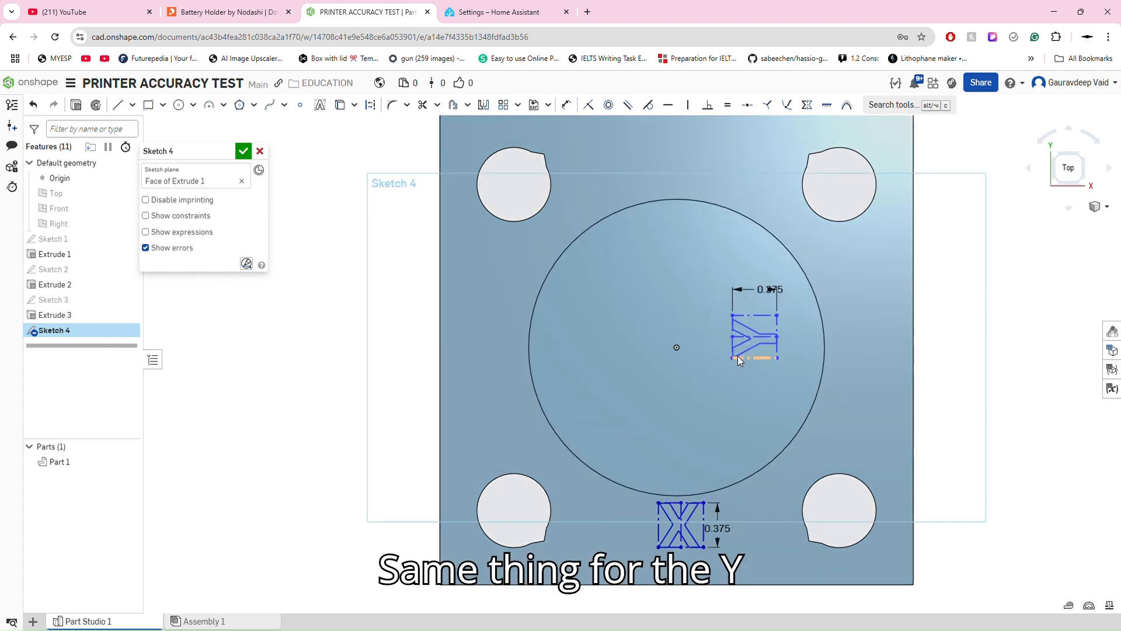
mouse_move(734, 337)
left_mouse_down()
mouse_move(846, 349)
mouse_move(845, 384)
left_mouse_up()
scroll(855, 346, "down", 2)
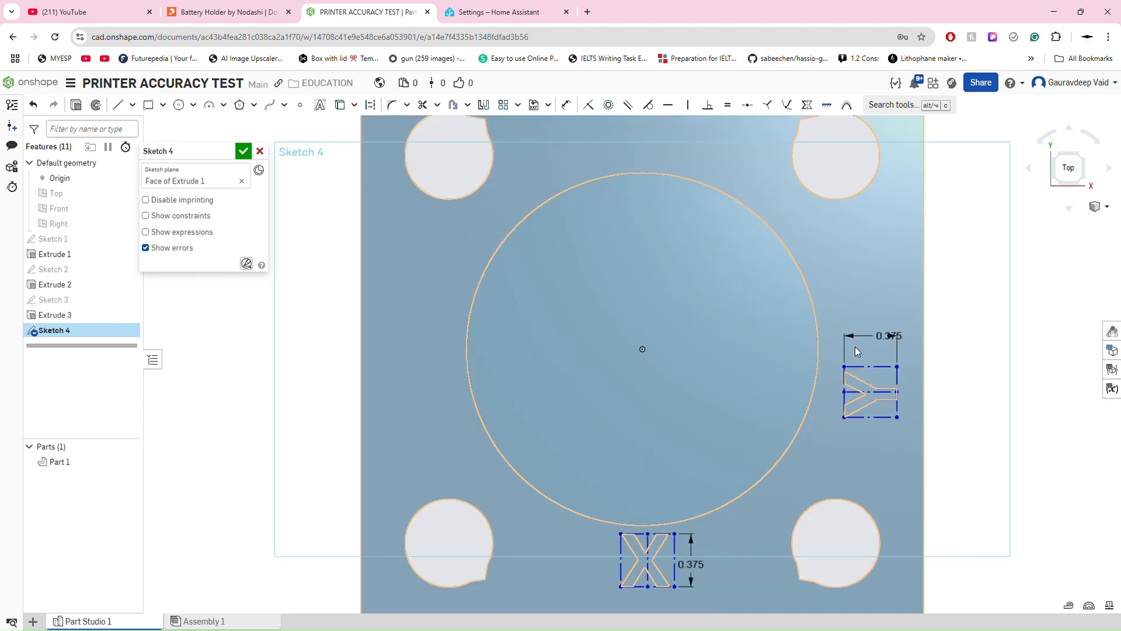
scroll(844, 391, "up", 3)
scroll(724, 500, "down", 4)
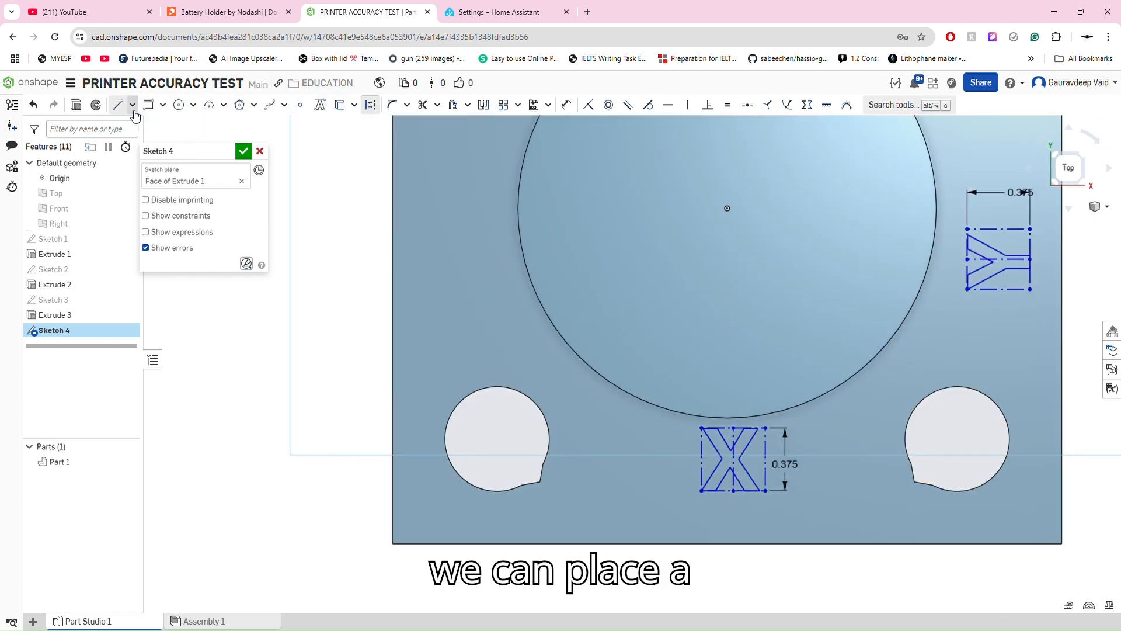
- Draw construction centre lines from the circle's centre to the X box's top midpoint and the Y box's left midpoint
left_click(117, 104)
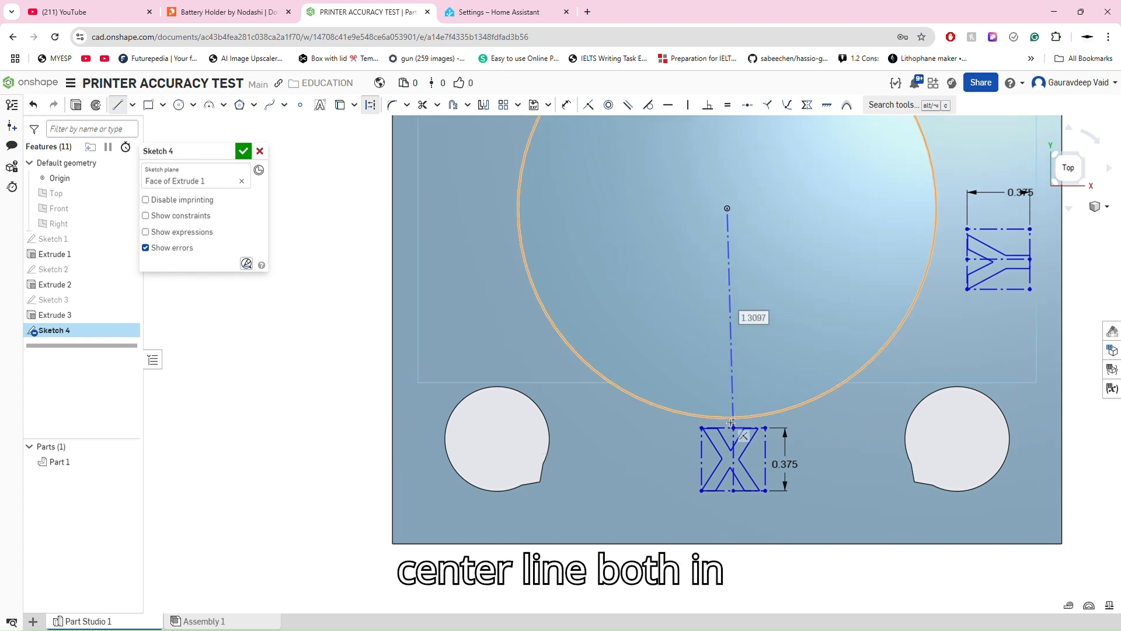
left_click(731, 423)
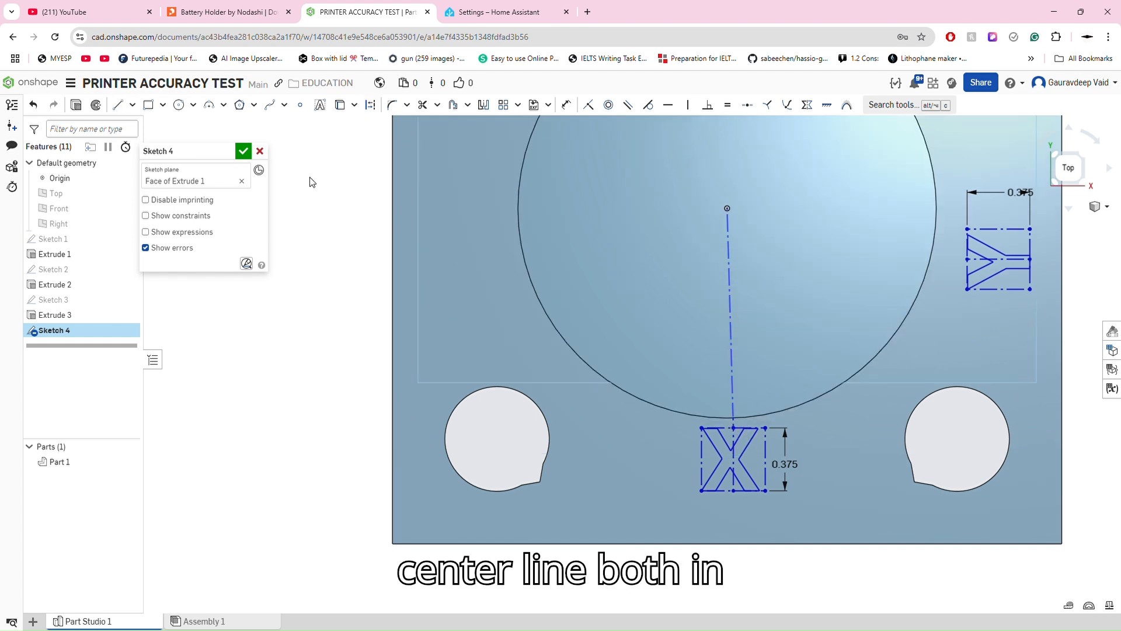
left_click(378, 107)
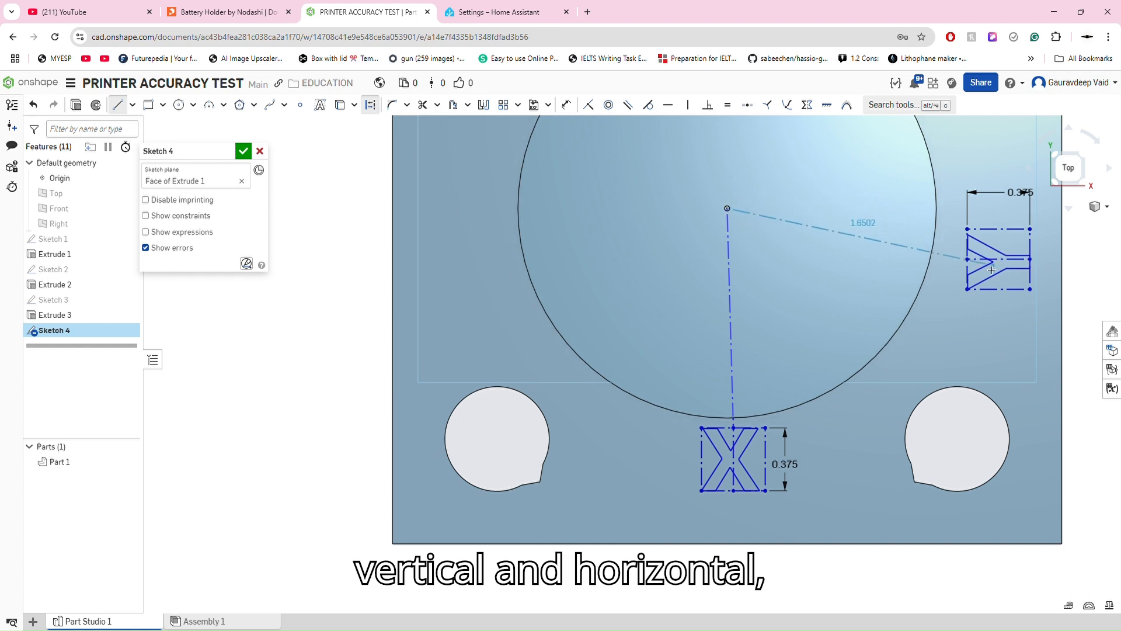
left_click(965, 256)
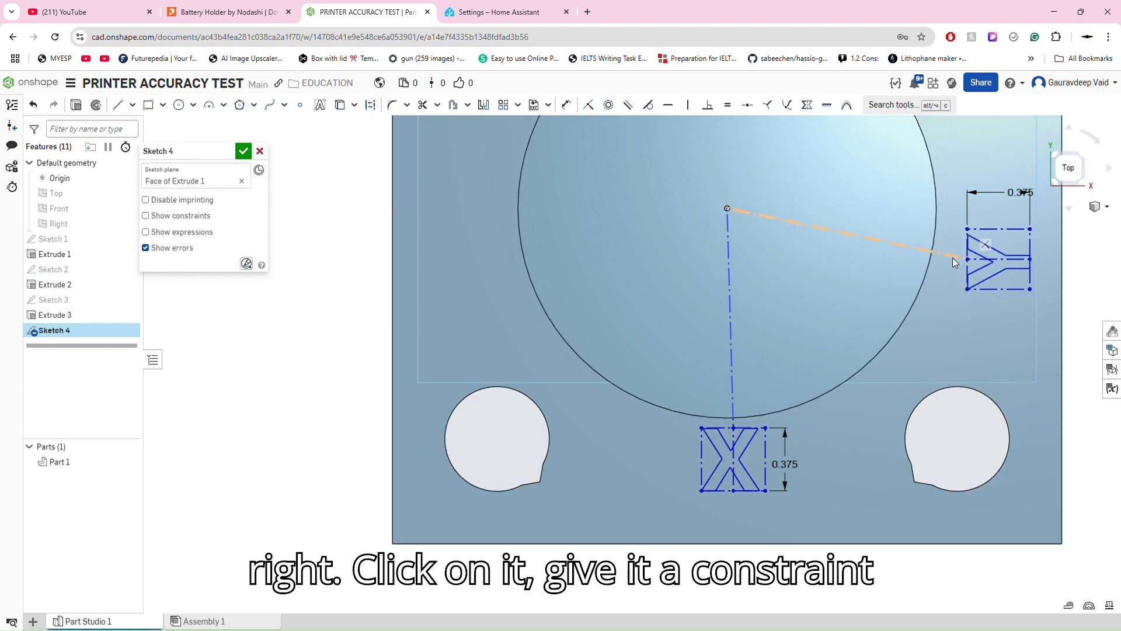
- Constrain the centre line to the Y horizontal and the one to the X vertical, nudging the X slightly downward
left_click(952, 256)
left_click(678, 107)
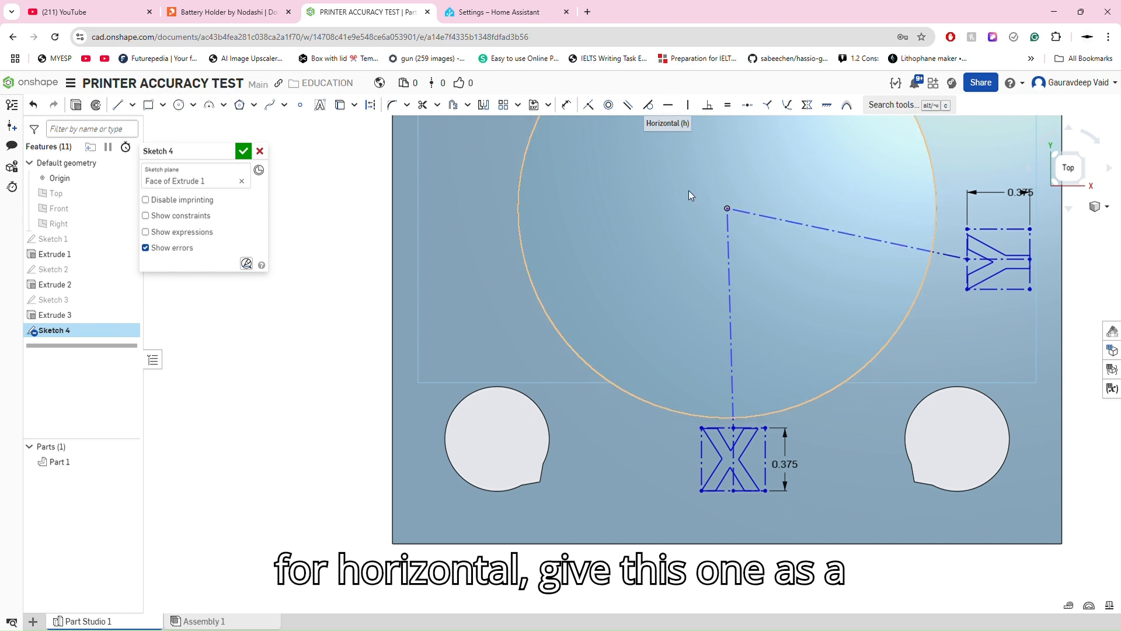
left_click(728, 257)
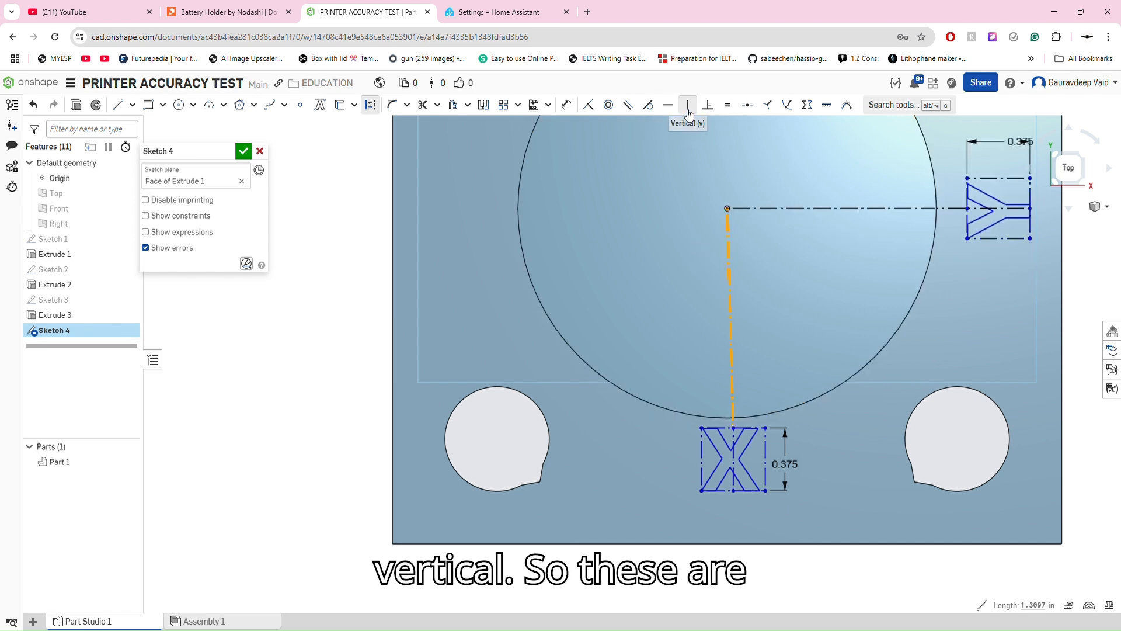
left_click(688, 106)
scroll(745, 432, "down", 2)
scroll(739, 446, "up", 1)
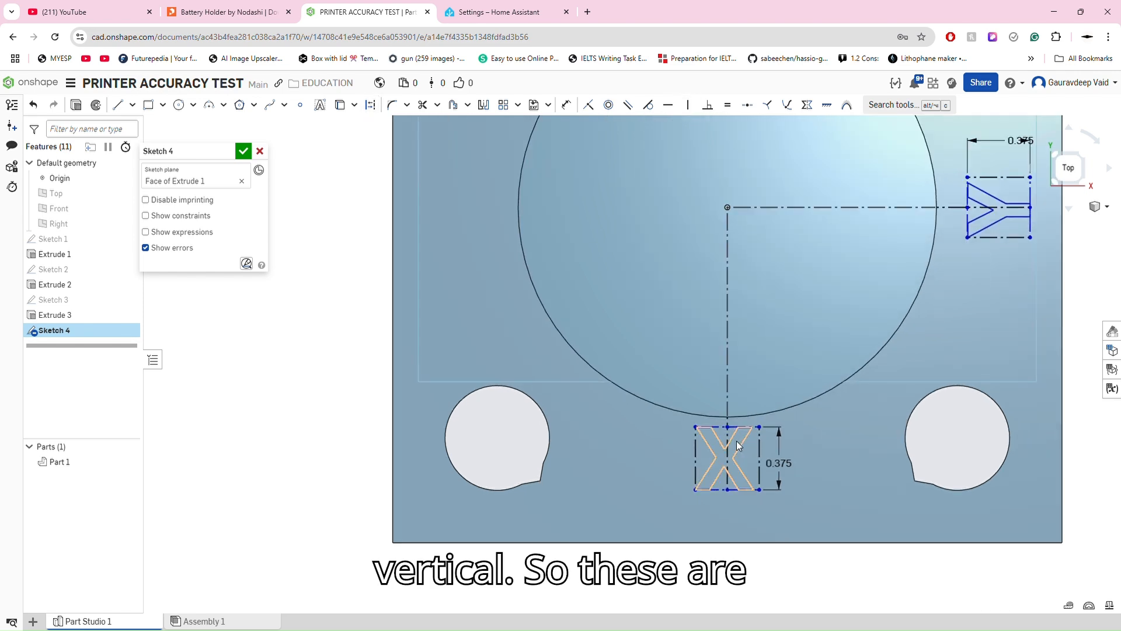
mouse_move(726, 491)
left_mouse_down()
mouse_move(729, 507)
mouse_move(729, 495)
left_mouse_up()
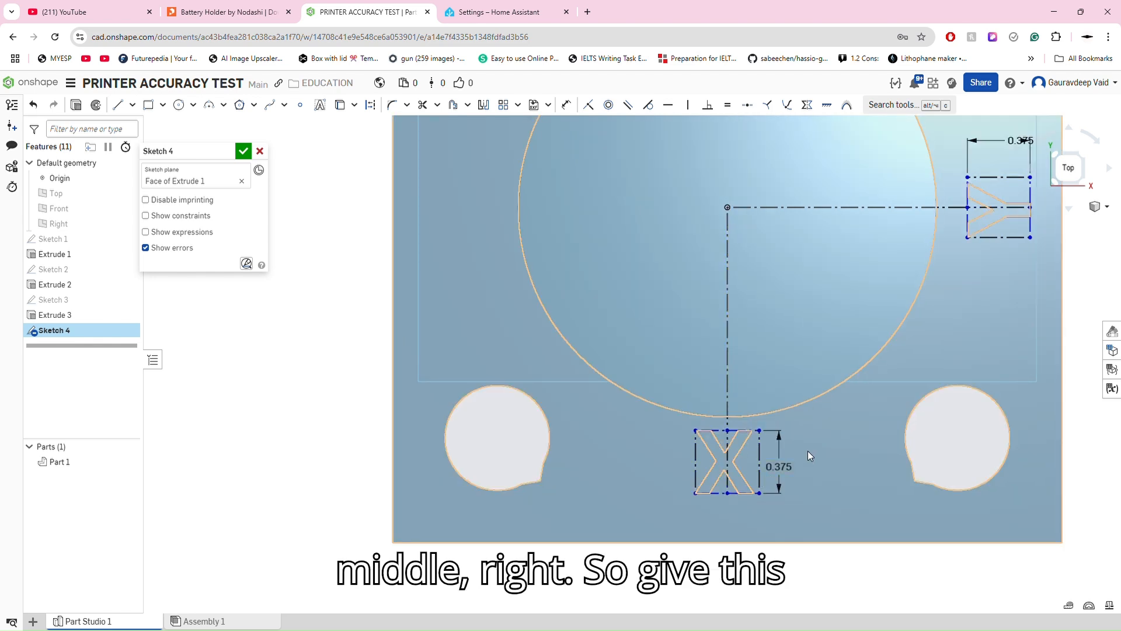
- Place a sketch point where the vertical centre line crosses the central circle's lower edge
key("d")
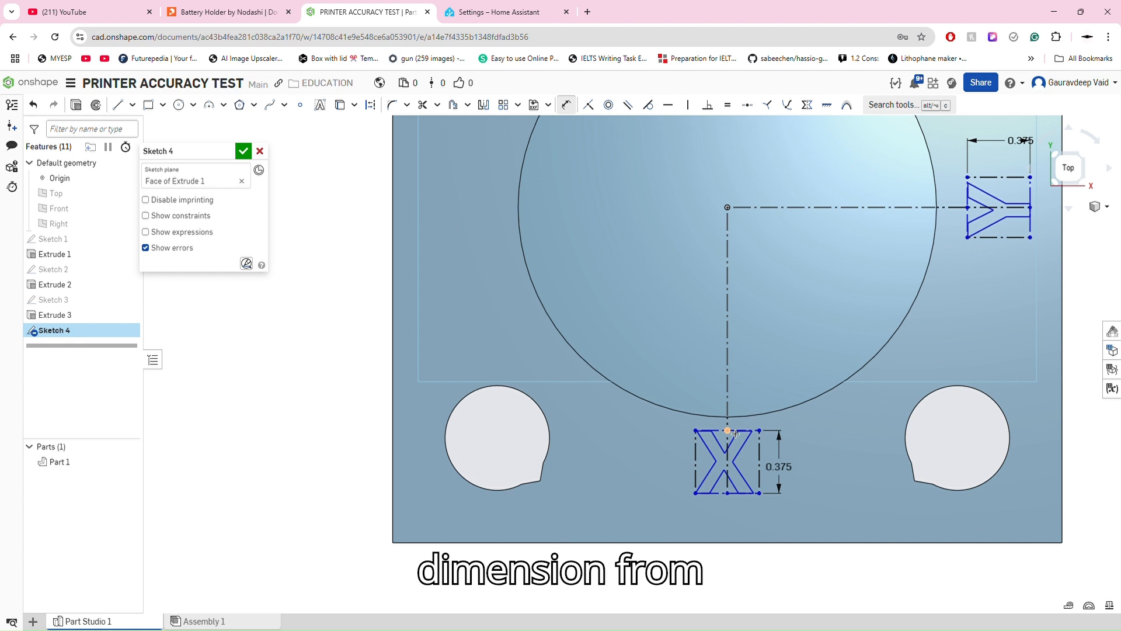
left_click(728, 431)
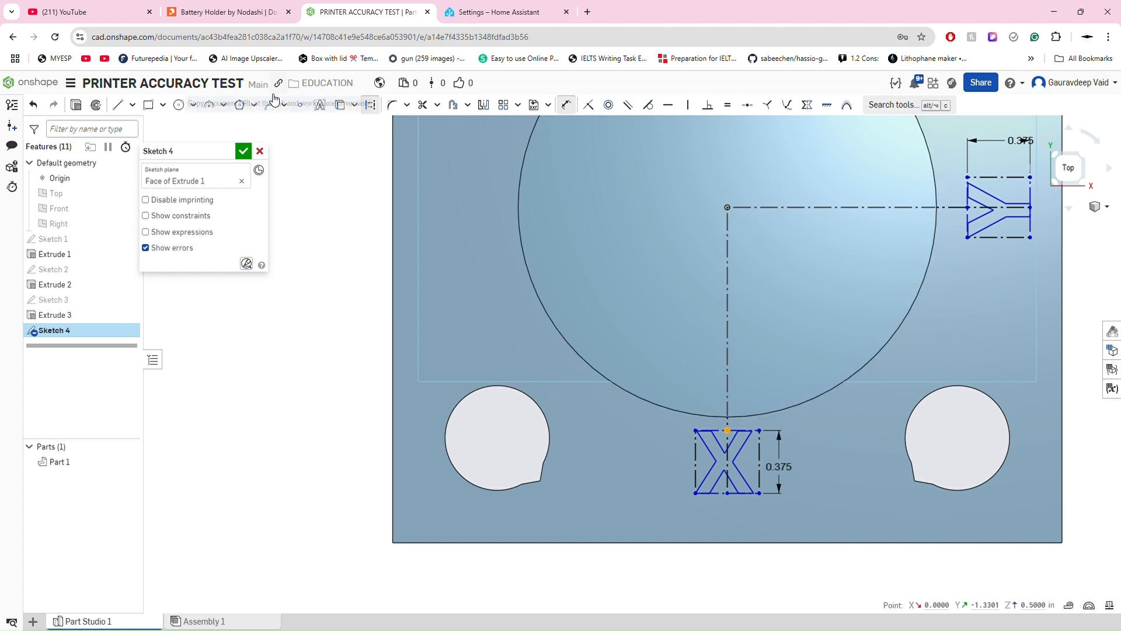
left_click(302, 107)
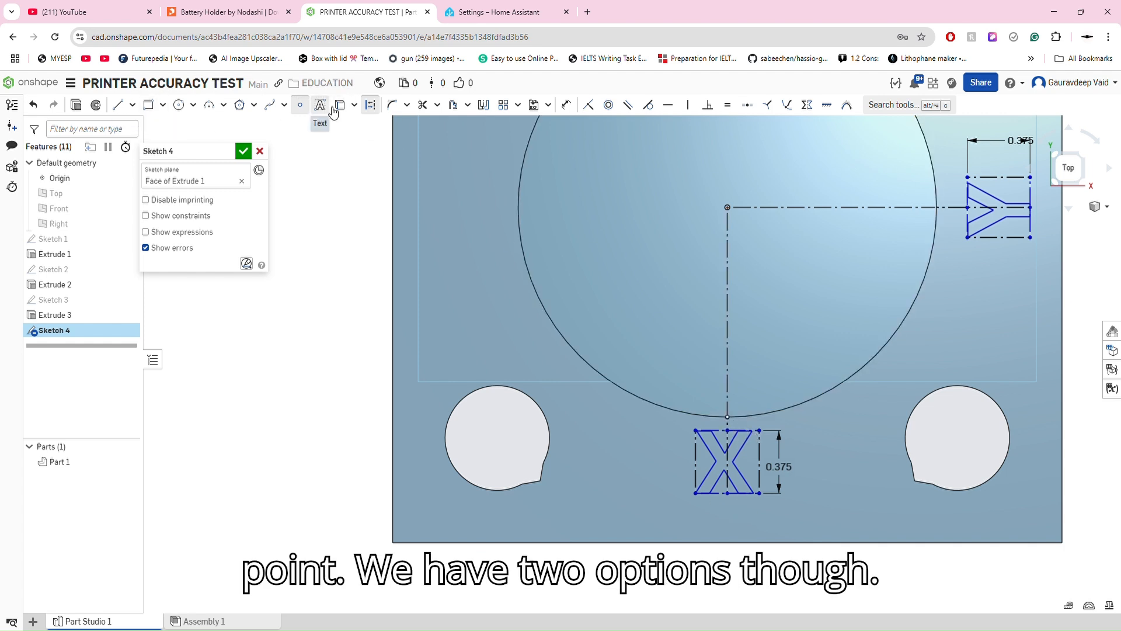
- Dimension the gap between the circle's bottom point and the X box's top midpoint to 0.08 in
left_click(566, 105)
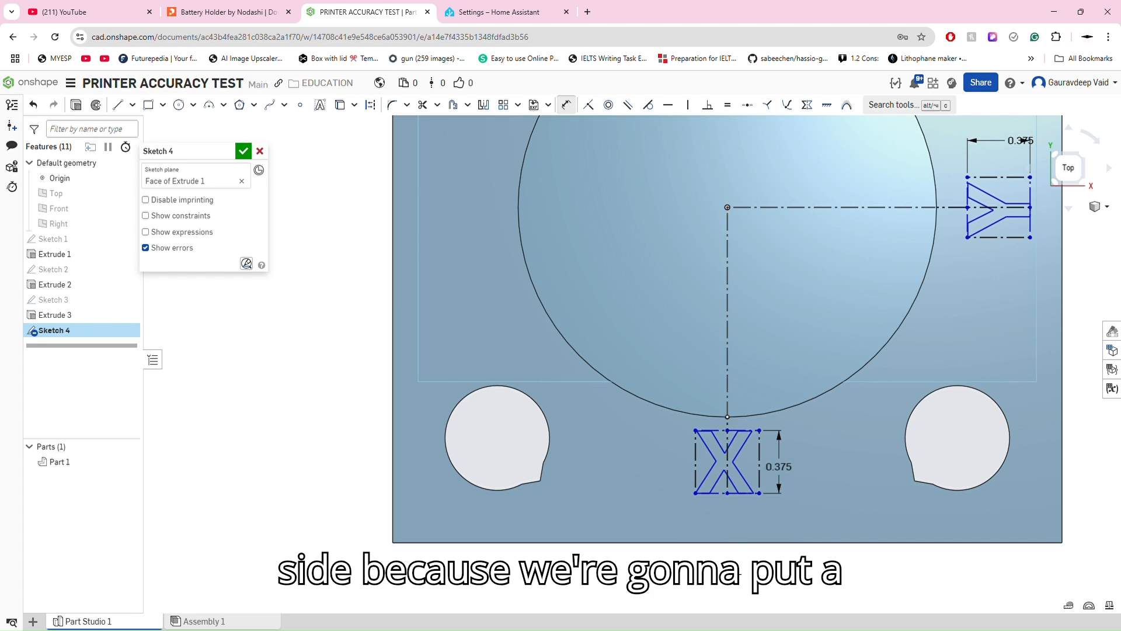
scroll(728, 558, "up", 6)
mouse_move(726, 551)
right_mouse_down()
mouse_move(725, 437)
mouse_move(734, 469)
mouse_move(743, 463)
right_mouse_up()
scroll(725, 437, "down", 6)
left_click(1072, 158)
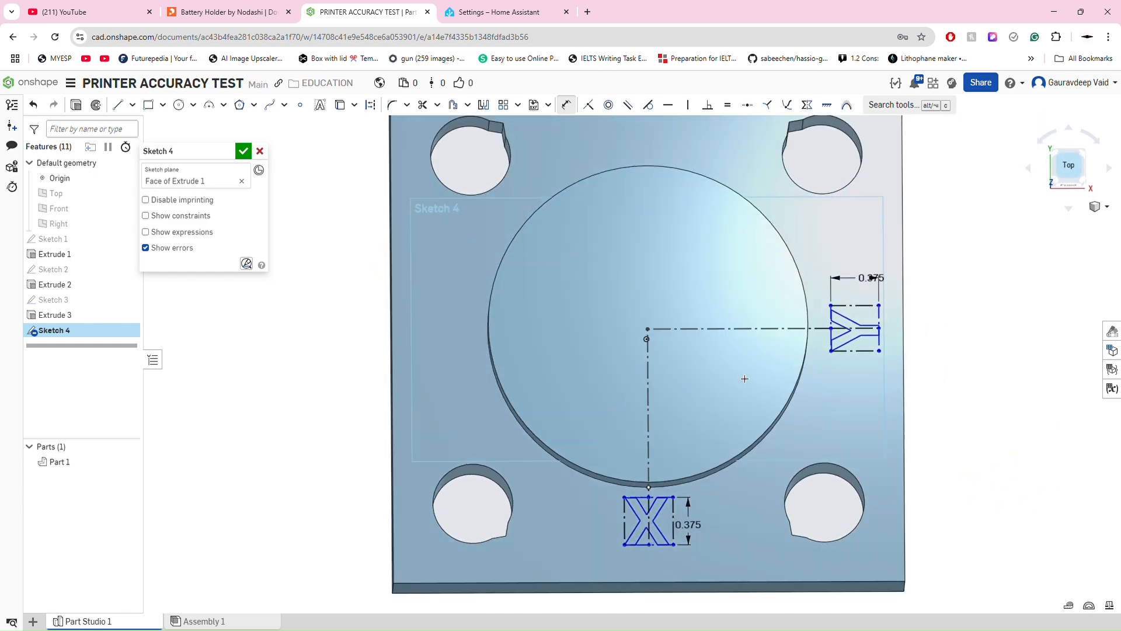
scroll(629, 524, "up", 4)
left_click(685, 420)
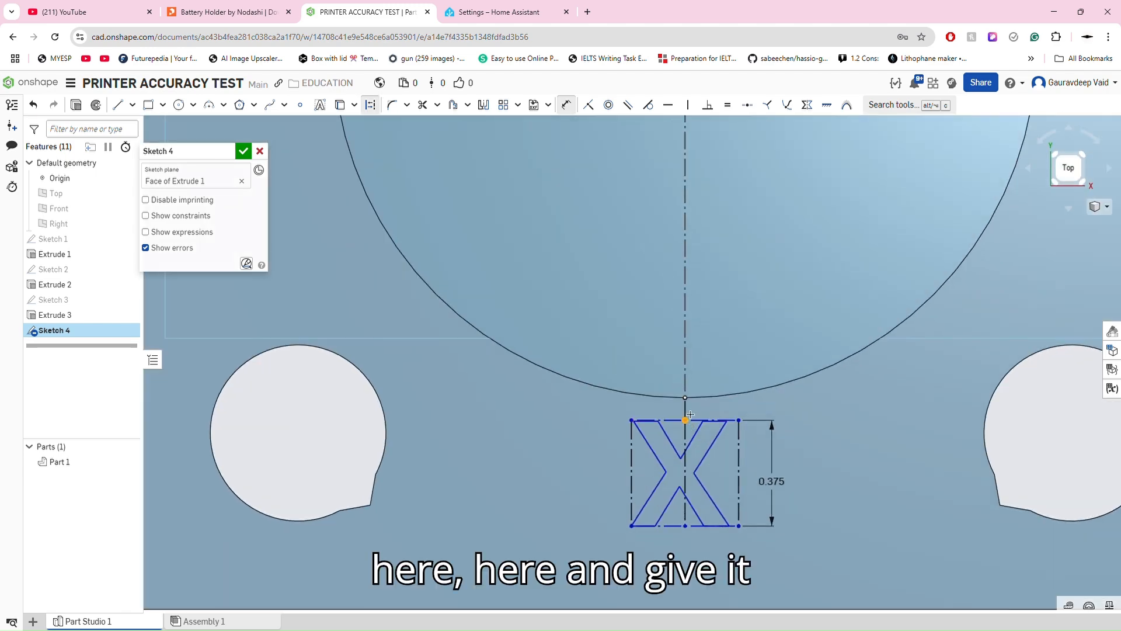
left_click(685, 397)
left_click(813, 402)
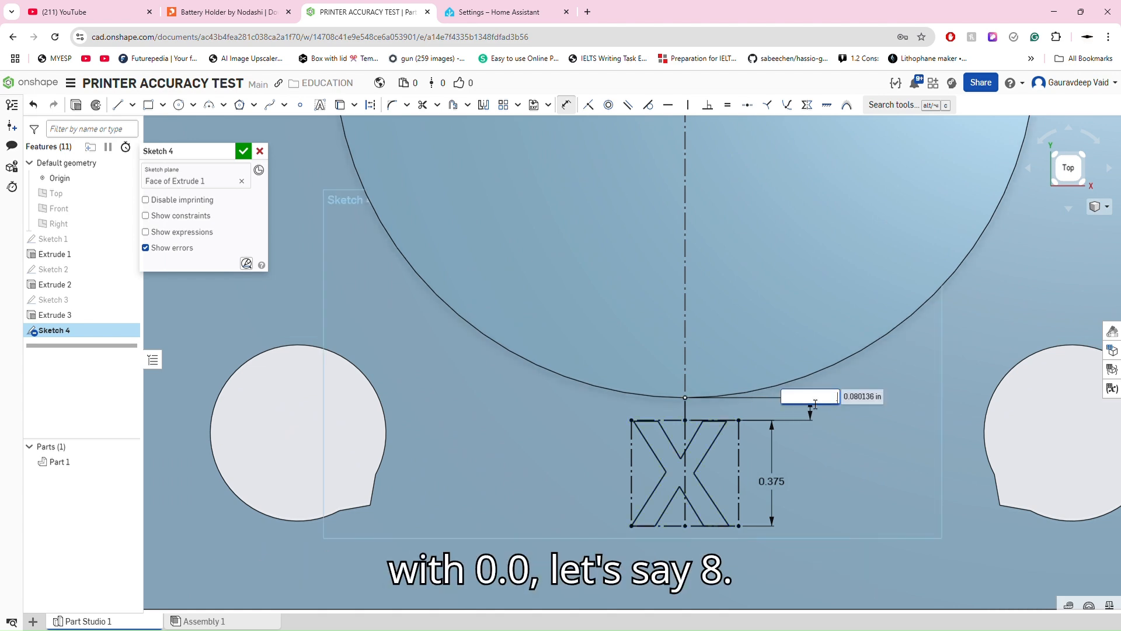
type("0.08")
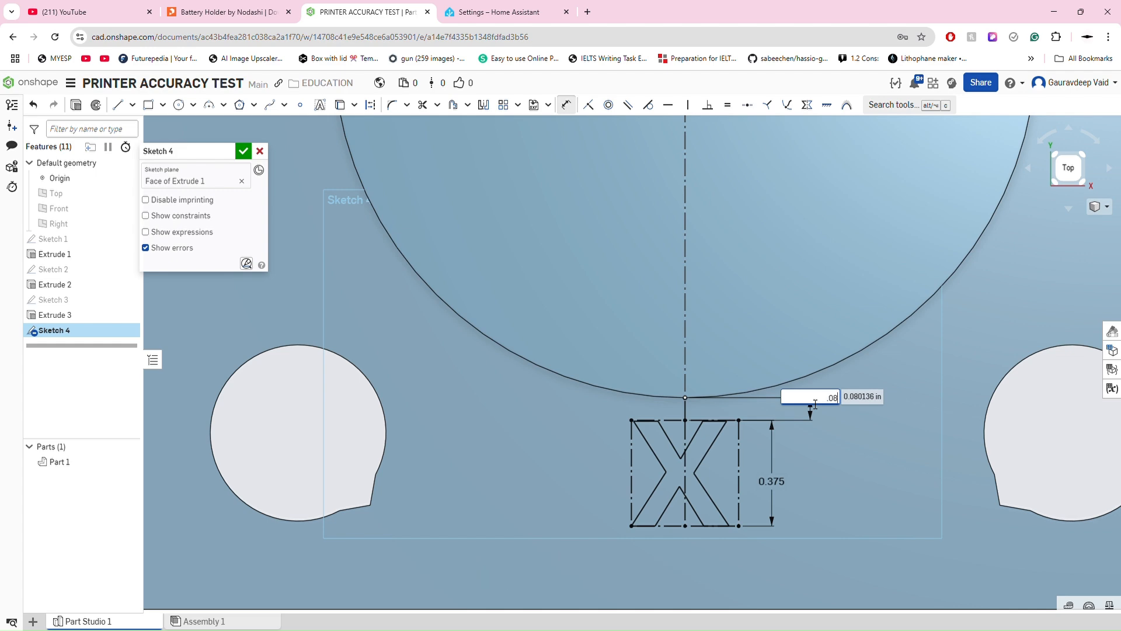
key("Return")
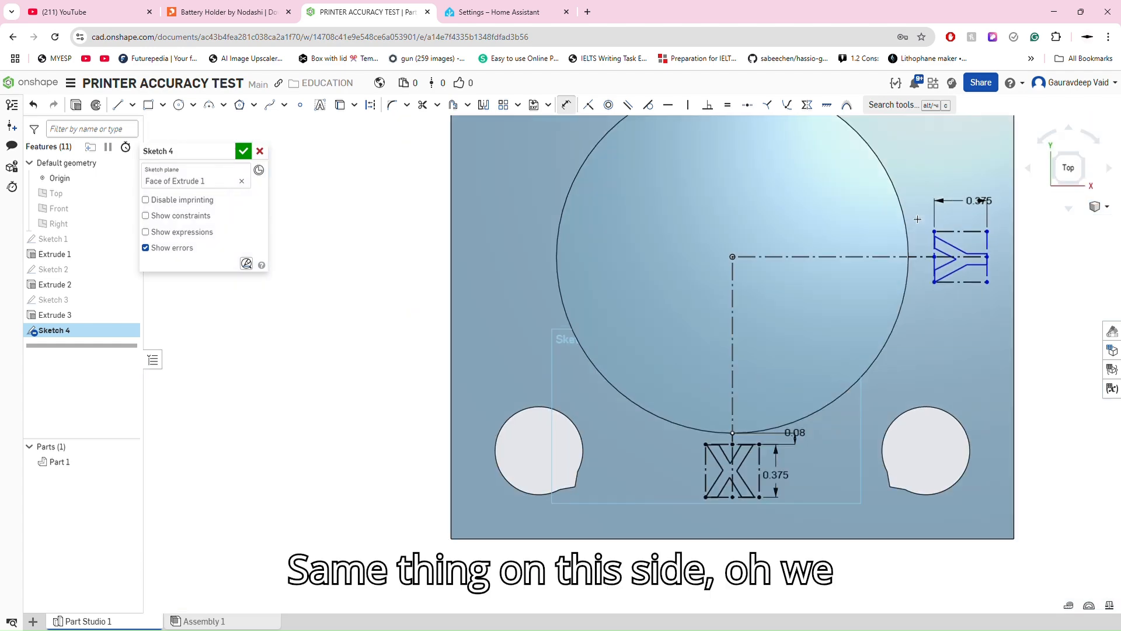
- Place a sketch point where the horizontal centre line crosses the right edge of the central circle
scroll(918, 219, "up", 1)
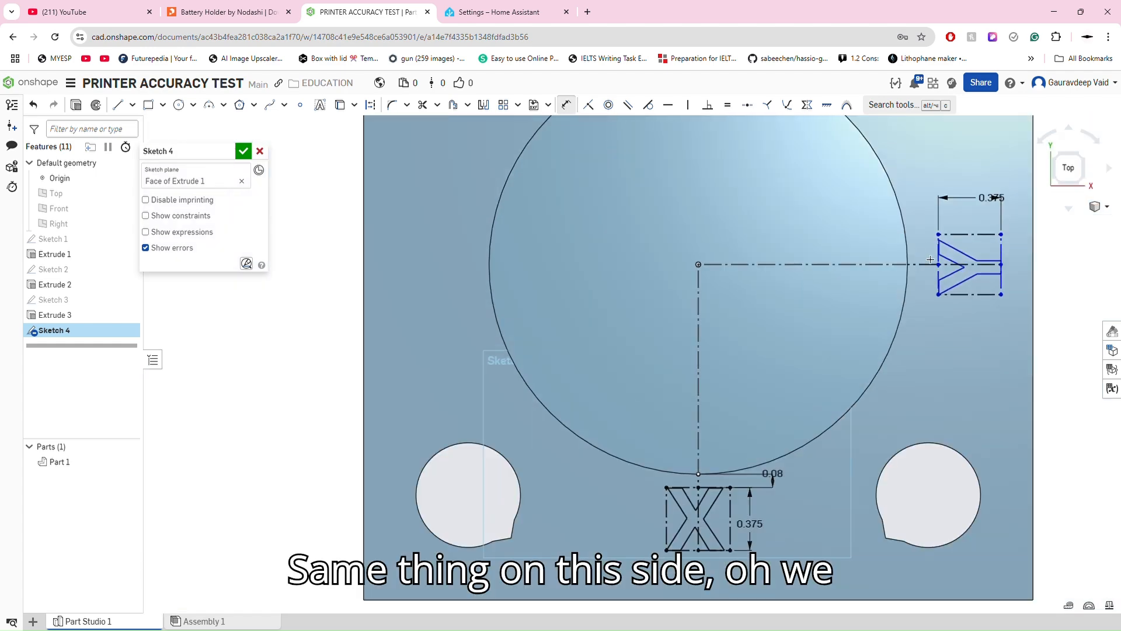
left_click(930, 265)
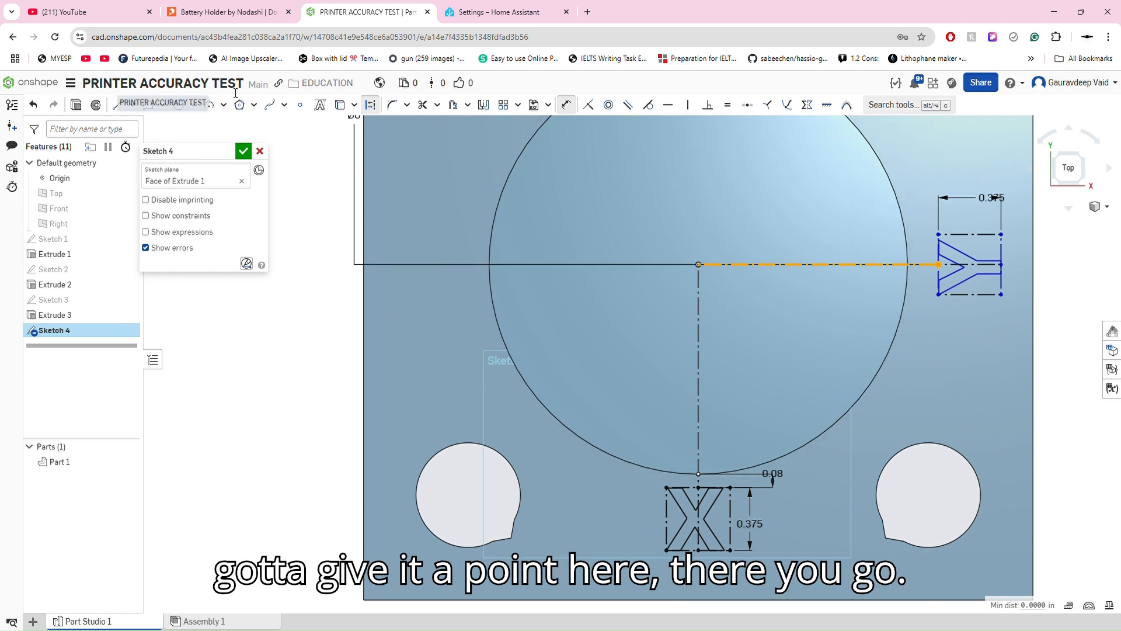
left_click(300, 105)
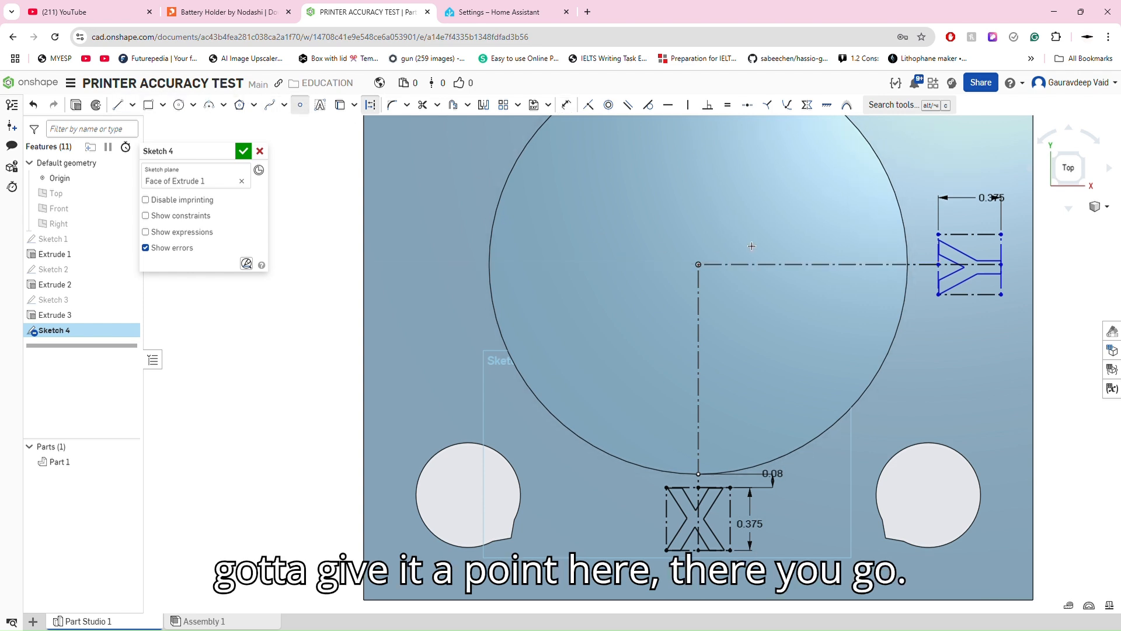
left_click(910, 267)
- Dimension the gap between the circle's right point and the Y box's left midpoint to 0.08 in
key("d")
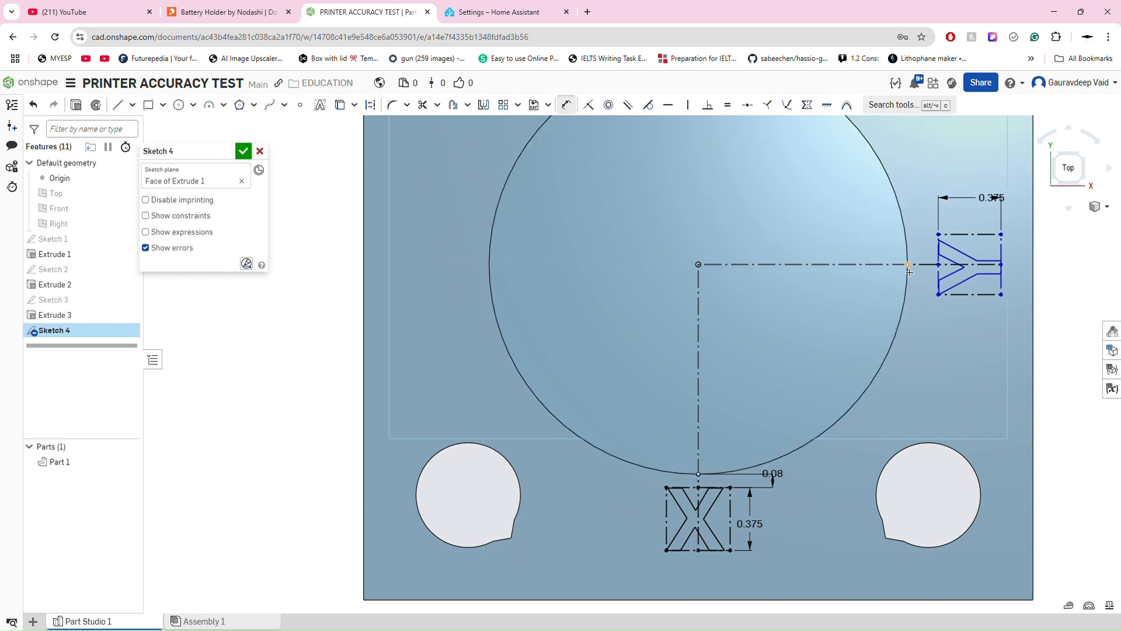
left_click(909, 267)
left_click(936, 267)
left_click(935, 251)
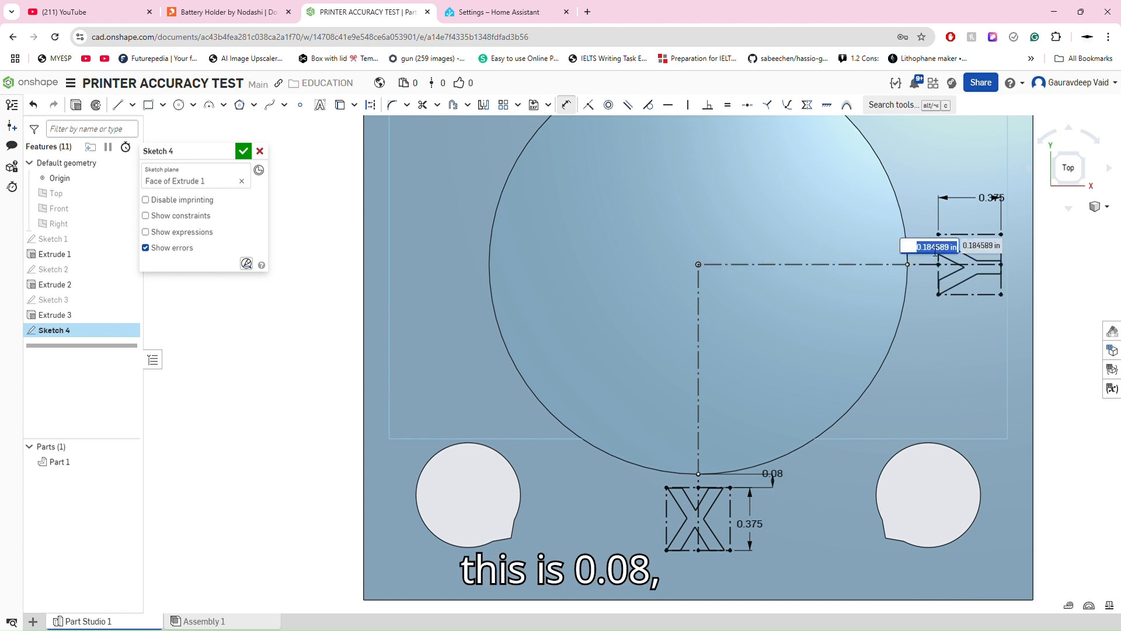
type(".08")
key("Return")
scroll(935, 251, "down", 5)
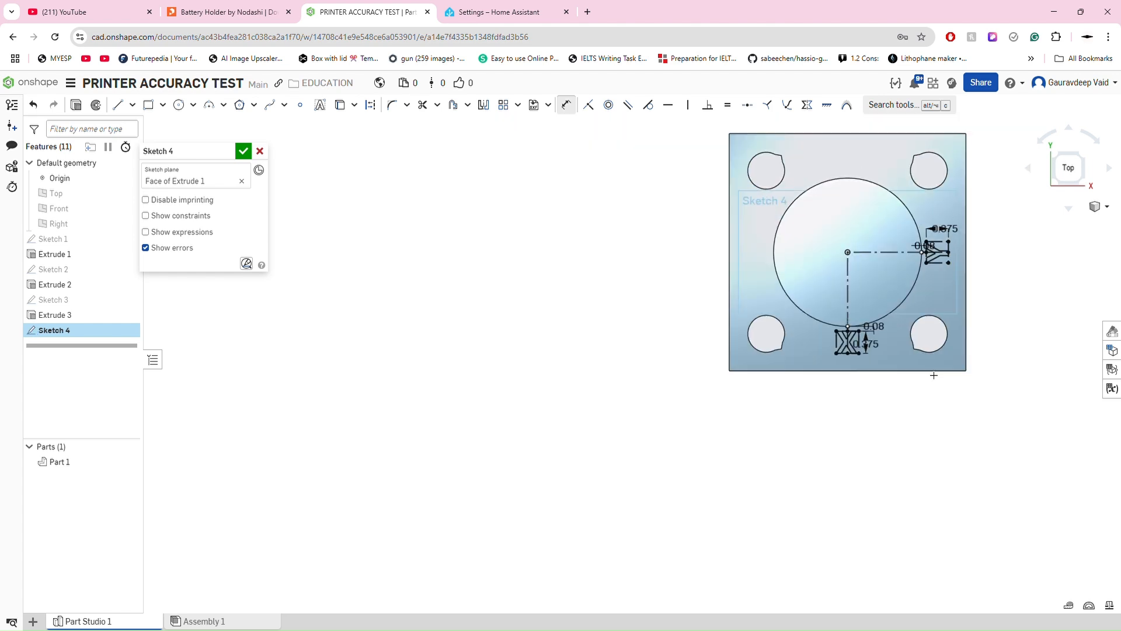
scroll(946, 328, "up", 3)
scroll(923, 345, "down", 3)
scroll(900, 364, "up", 3)
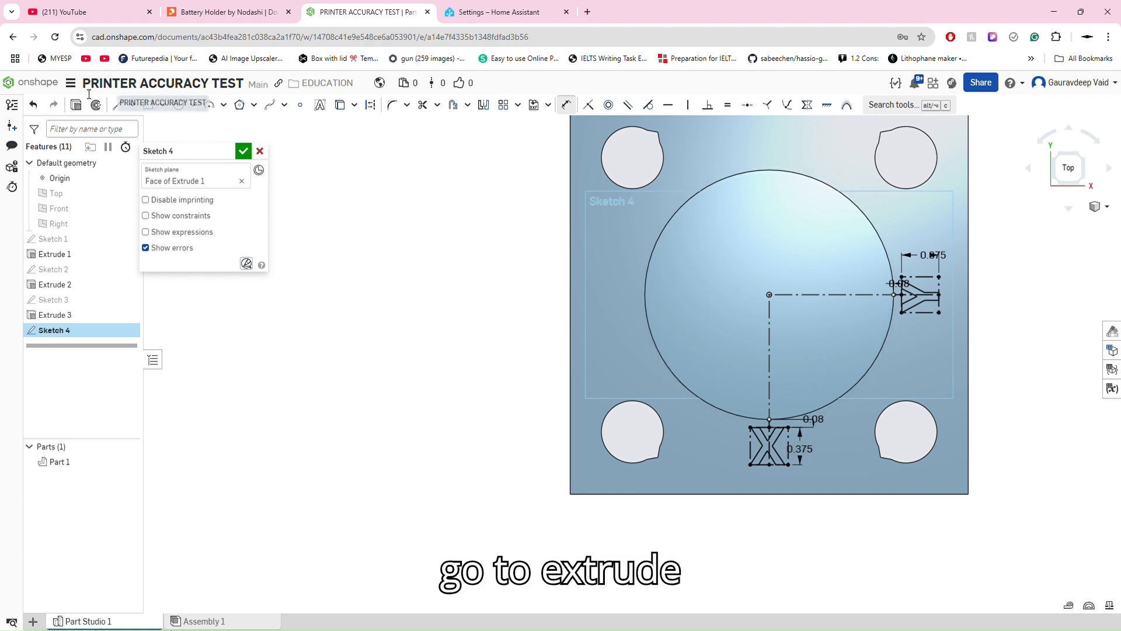
- Extrude the X and Y letters as an added blind solid with depth 0.2mm*3, and inspect the raised letters
key("shift+e")
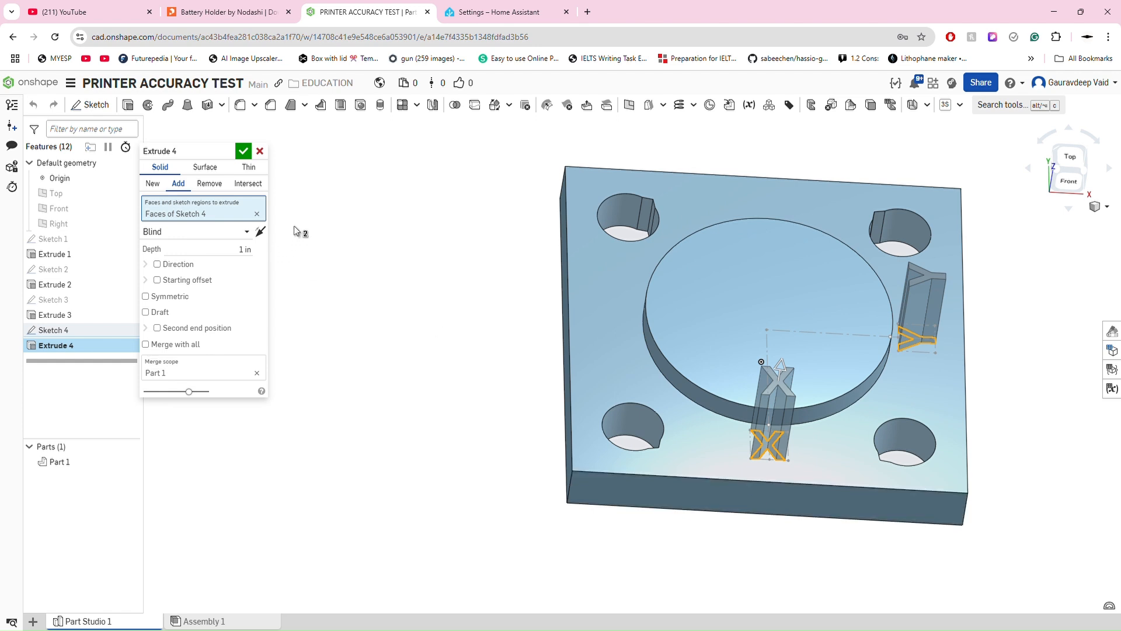
left_click(246, 250)
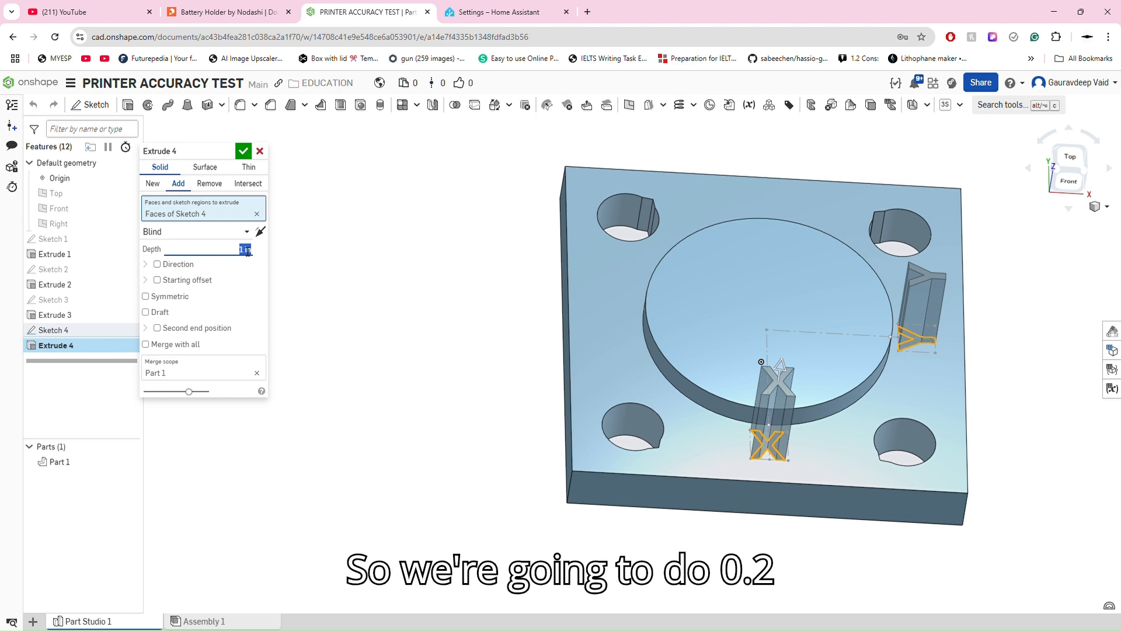
type("0.")
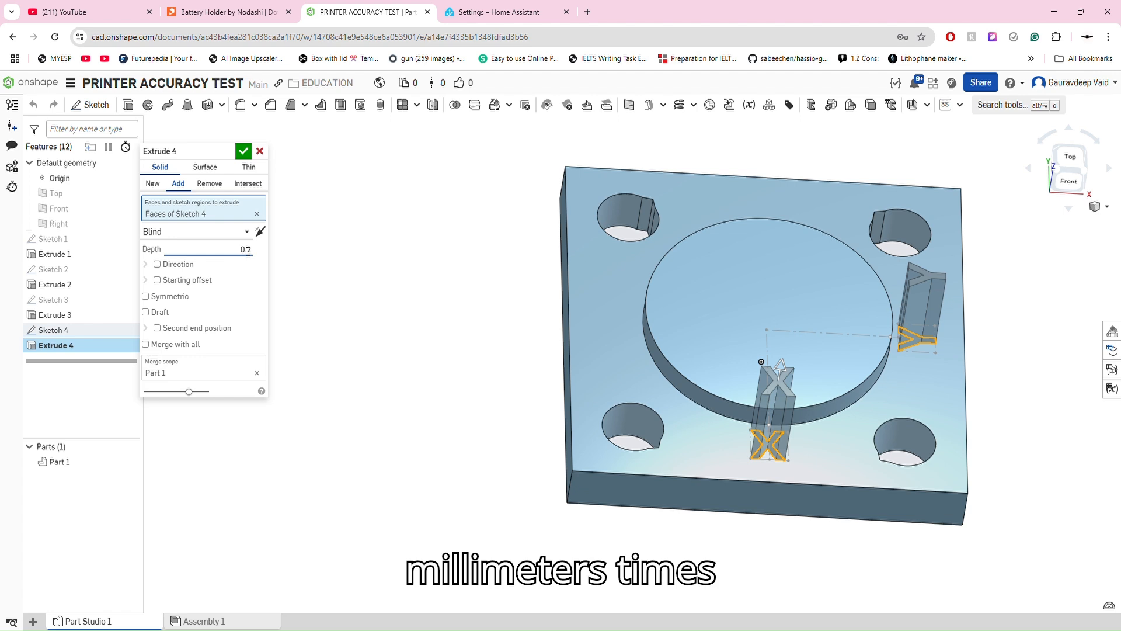
type("2mm*")
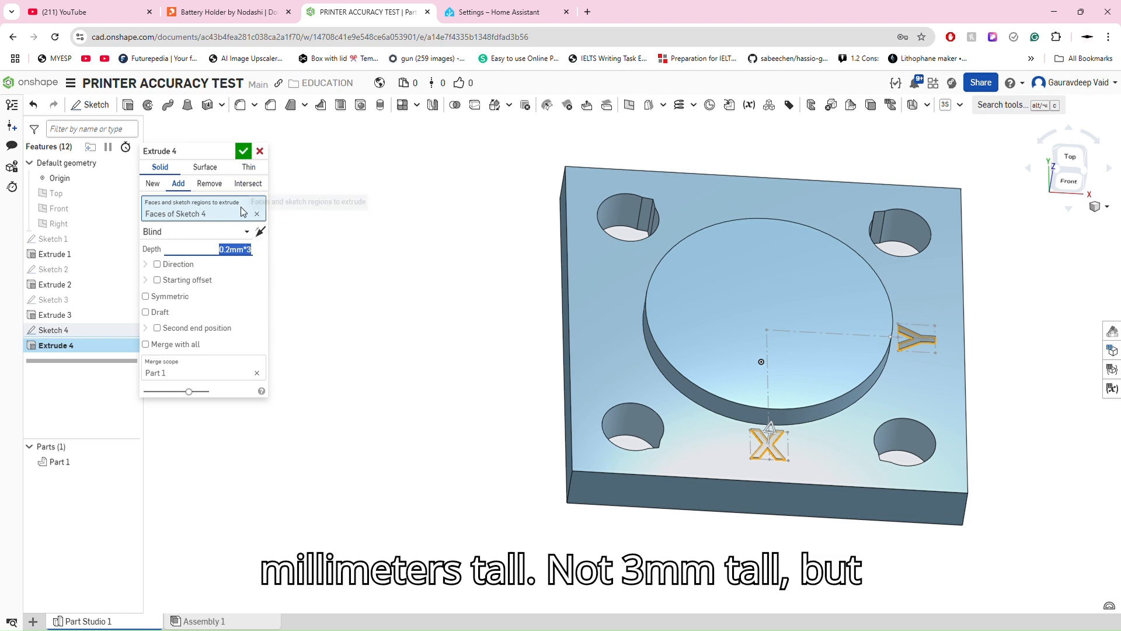
left_click(243, 150)
scroll(778, 555, "up", 3)
mouse_move(778, 555)
right_mouse_down()
mouse_move(775, 534)
mouse_move(775, 559)
right_mouse_up()
scroll(775, 533, "down", 3)
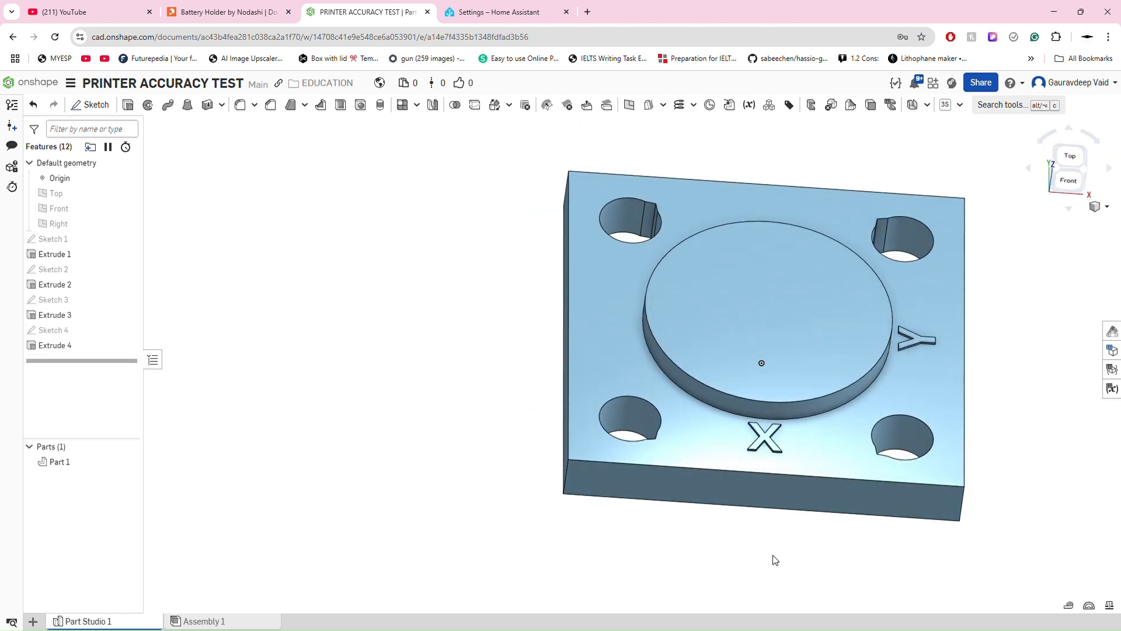
left_click(1067, 171)
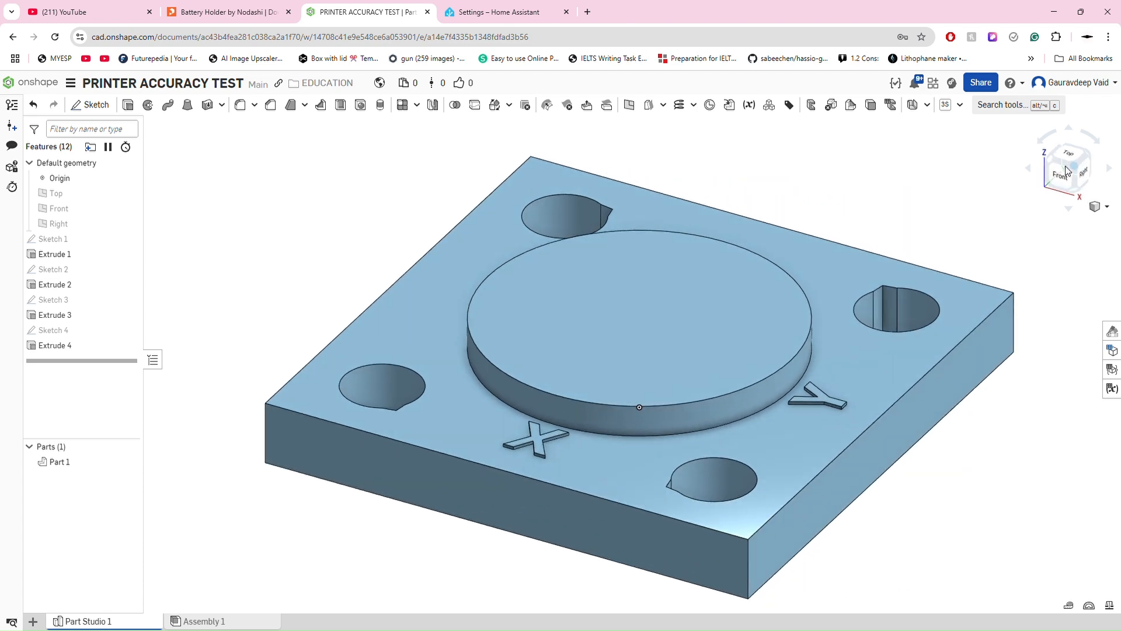
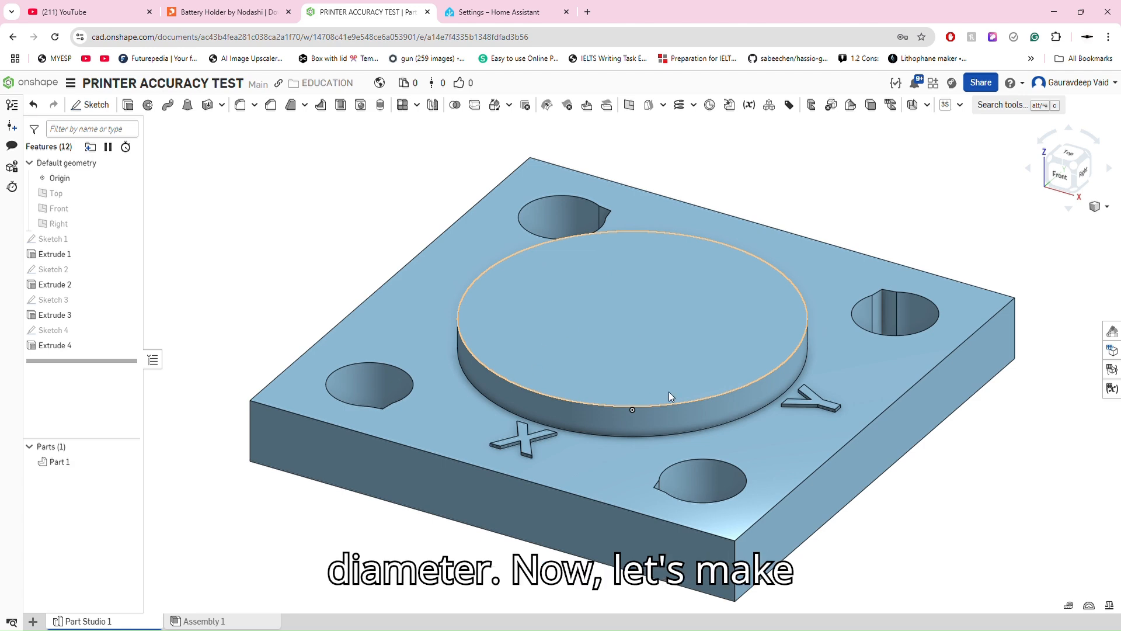
- Start a new sketch on the top face of the central disc, viewed from the top
right_click_drag(681, 299, 685, 328)
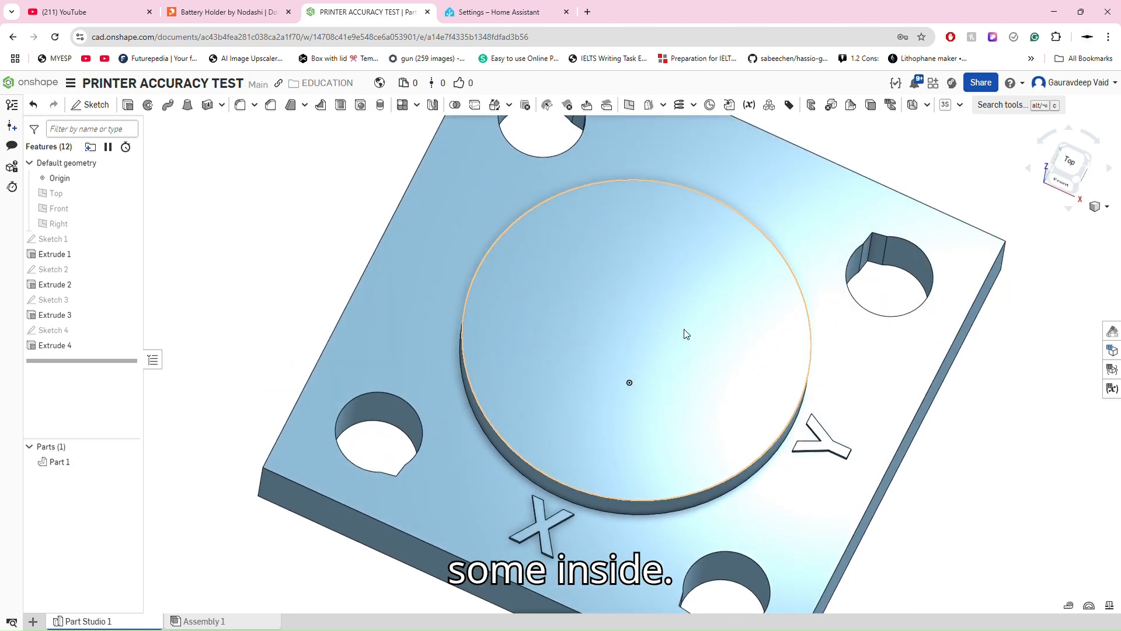
left_click(1068, 160)
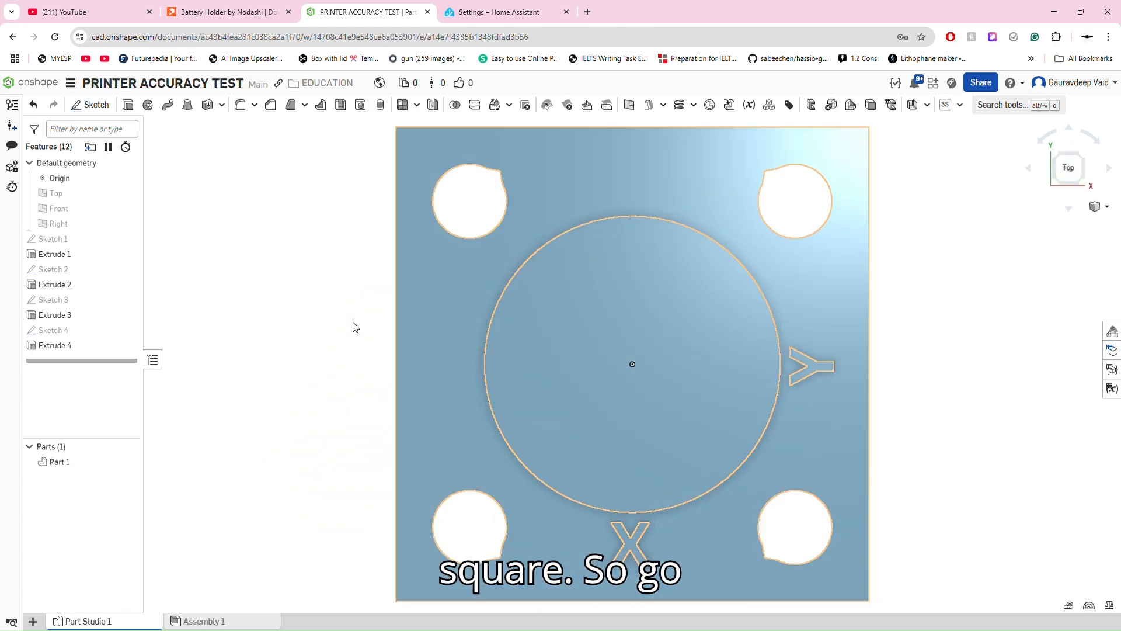
left_click(97, 105)
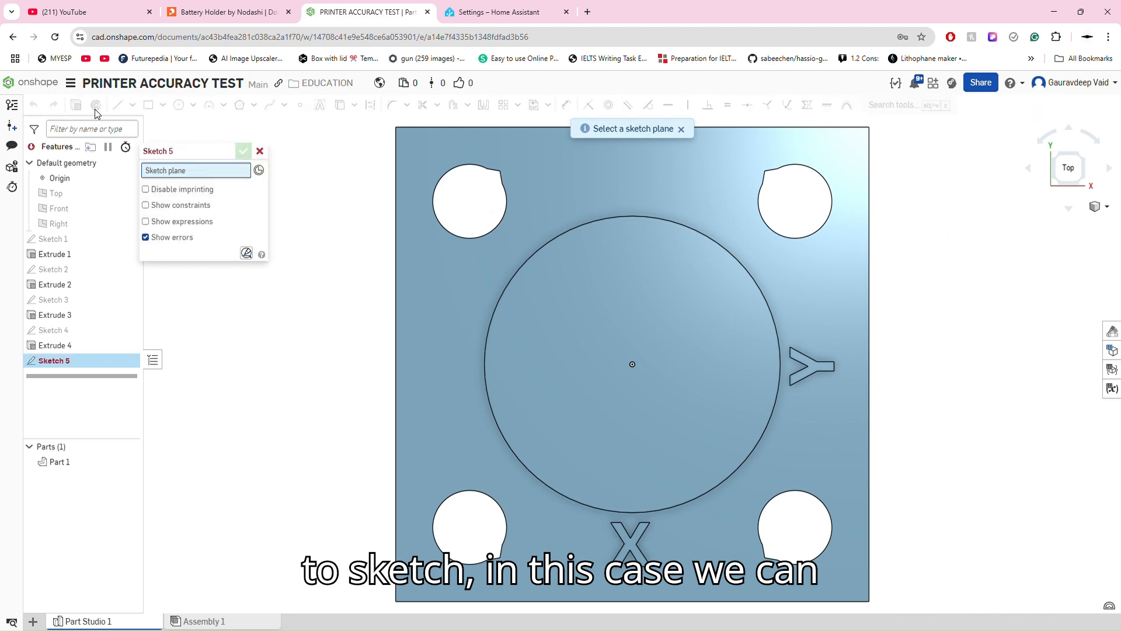
mouse_move(289, 364)
right_mouse_down()
mouse_move(291, 269)
mouse_move(358, 263)
right_mouse_up()
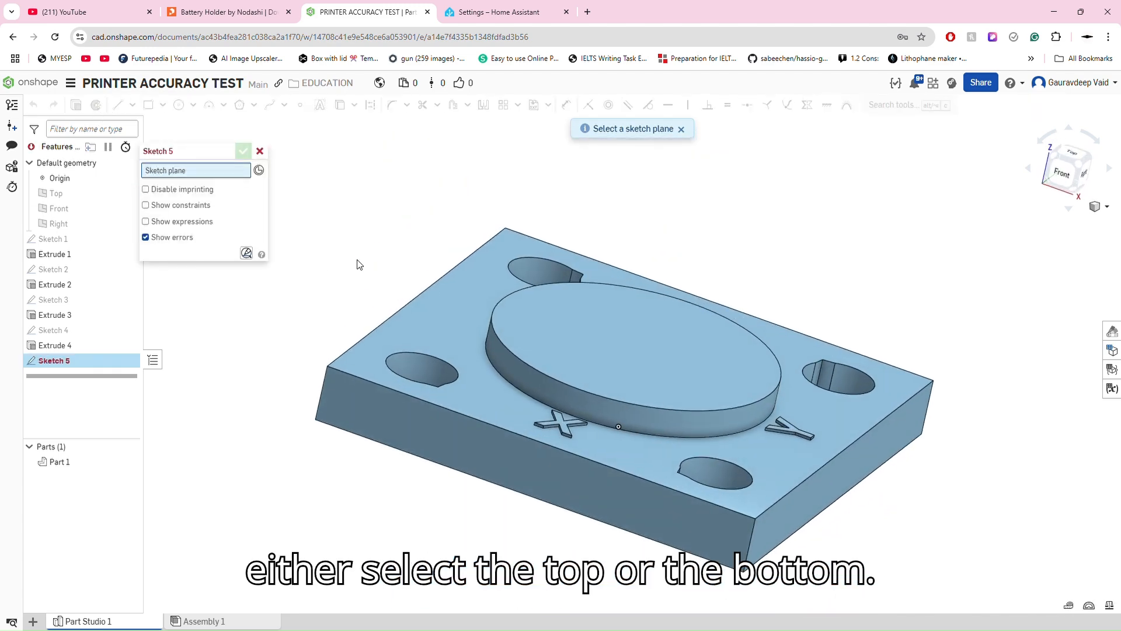
right_click_drag(640, 366, 645, 349)
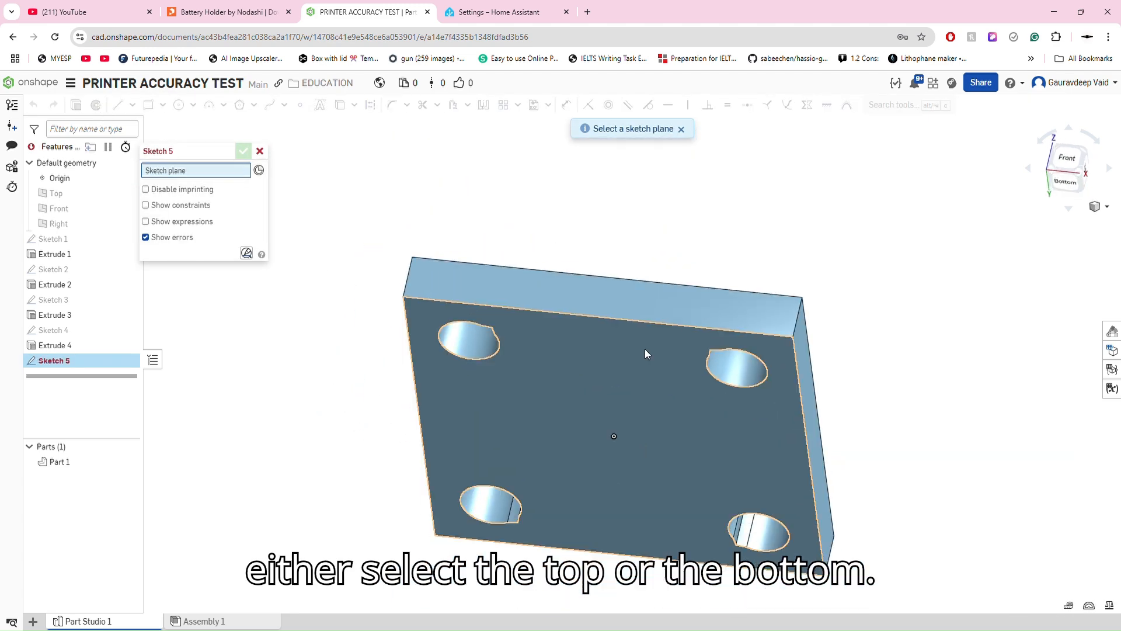
mouse_move(643, 394)
right_mouse_down()
mouse_move(626, 471)
mouse_move(572, 395)
right_mouse_up()
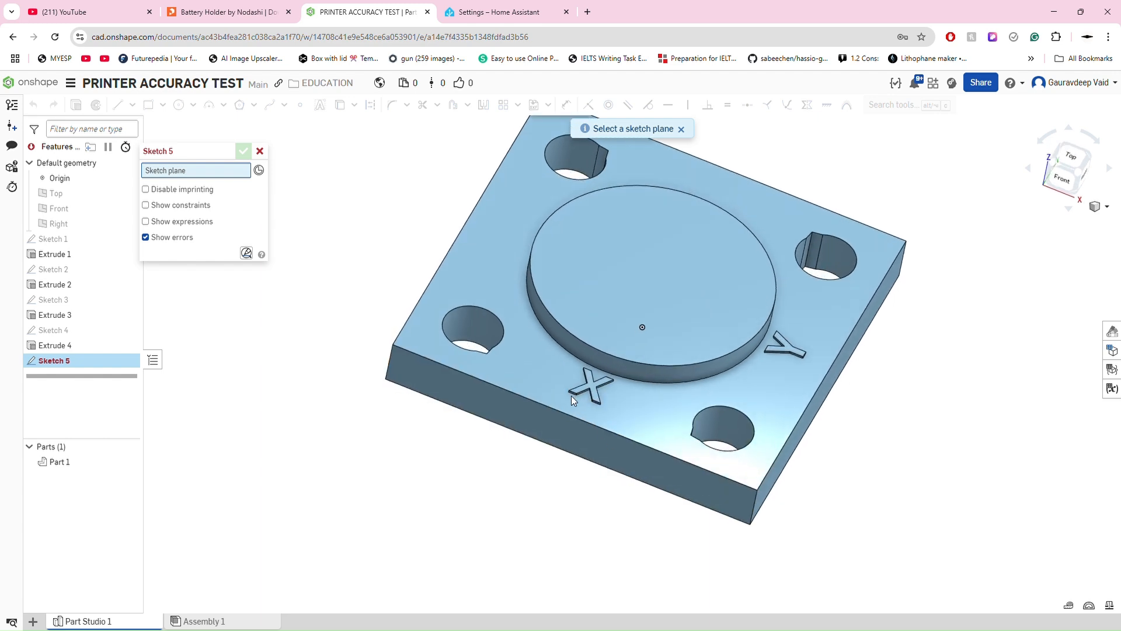
left_click(637, 306)
left_click(1066, 169)
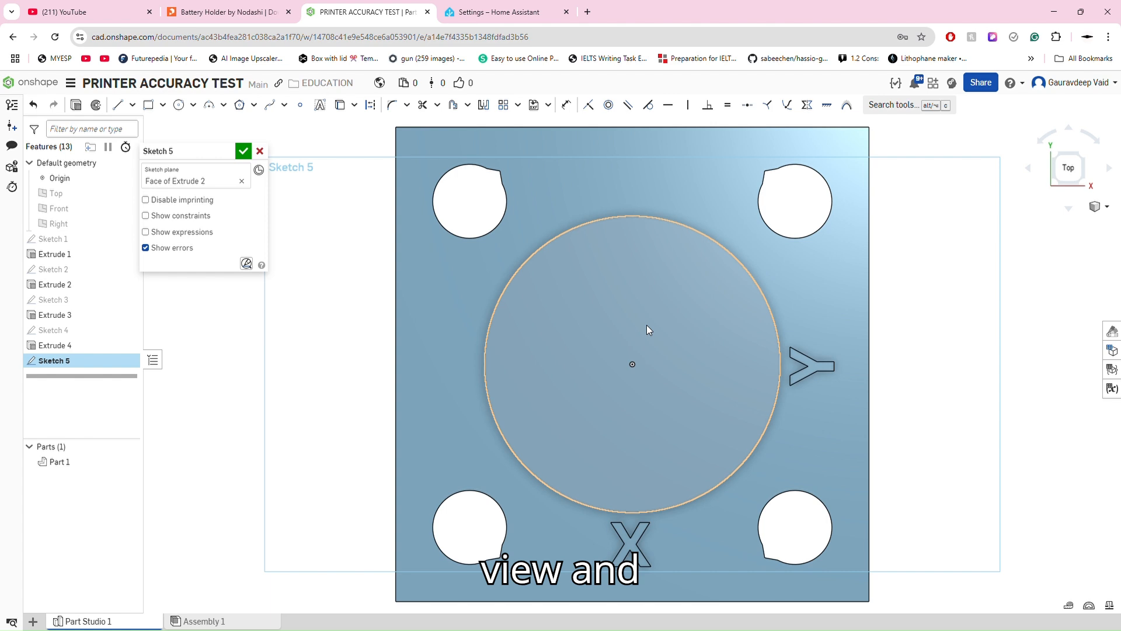
- Draw a centre-point rectangle about 1.27 in high inside the disc, centred on the origin
left_click(167, 109)
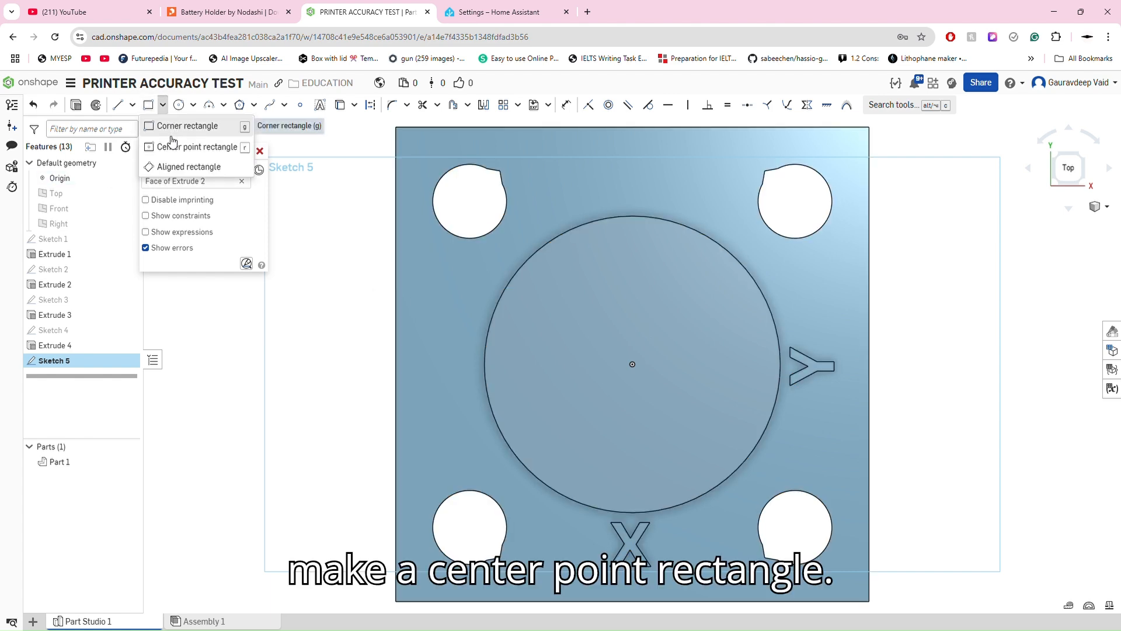
left_click(173, 148)
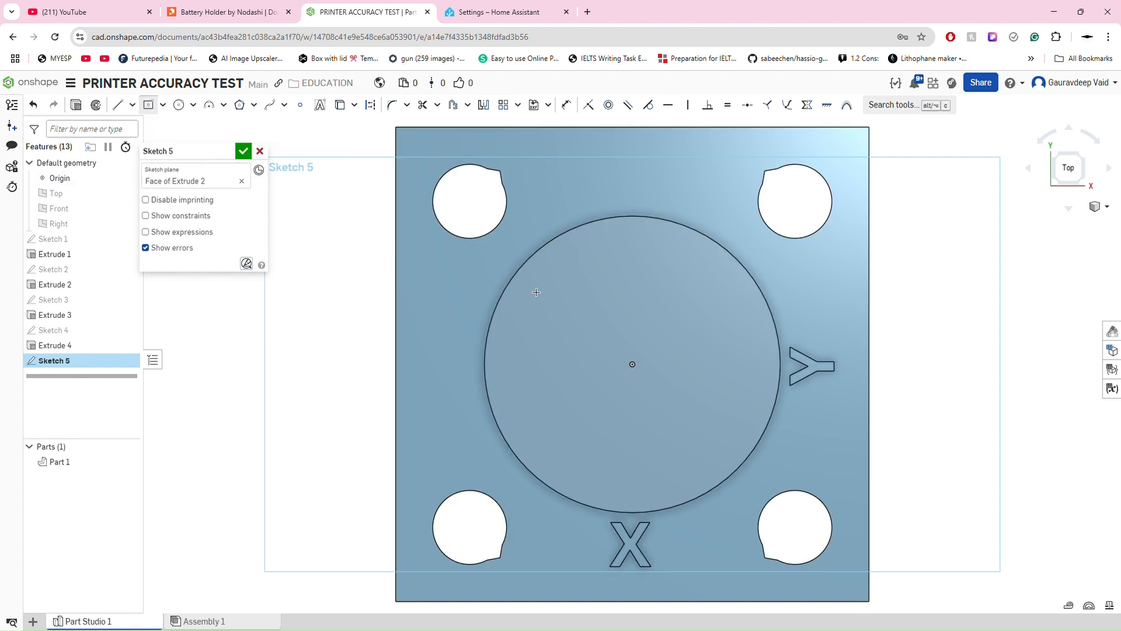
left_click(632, 365)
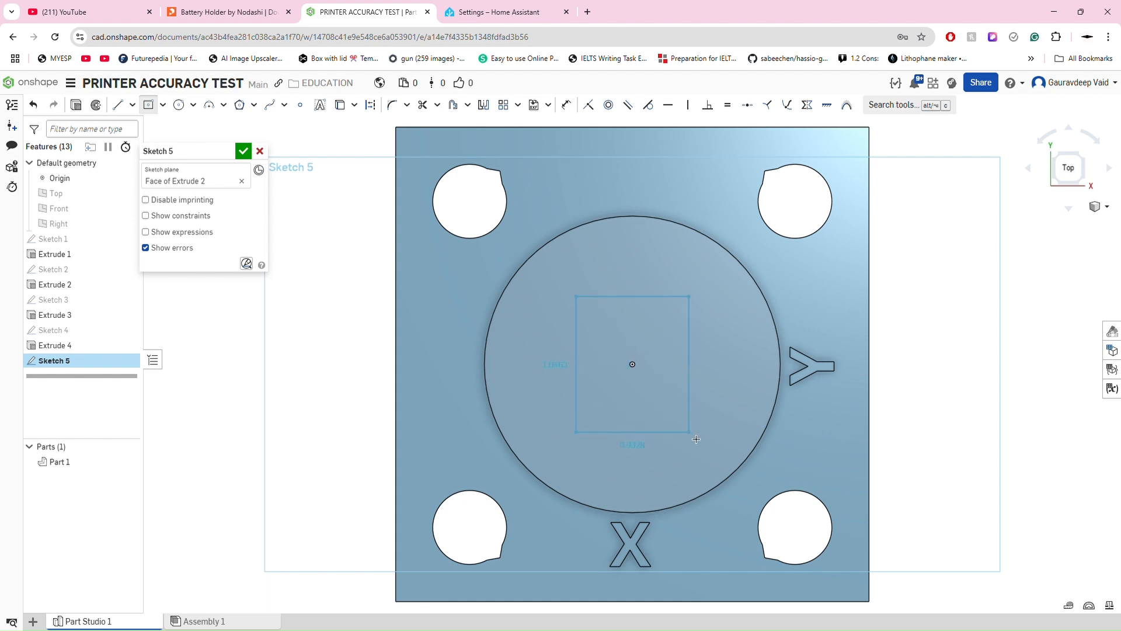
left_click(714, 440)
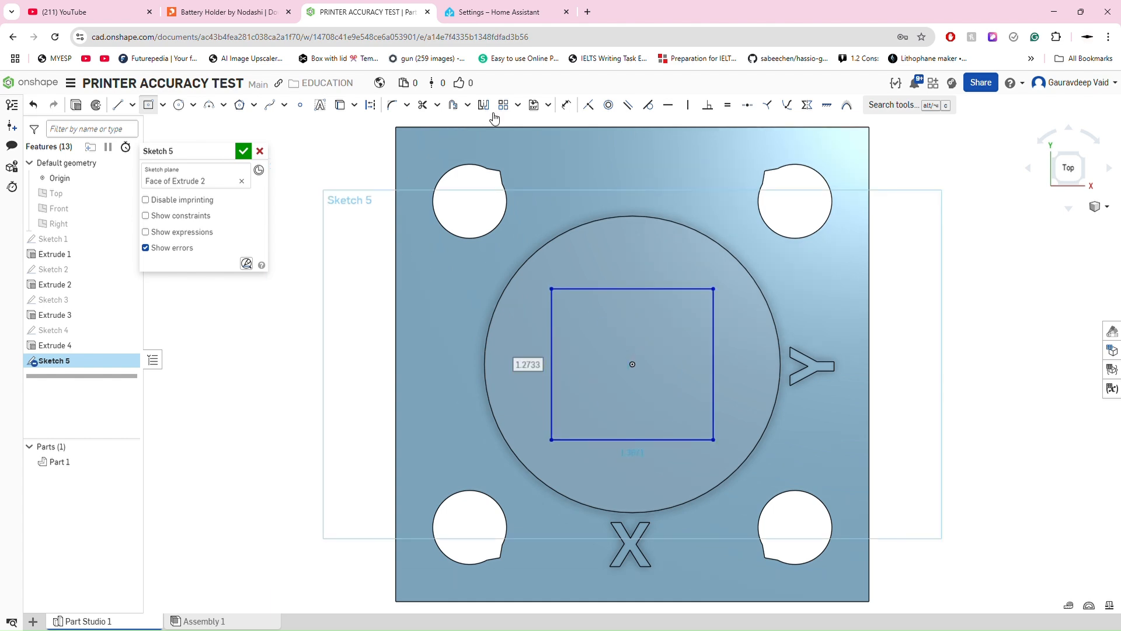
- Dimension the central rectangle's height and width to 1 in each
left_click(566, 105)
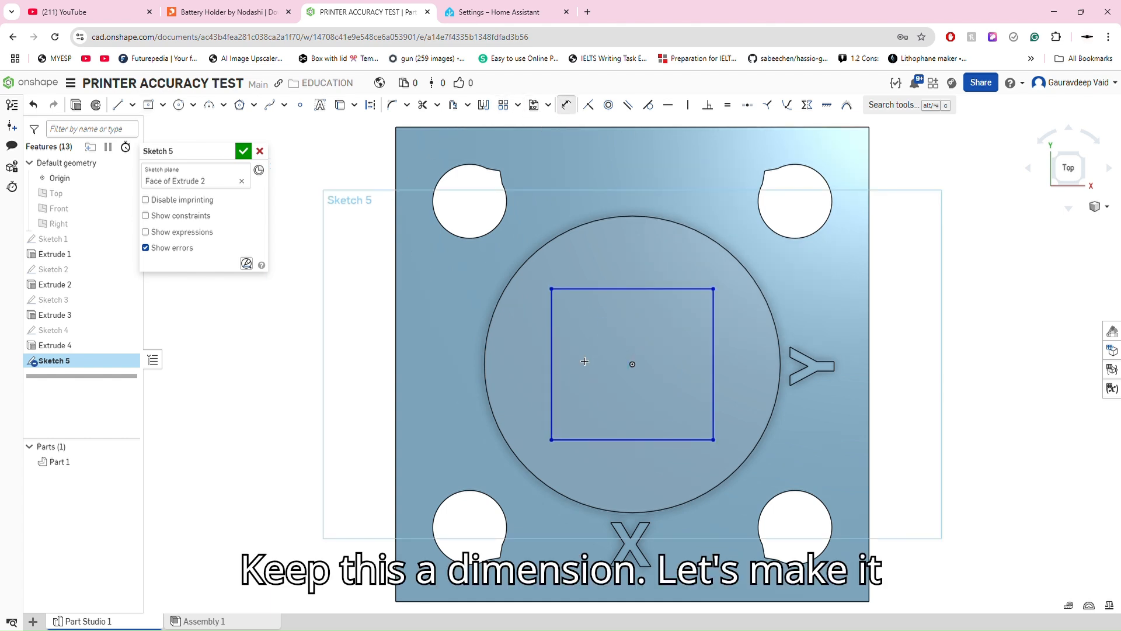
left_click(550, 367)
left_click(525, 359)
type("1")
key("Return")
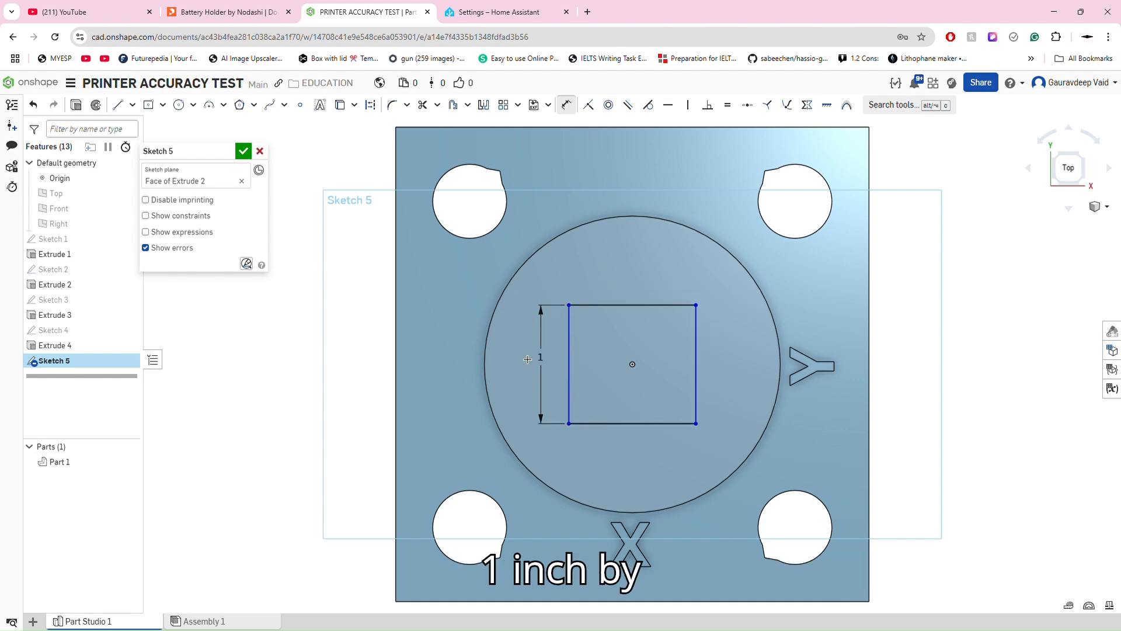
left_click(592, 305)
left_click(607, 281)
type("1")
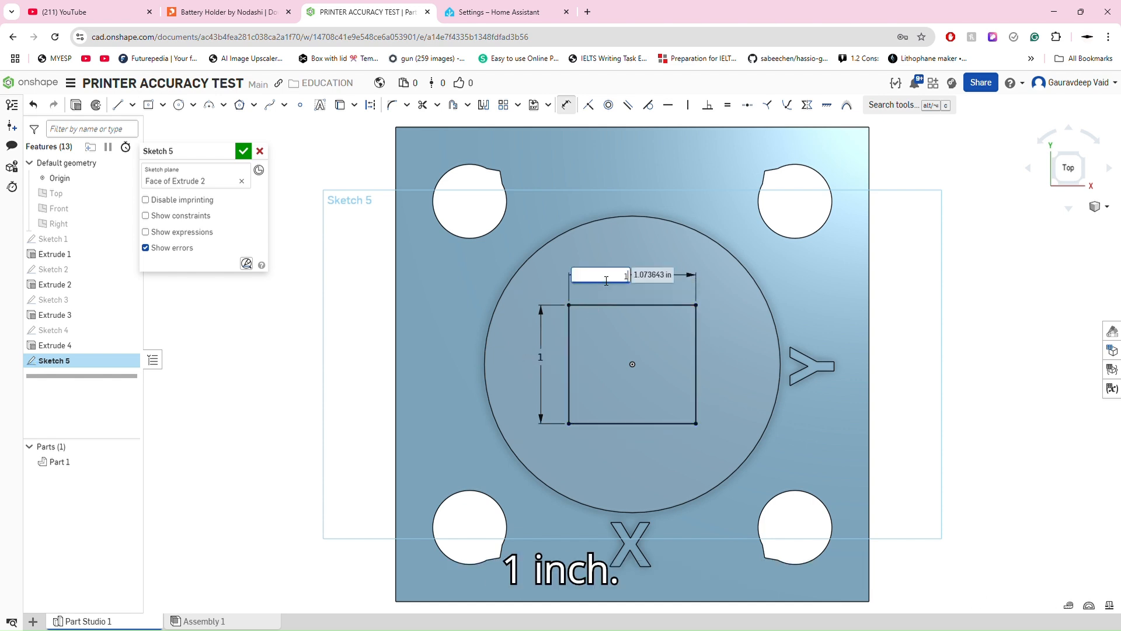
key("Return")
- Extrude the 1 in square as a Remove cut with the Through all end type, and inspect the square hole
scroll(605, 279, "down", 3)
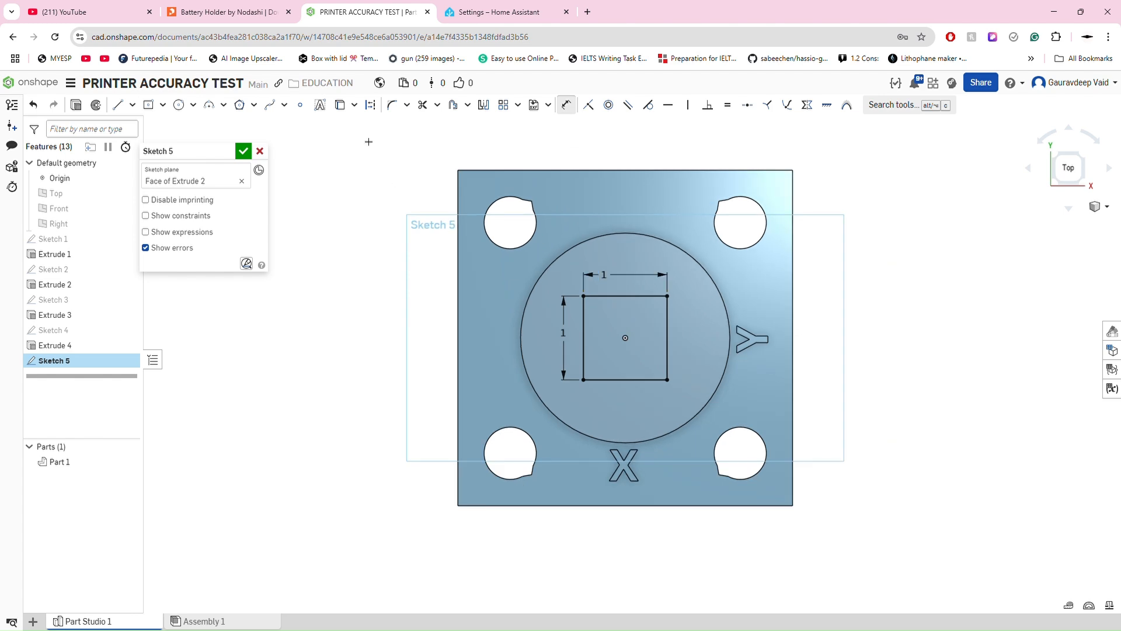
left_click(77, 106)
mouse_move(310, 333)
right_mouse_down()
mouse_move(328, 309)
mouse_move(296, 270)
right_mouse_up()
left_click(225, 189)
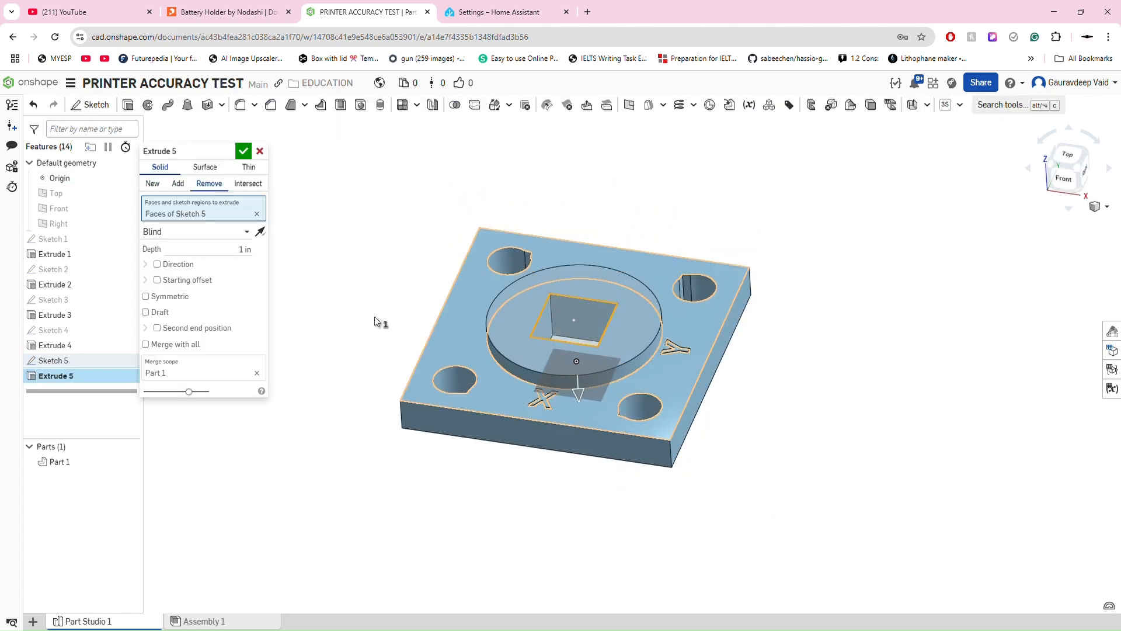
left_click(245, 232)
left_click(195, 325)
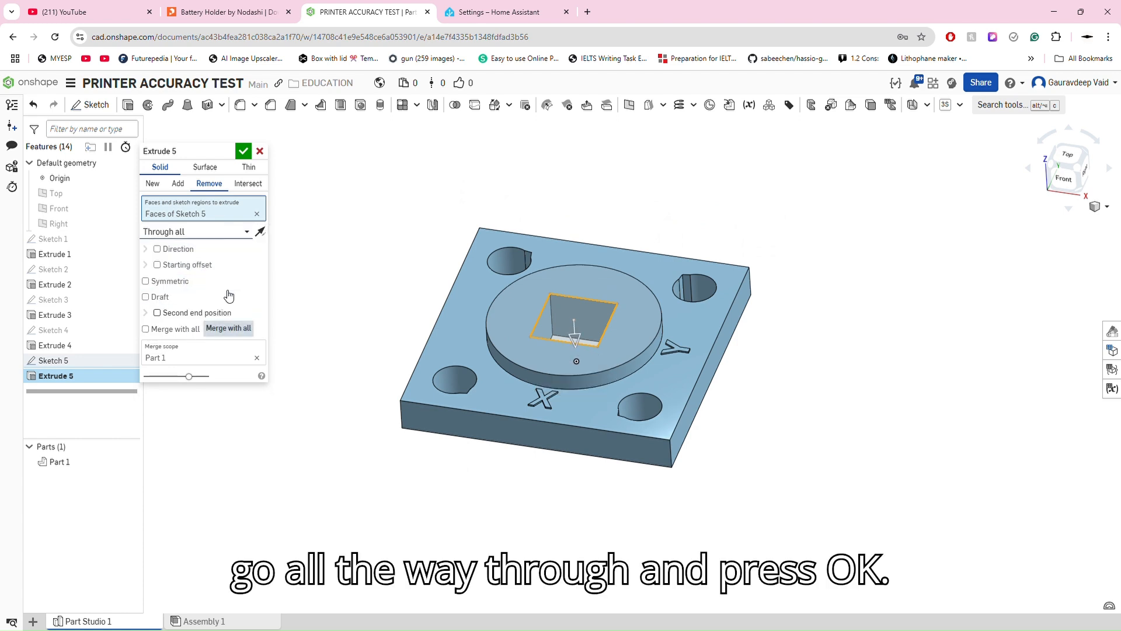
left_click(243, 151)
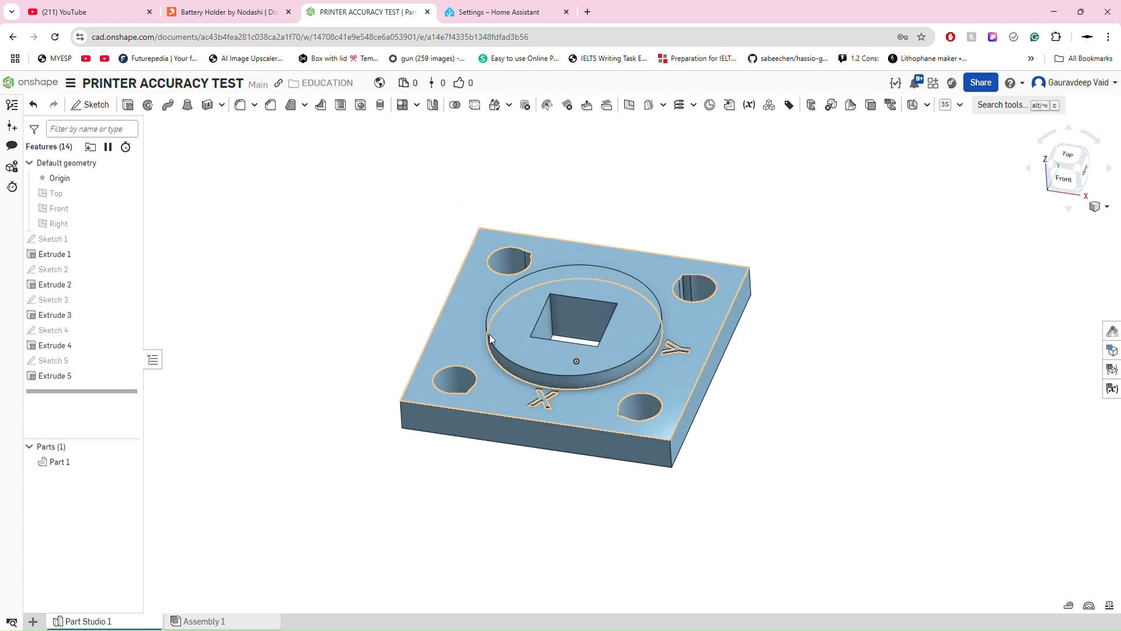
left_click(1079, 168)
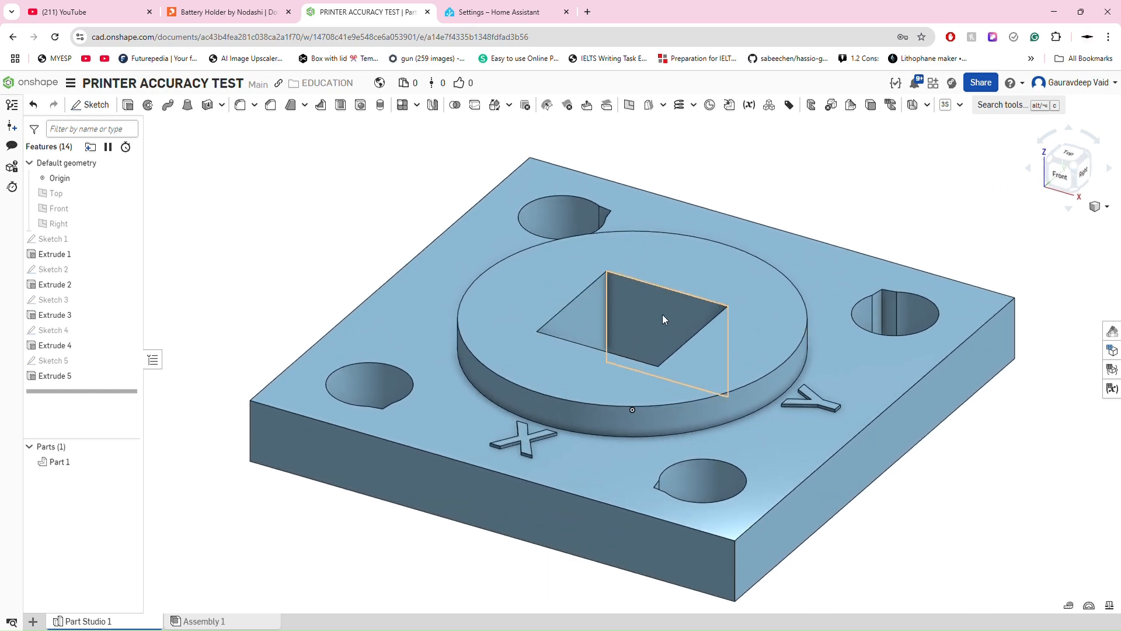
right_click_drag(662, 314, 663, 350)
right_click_drag(594, 333, 656, 287)
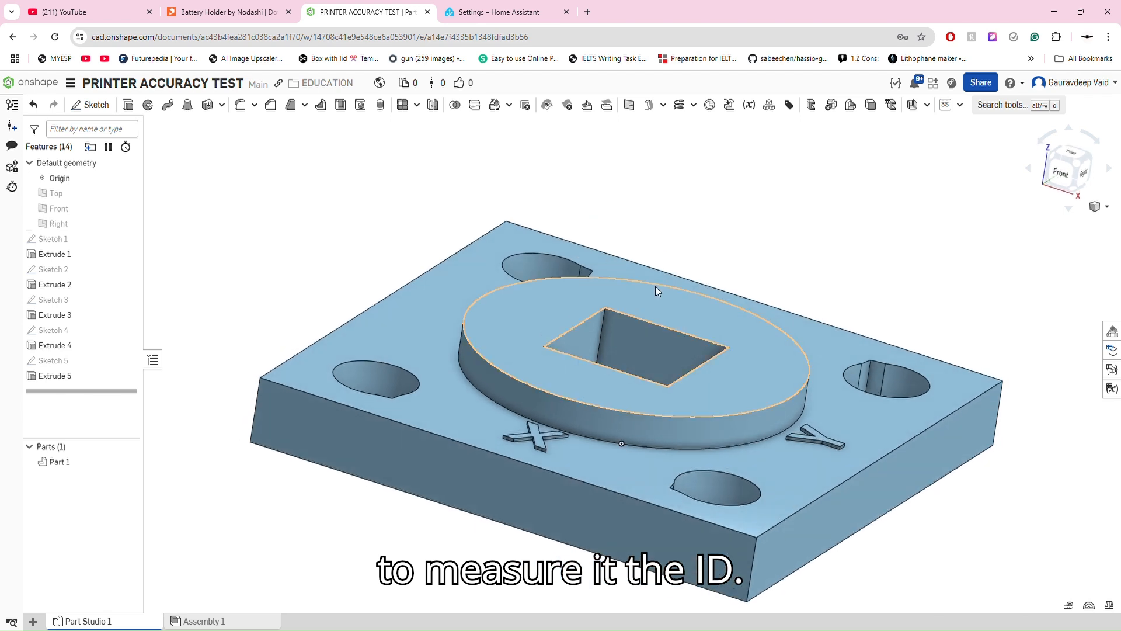
- Start another sketch on the disc's top face in top view and project the square hole's edges into it
left_click(1073, 167)
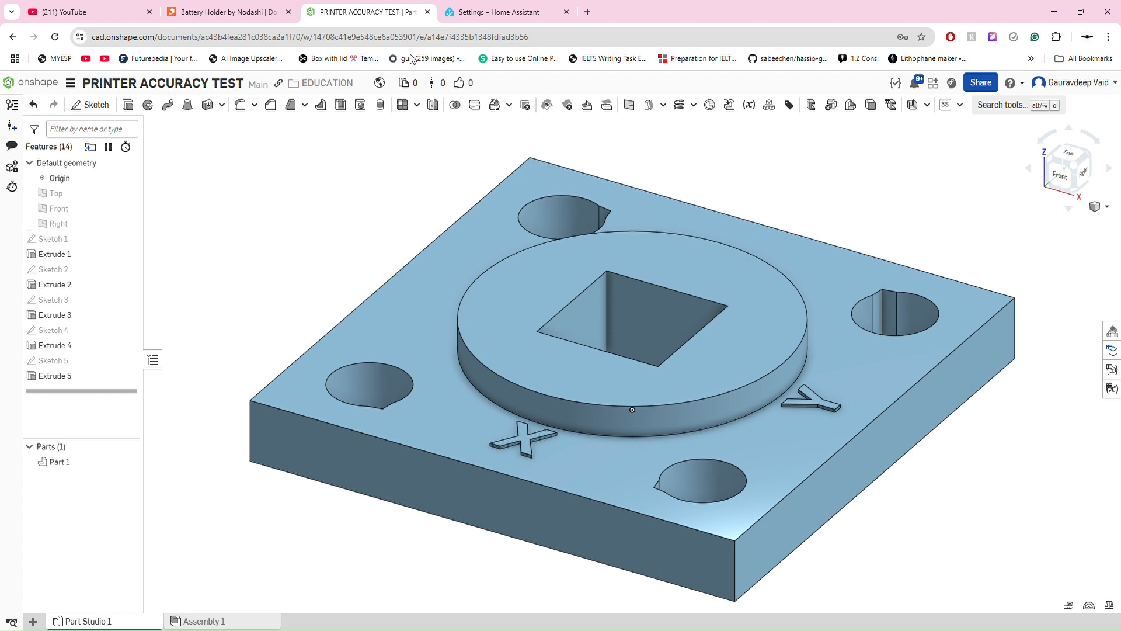
left_click(89, 104)
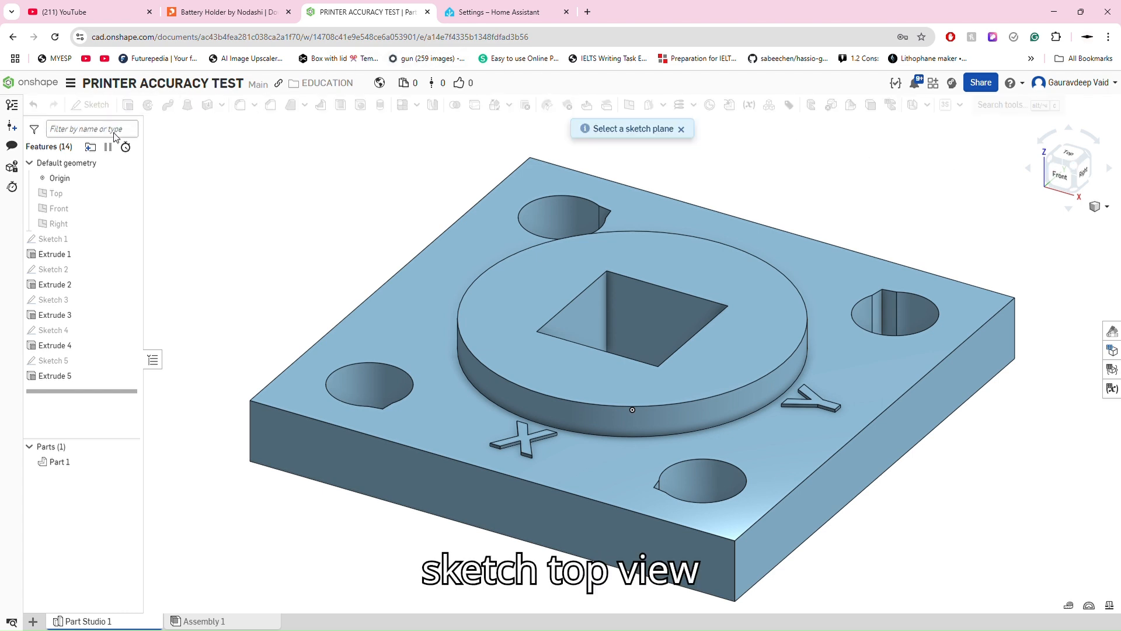
left_click(558, 258)
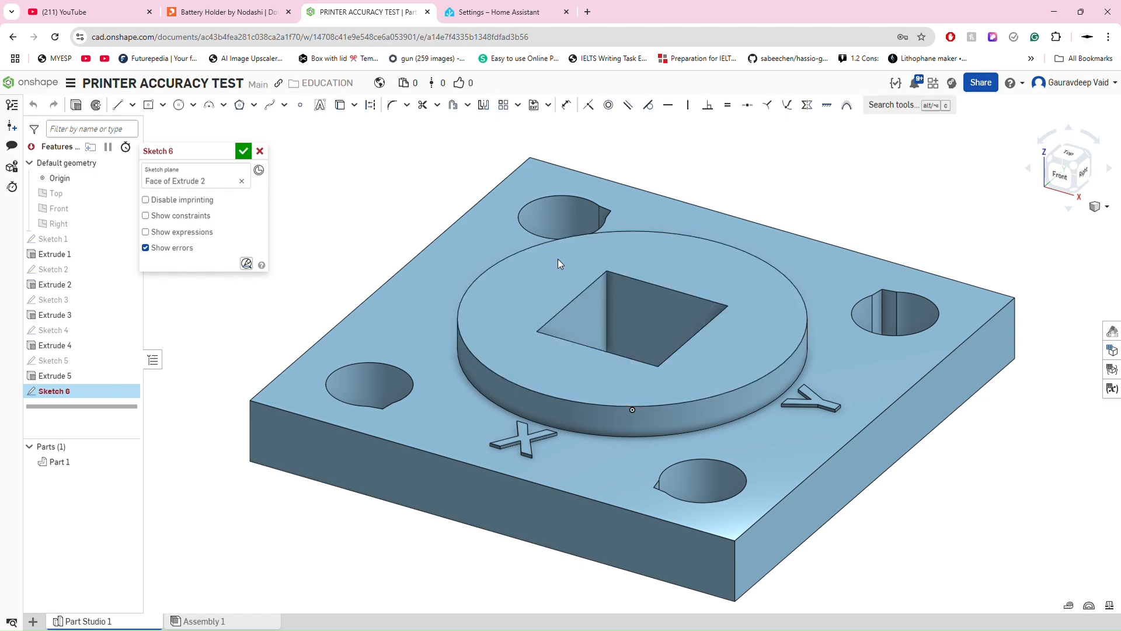
left_click(1065, 153)
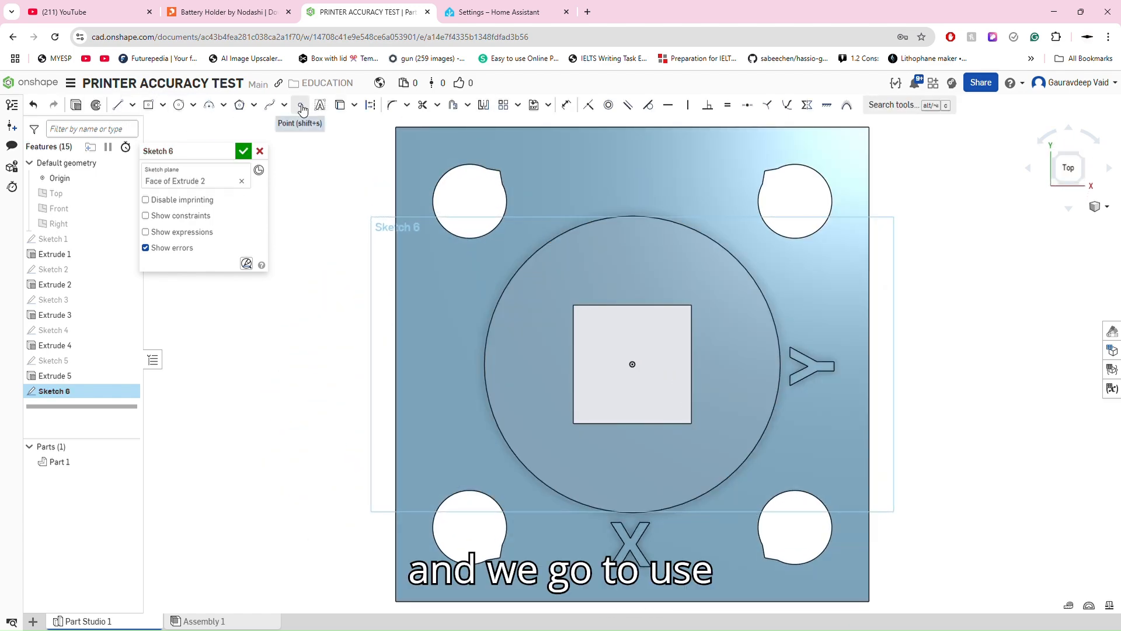
left_click(340, 105)
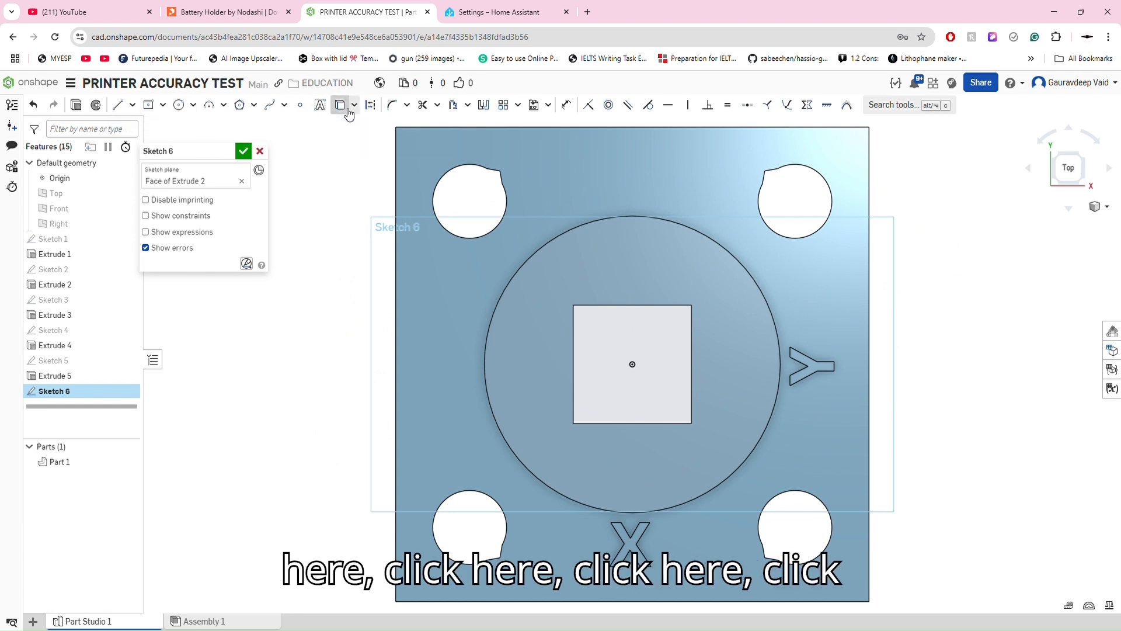
left_click(575, 323)
left_click(654, 423)
left_click(691, 386)
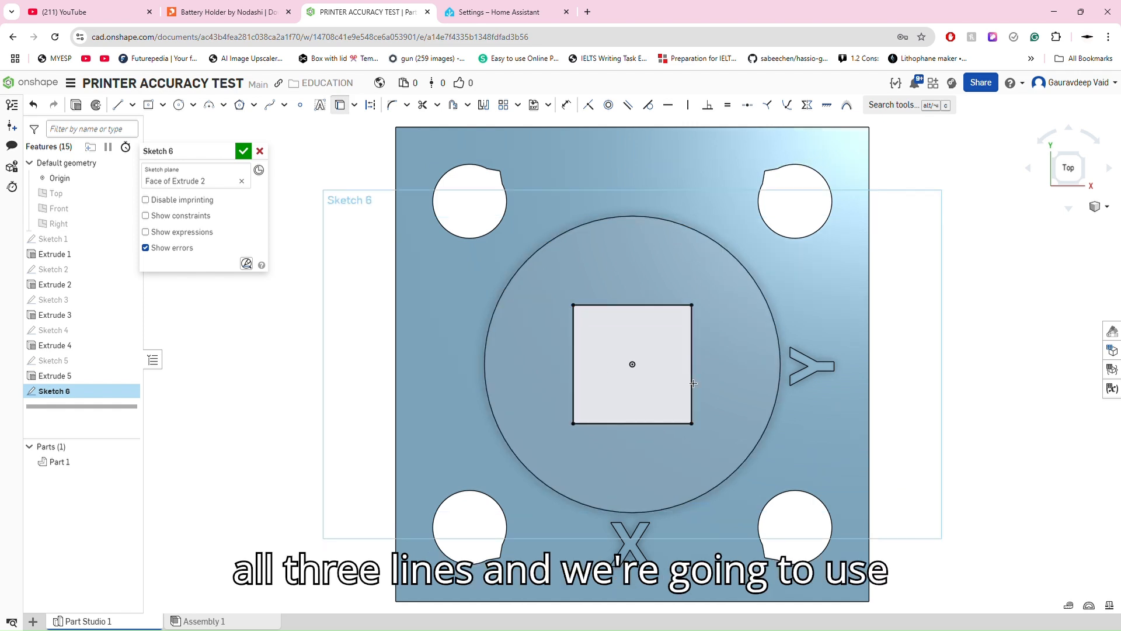
- Offset all four edges of the square hole outward by 0.5mm
left_click(456, 105)
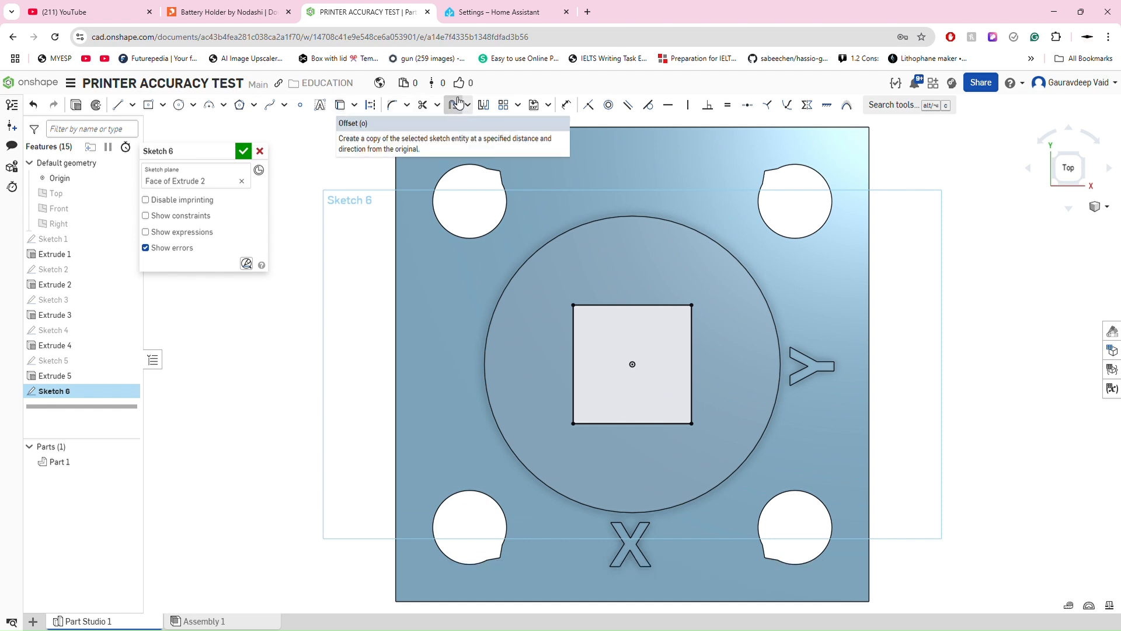
left_click(607, 307)
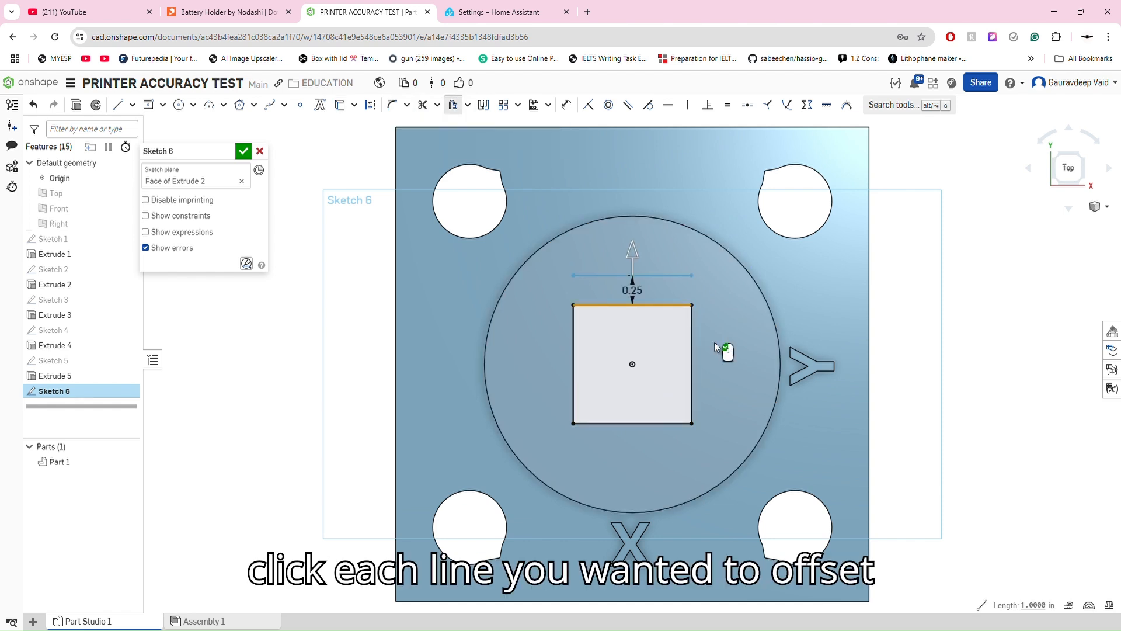
left_click(692, 380)
left_click(663, 425)
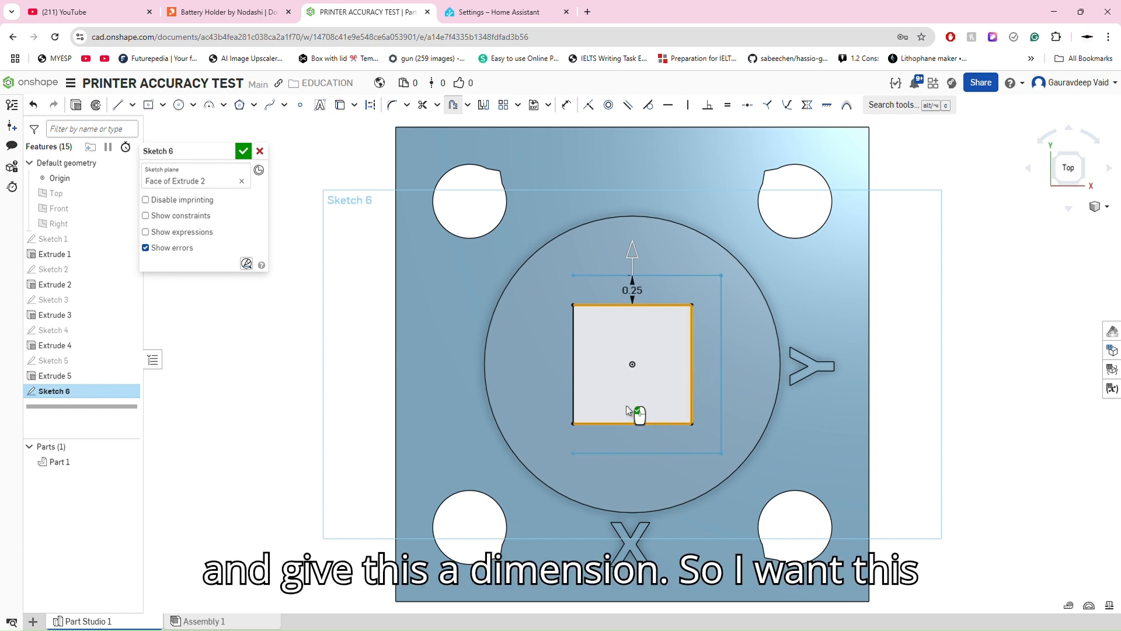
left_click(578, 393)
double_click(640, 295)
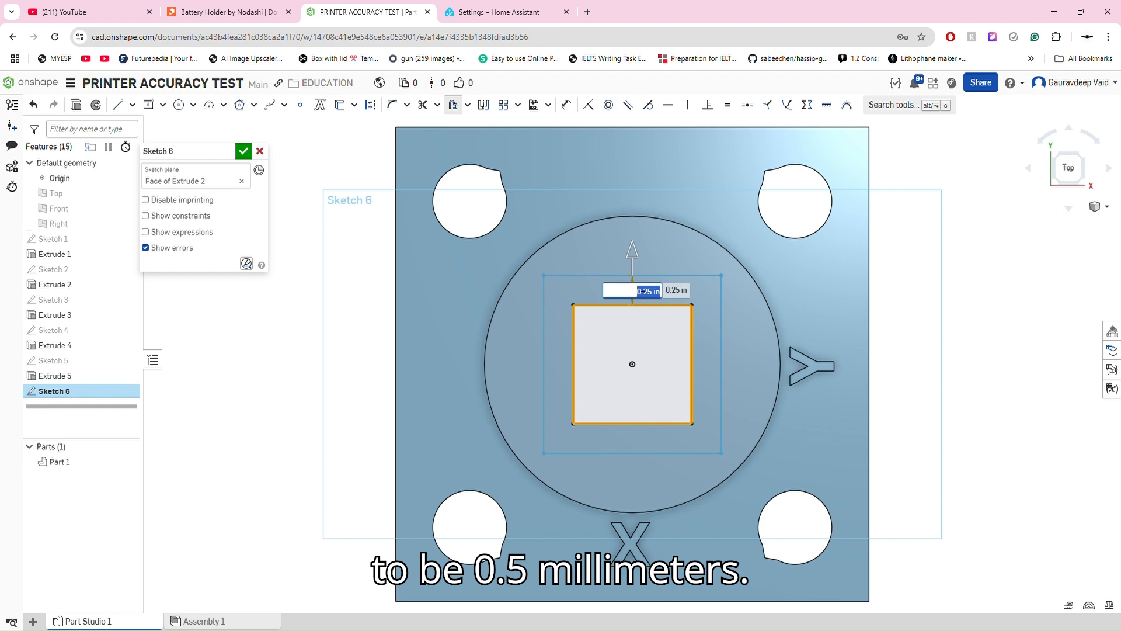
type("0.5mm")
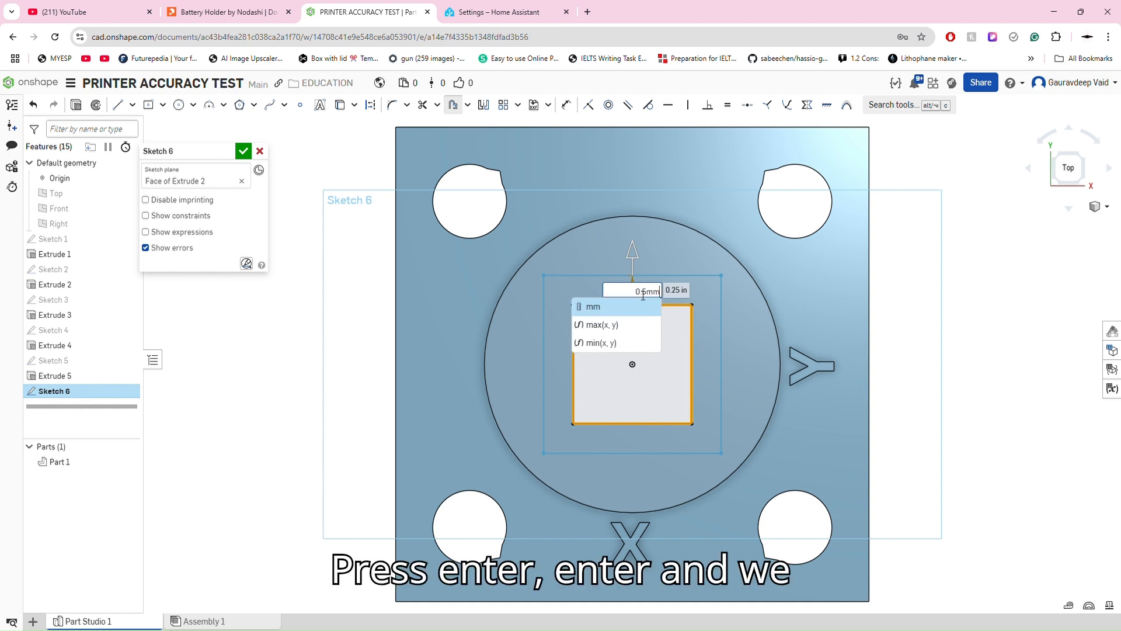
key("Return")
key("Return")
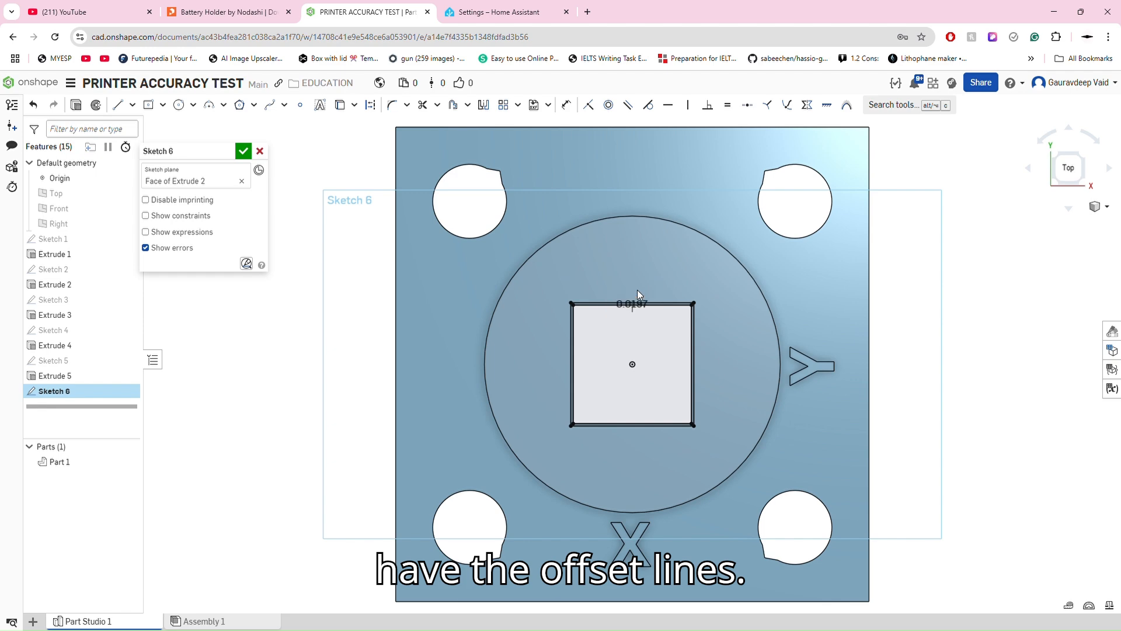
- Extrude the offset frame around the square hole 0.5 in upward as an Add, and inspect the raised square wall
scroll(663, 247, "up", 5)
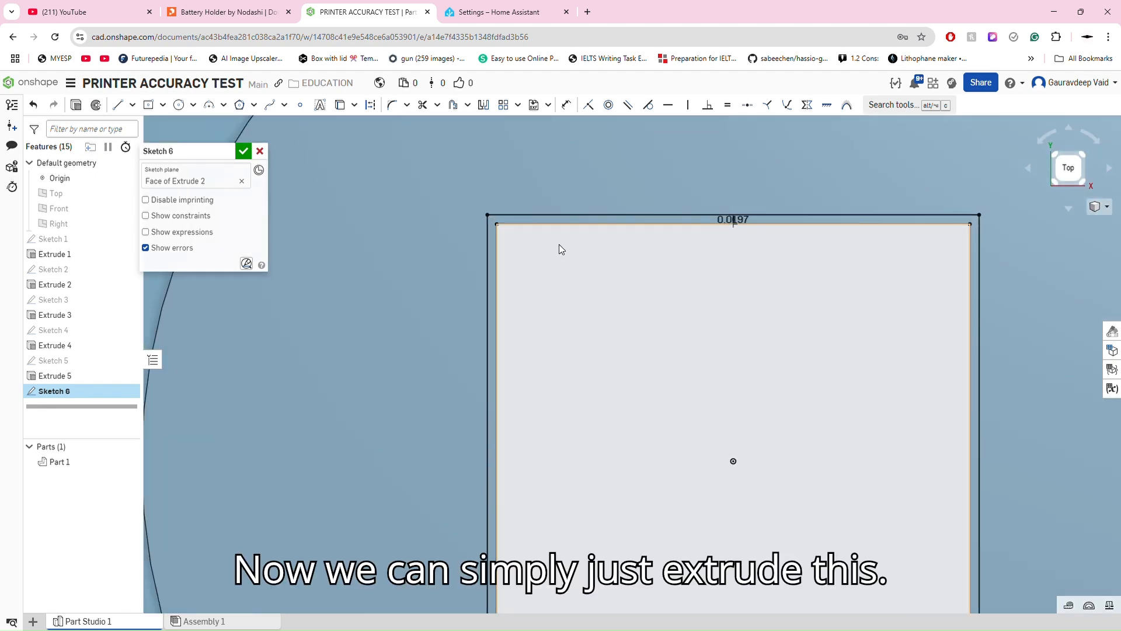
right_click_drag(559, 244, 482, 186)
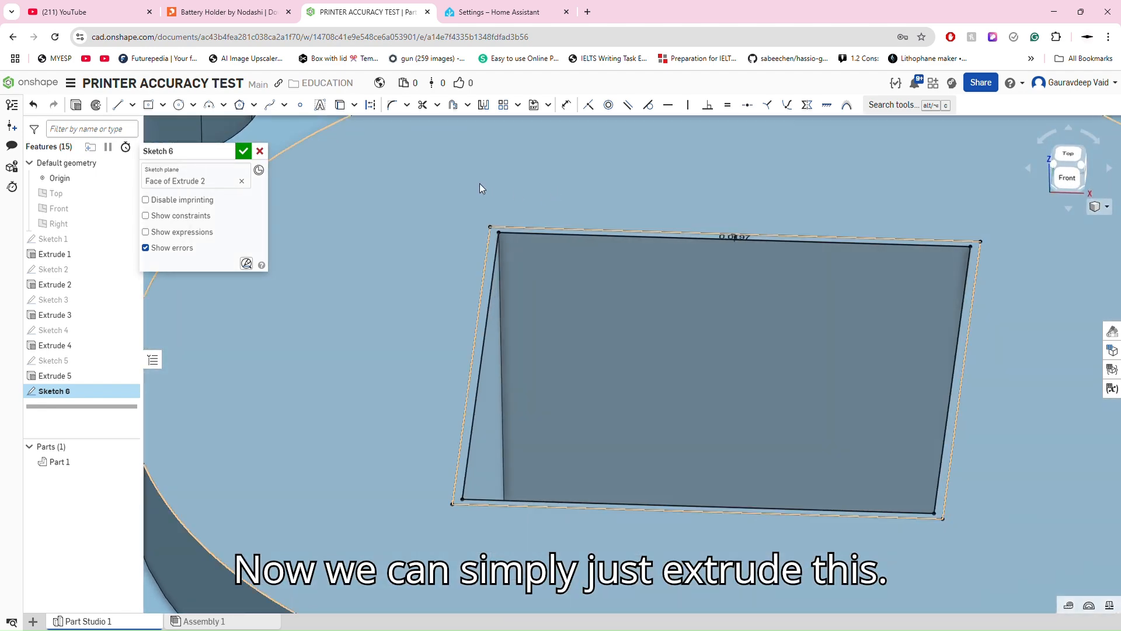
left_click(81, 104)
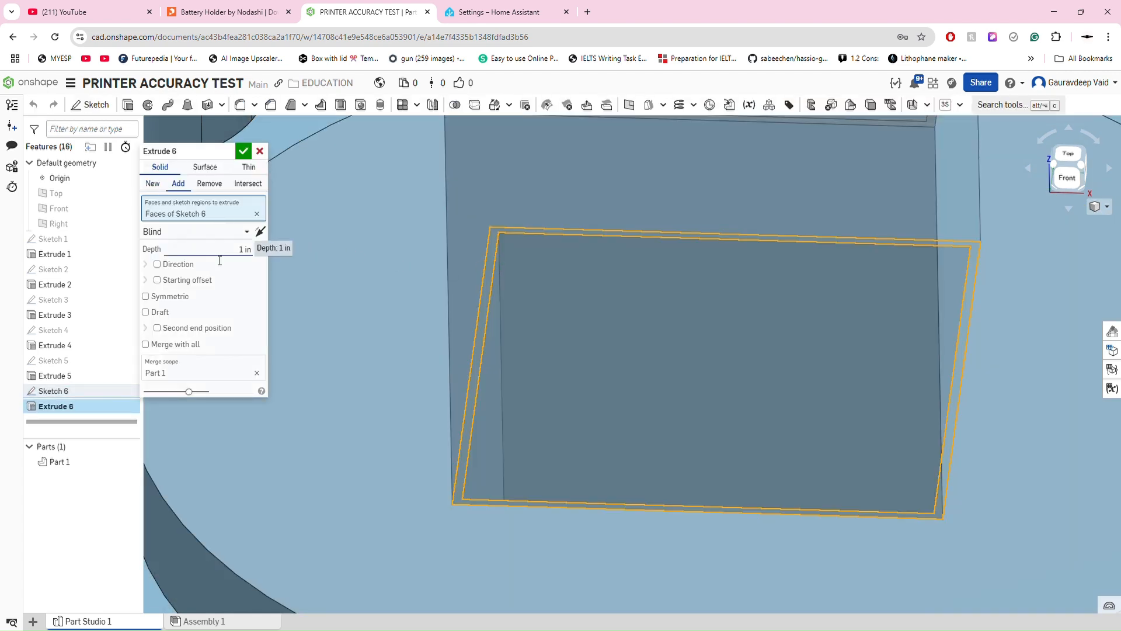
key("f")
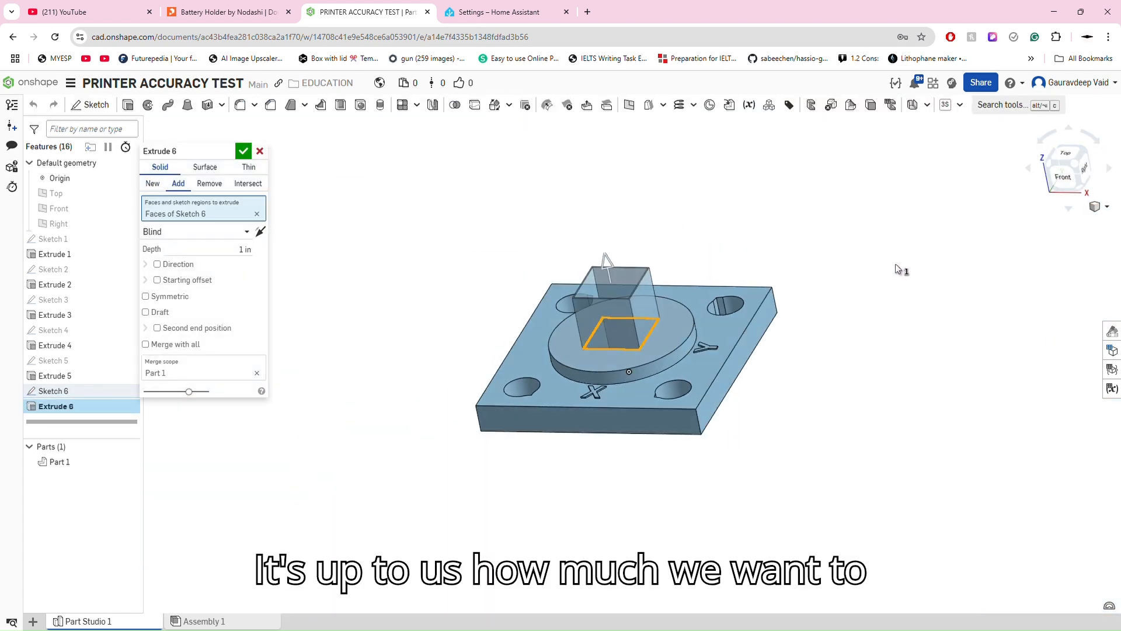
scroll(640, 346, "up", 4)
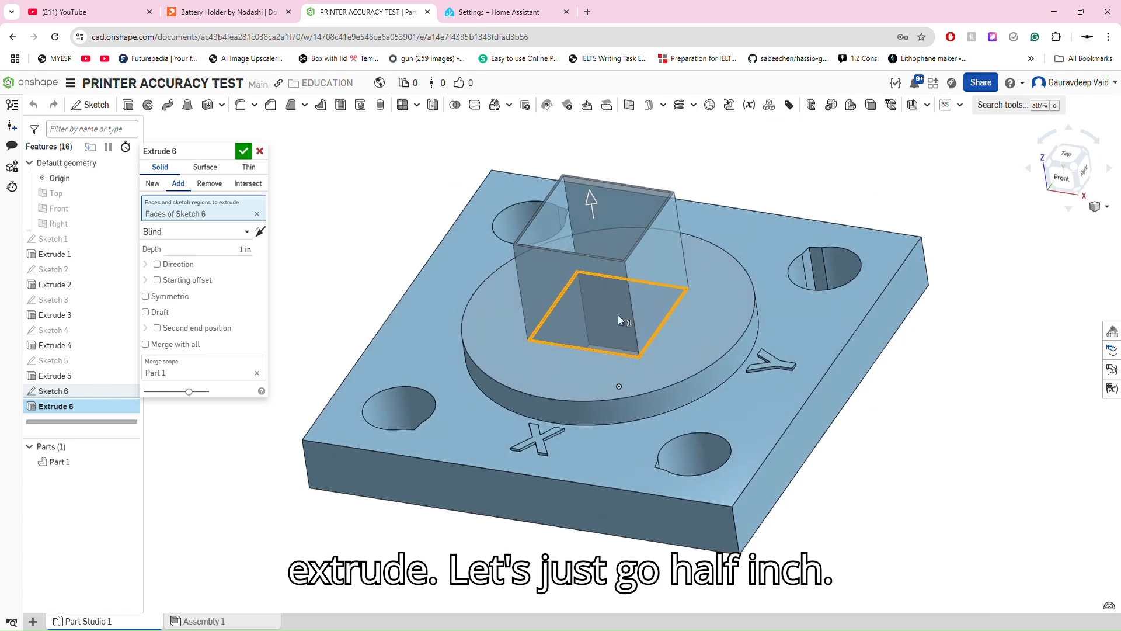
left_click(244, 250)
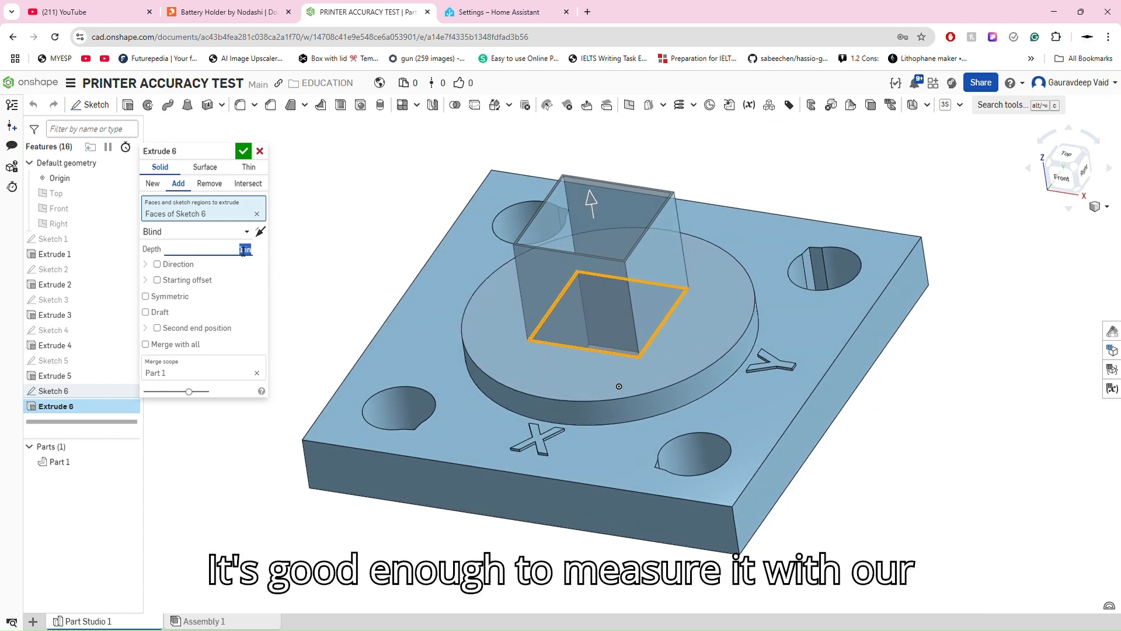
type("0.5")
key("Return")
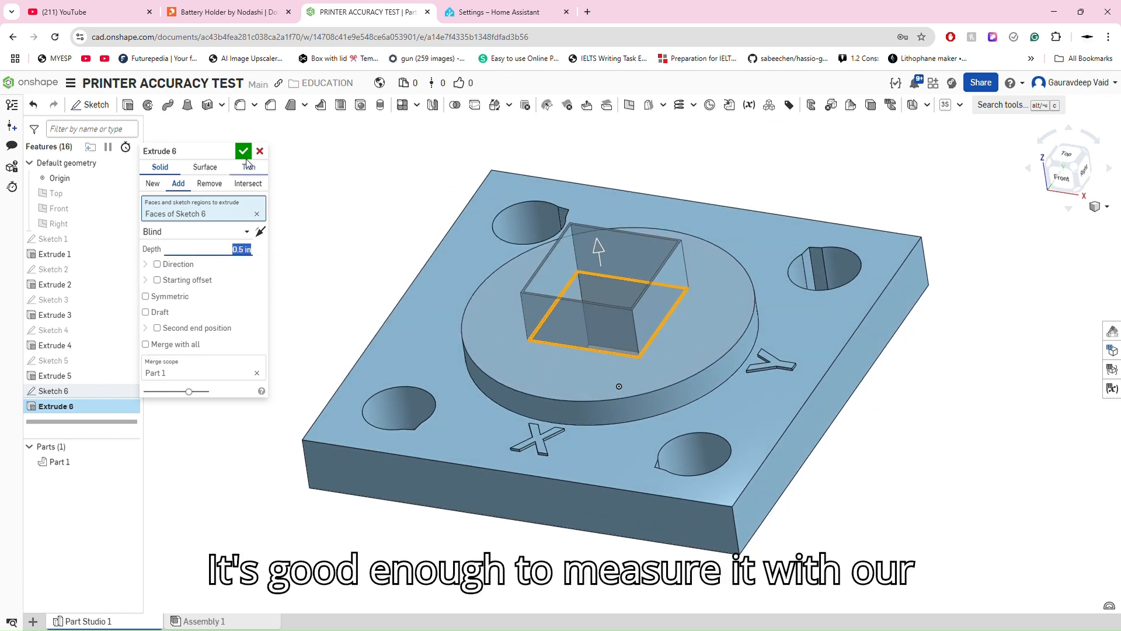
left_click(243, 151)
right_click_drag(602, 306, 656, 258)
scroll(644, 286, "up", 5)
scroll(645, 267, "down", 6)
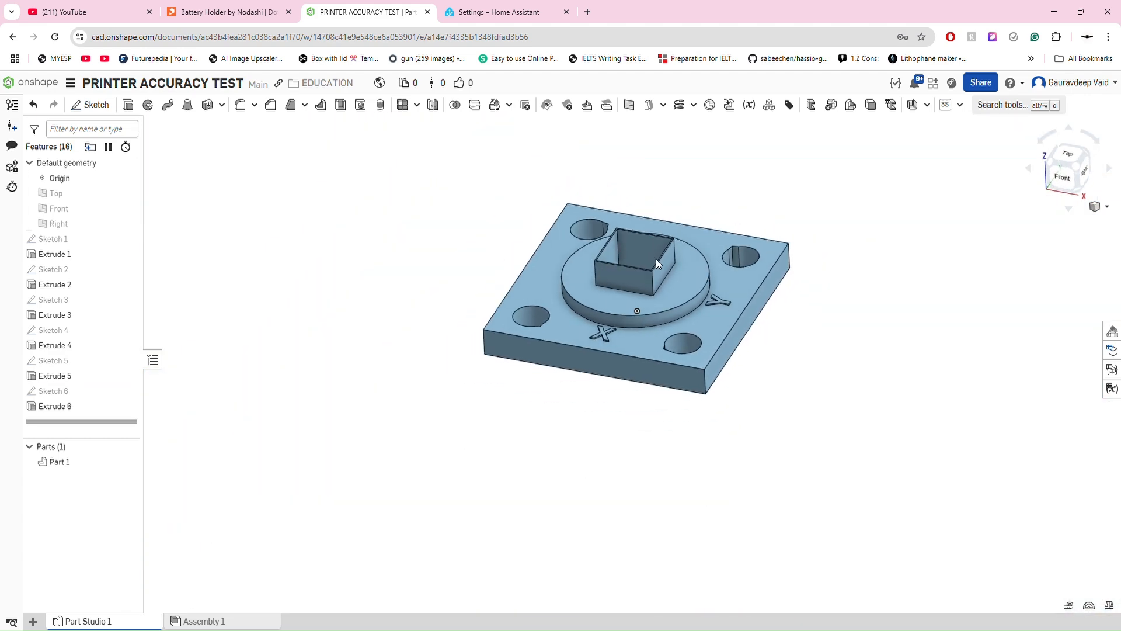
left_click(1073, 170)
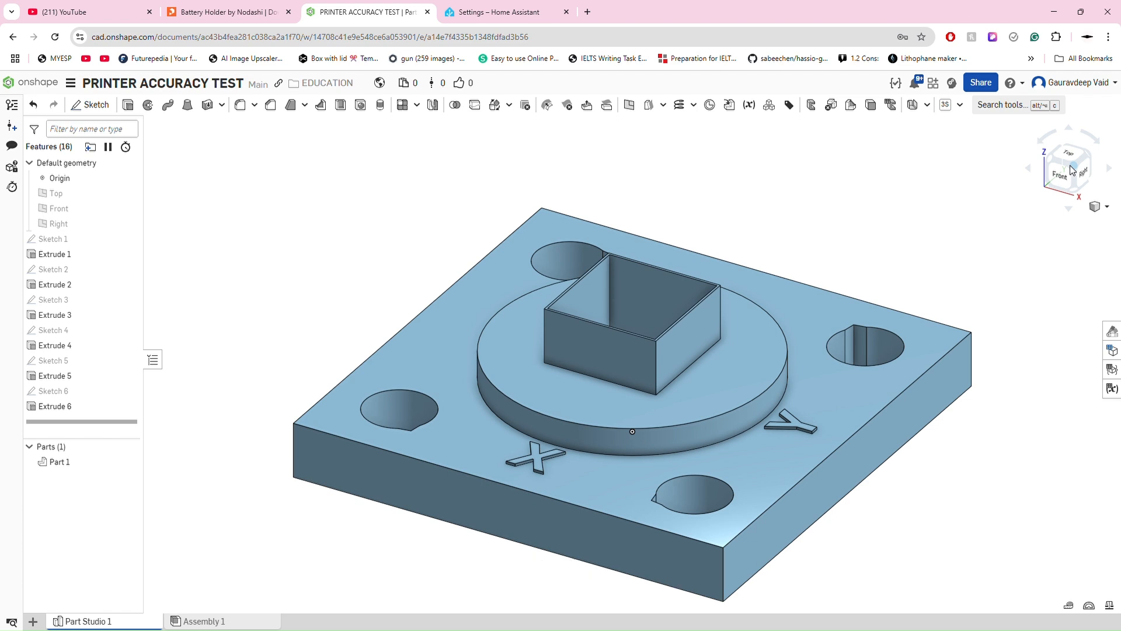
left_click(1071, 153)
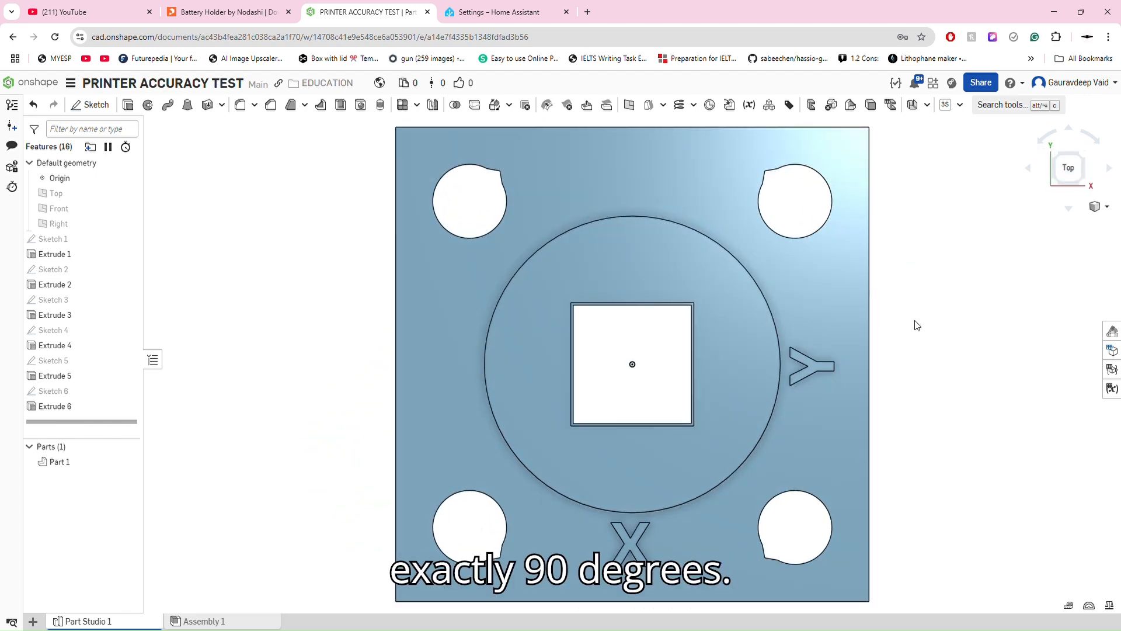
scroll(908, 315, "down", 2)
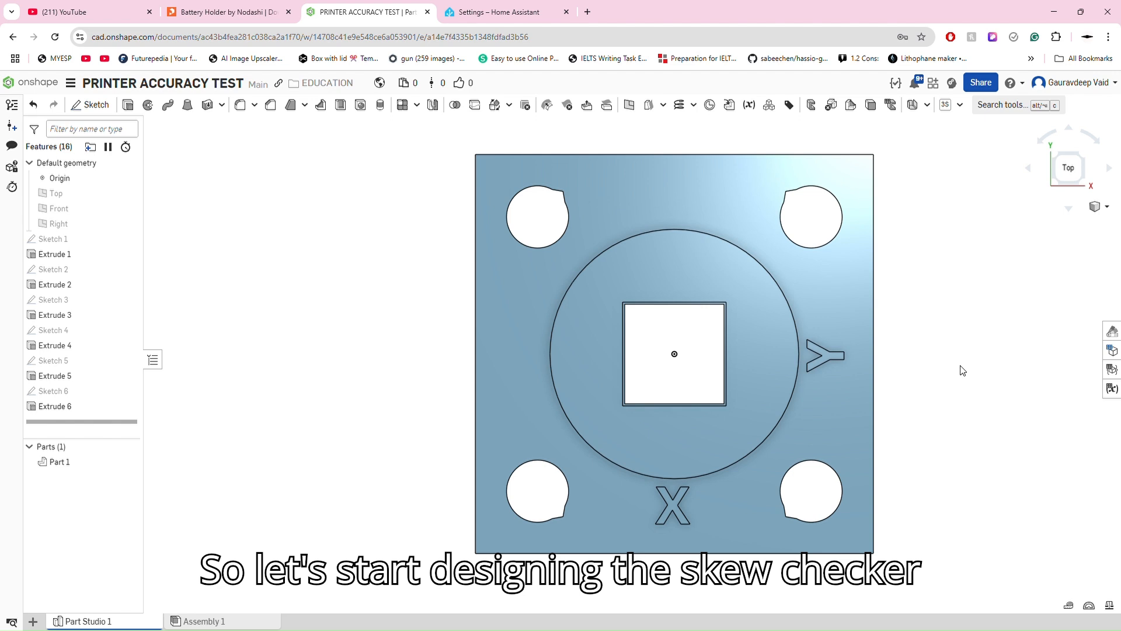
scroll(911, 345, "up", 2)
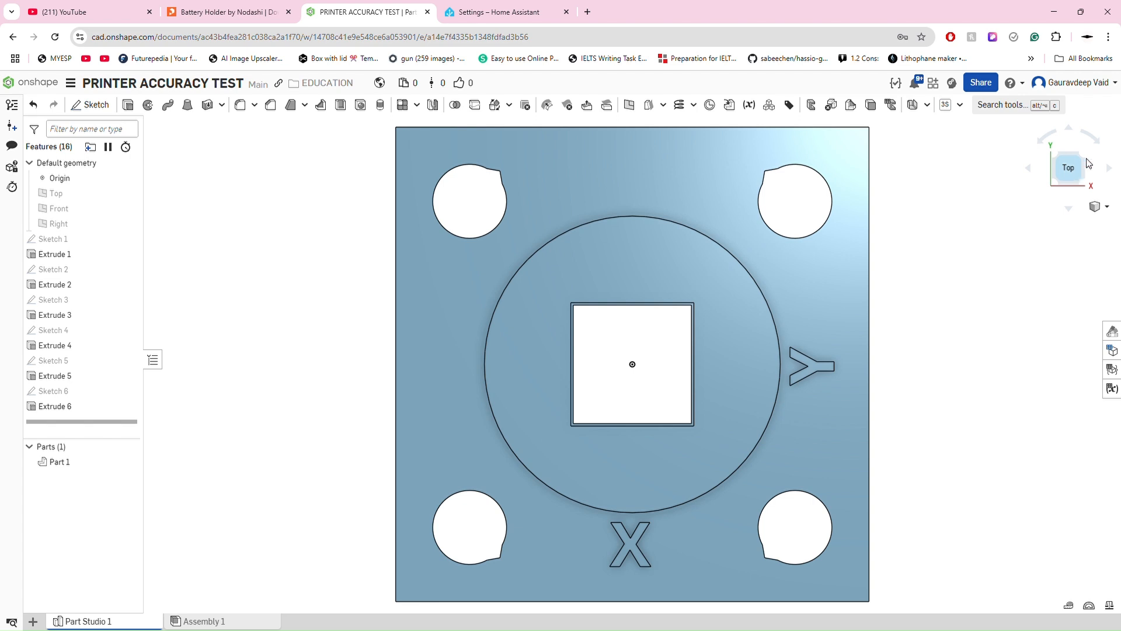
scroll(368, 277, "down", 3)
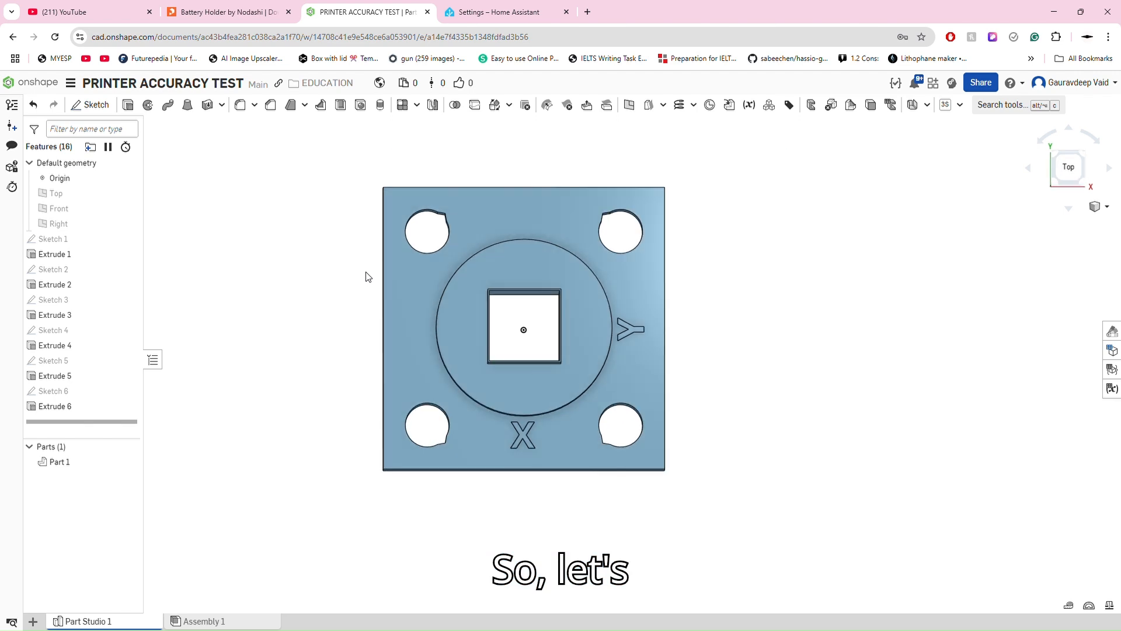
- Start a sketch on the top face of the square base plate and view it from the top
left_click(91, 105)
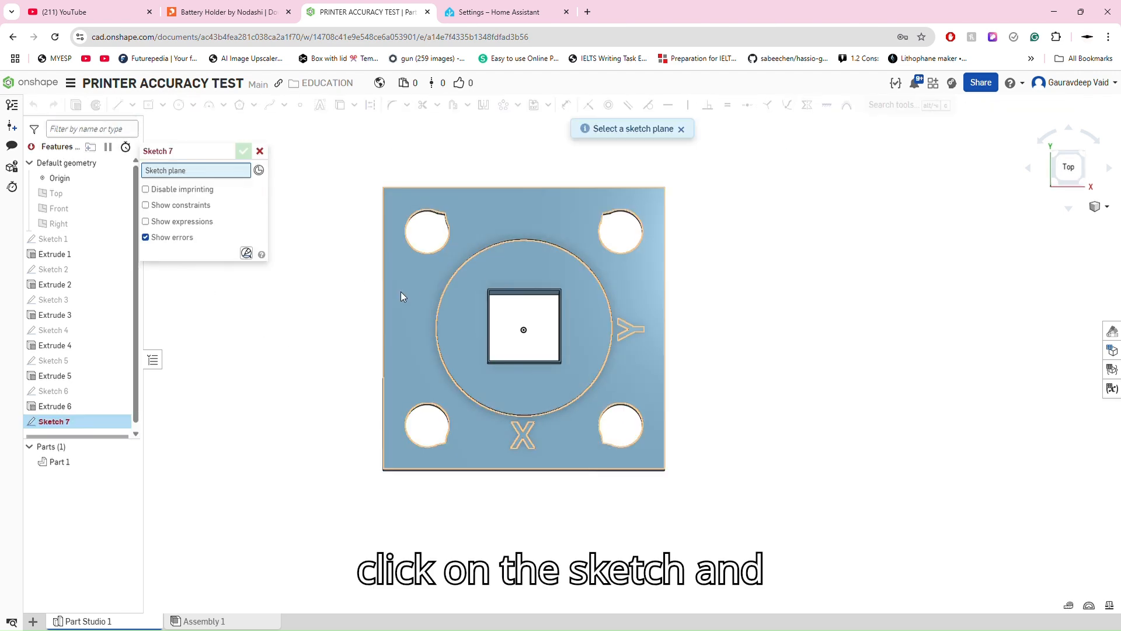
right_click_drag(409, 286, 401, 236)
scroll(384, 285, "down", 1)
scroll(384, 286, "up", 5)
mouse_move(384, 285)
right_mouse_down()
mouse_move(415, 263)
mouse_move(399, 271)
right_mouse_up()
left_click(400, 271)
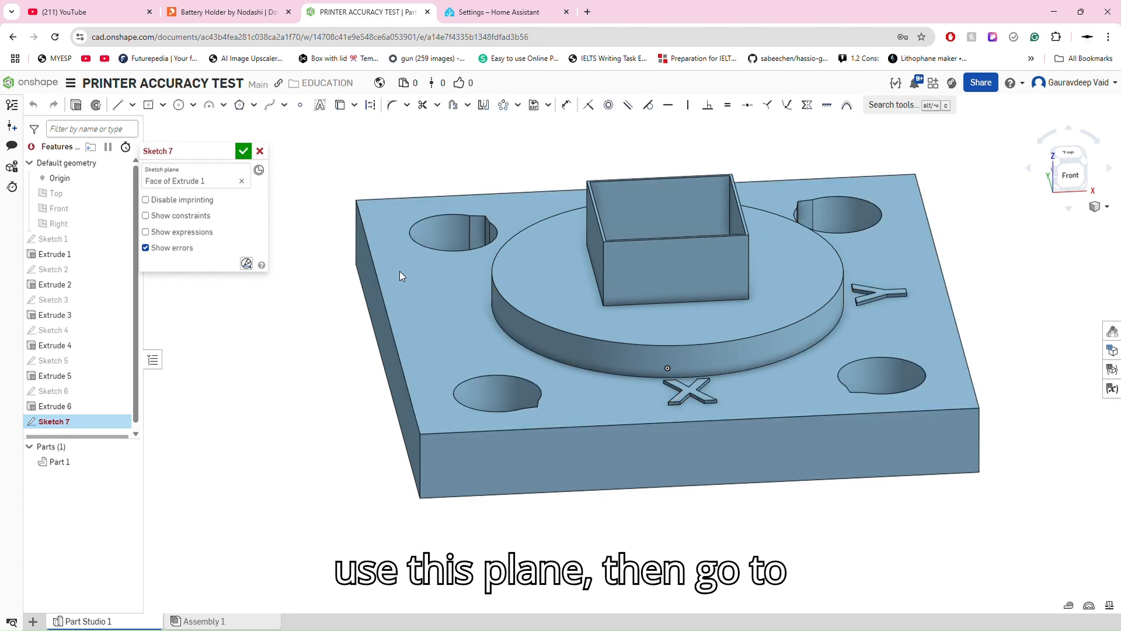
left_click(1065, 155)
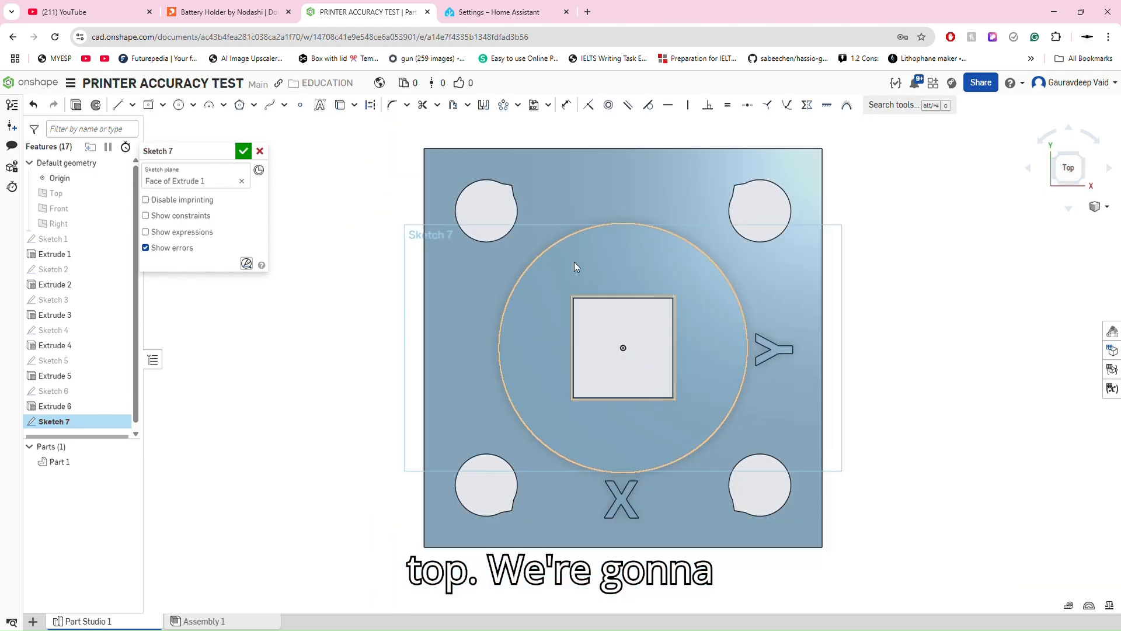
scroll(575, 262, "down", 1)
scroll(493, 135, "up", 2)
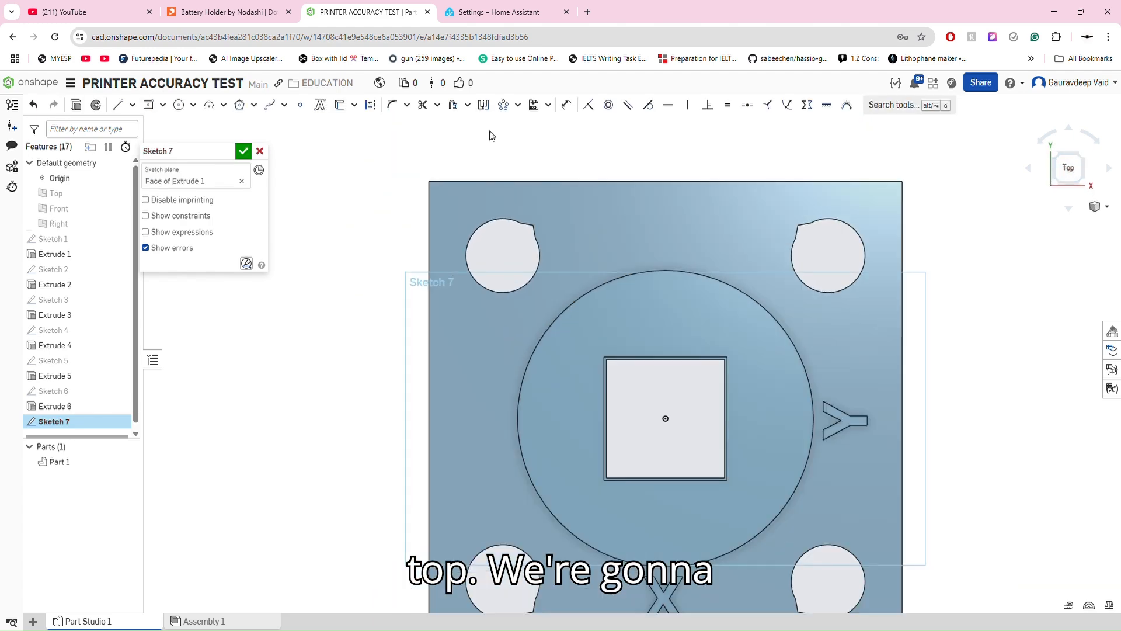
- Draw three connected lines around the plate's upper-left corner, ending on its two edges, with the outer line about 0.965 in long
left_click(125, 115)
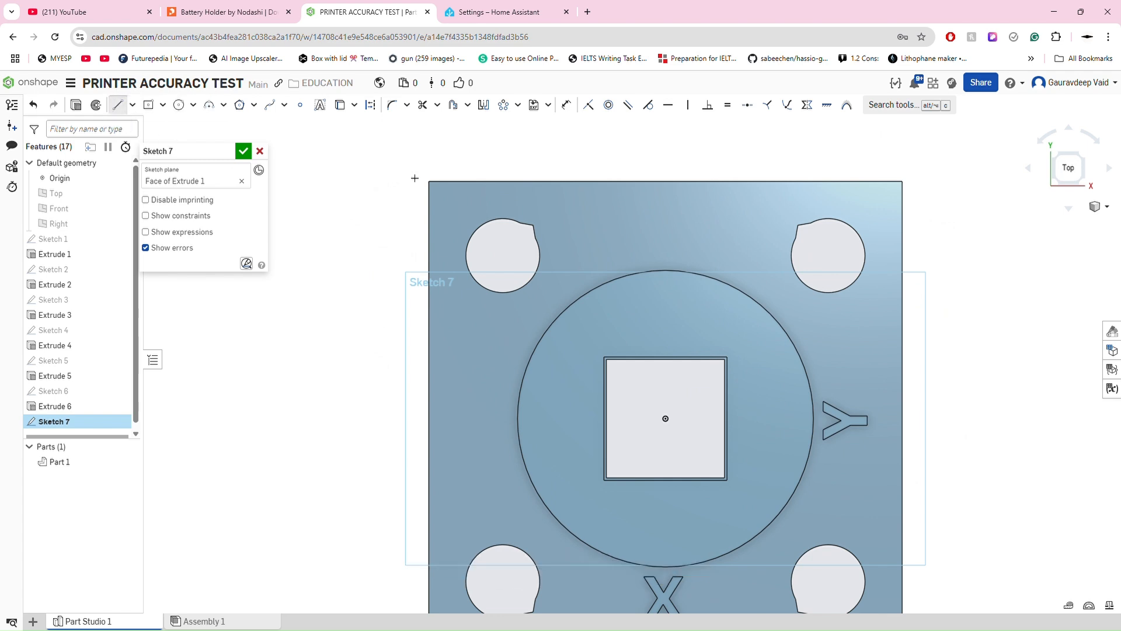
left_click(353, 188)
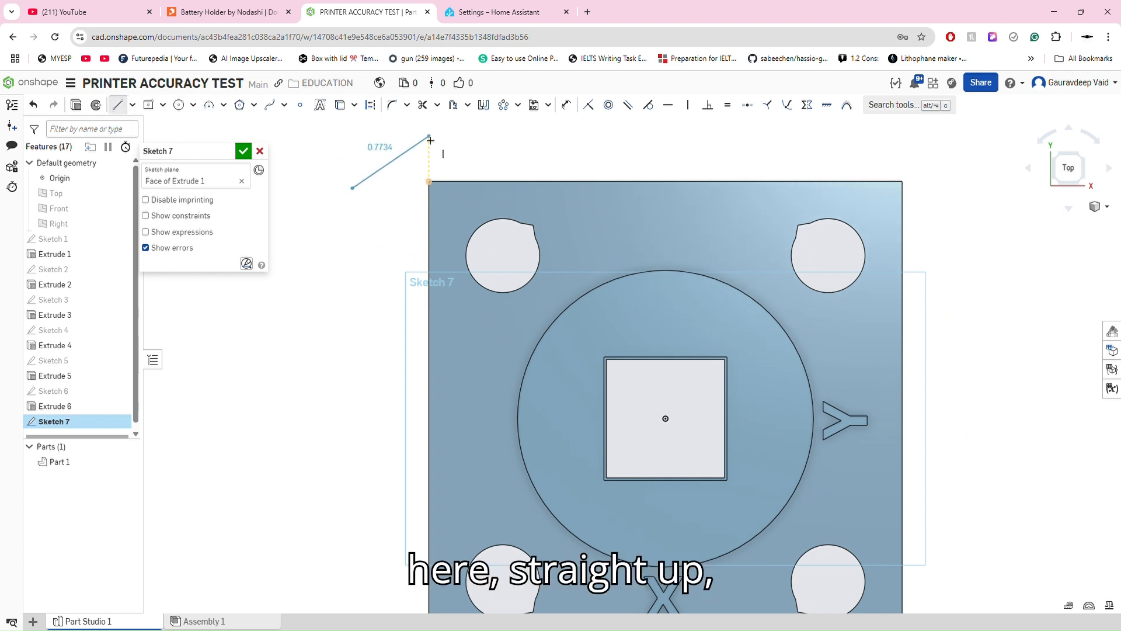
left_click(441, 117)
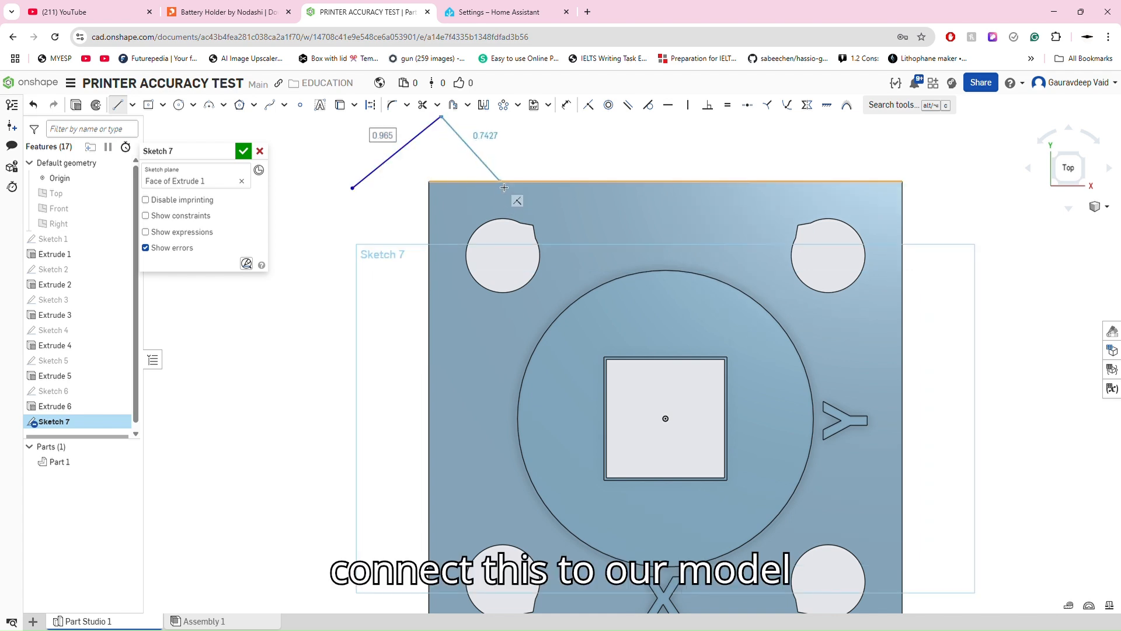
double_click(501, 182)
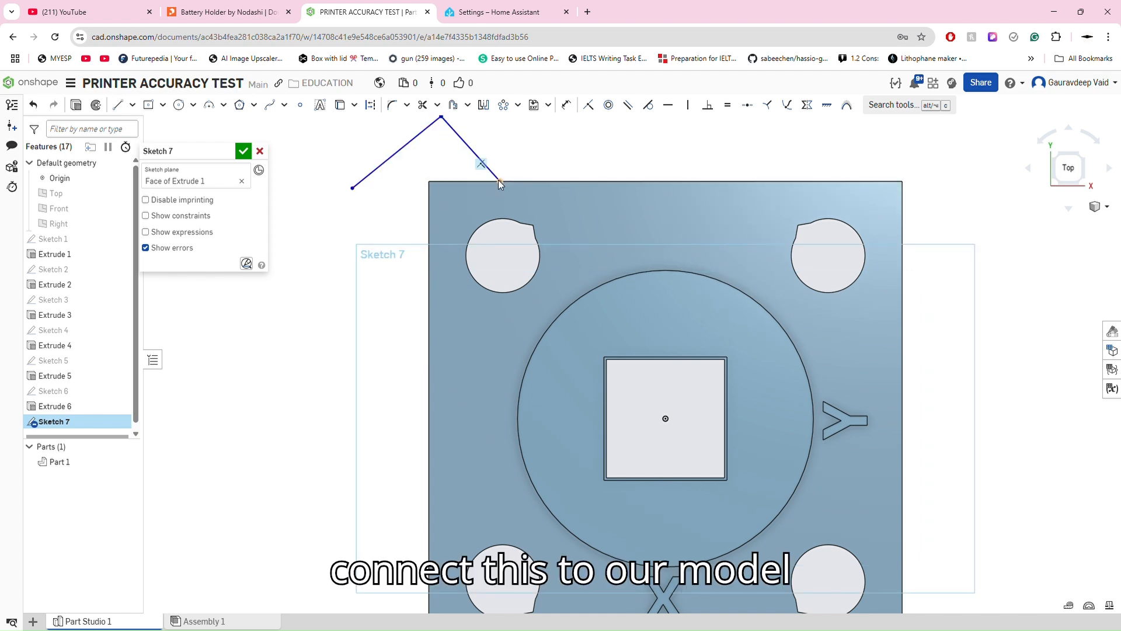
left_click(353, 188)
left_click(430, 255)
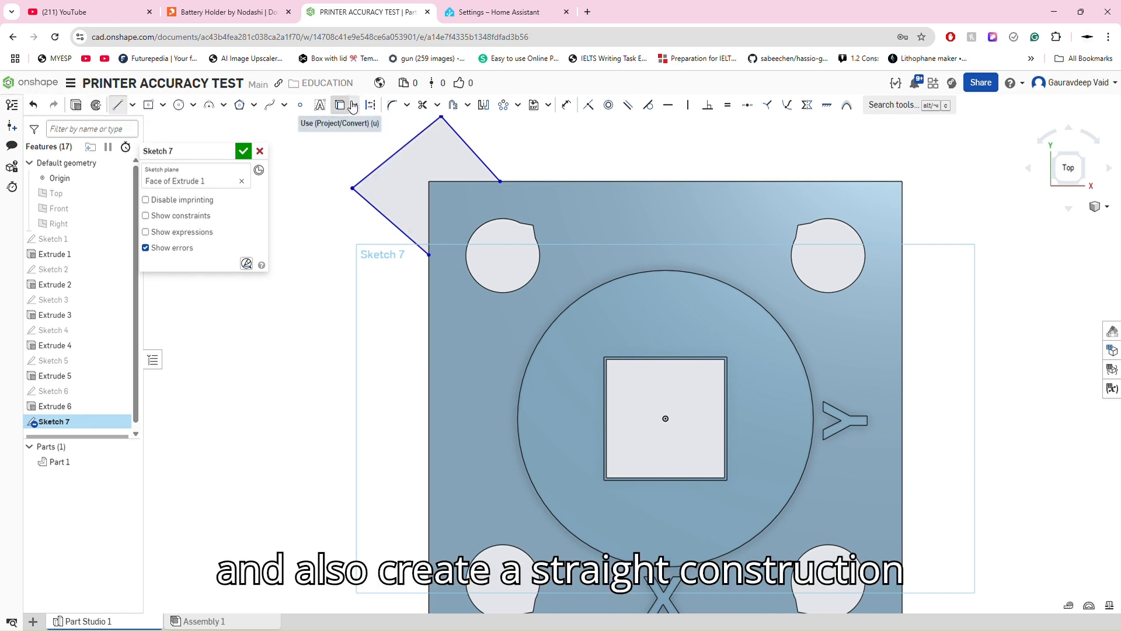
- Draw a construction line from the origin to the midpoint of the outer line beyond the plate's upper-left corner
left_click(376, 110)
left_click(665, 418)
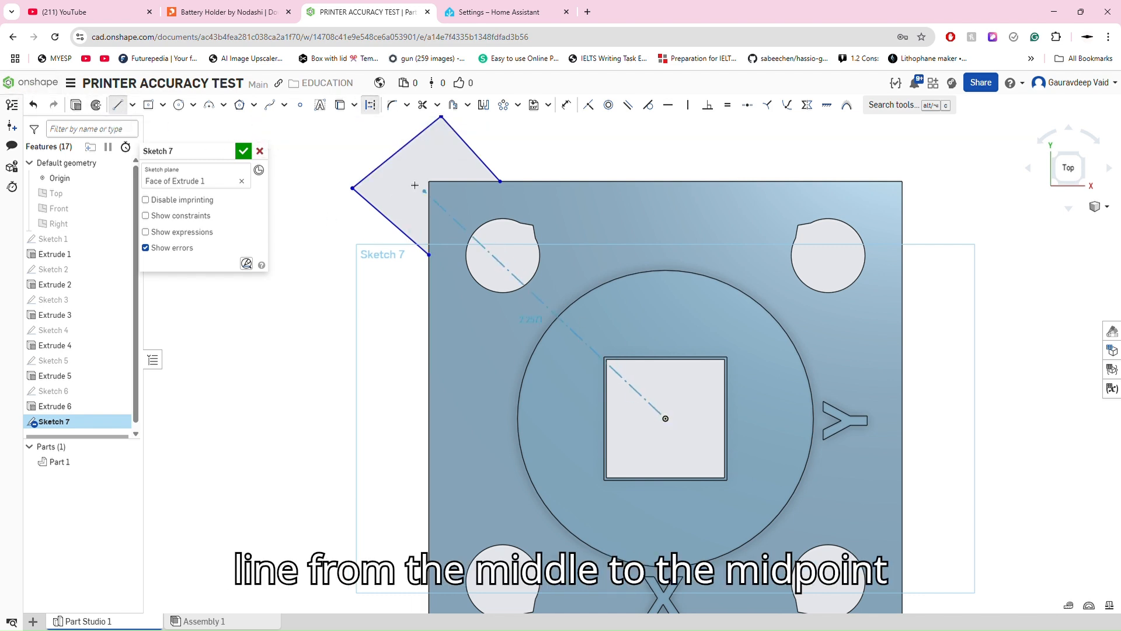
left_click(397, 152)
- Project the base plate's top face into the sketch and make the construction line coincident with the plate's upper-left corner
scroll(441, 187, "up", 5)
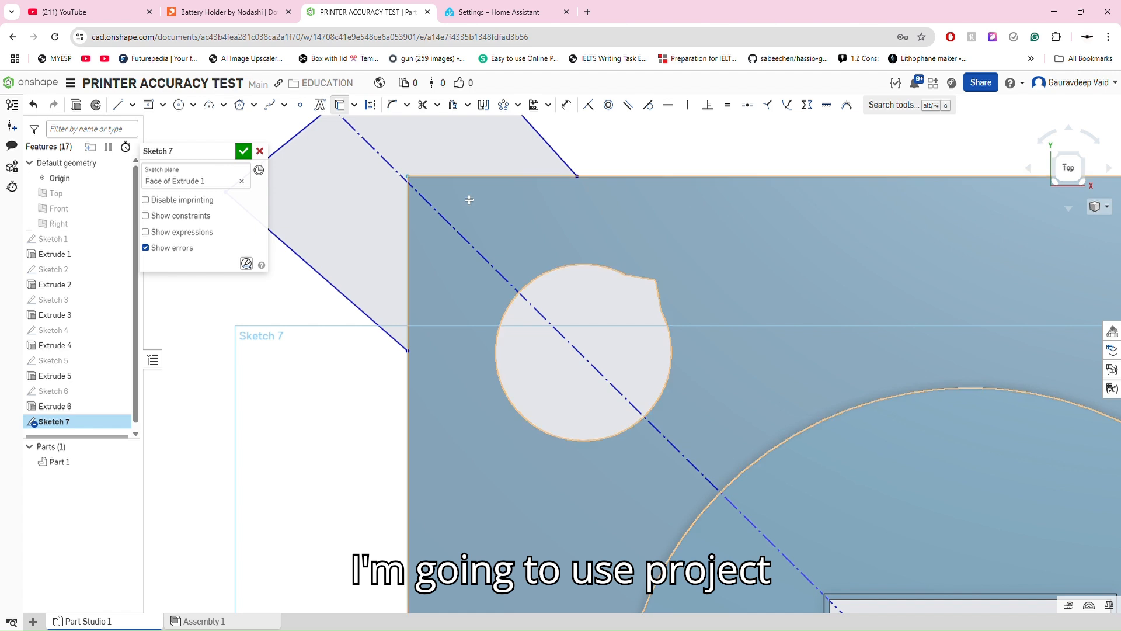
left_click(338, 109)
left_click(454, 198)
scroll(461, 204, "down", 3)
scroll(429, 188, "up", 4)
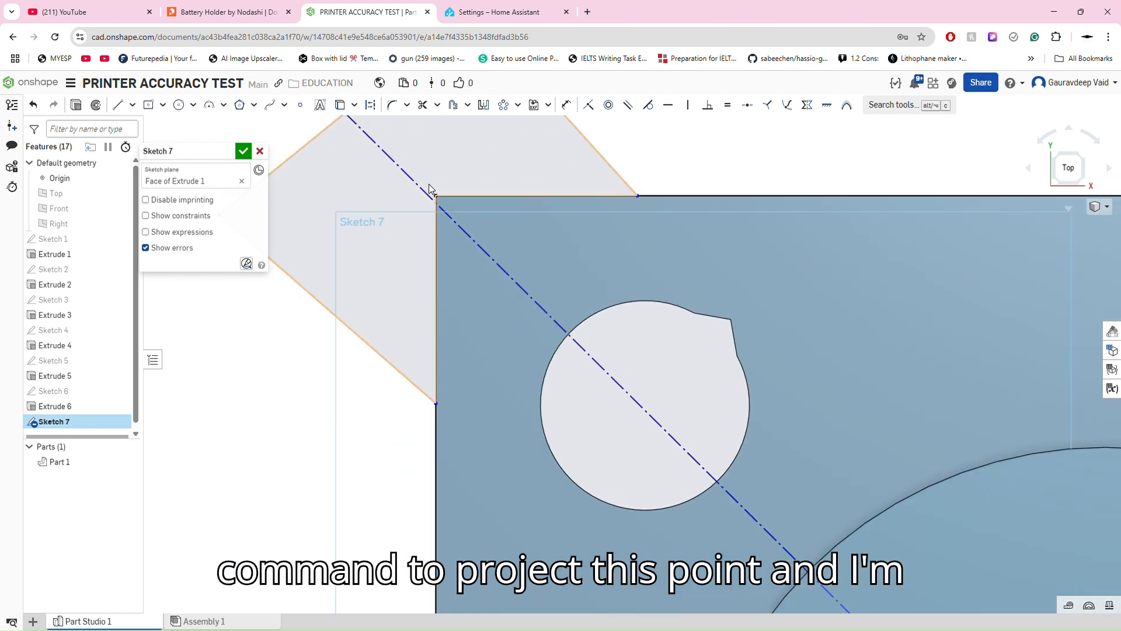
left_click(433, 195)
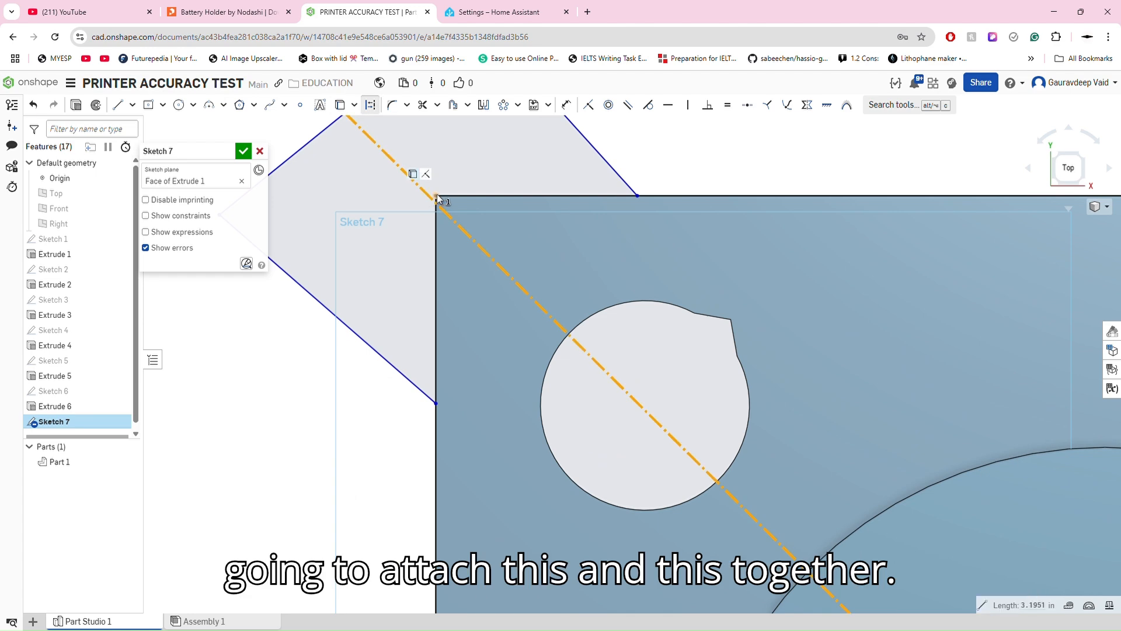
left_click(437, 196)
left_click(589, 106)
scroll(444, 288, "down", 4)
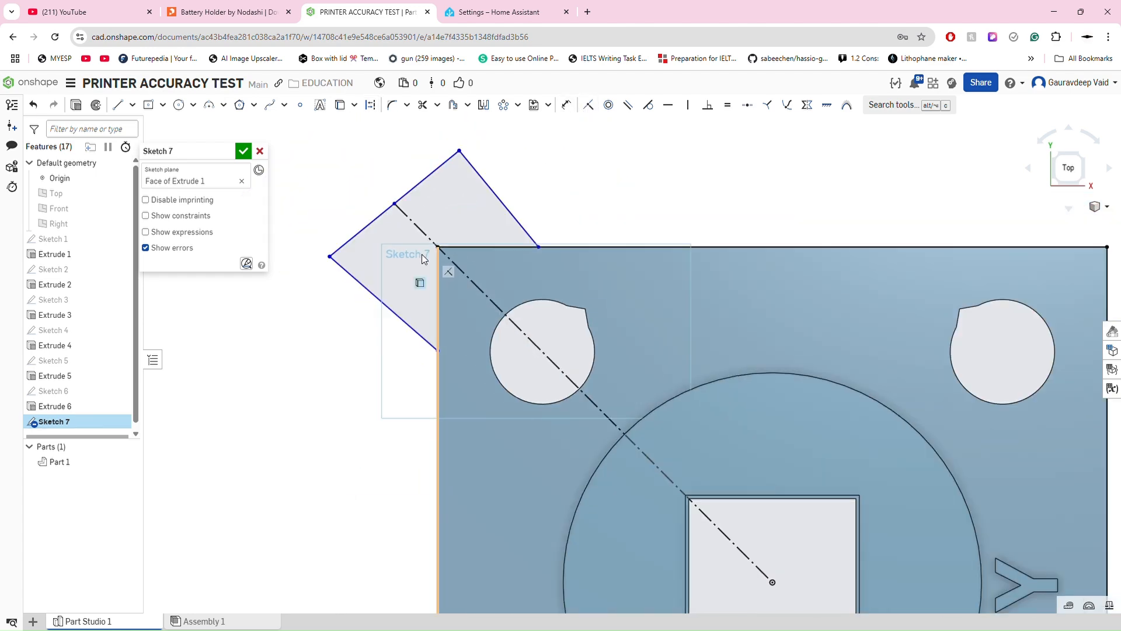
- Make the two side lines of the corner shape symmetric about the diagonal construction line
scroll(444, 222, "down", 2)
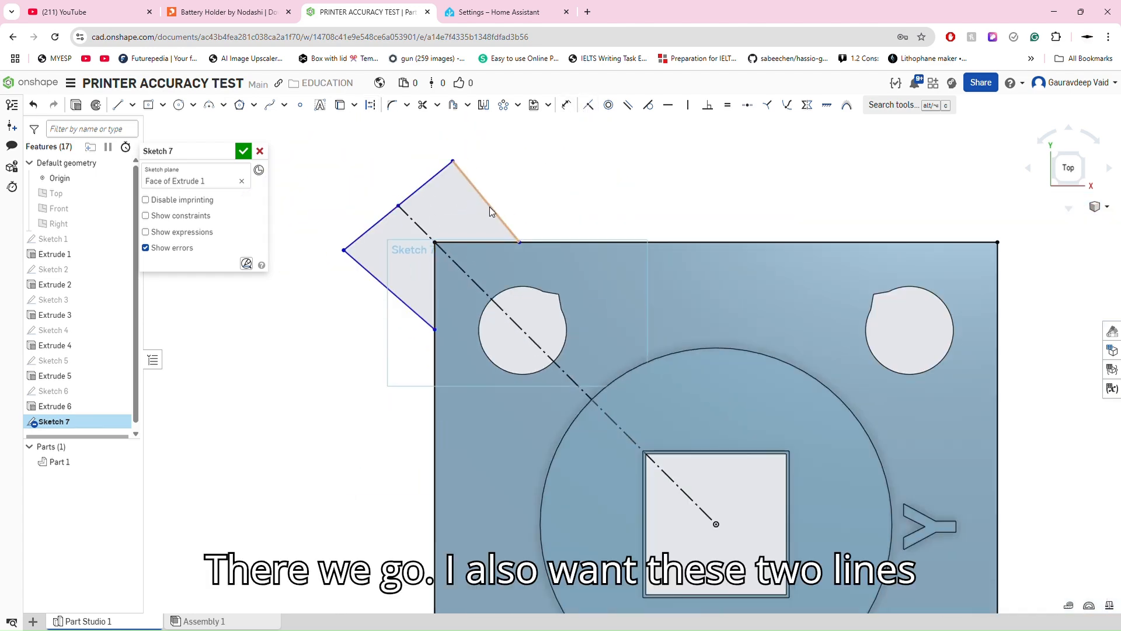
left_click(491, 212)
left_click(397, 295)
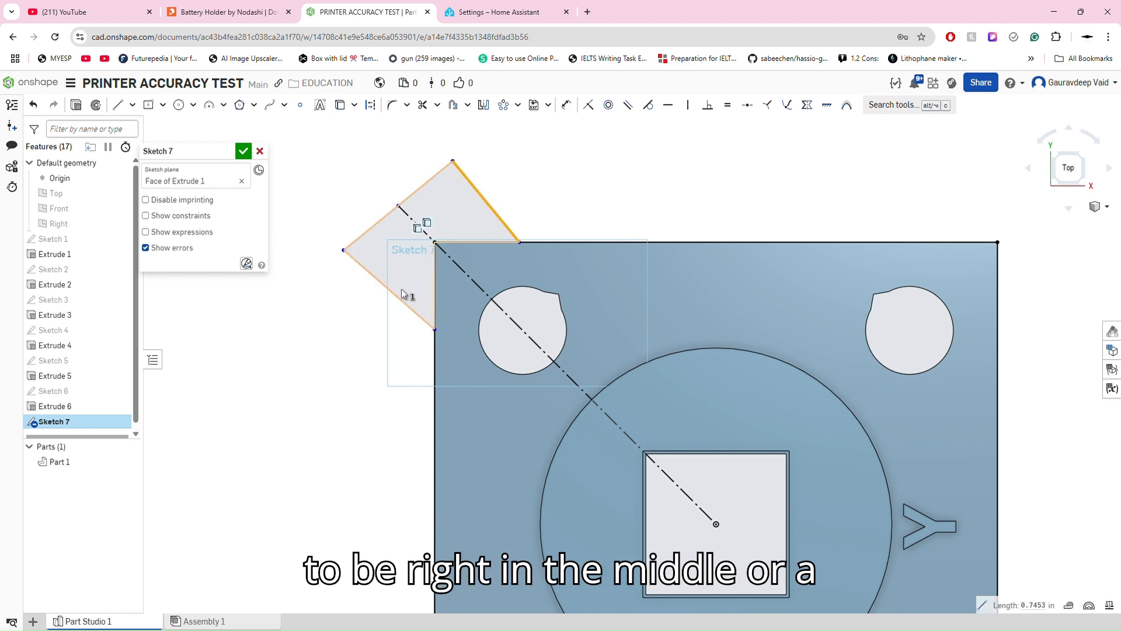
left_click(476, 279)
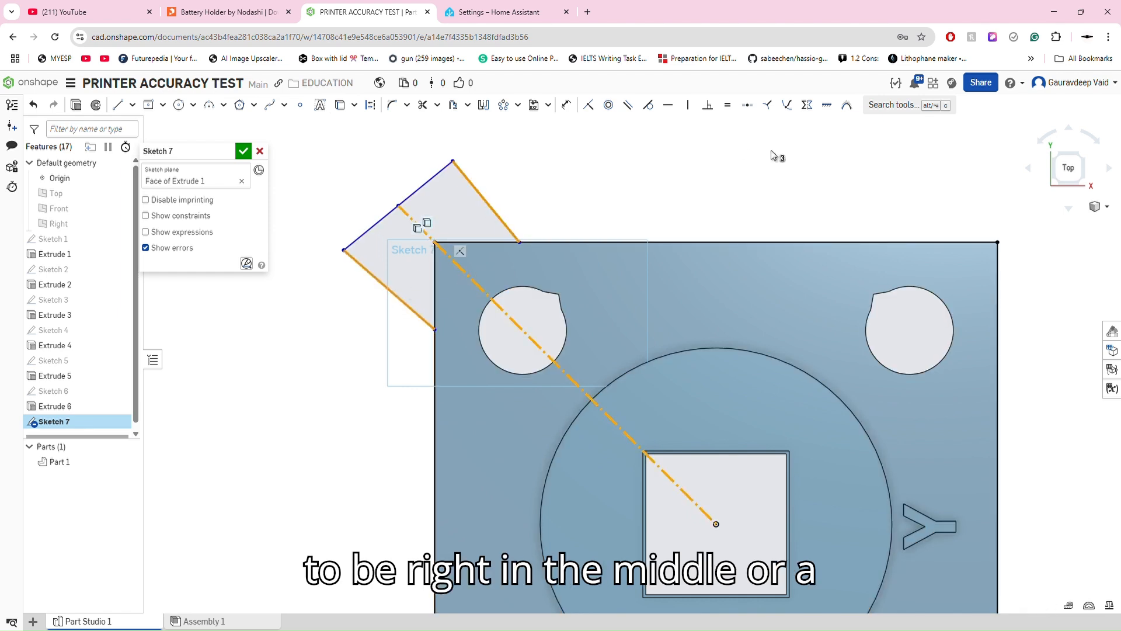
left_click(807, 105)
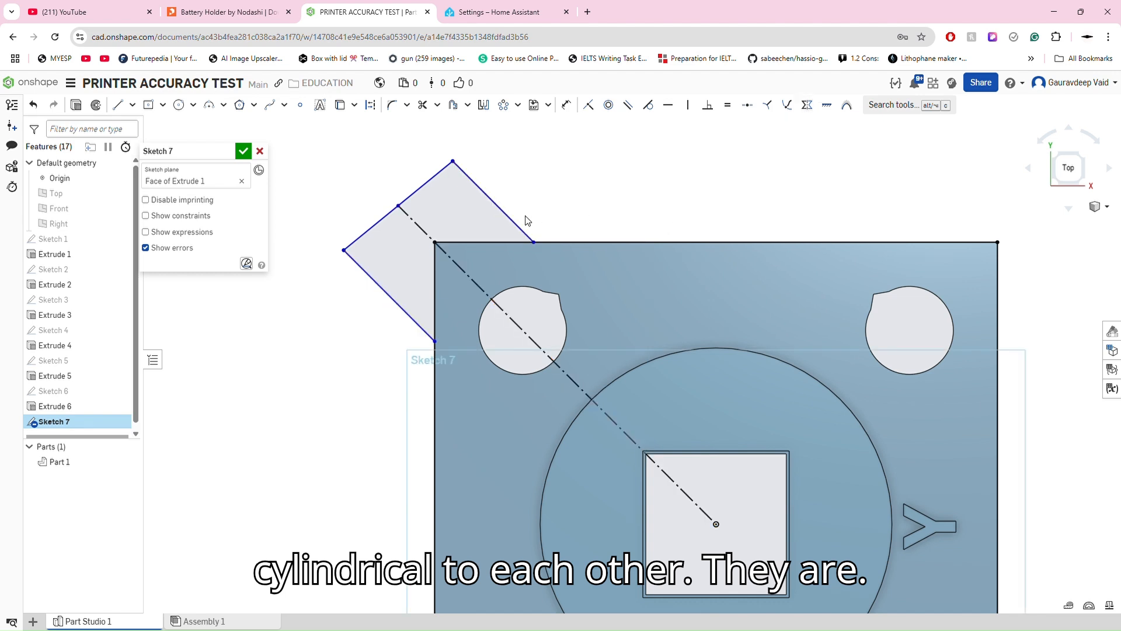
- Constrain the corner shape's upper side line parallel to the diagonal construction line
scroll(459, 190, "down", 4)
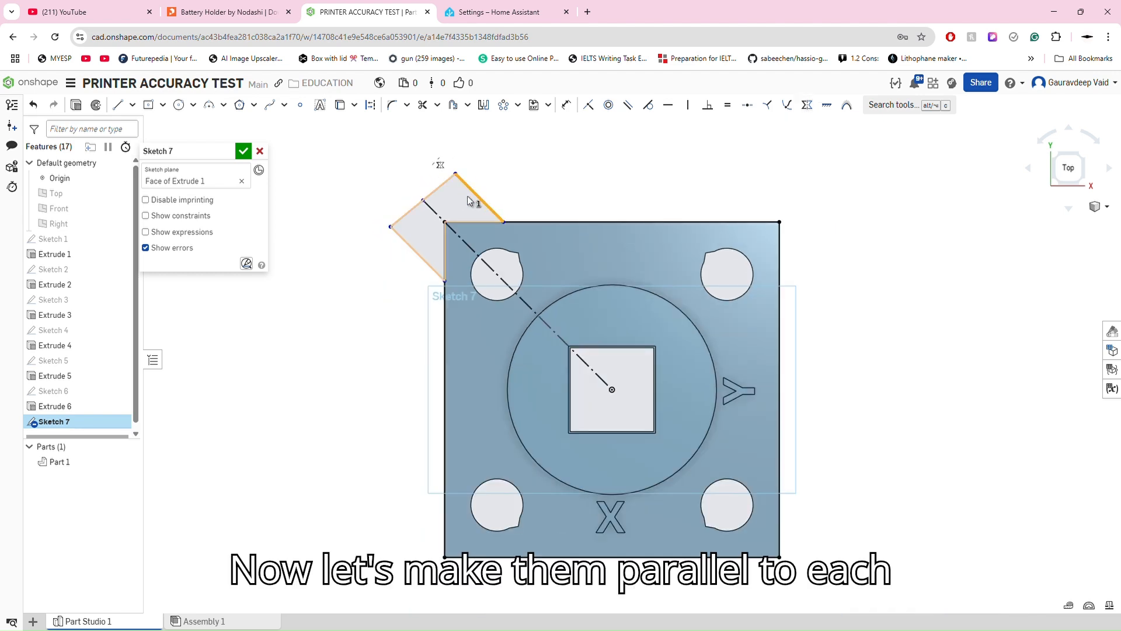
left_click(468, 194)
left_click(435, 217)
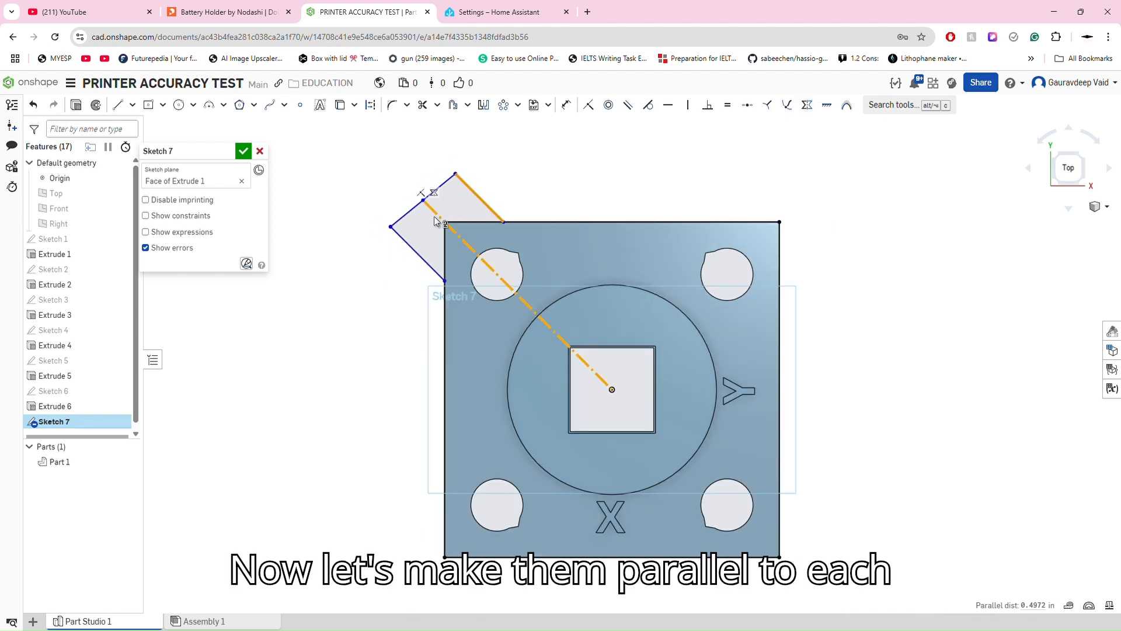
left_click(628, 105)
scroll(418, 195, "up", 2)
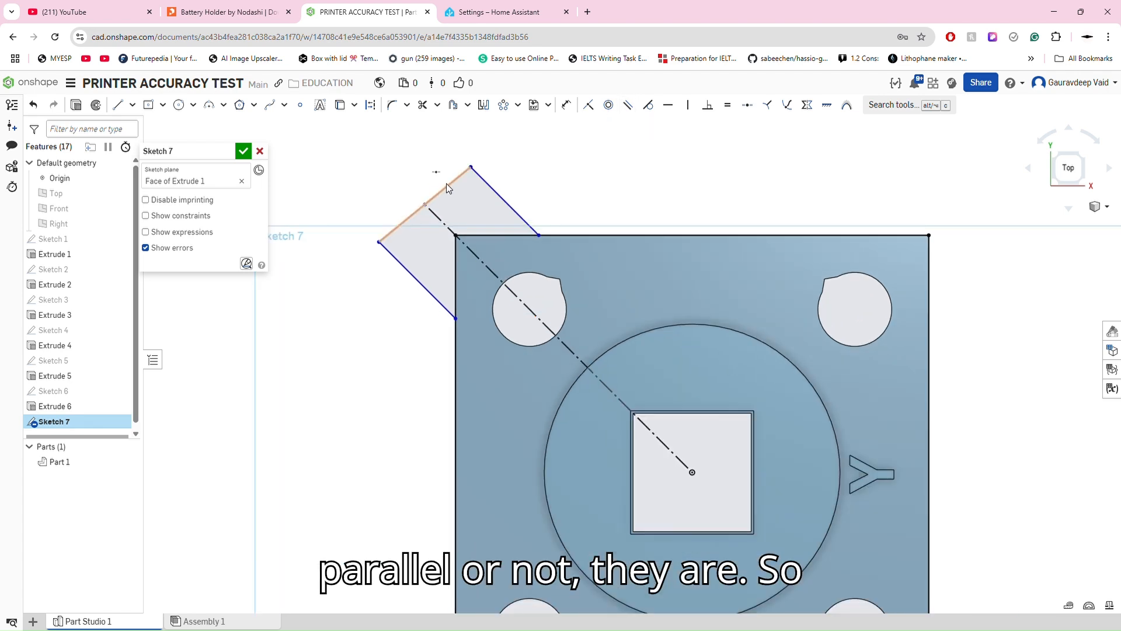
- Make the corner shape's outer line perpendicular to the diagonal construction line
mouse_move(471, 168)
left_mouse_down()
mouse_move(447, 156)
mouse_move(453, 186)
mouse_move(471, 173)
left_mouse_up()
left_click(443, 222)
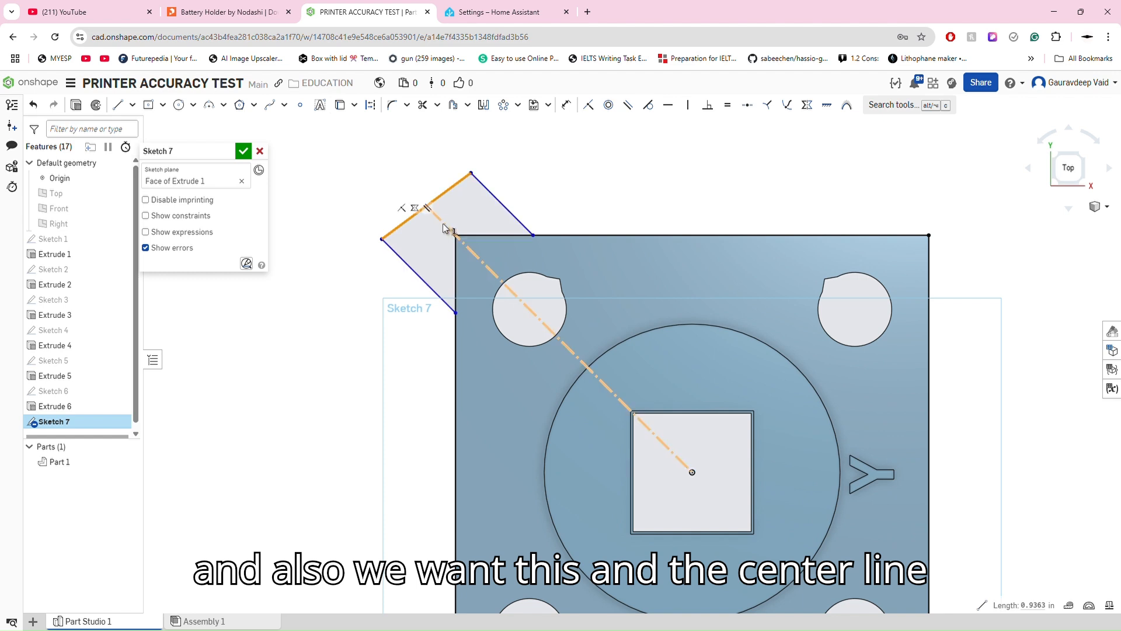
left_click(708, 106)
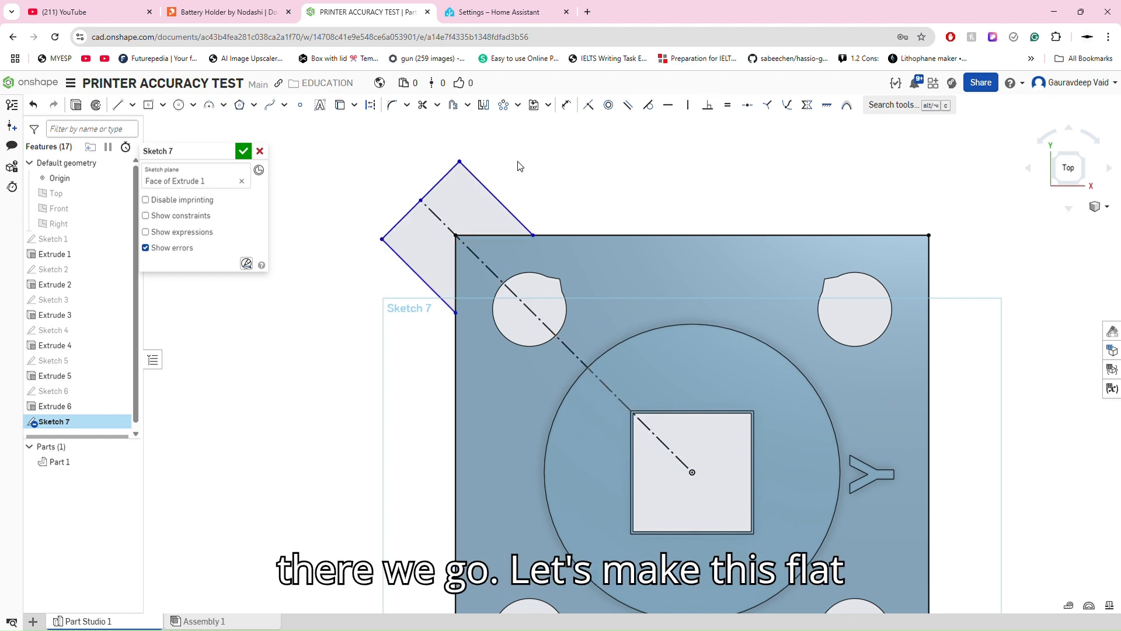
- Dimension the corner shape's outer line to a length of 1 in
key("u")
left_click(442, 182)
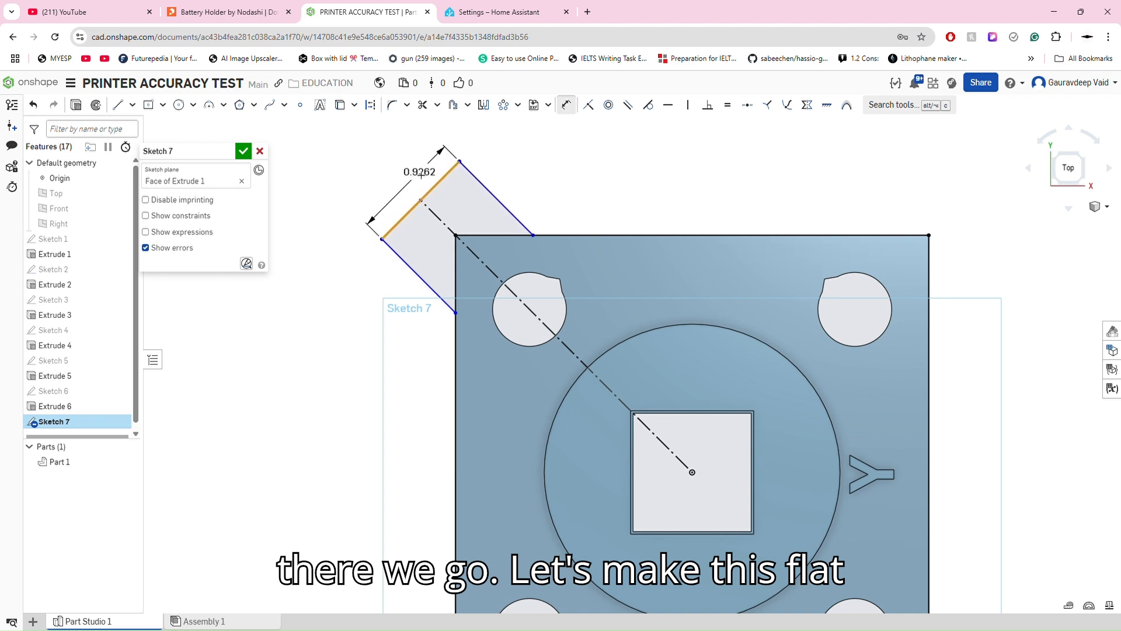
left_click(420, 174)
type("1")
key("Return")
key("Escape")
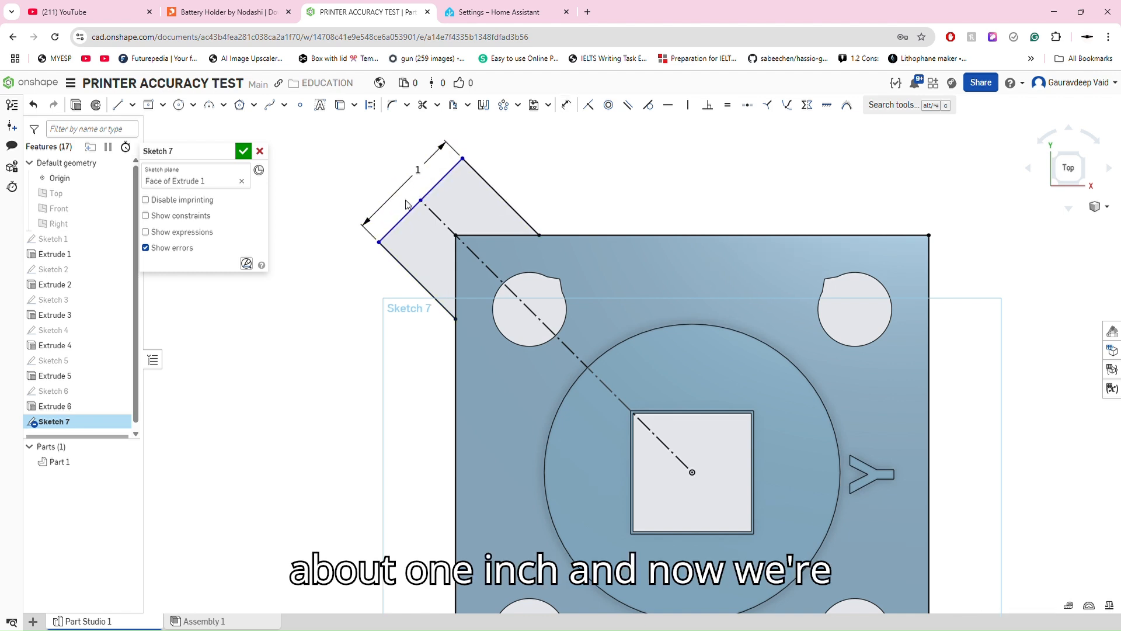
- Attach the midpoint of the corner shape's outer line to the plate's upper-left corner
left_click_drag(419, 203, 451, 235)
scroll(450, 235, "up", 7)
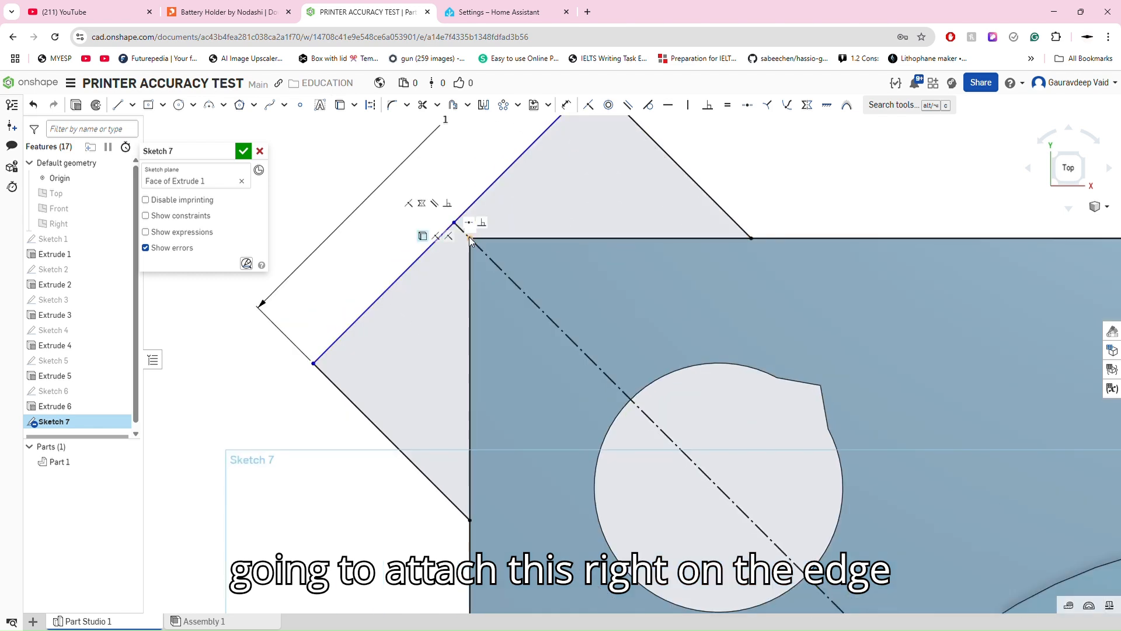
scroll(463, 254, "down", 5)
scroll(464, 253, "down", 3)
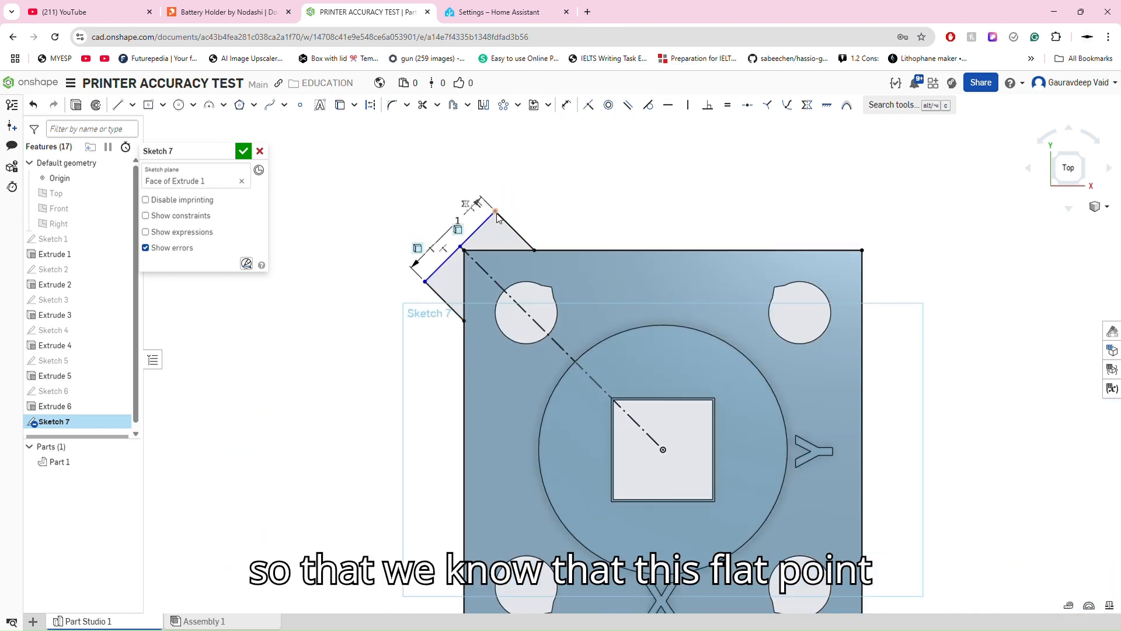
scroll(467, 243, "up", 8)
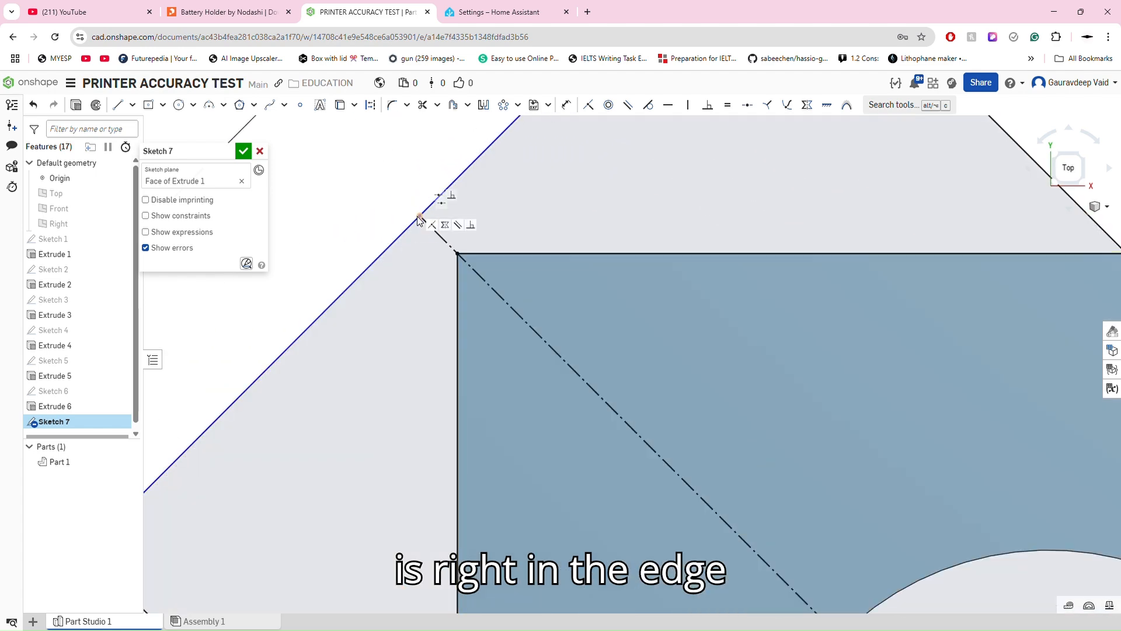
scroll(450, 362, "down", 3)
scroll(448, 360, "down", 1)
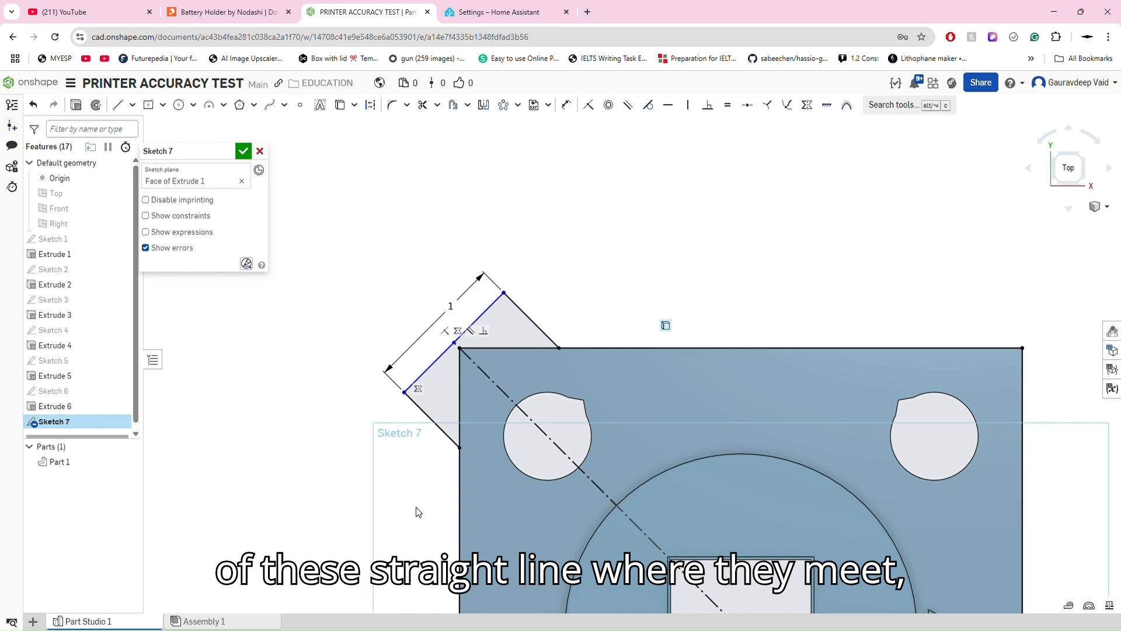
scroll(449, 331, "up", 5)
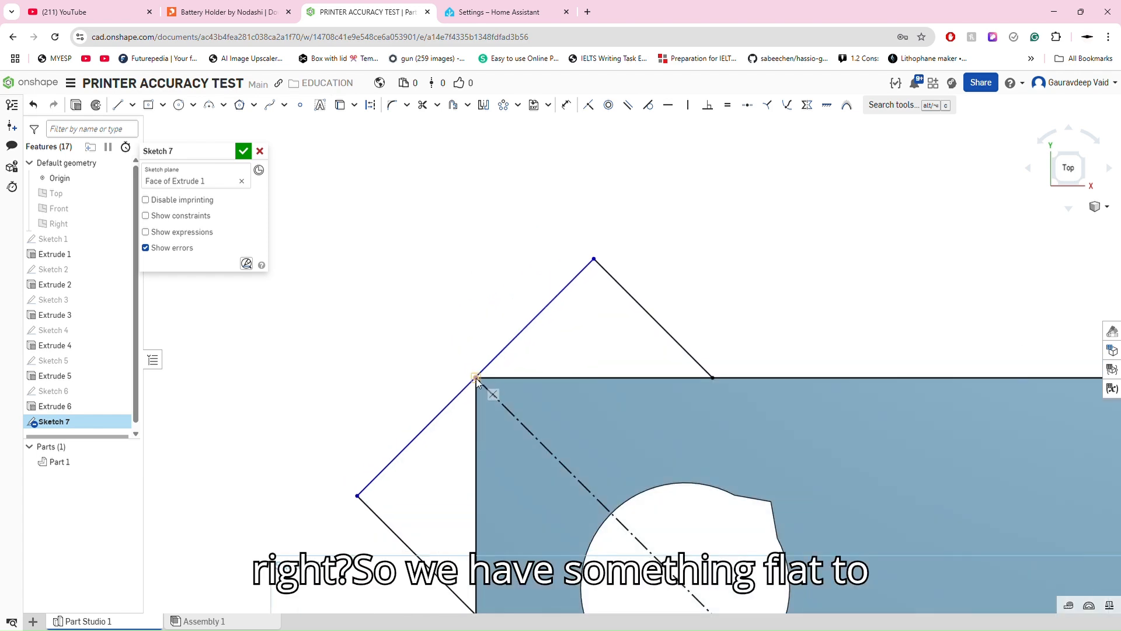
scroll(475, 377, "down", 3)
scroll(474, 373, "down", 3)
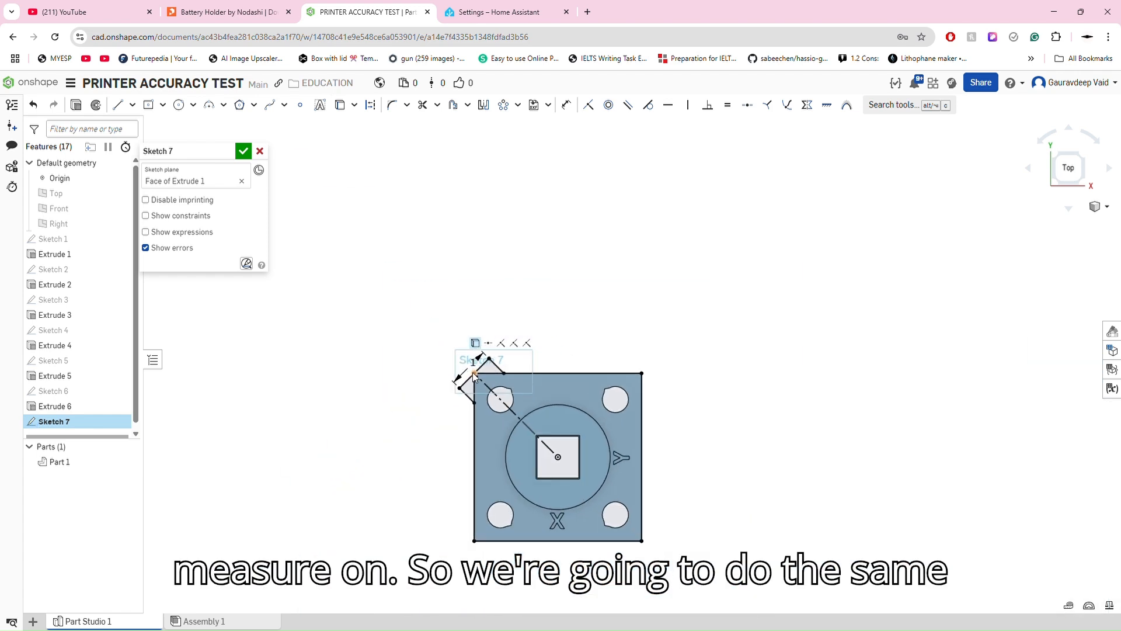
- Circular-pattern the corner shape's three lines and the diagonal construction line around the plate's center with 4 instances
scroll(492, 362, "up", 1)
left_click(492, 362)
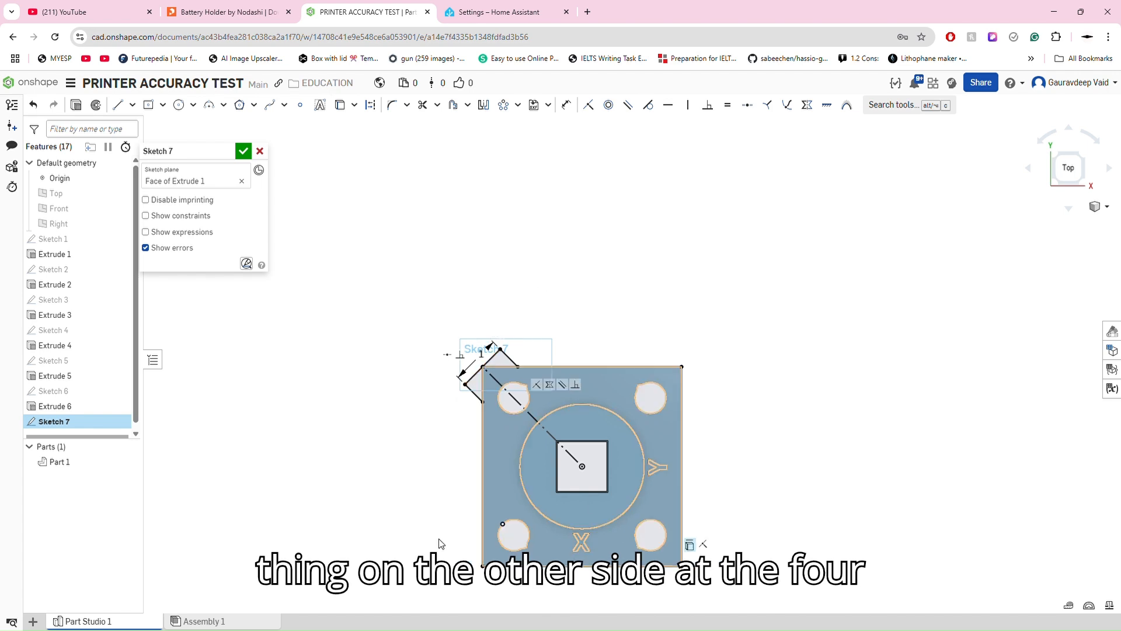
left_click(507, 109)
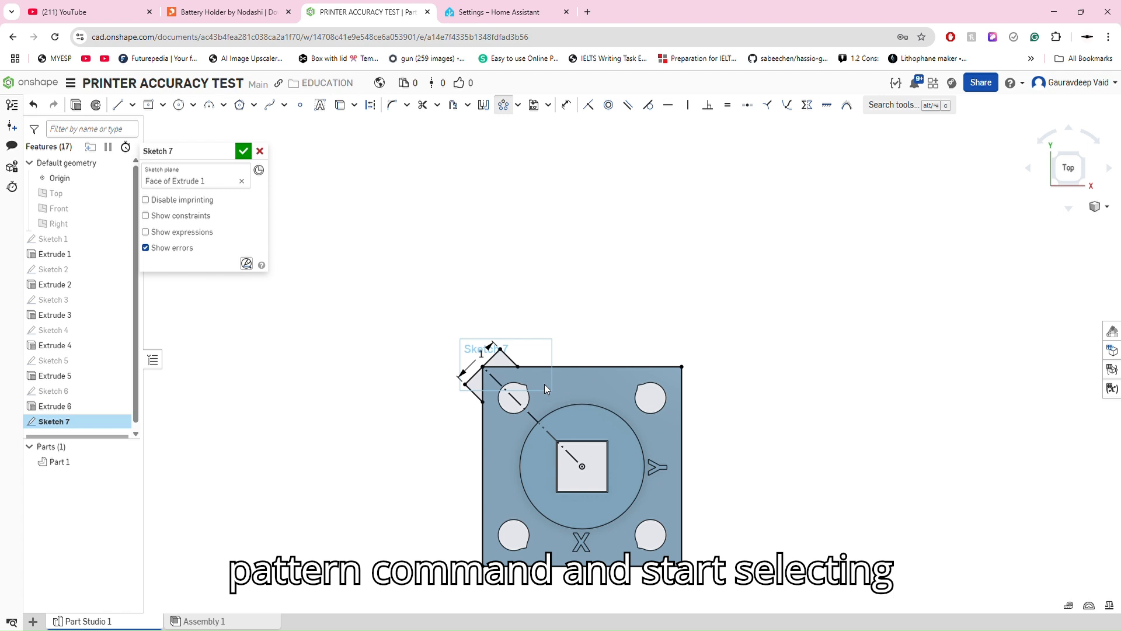
scroll(530, 383, "up", 3)
scroll(501, 336, "up", 2)
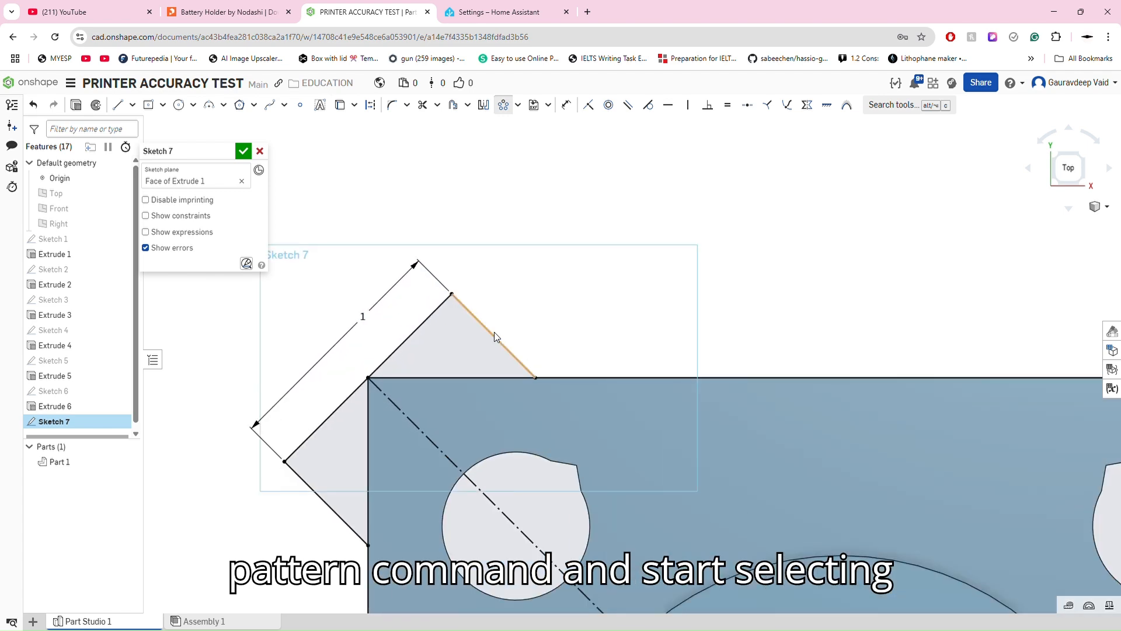
left_click(494, 337)
left_click(416, 328)
left_click(325, 503)
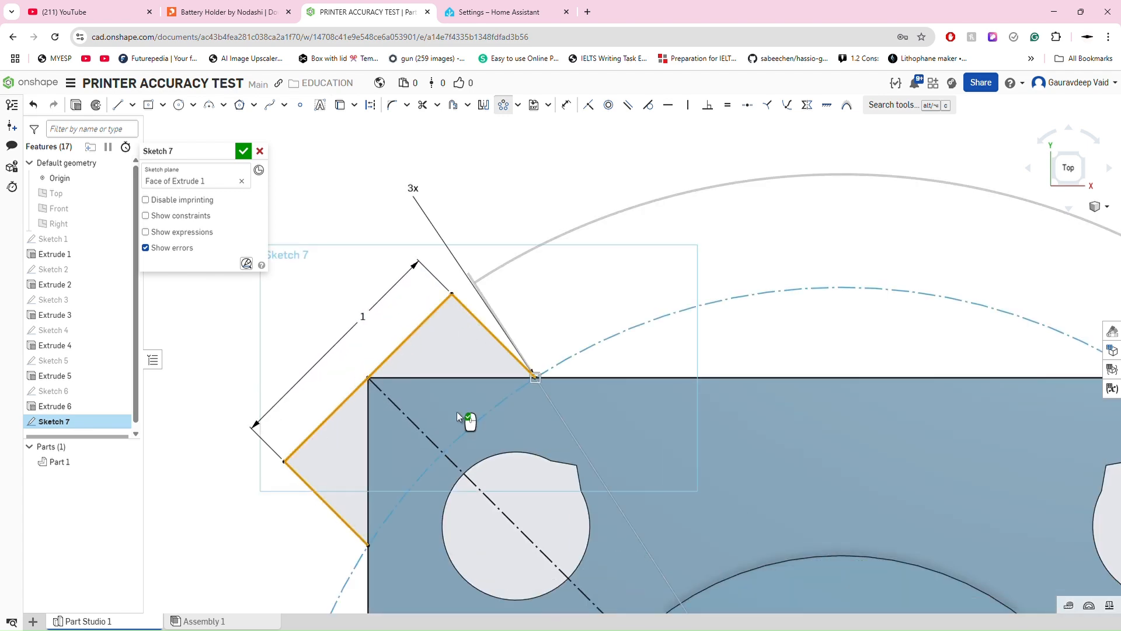
scroll(473, 237, "down", 5)
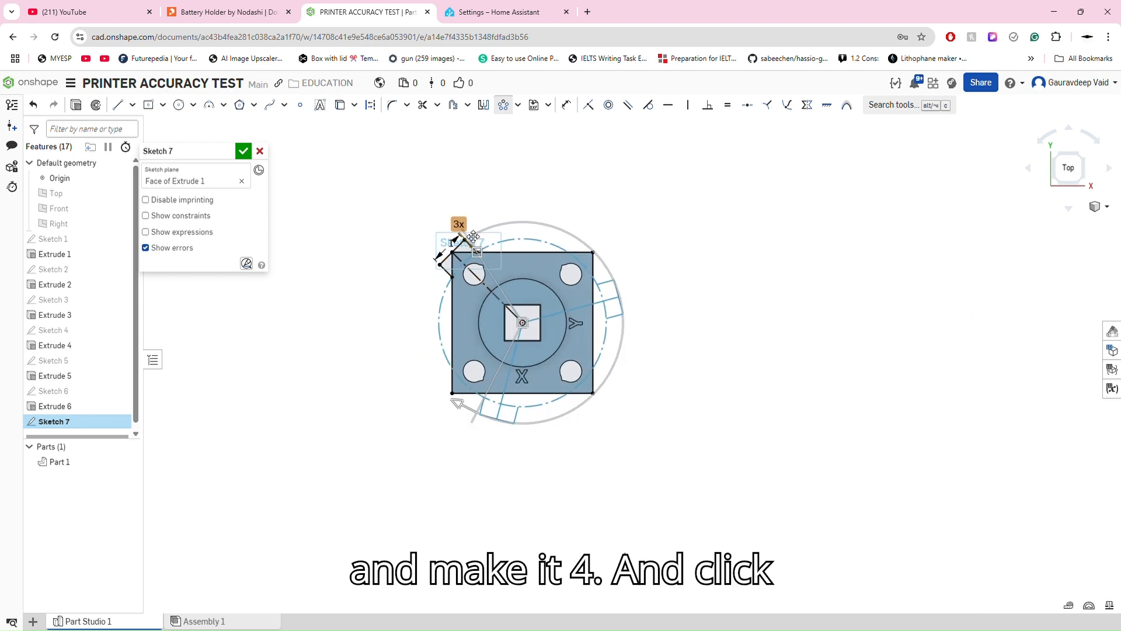
double_click(473, 236)
type("4")
key("Return")
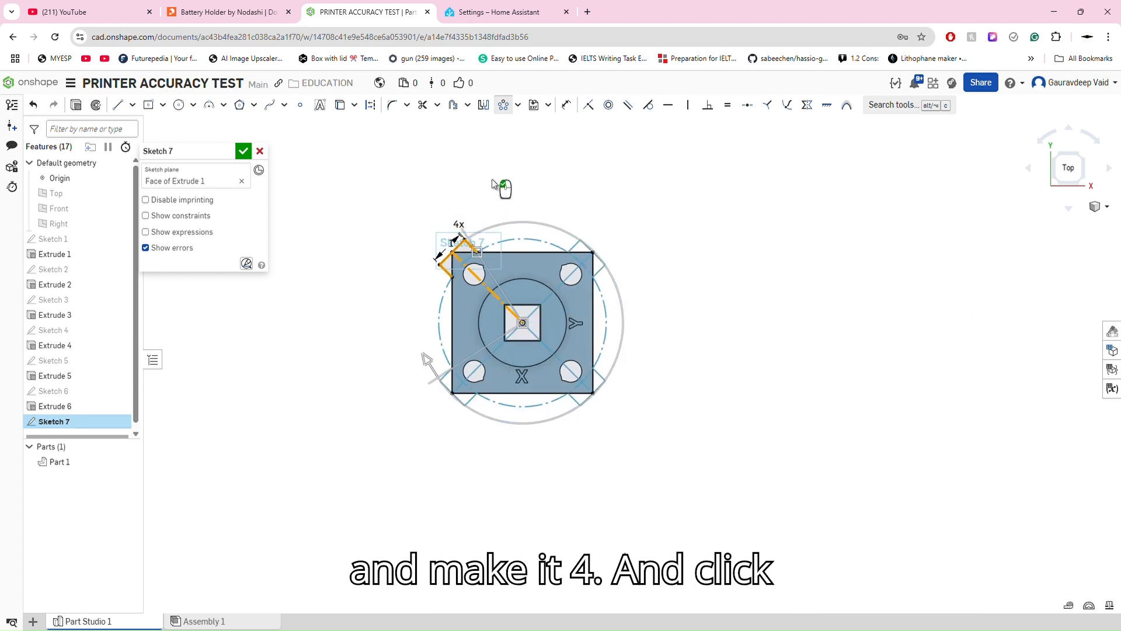
left_click(974, 229)
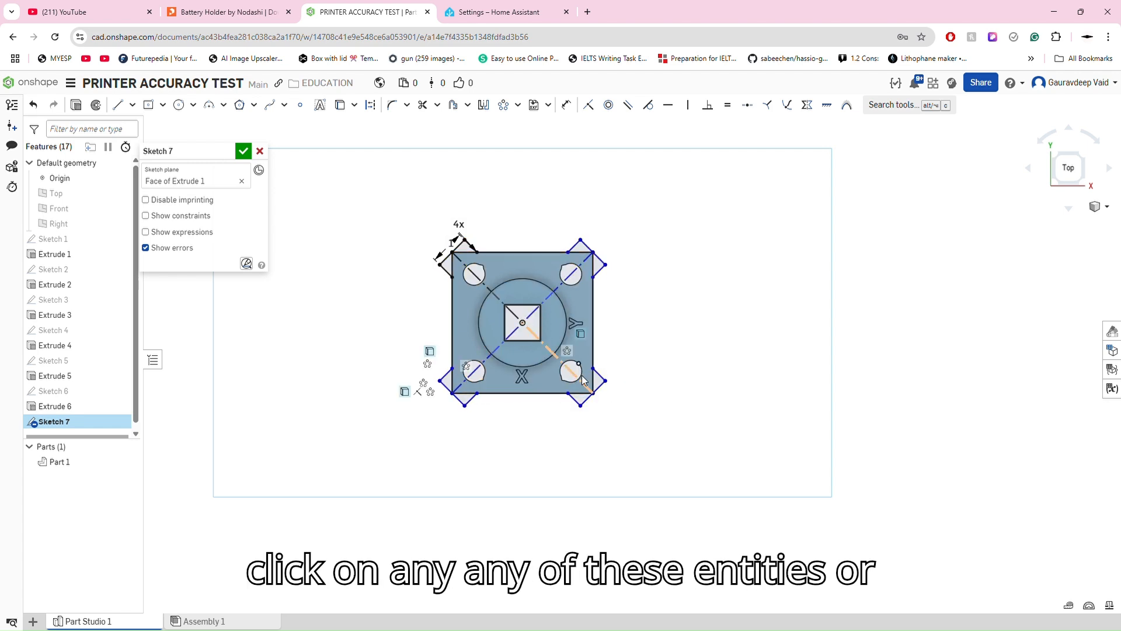
- Pull the patterned copies aside to test their freedom and attach the pattern's center point to the sketch origin
scroll(608, 381, "up", 5)
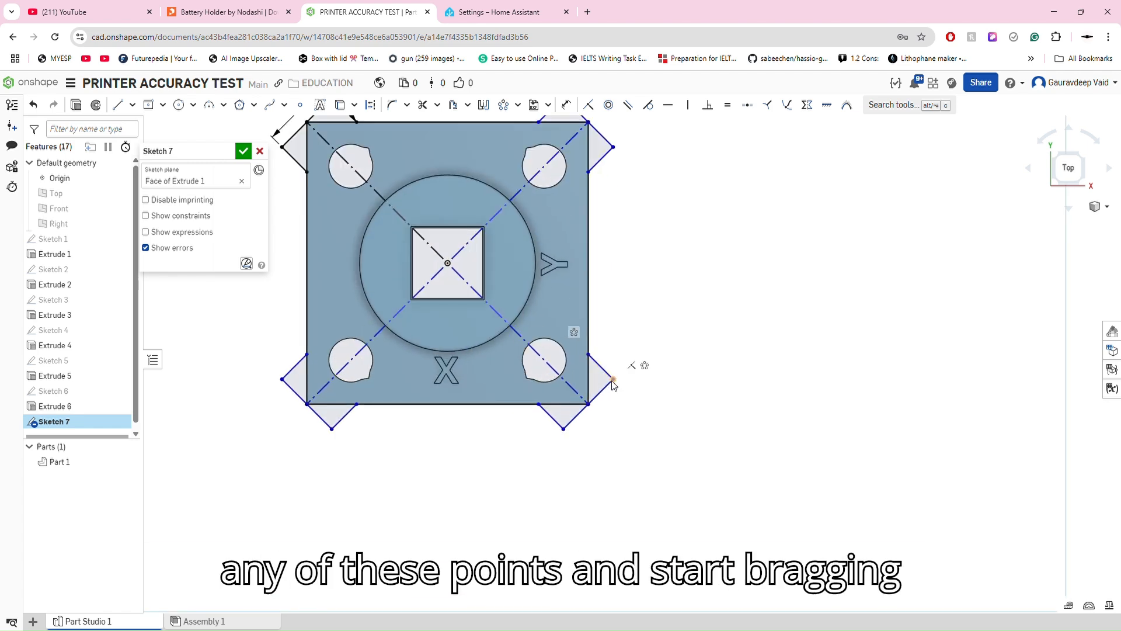
left_click_drag(612, 382, 845, 491)
scroll(799, 447, "down", 3)
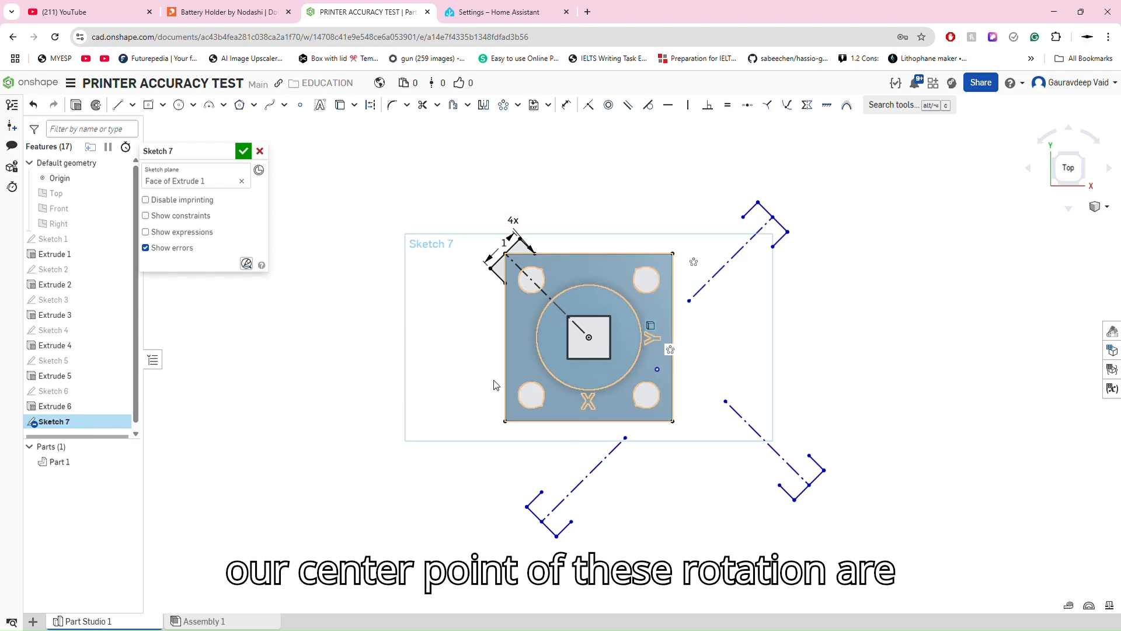
scroll(654, 375, "up", 5)
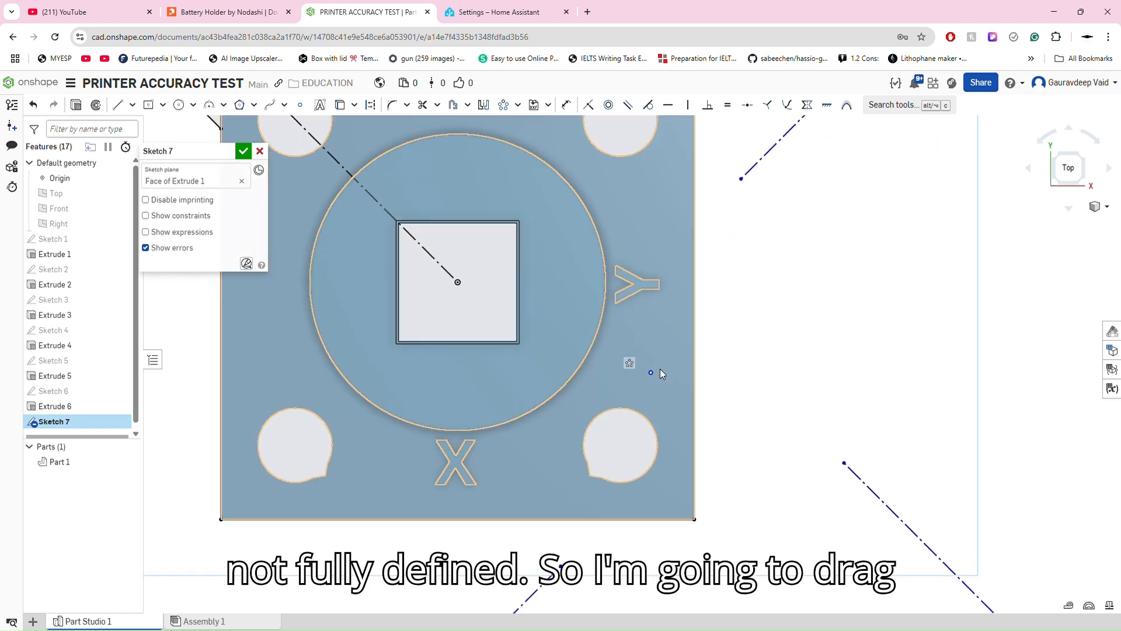
left_click_drag(650, 373, 459, 285)
key("f")
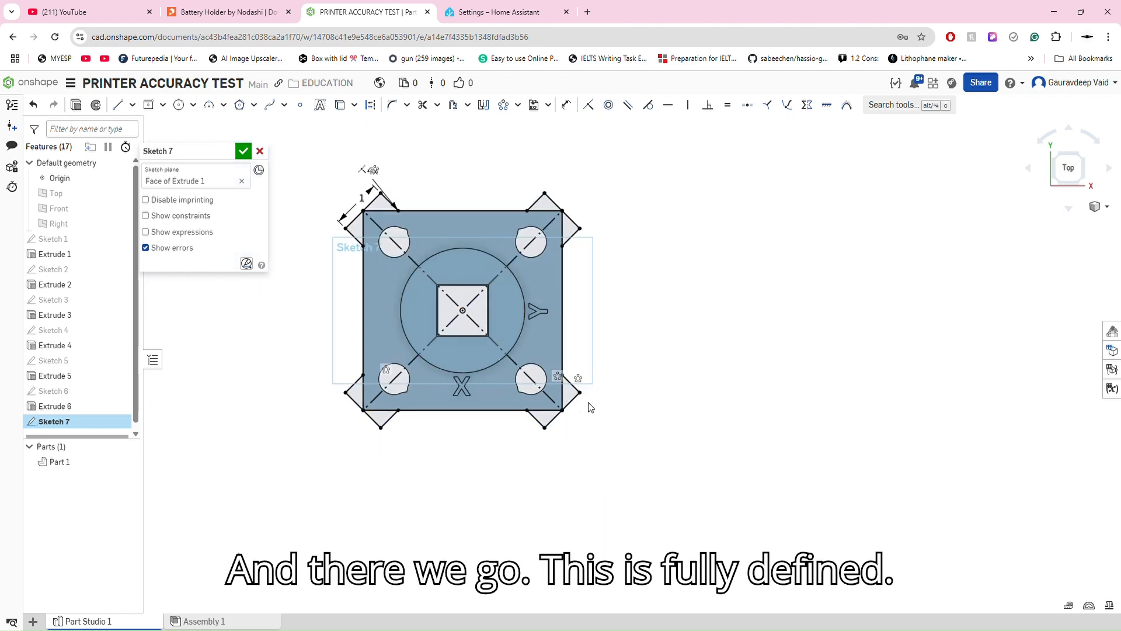
- Start an extrude from Sketch 7, replacing the default selection with the eight triangular regions outside the plate's corners
right_click_drag(600, 420, 497, 378)
scroll(472, 434, "down", 3)
scroll(333, 344, "up", 3)
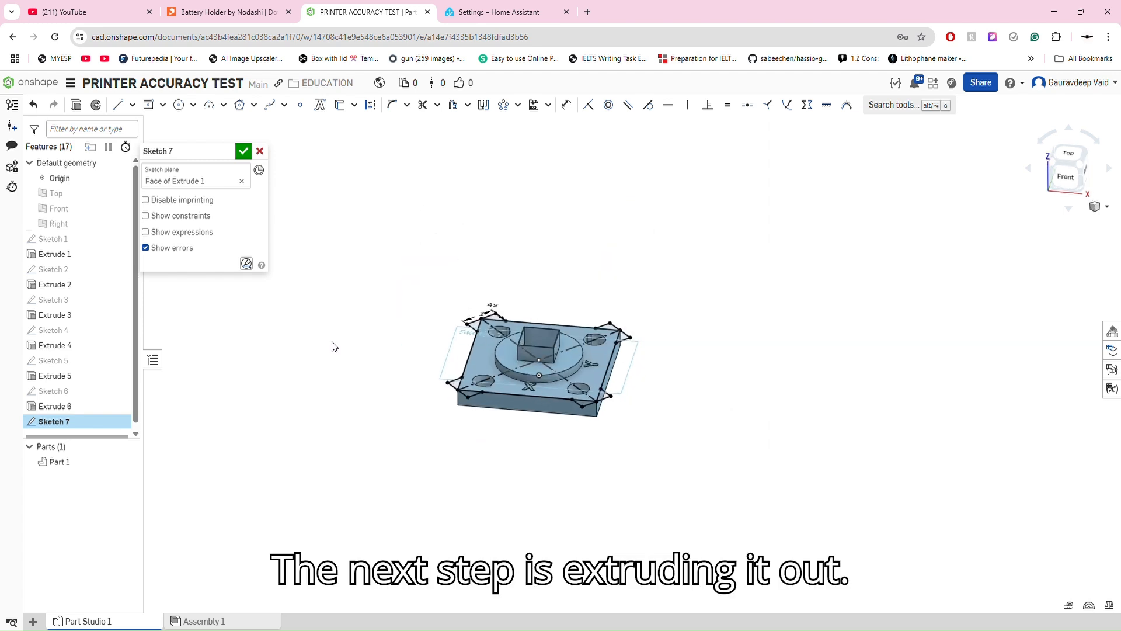
left_click(86, 111)
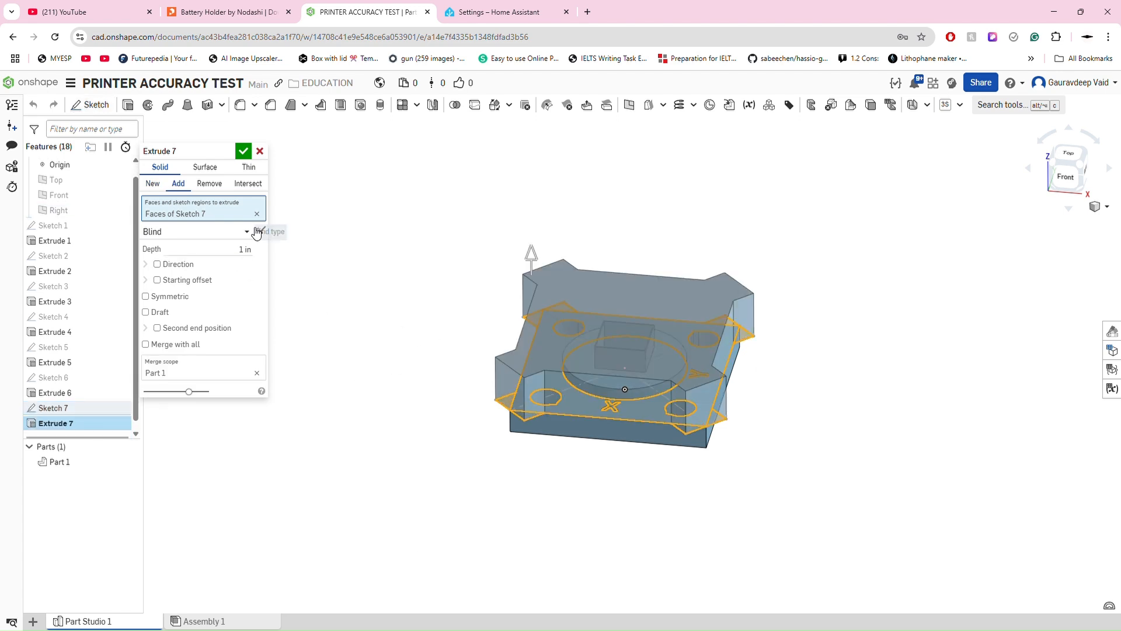
left_click(257, 214)
scroll(444, 339, "up", 3)
left_click(579, 469)
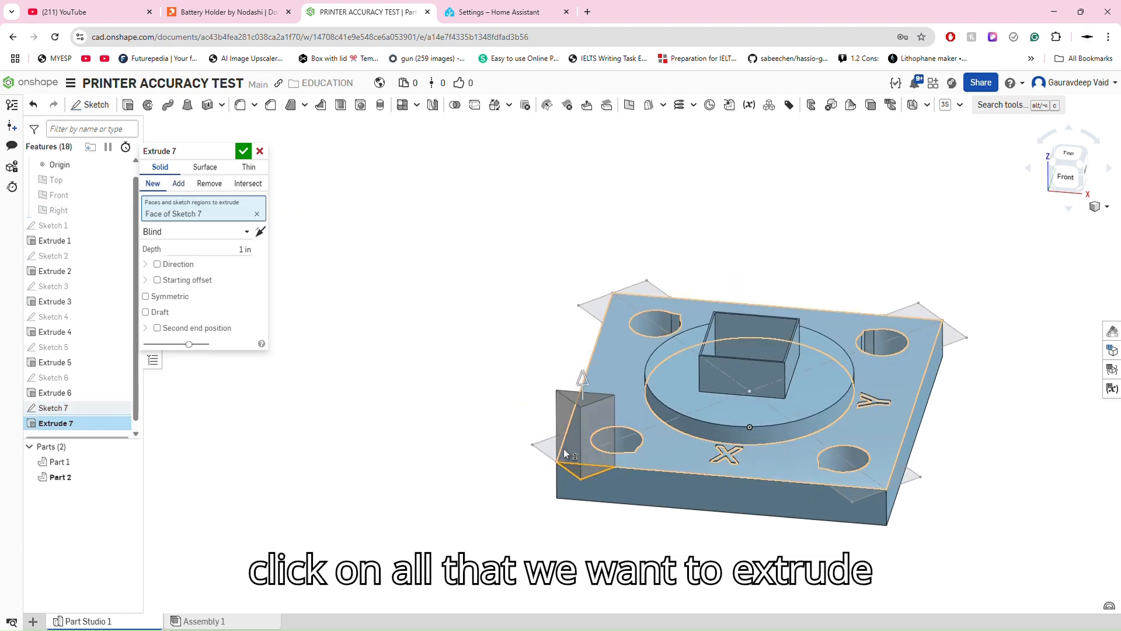
left_click(546, 447)
left_click(599, 304)
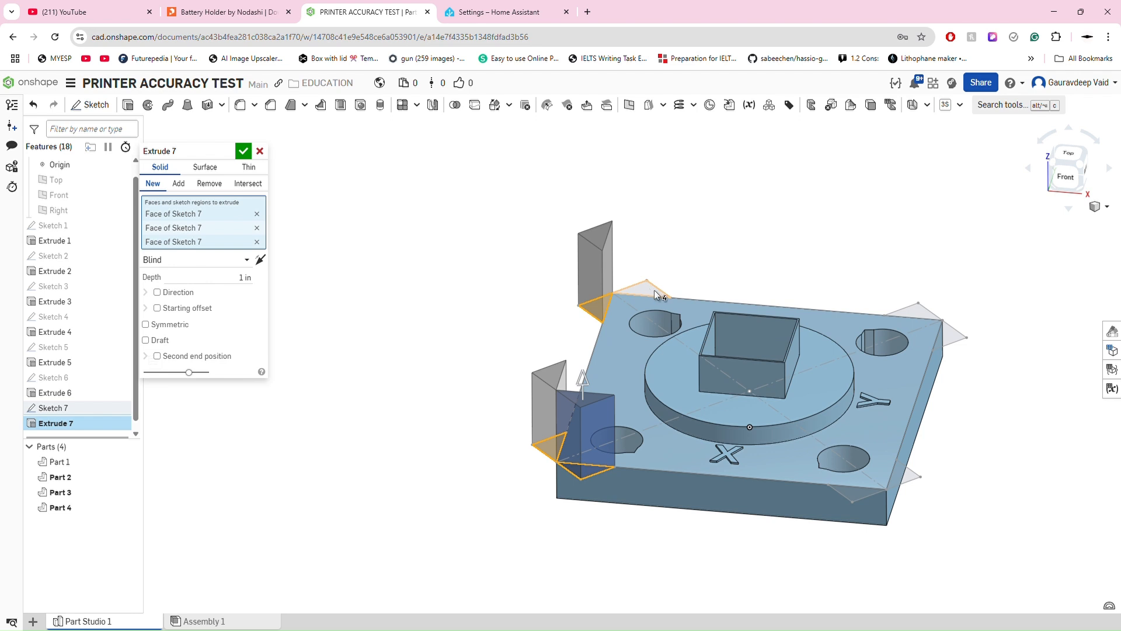
left_click(656, 295)
left_click(956, 332)
left_click(926, 479)
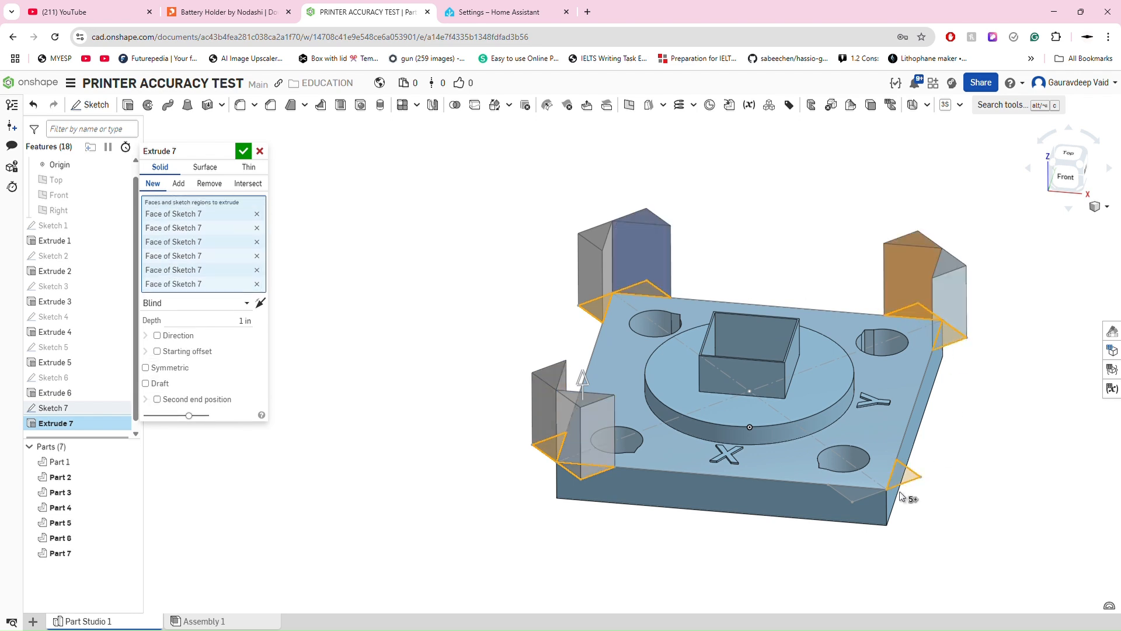
left_click(853, 494)
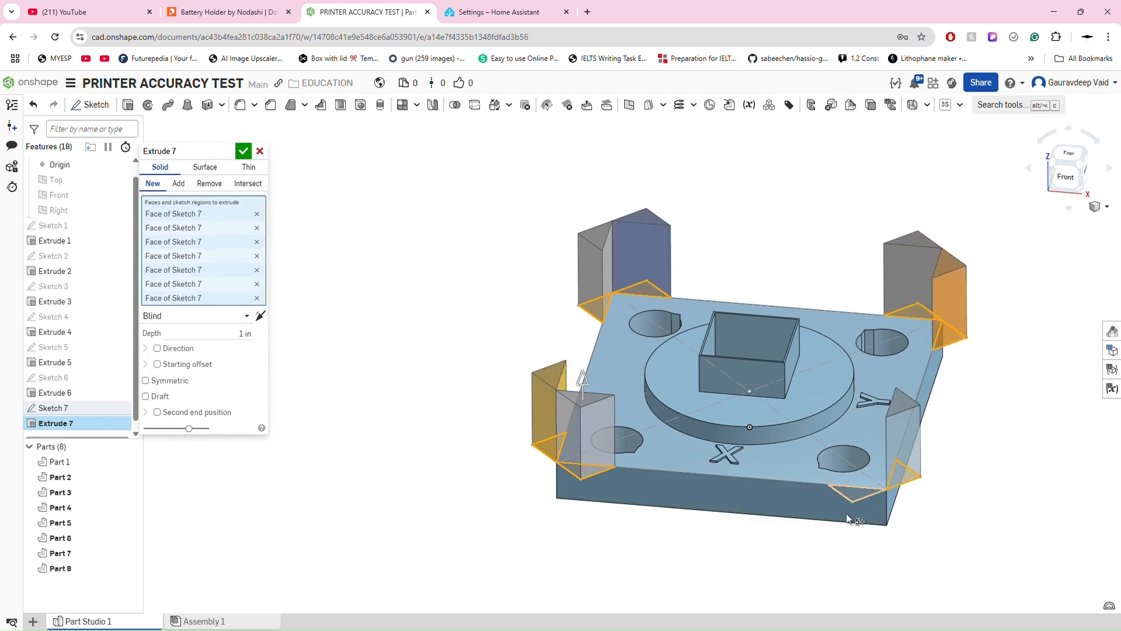
- Set the corner extrude to Add, reverse its direction to go downward and use Part 1 as the merge scope
left_click(180, 187)
left_click(260, 330)
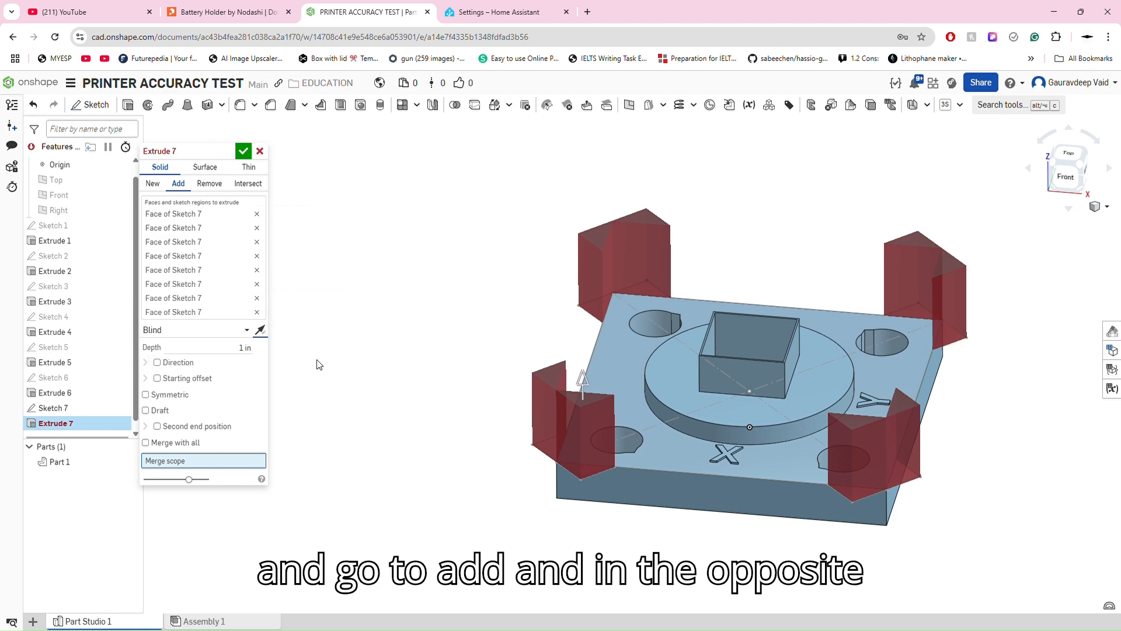
scroll(509, 447, "up", 3)
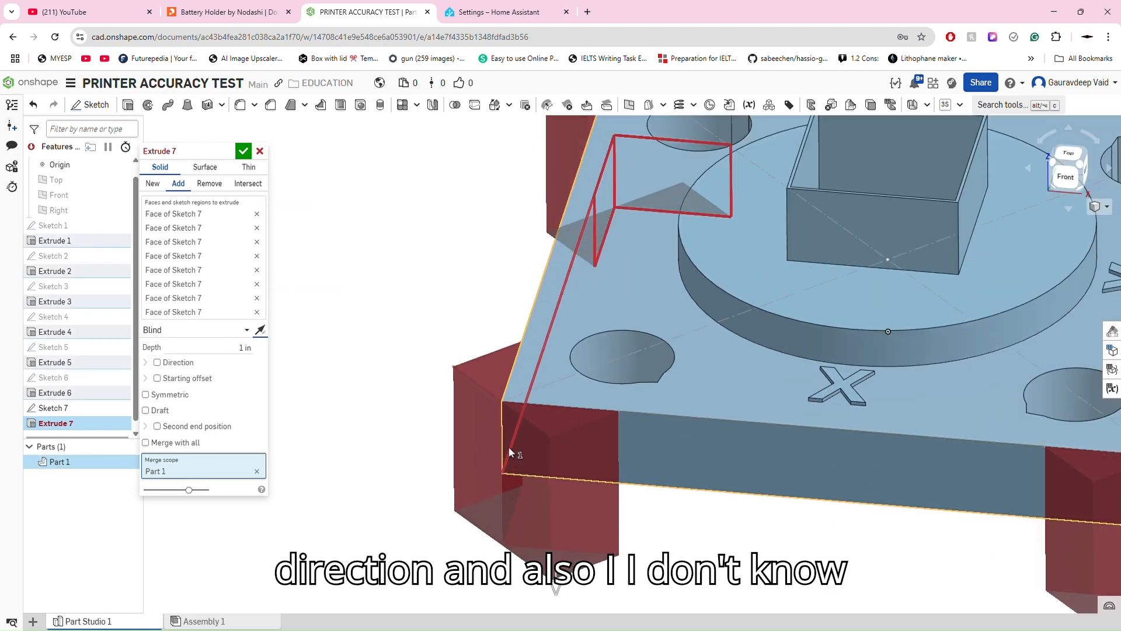
- Examine the corner extrusion preview from the side to judge the caliper space along the plate's edges
right_click_drag(514, 437, 516, 434)
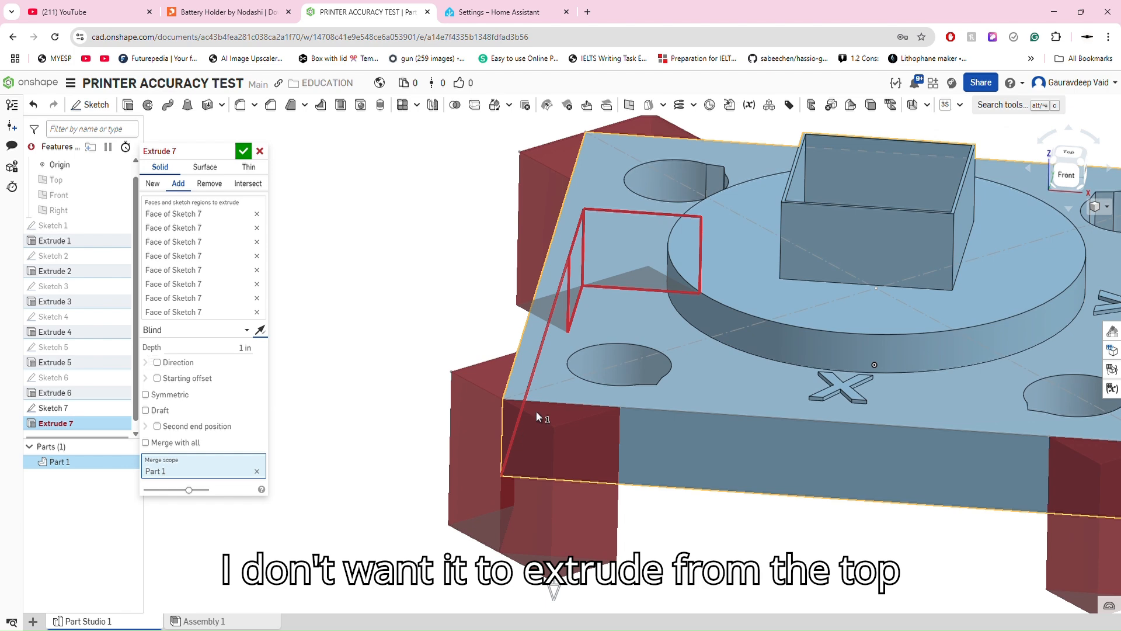
right_click_drag(537, 397, 570, 400)
scroll(571, 399, "down", 3)
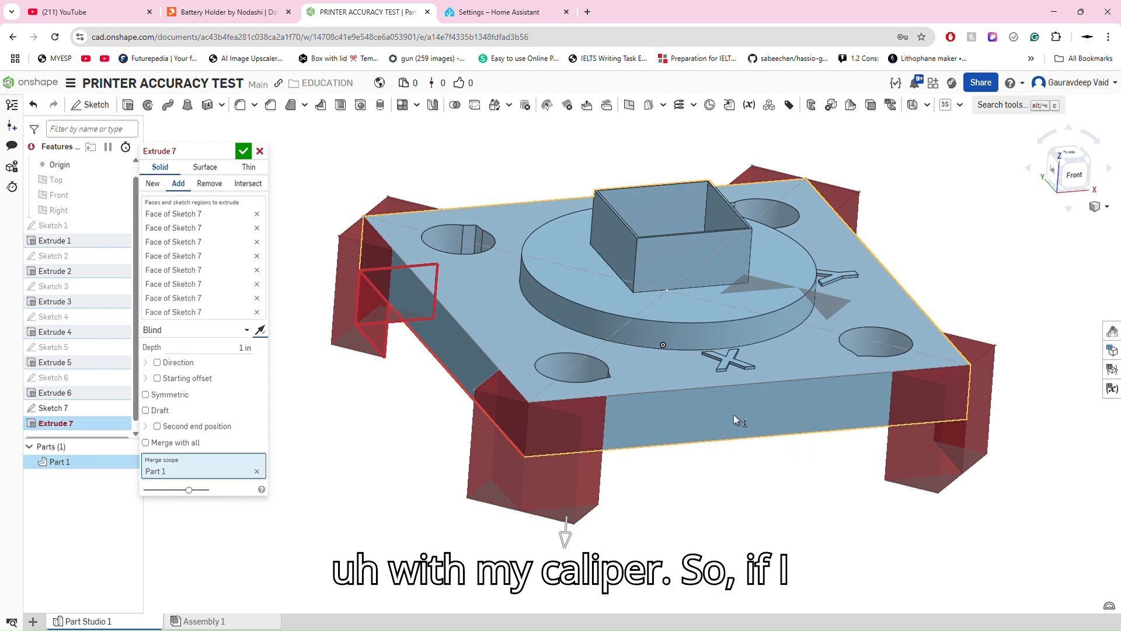
right_click_drag(741, 416, 669, 430)
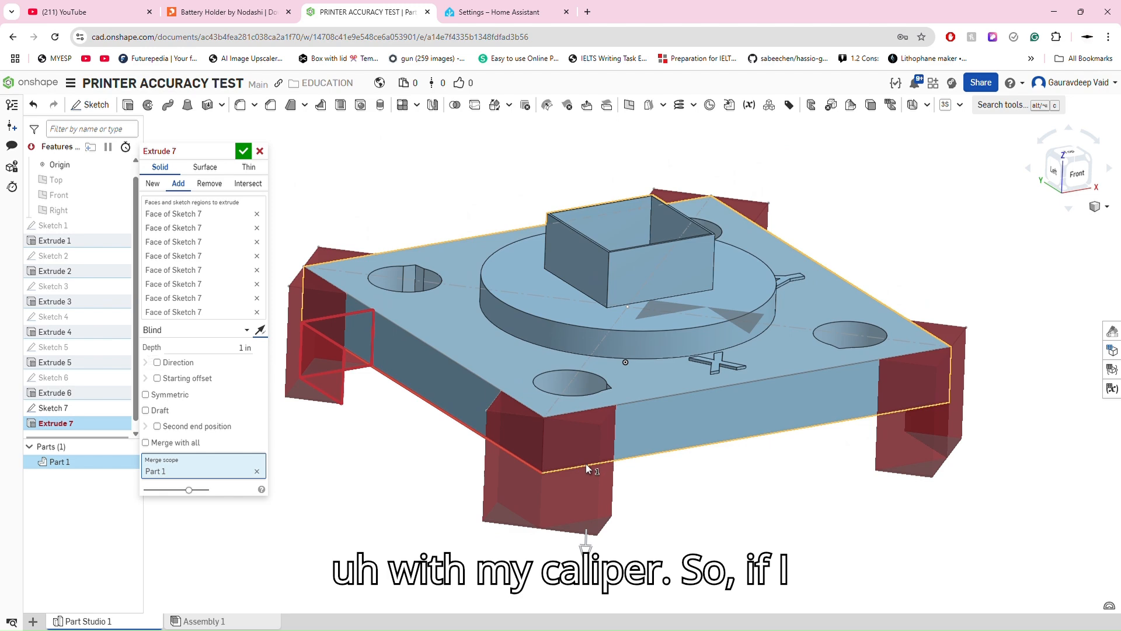
right_click_drag(569, 420, 568, 410)
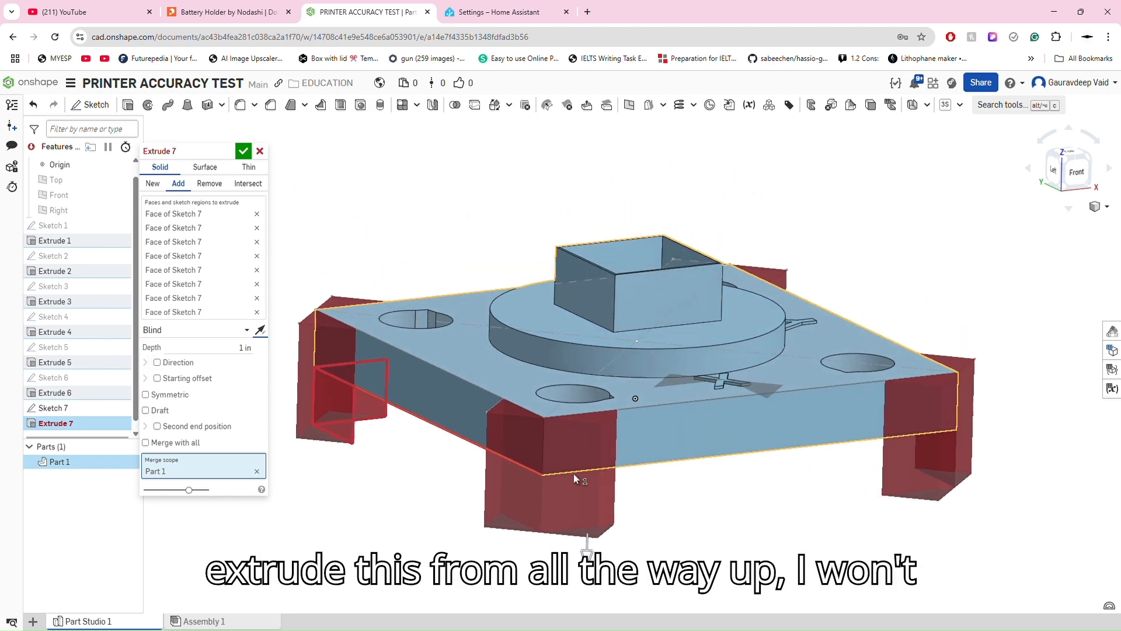
scroll(573, 473, "up", 5)
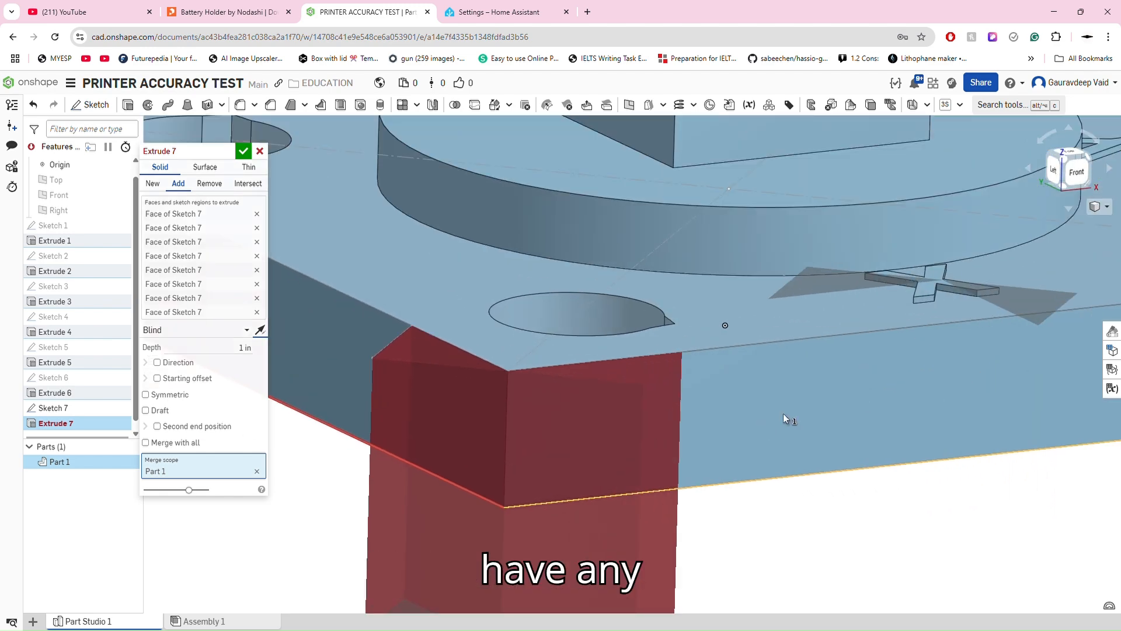
scroll(590, 418, "down", 5)
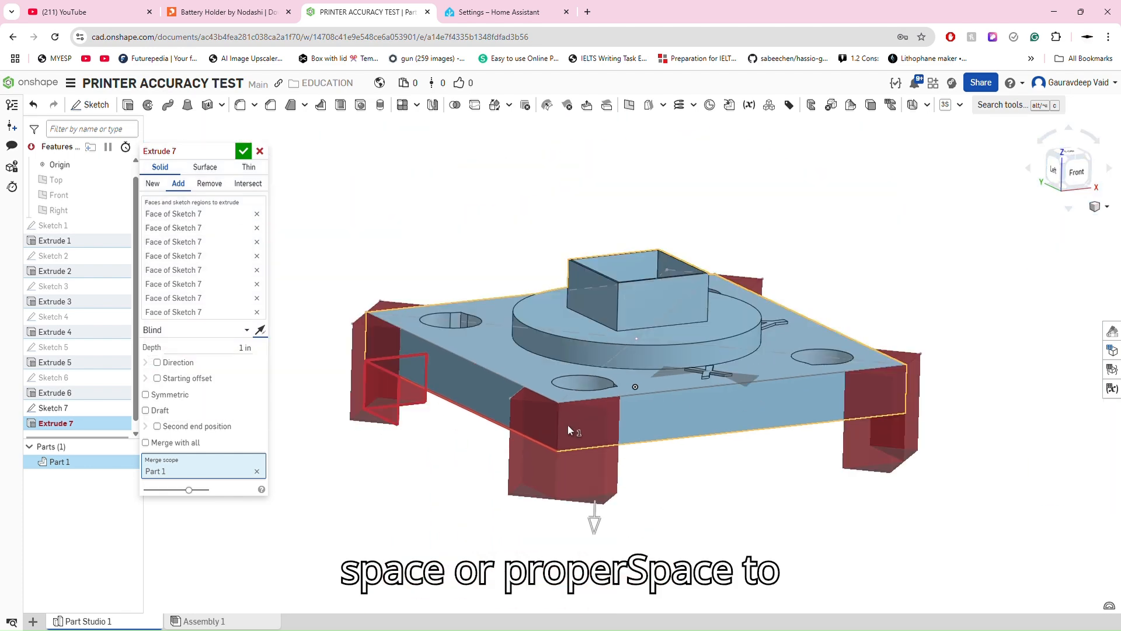
- Keep the corner extrude's end type Blind and give it a starting offset of 0.25 in, reversed to go downward
right_click_drag(567, 425, 575, 446)
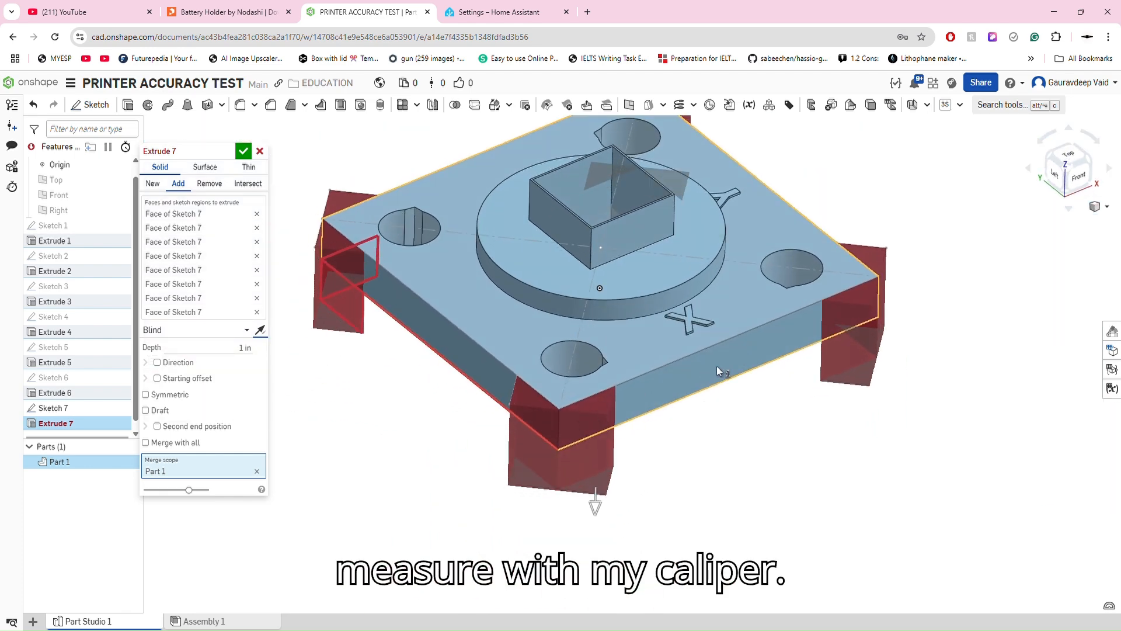
right_click_drag(717, 366, 714, 349)
left_click(211, 331)
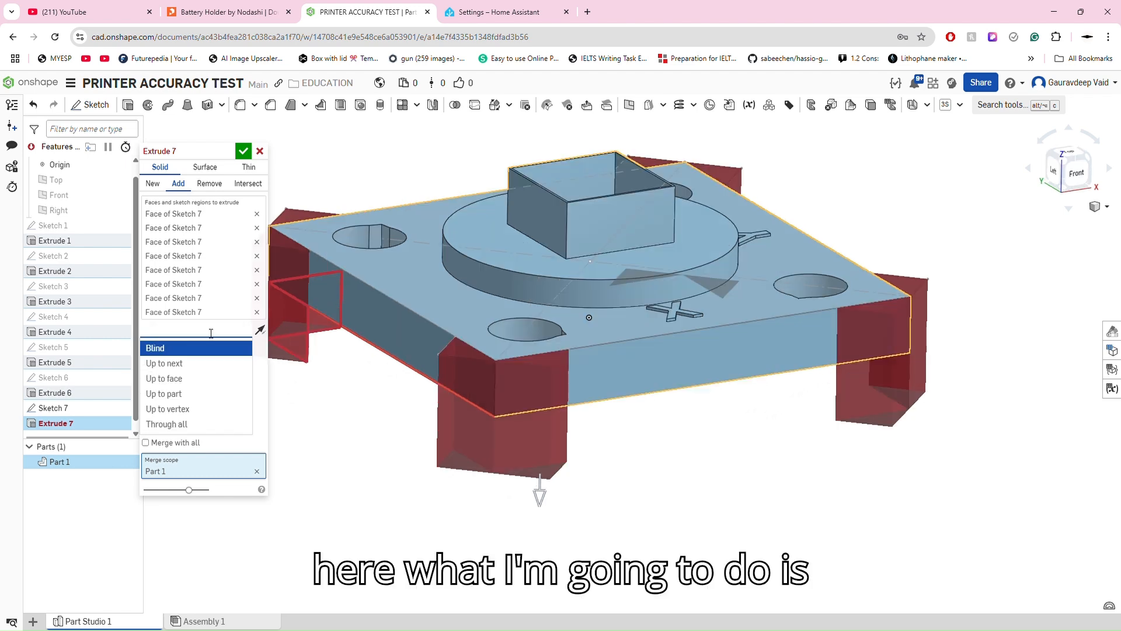
left_click(187, 348)
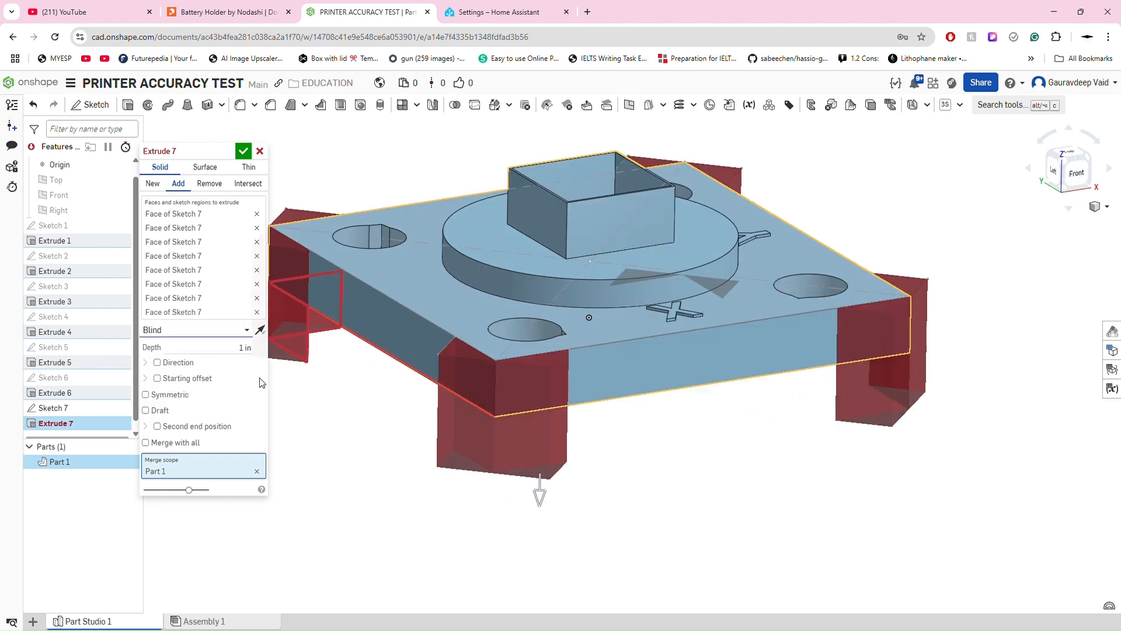
left_click(158, 378)
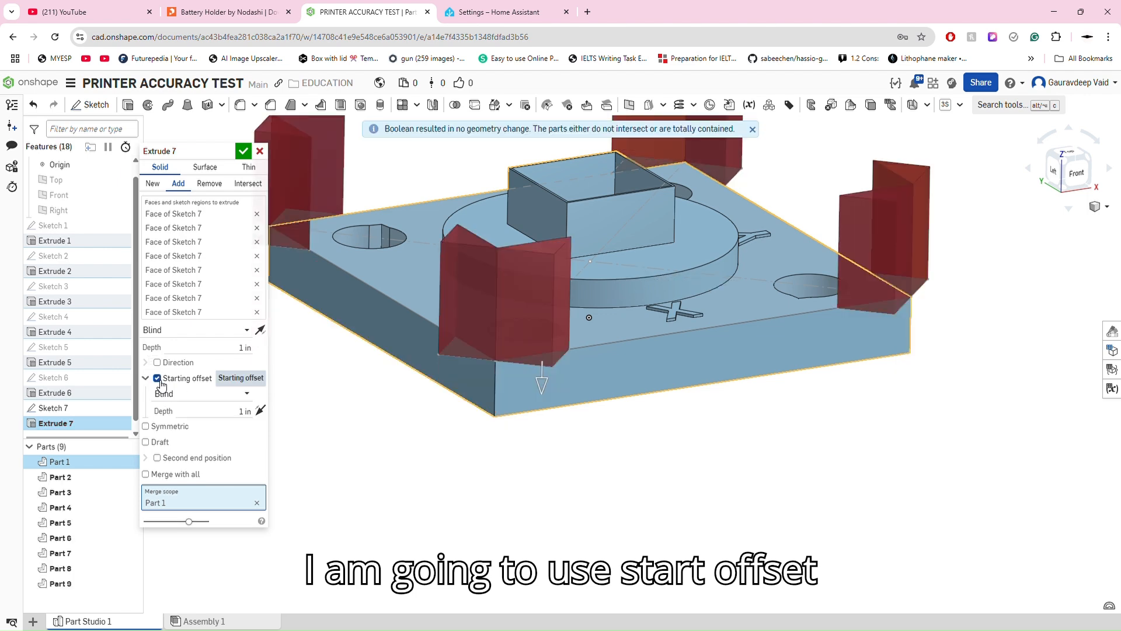
left_click(264, 410)
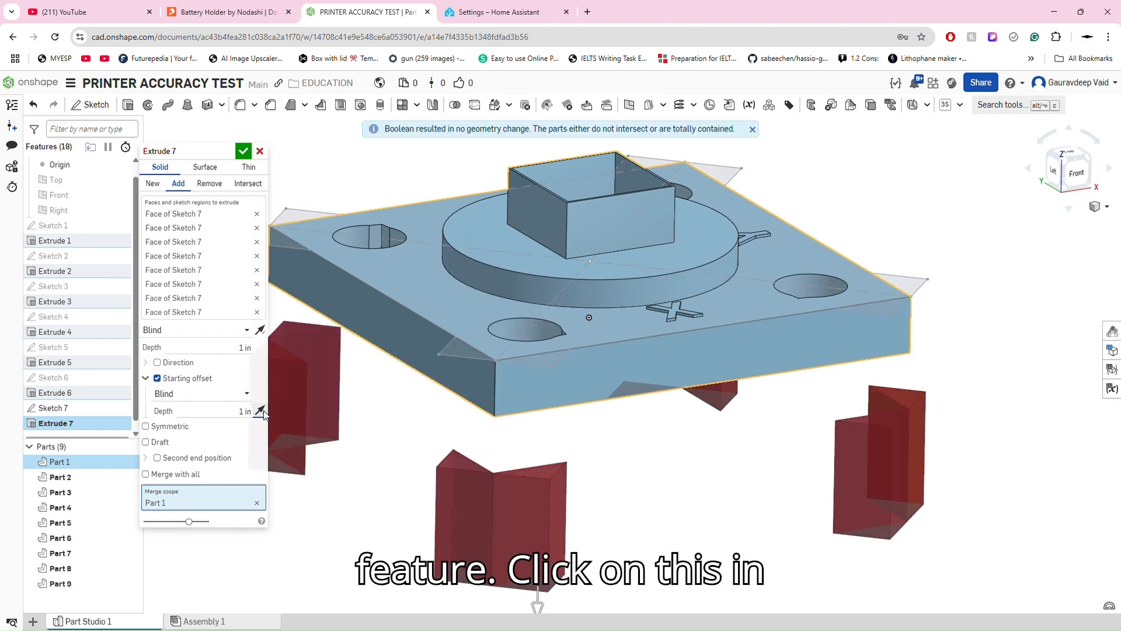
left_click(250, 412)
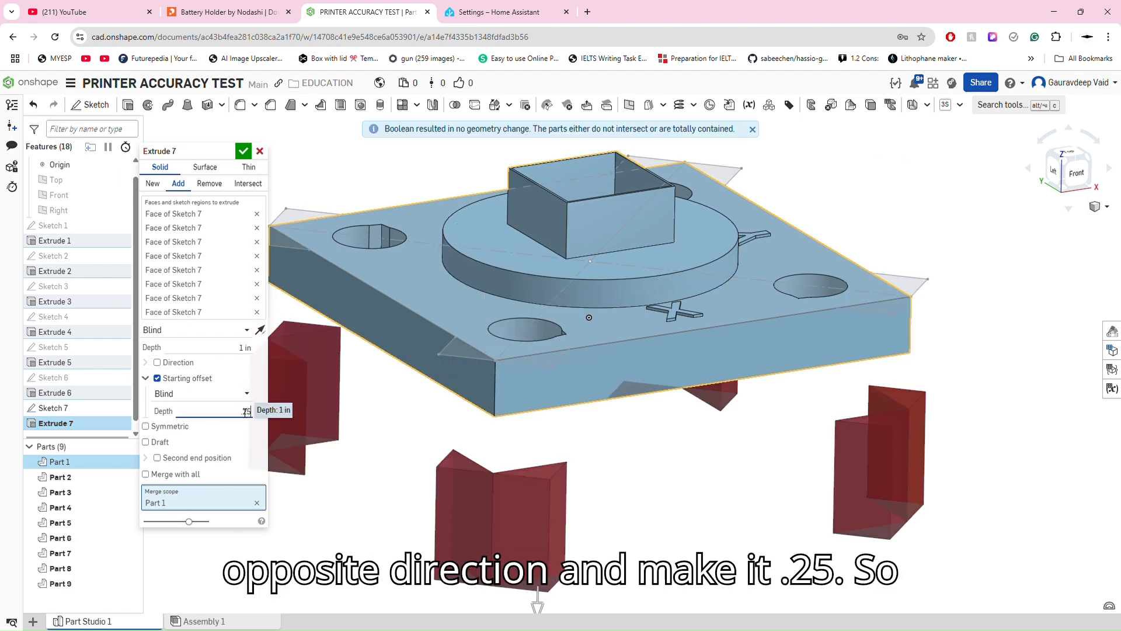
type(".25")
key("Return")
- End the corner extrude up to the plate's bottom face and accept the feature
scroll(490, 380, "up", 5)
right_click_drag(490, 376, 486, 384)
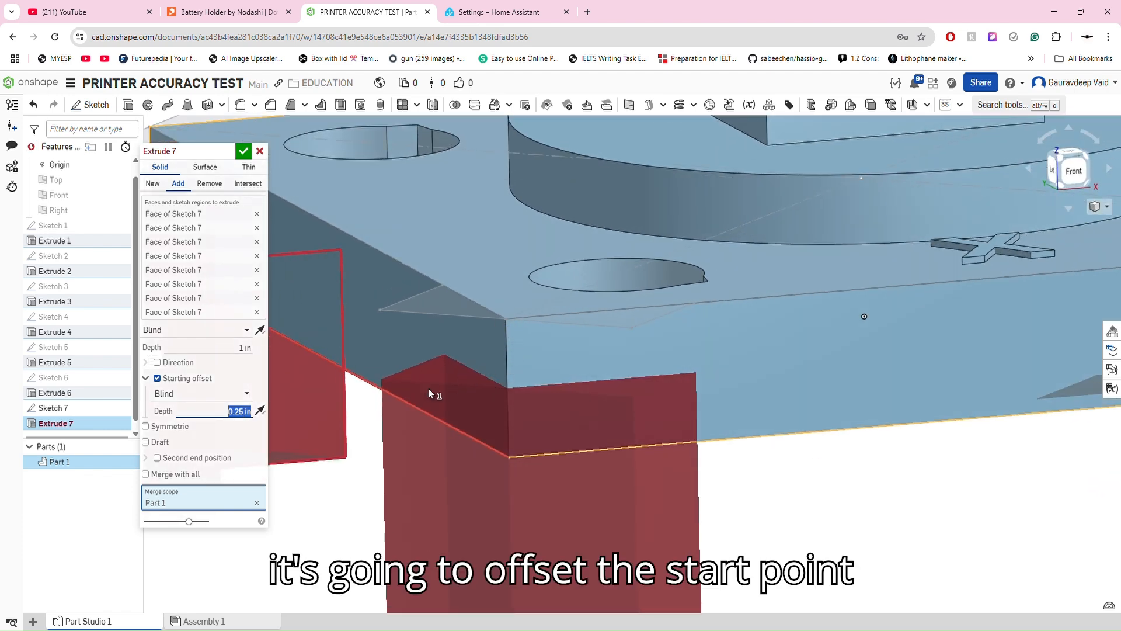
left_click(193, 348)
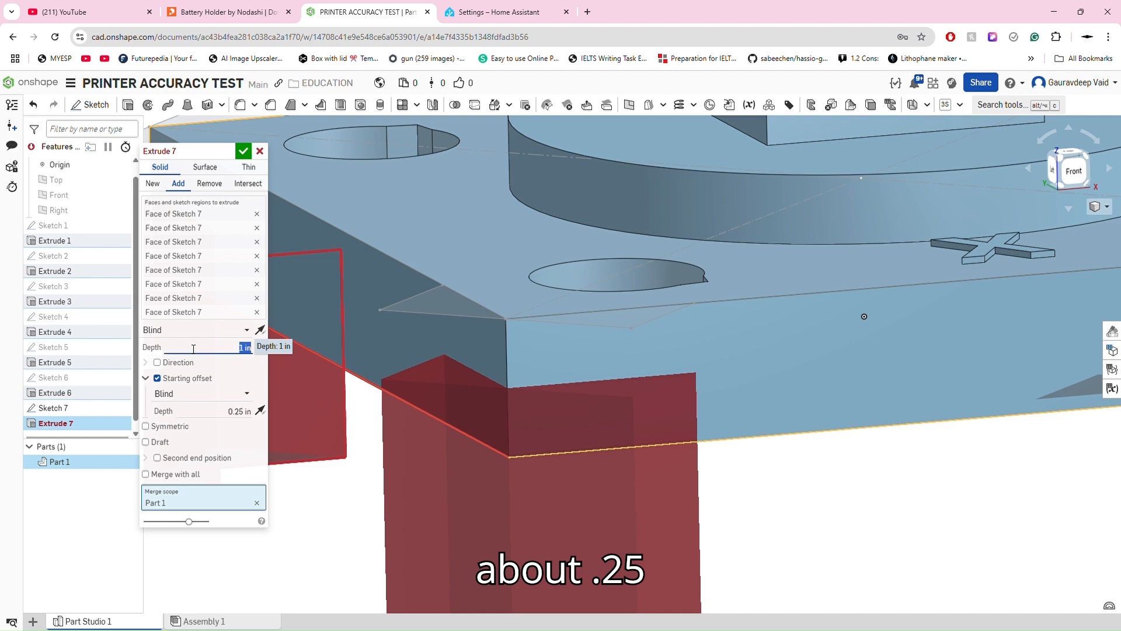
left_click(193, 331)
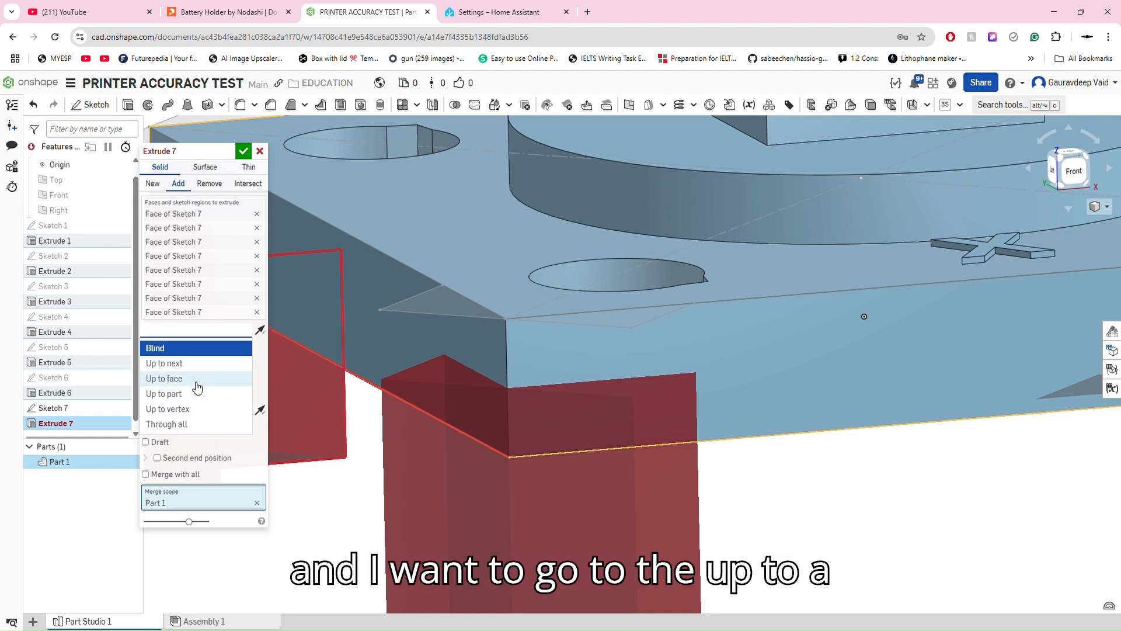
left_click(164, 378)
right_click_drag(444, 409, 355, 471)
left_click(450, 342)
scroll(451, 344, "down", 5)
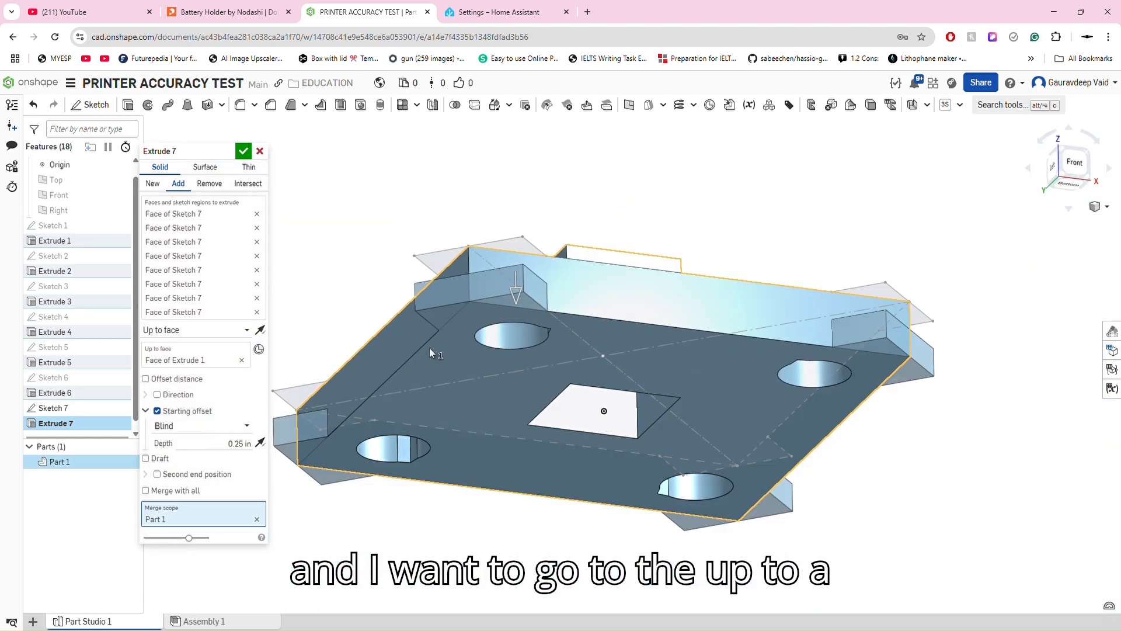
right_click_drag(439, 347, 423, 394)
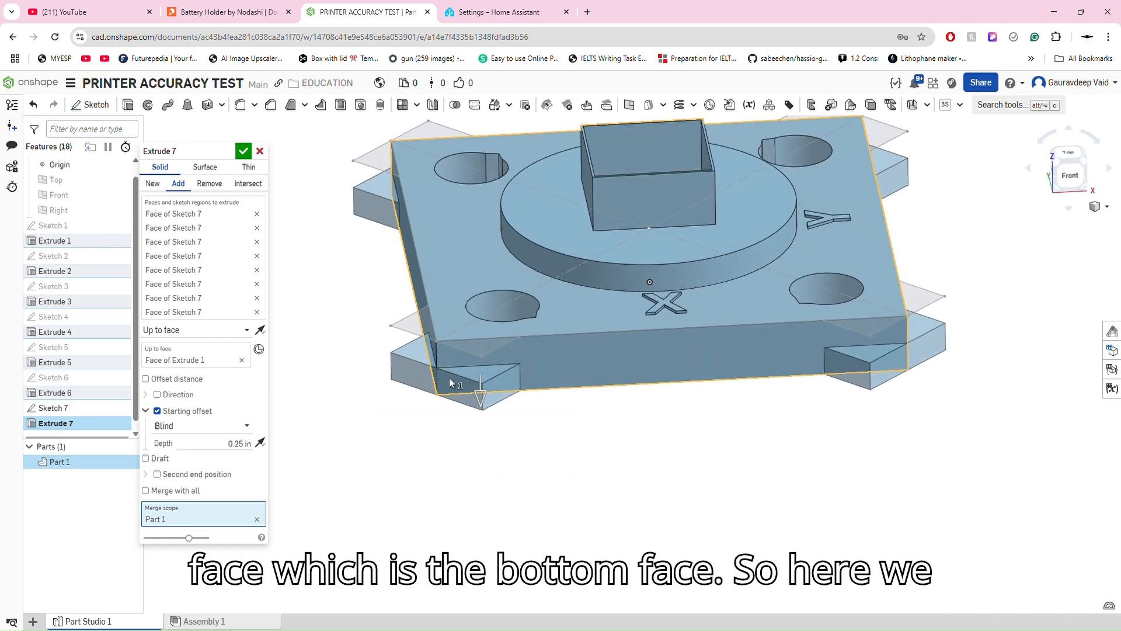
left_click(260, 151)
- Examine the finished corner flats from the top and close up to judge the caliper measuring surfaces
right_click_drag(473, 475, 543, 445)
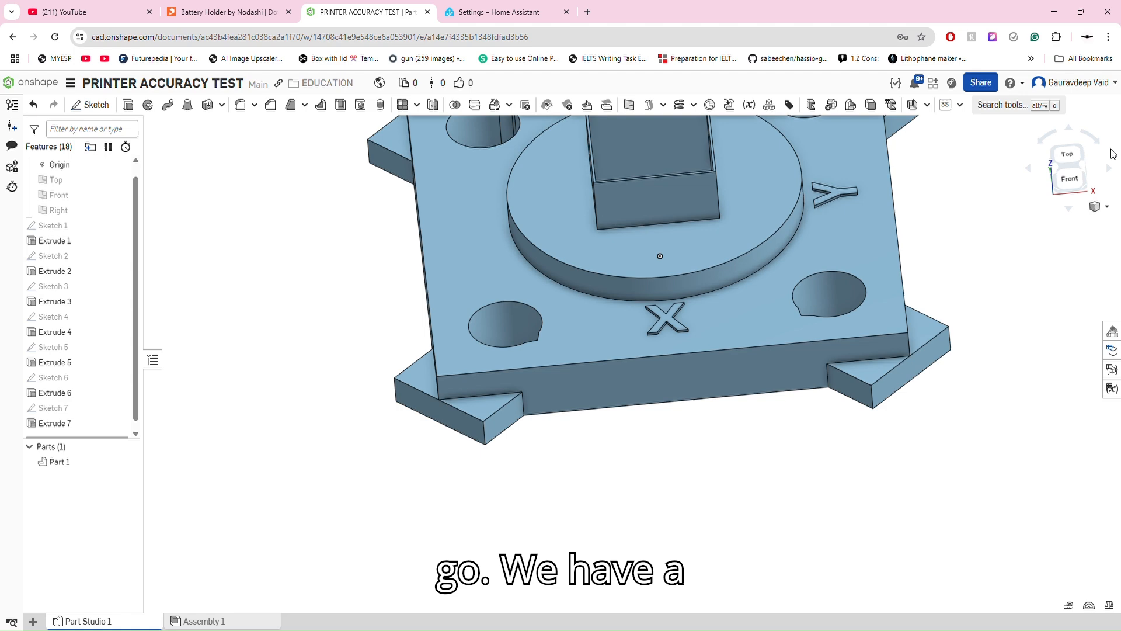
left_click(1069, 165)
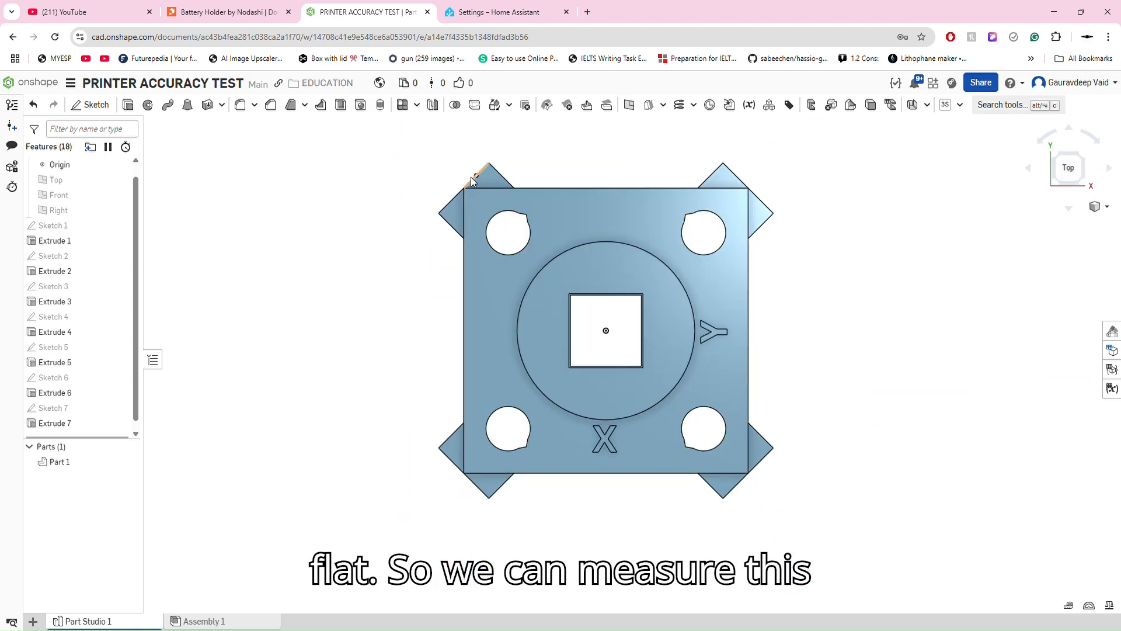
right_click_drag(813, 450, 806, 476)
scroll(777, 456, "up", 5)
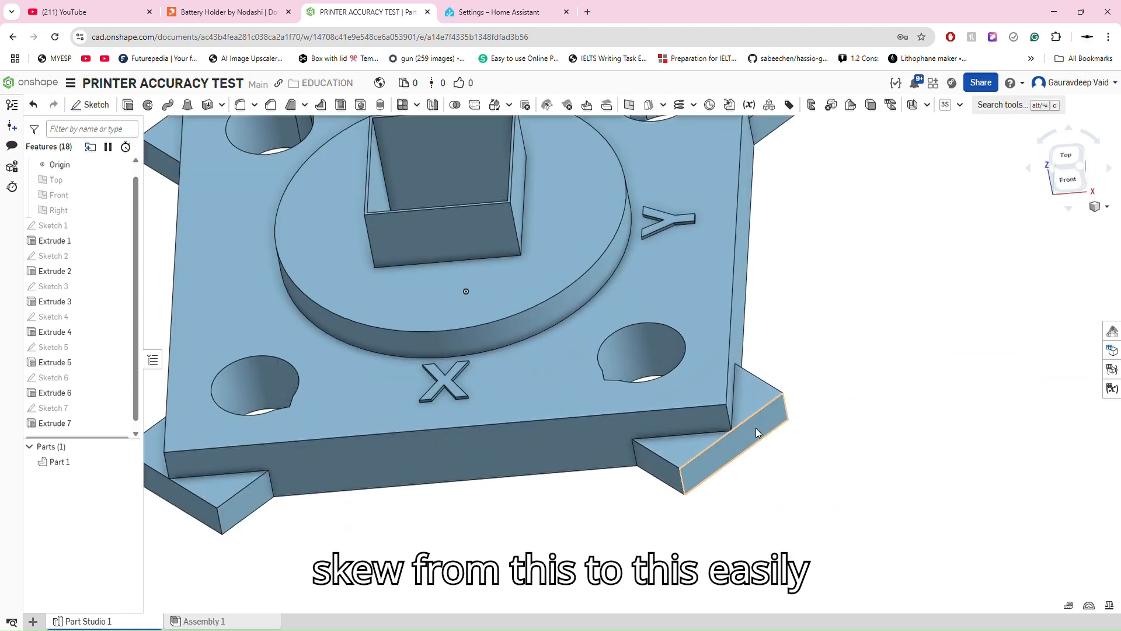
scroll(738, 424, "up", 4)
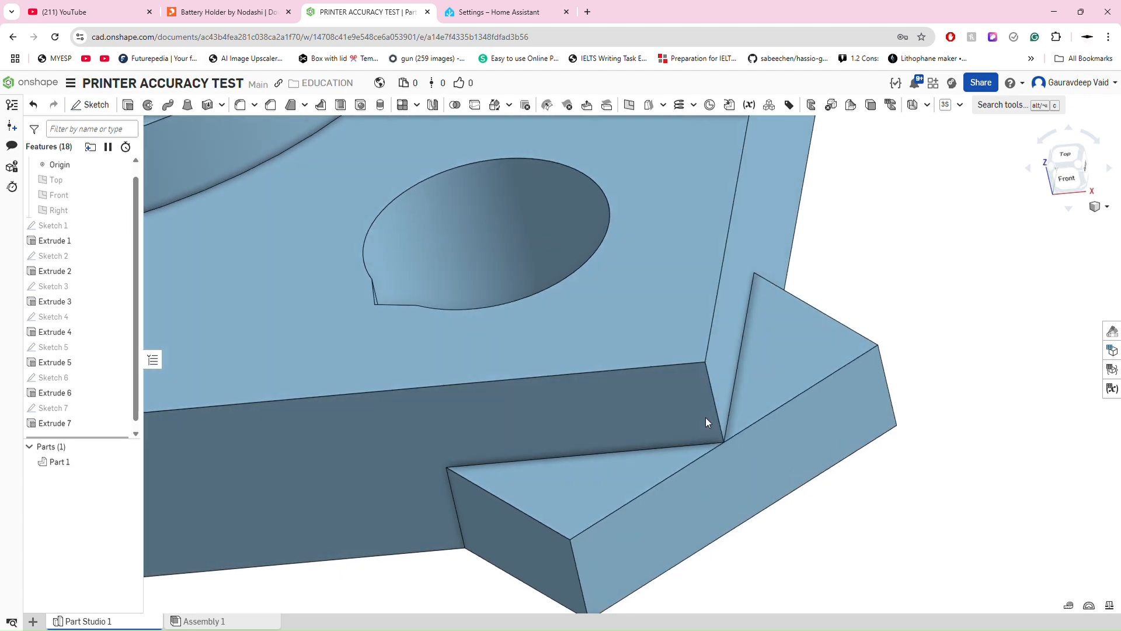
key("f")
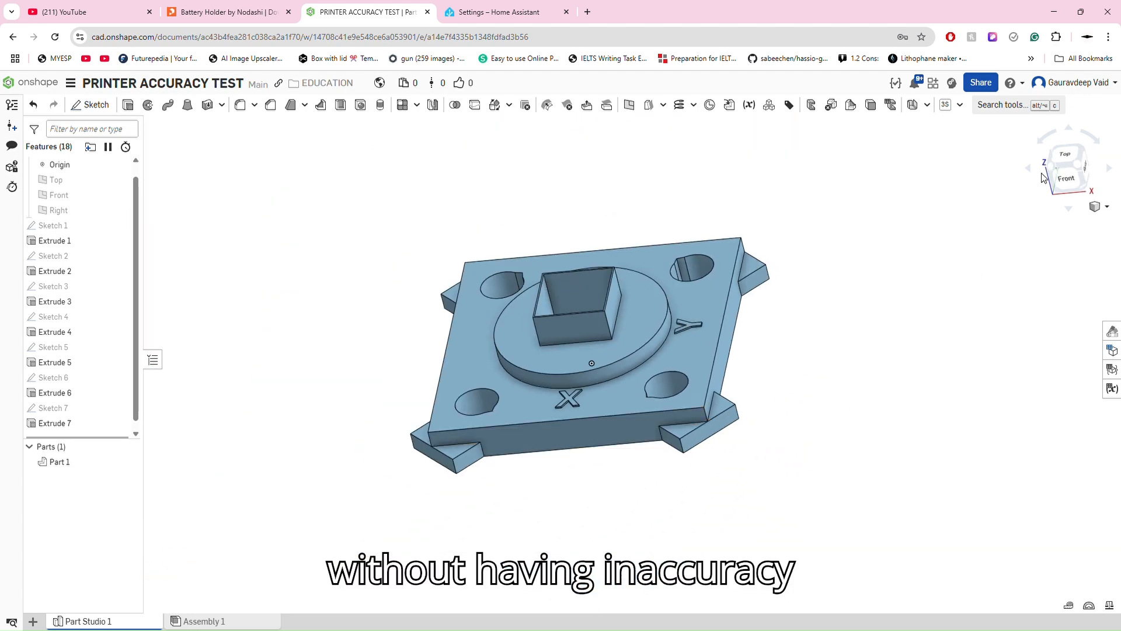
left_click(1067, 164)
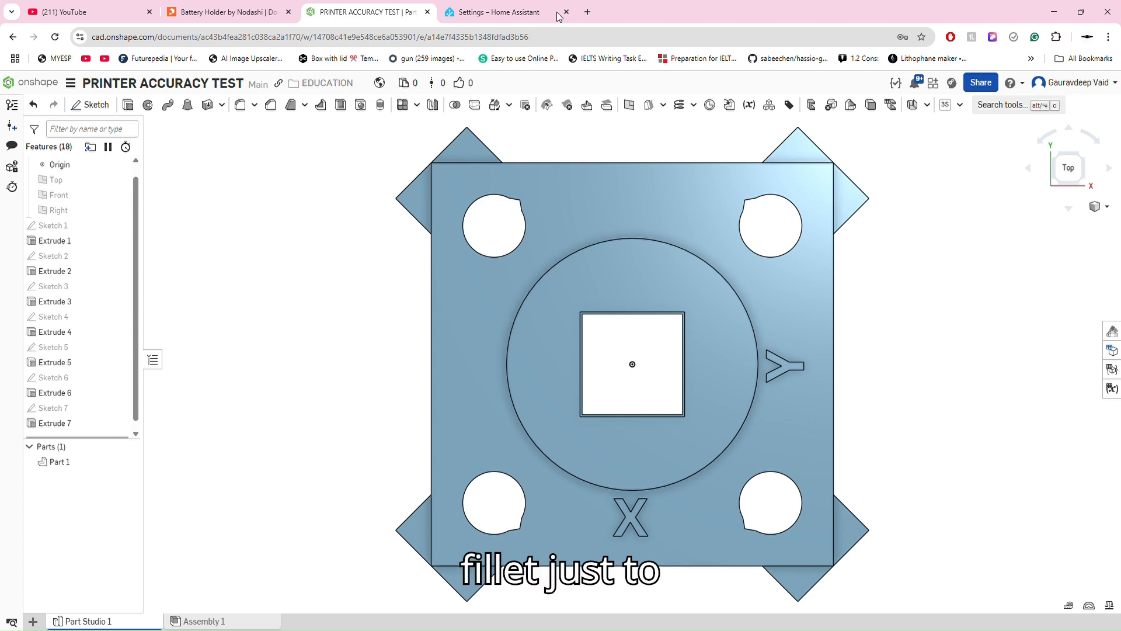
- Start a Fillet and select the two vertical edges where the notch meets the round wall of the rear-left hole
right_click_drag(402, 286, 393, 217)
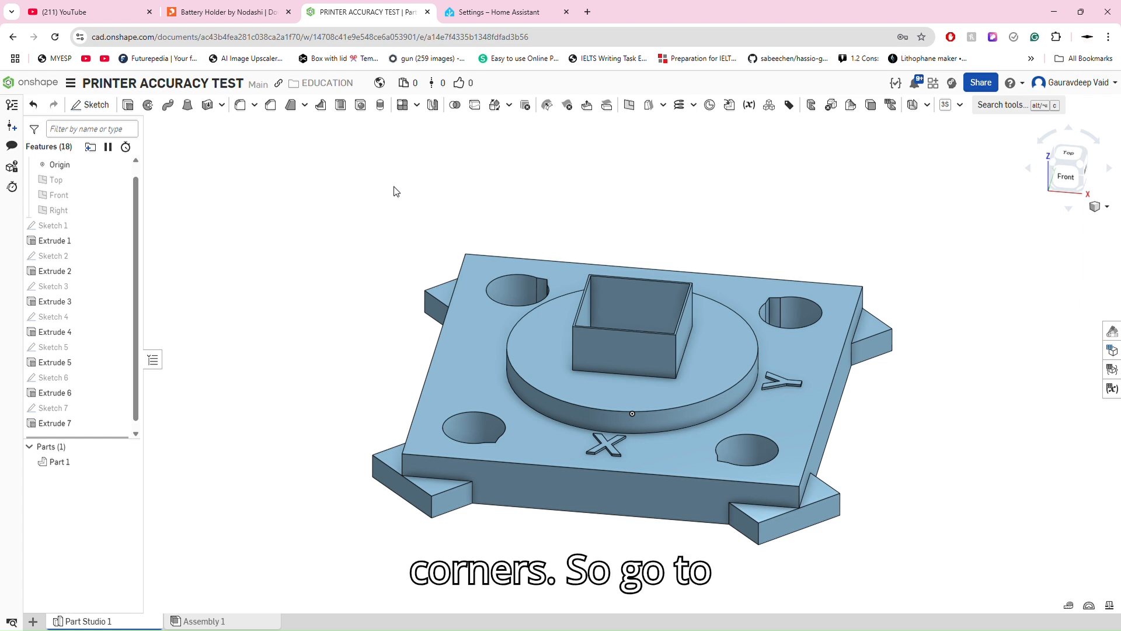
left_click(240, 106)
right_click_drag(345, 439, 360, 495)
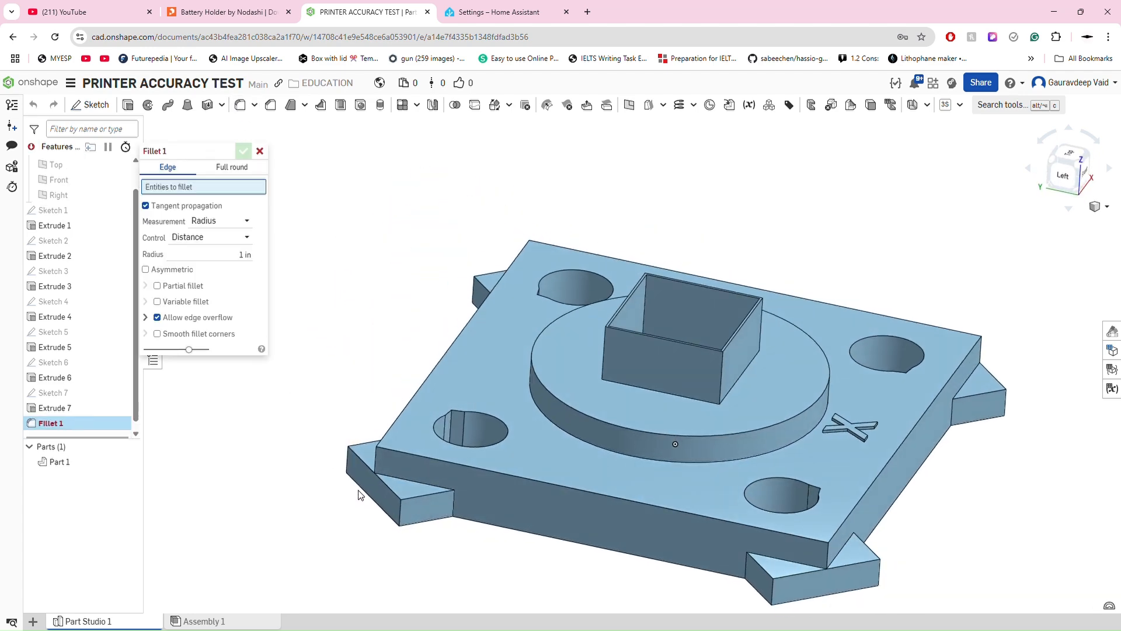
scroll(417, 435, "down", 3)
right_click_drag(417, 434, 738, 416)
scroll(738, 416, "down", 3)
right_click_drag(731, 500, 743, 523)
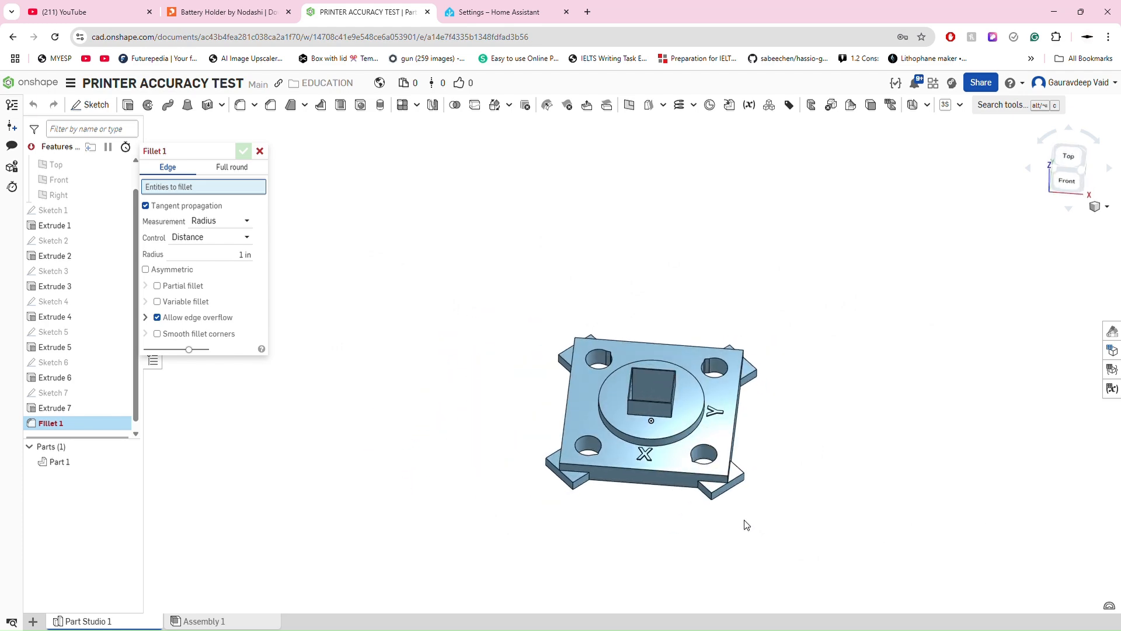
scroll(610, 341, "up", 10)
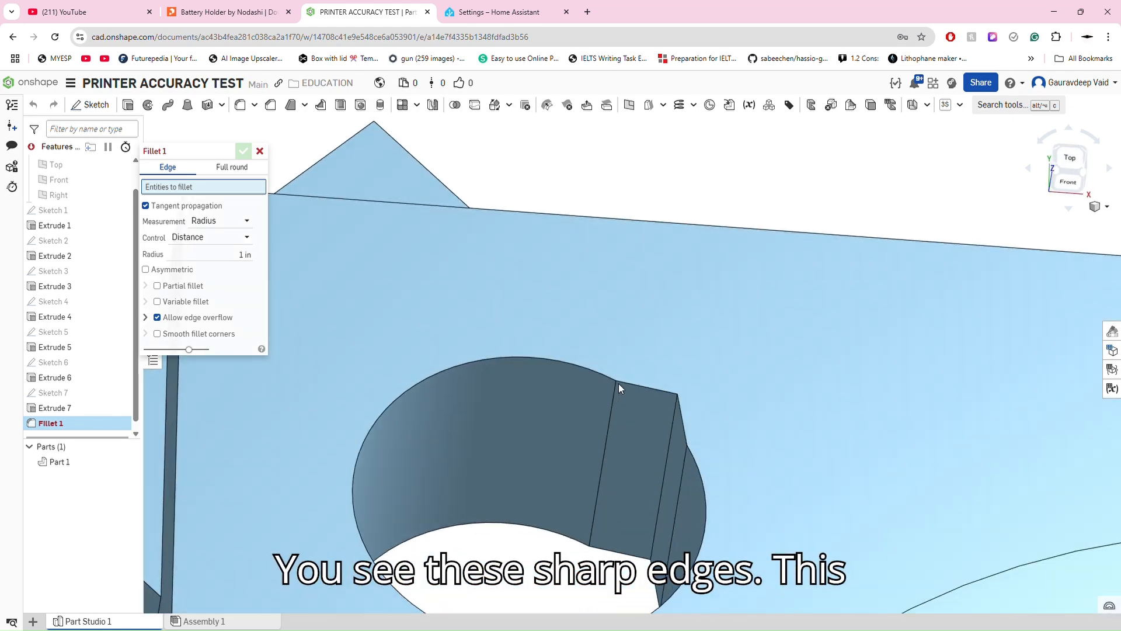
right_click_drag(618, 384, 657, 405)
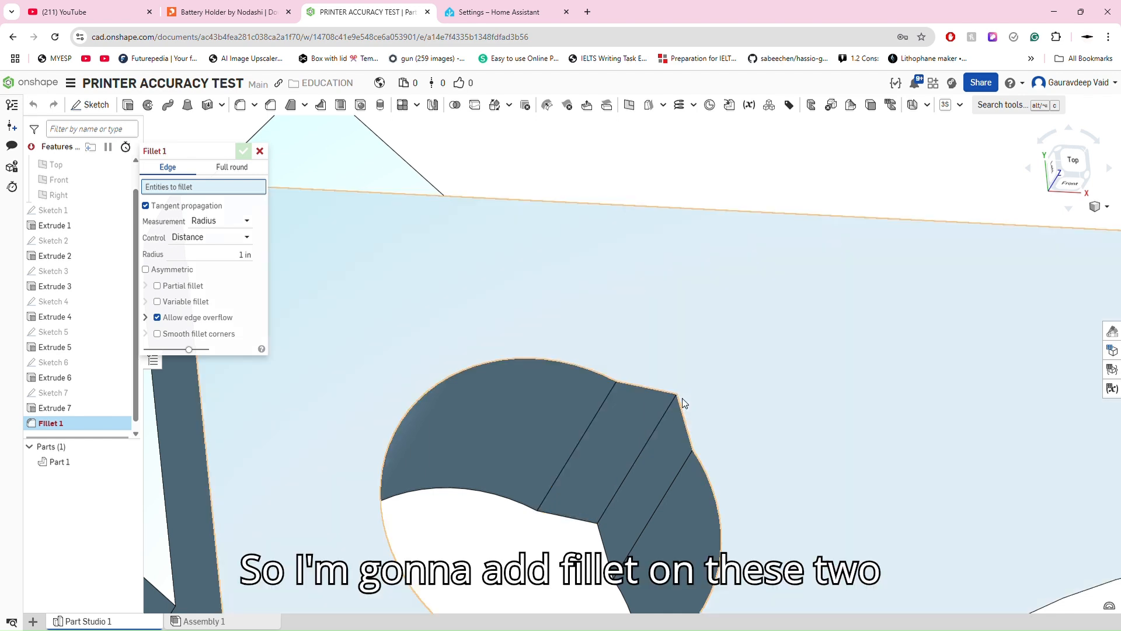
right_click_drag(685, 403, 671, 405)
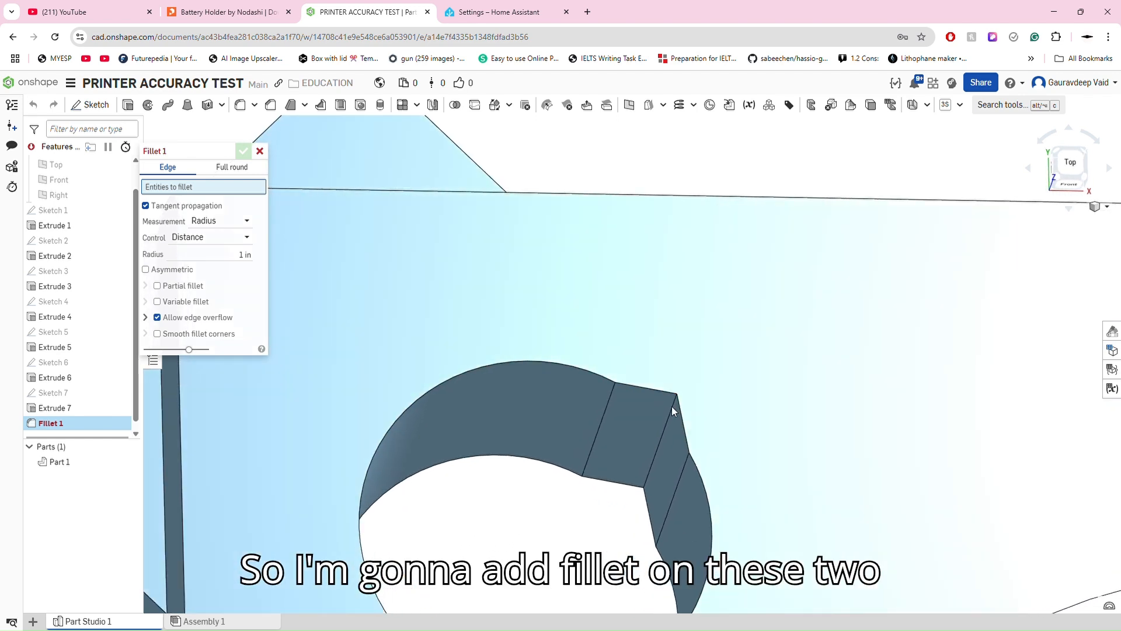
left_click(606, 411)
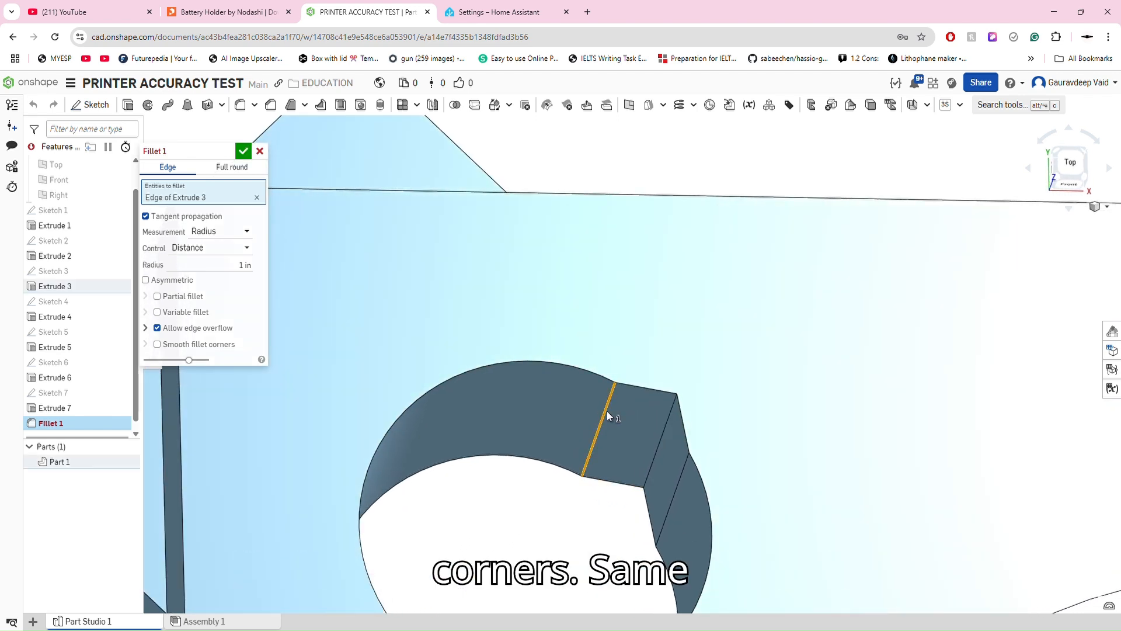
left_click(677, 484)
- Add the two vertical notch edges of the rear-right hole to the fillet selection
scroll(490, 454, "down", 8)
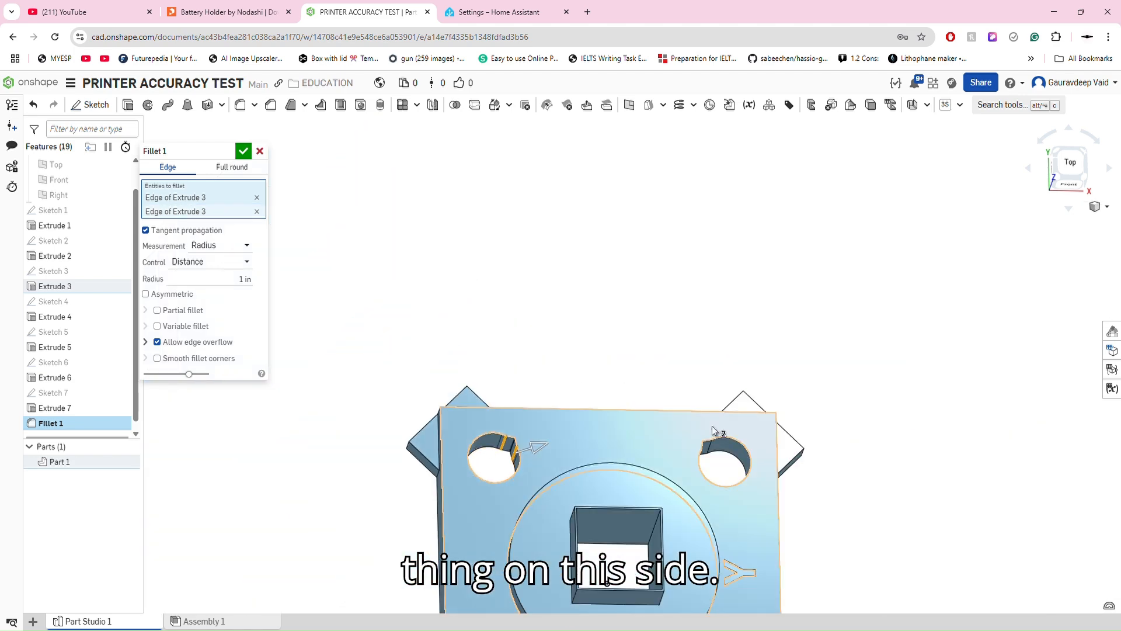
scroll(718, 432, "up", 5)
right_click_drag(708, 447, 690, 453)
left_click(693, 478)
left_click(687, 492)
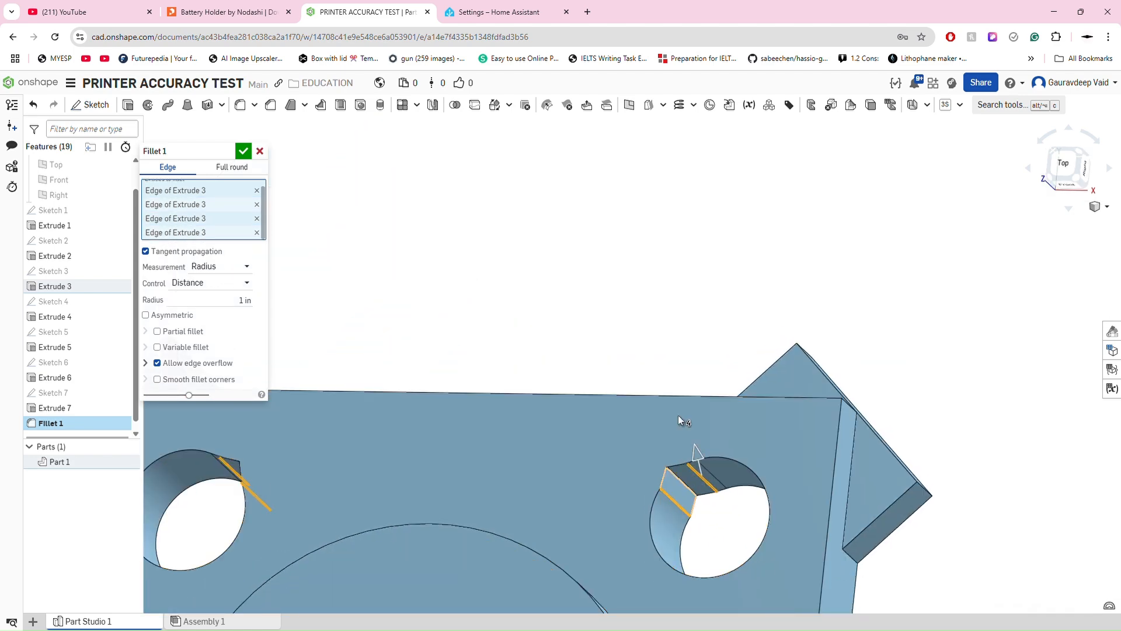
- Add the two vertical notch edges of the front-right hole, between the X and Y labels, to the fillet selection
scroll(678, 415, "down", 6)
scroll(678, 332, "up", 3)
right_click_drag(678, 333, 579, 324)
scroll(678, 311, "up", 5)
left_click(679, 311)
left_click(662, 264)
- Add the two vertical notch edges of the front-left hole to the fillet selection
scroll(674, 321, "down", 6)
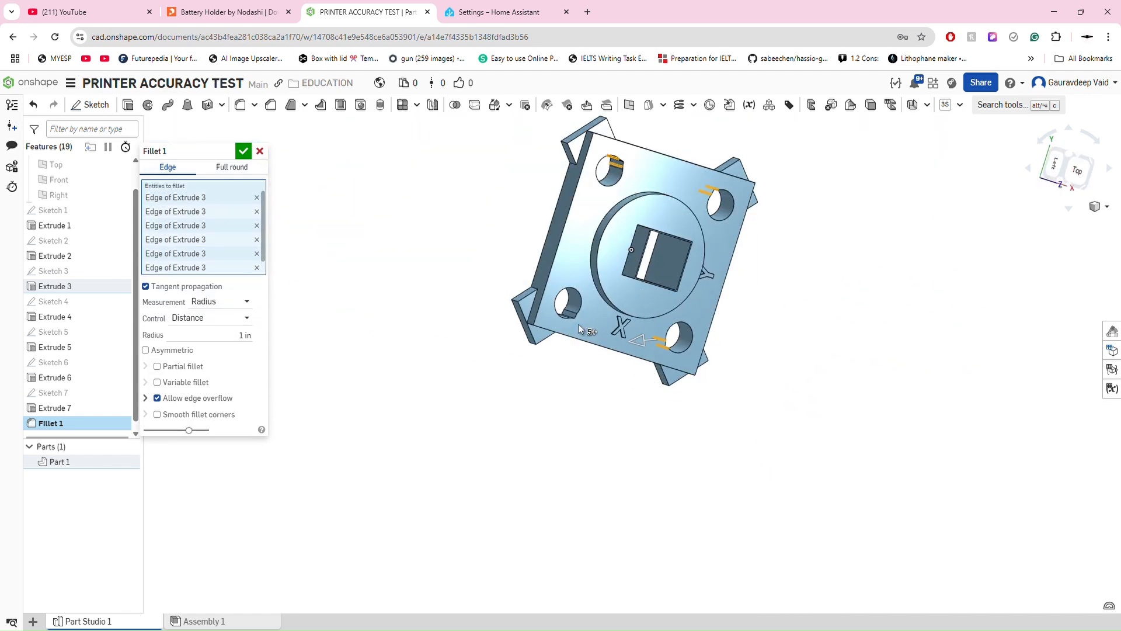
scroll(578, 324, "up", 8)
left_click(654, 328)
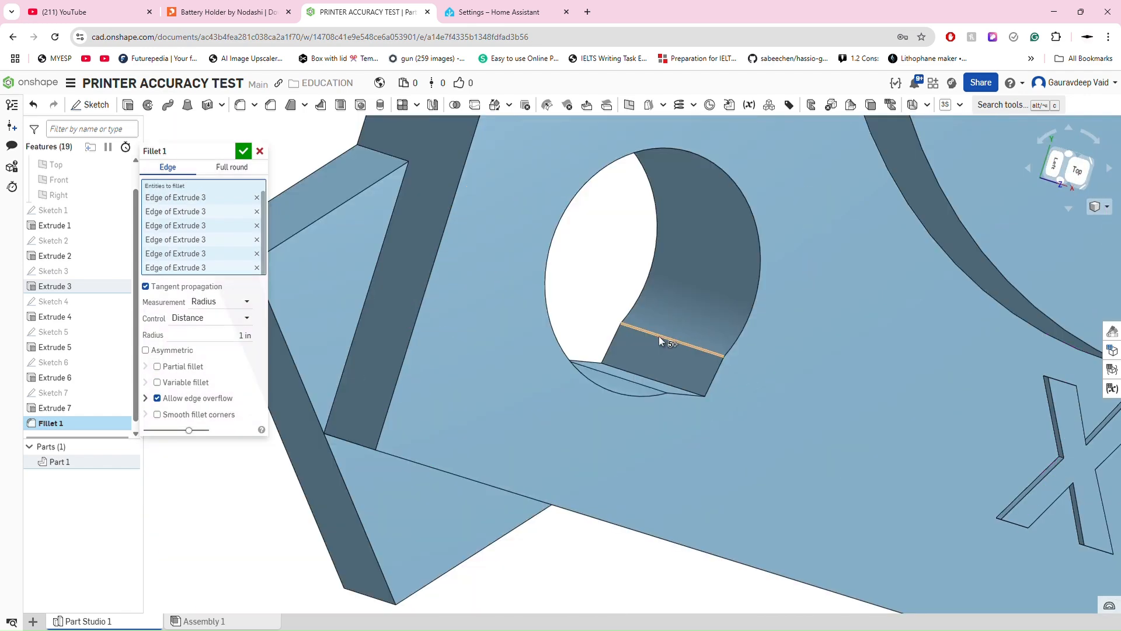
left_click(635, 380)
- Set the radius of the hole notch fillets to 0.8 mm
scroll(635, 381, "down", 8)
right_click_drag(639, 373, 593, 355)
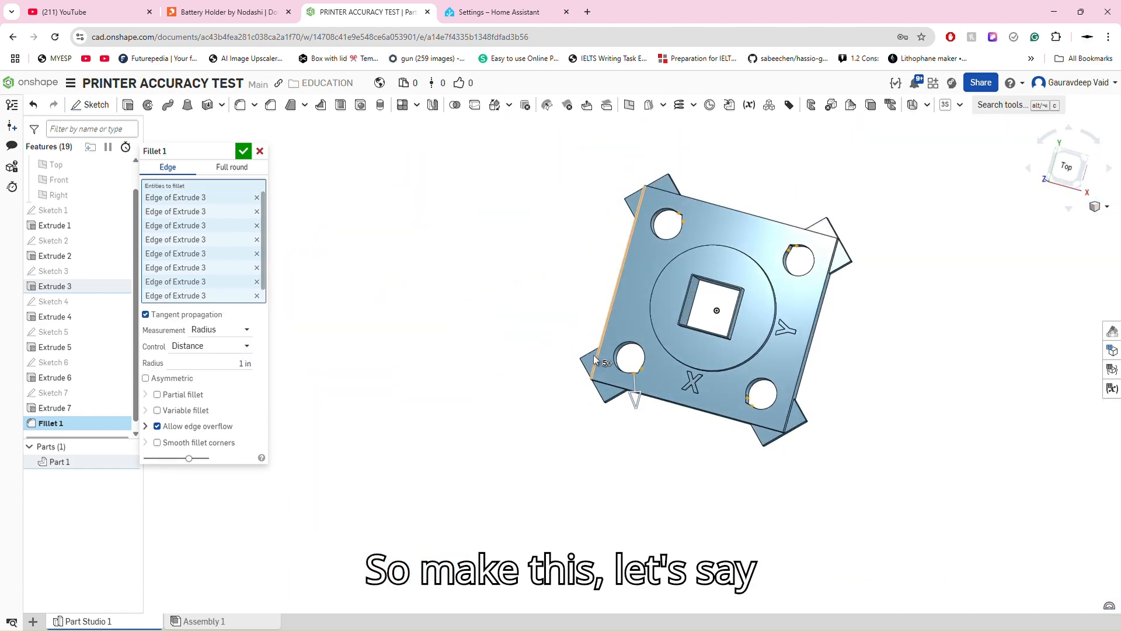
left_click(252, 363)
scroll(692, 233, "up", 10)
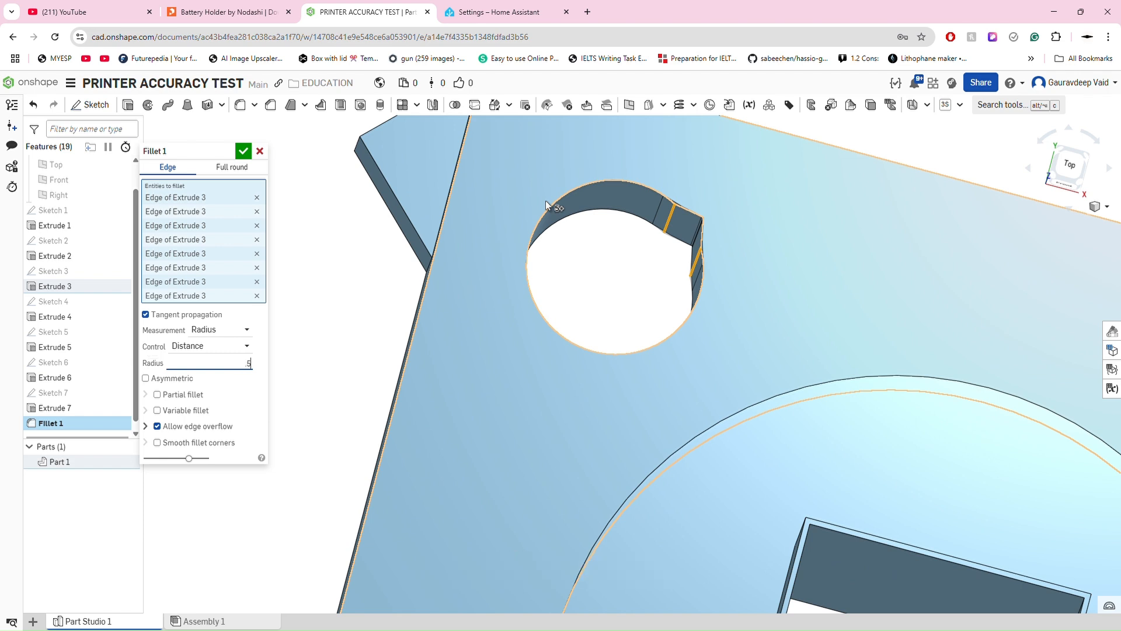
type(".5MM")
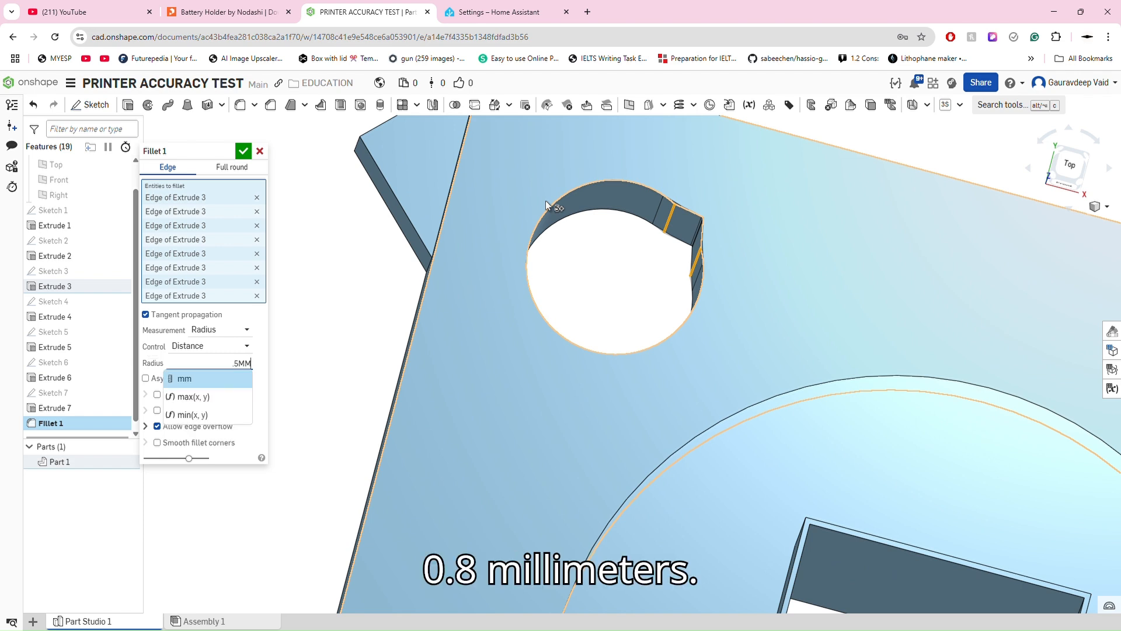
key("BackSpace")
key("BackSpace")
key("BackSpace")
type("8 ")
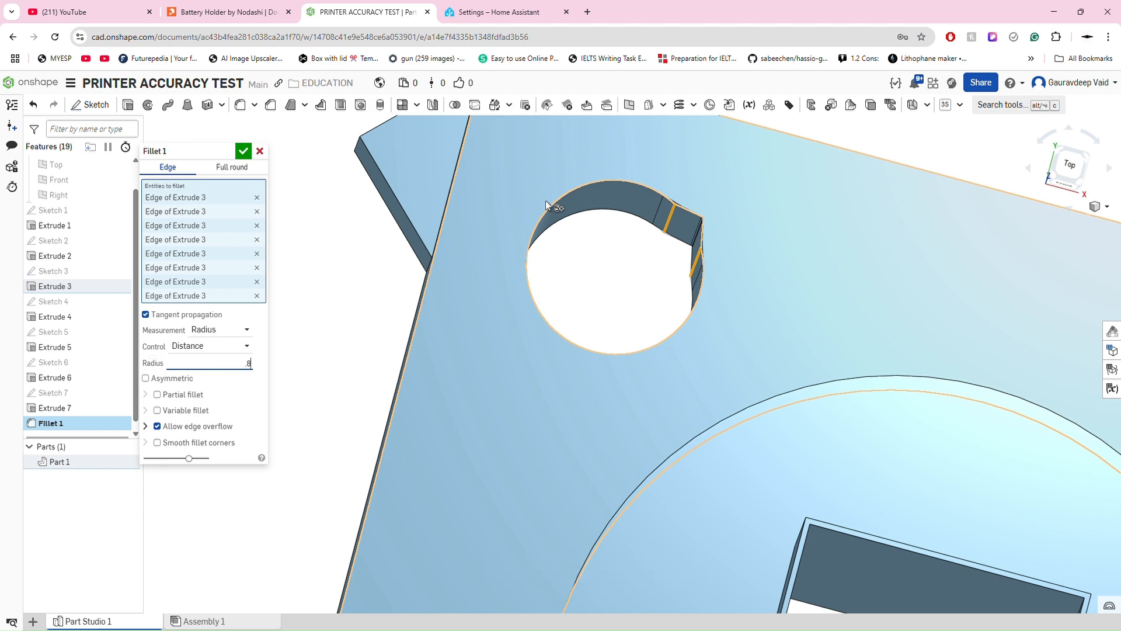
type("mm")
key("Return")
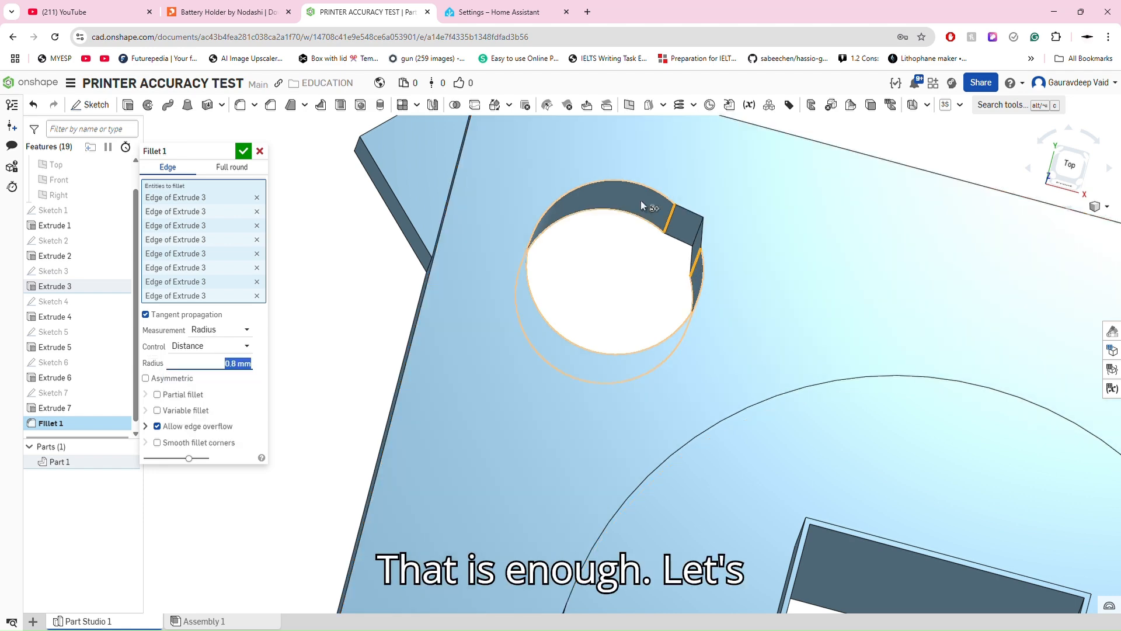
- Change the radius of the hole notch fillets to 1 mm
scroll(687, 254, "up", 3)
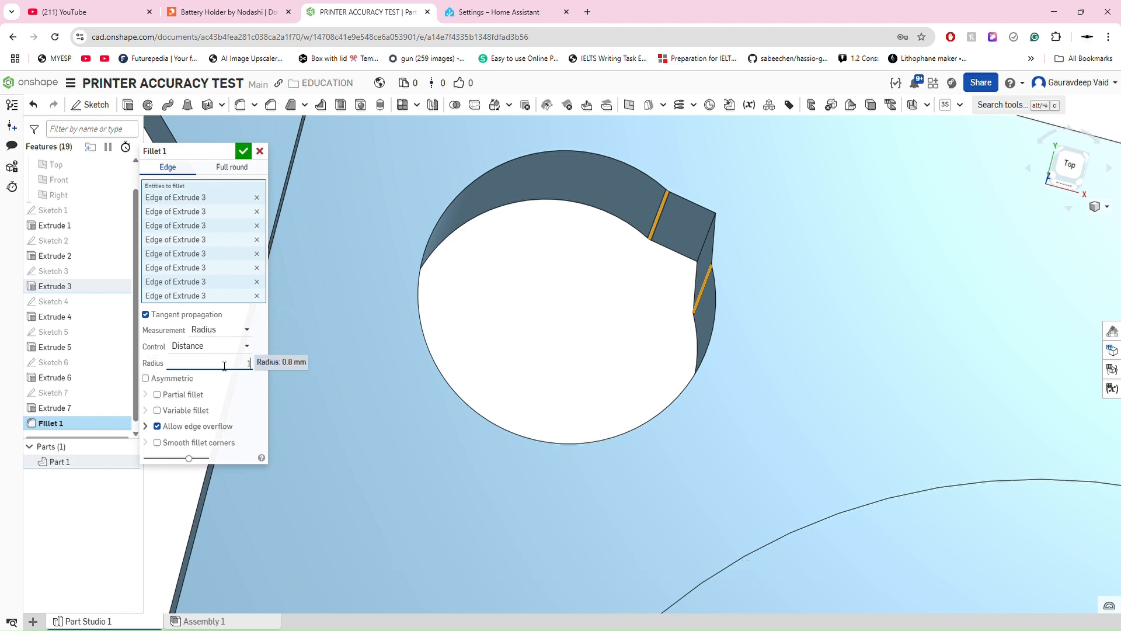
type("1mm")
key("Return")
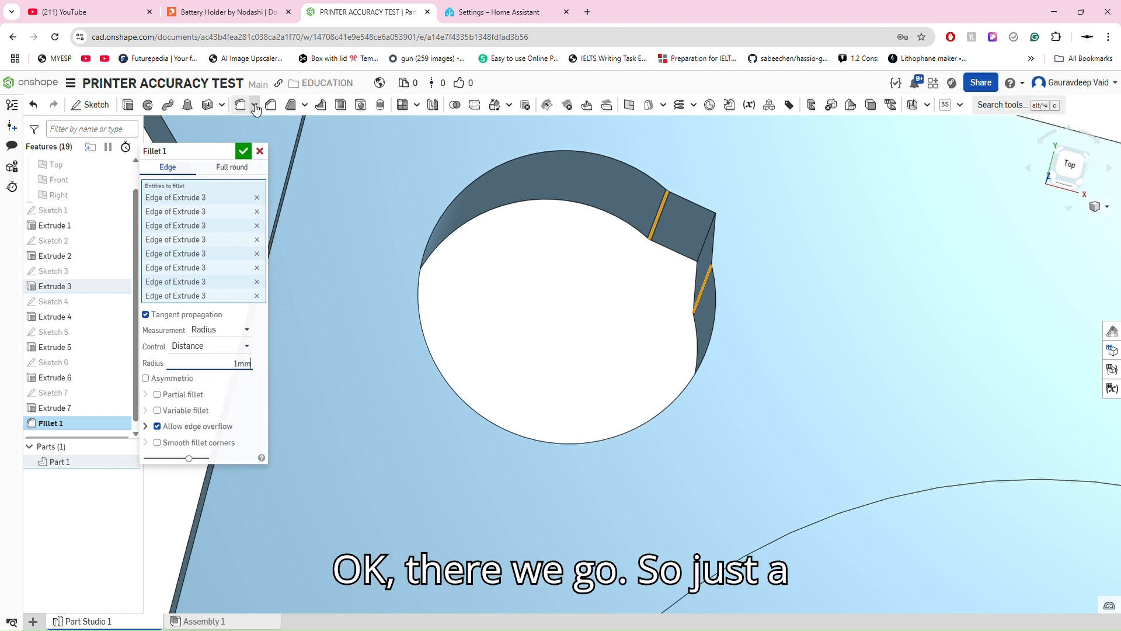
- Apply the hole notch fillets and inspect the rounded transitions on the back-left hole
left_click(243, 151)
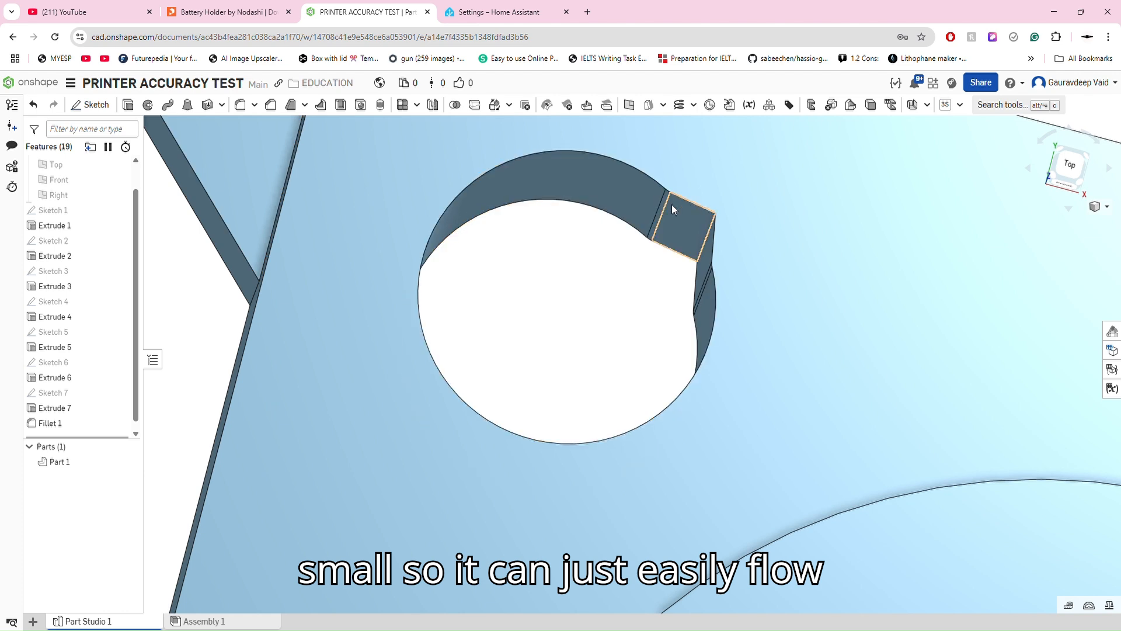
scroll(672, 204, "up", 3)
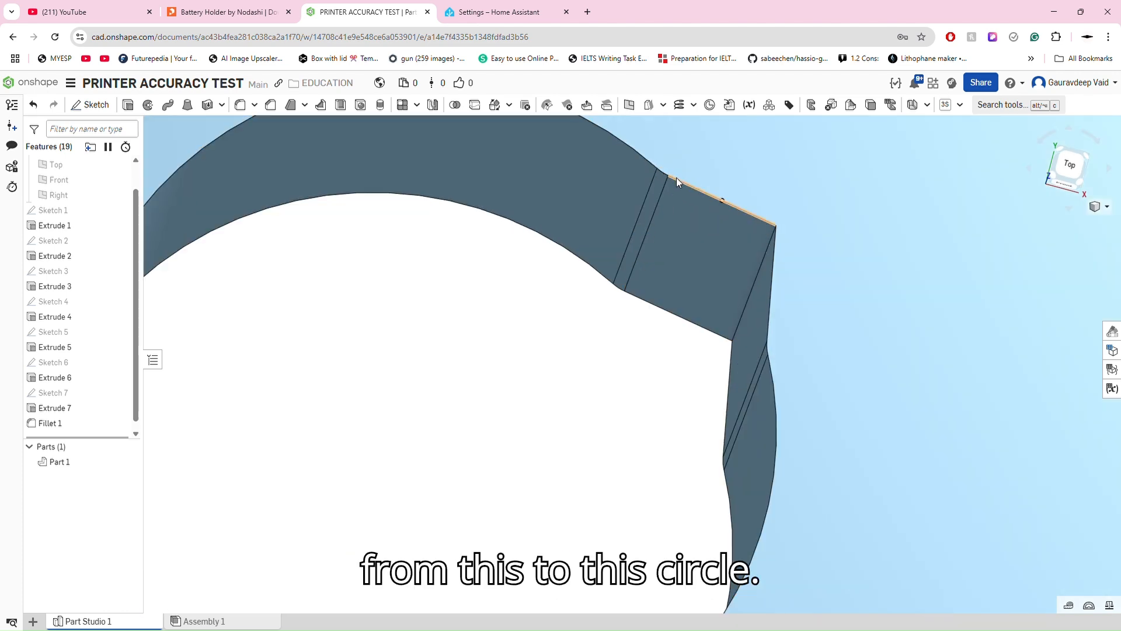
scroll(651, 166, "down", 4)
scroll(649, 166, "down", 5)
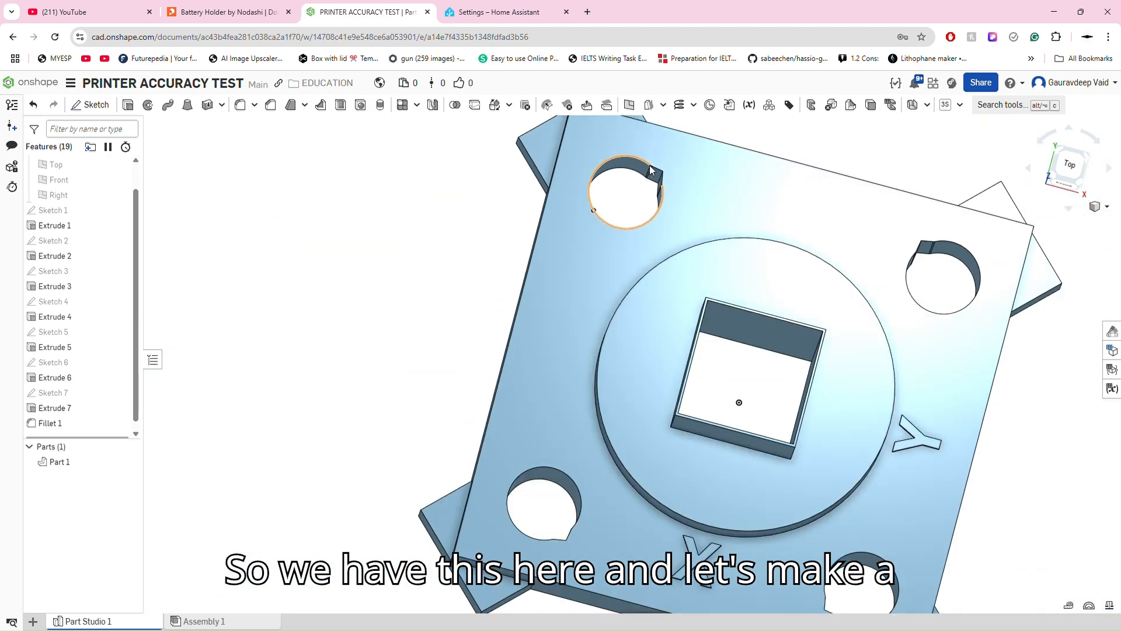
scroll(704, 282, "up", 4)
scroll(699, 273, "down", 5)
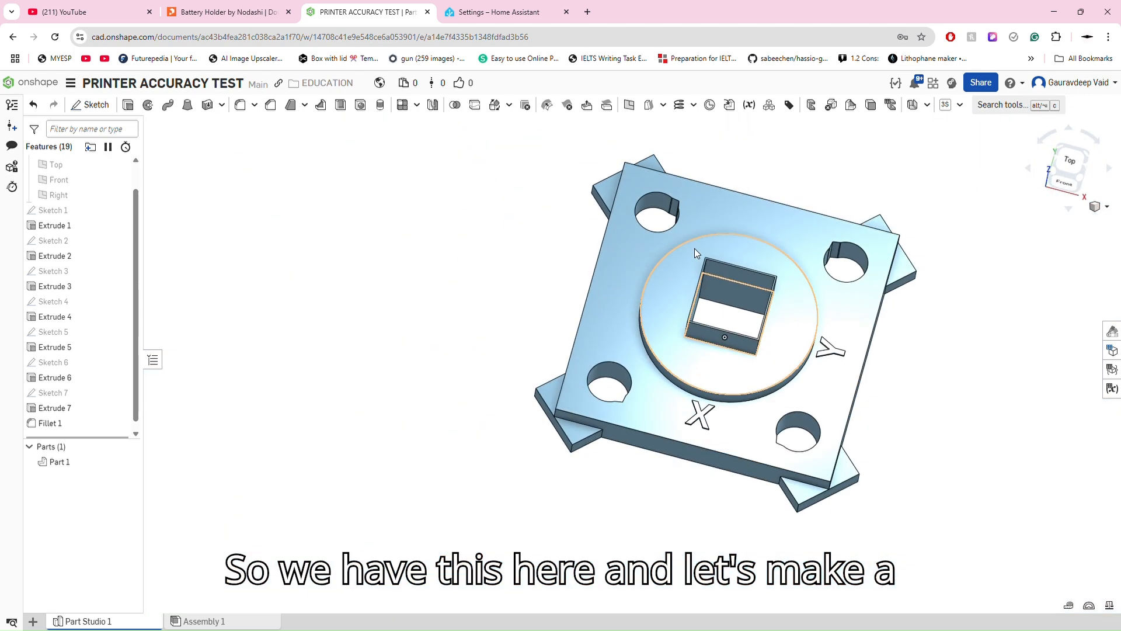
- Start a second fillet with the front tip and front plate-junction edges of the front-left extension and both outer tip edges of the front-right extension
left_click(240, 105)
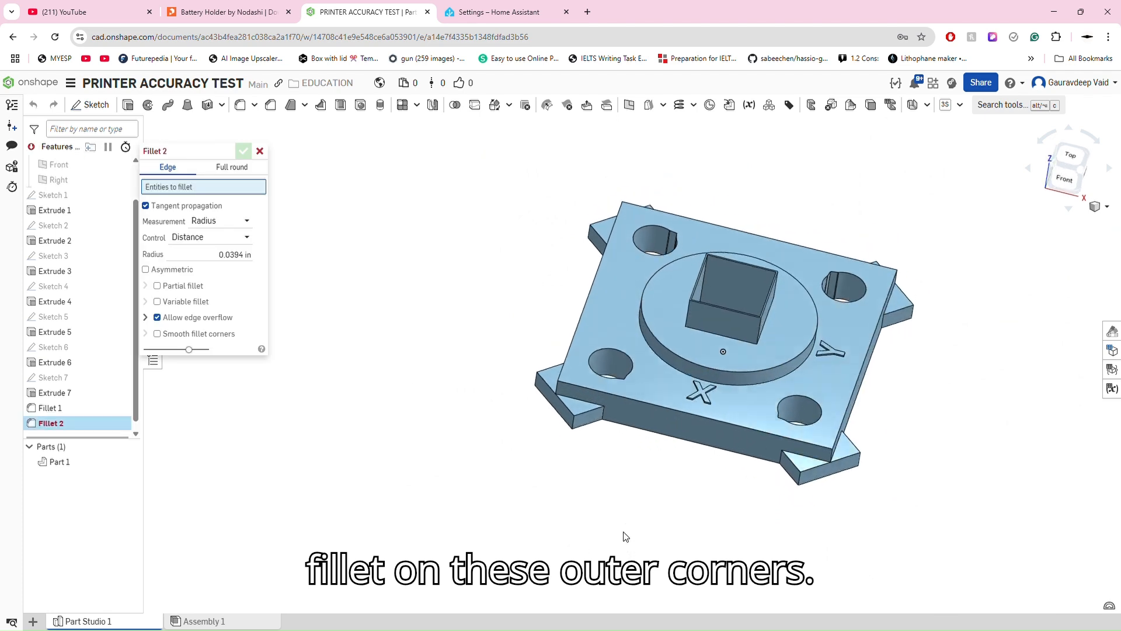
scroll(581, 426, "up", 5)
left_click(636, 383)
left_click(636, 383)
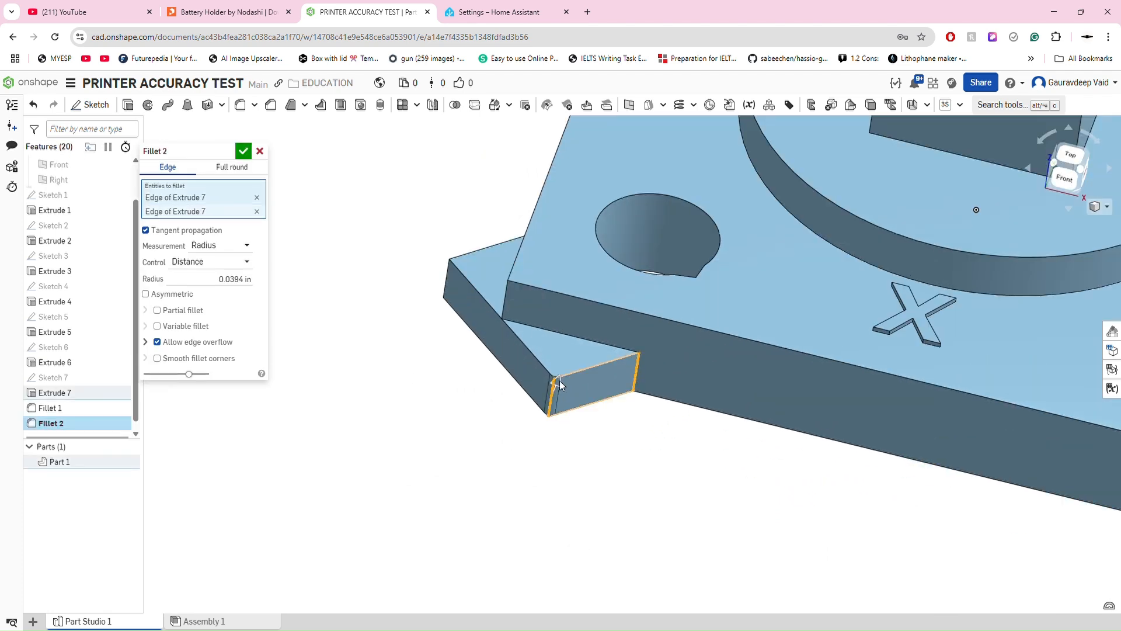
scroll(555, 382, "down", 5)
scroll(896, 505, "up", 4)
left_click(741, 406)
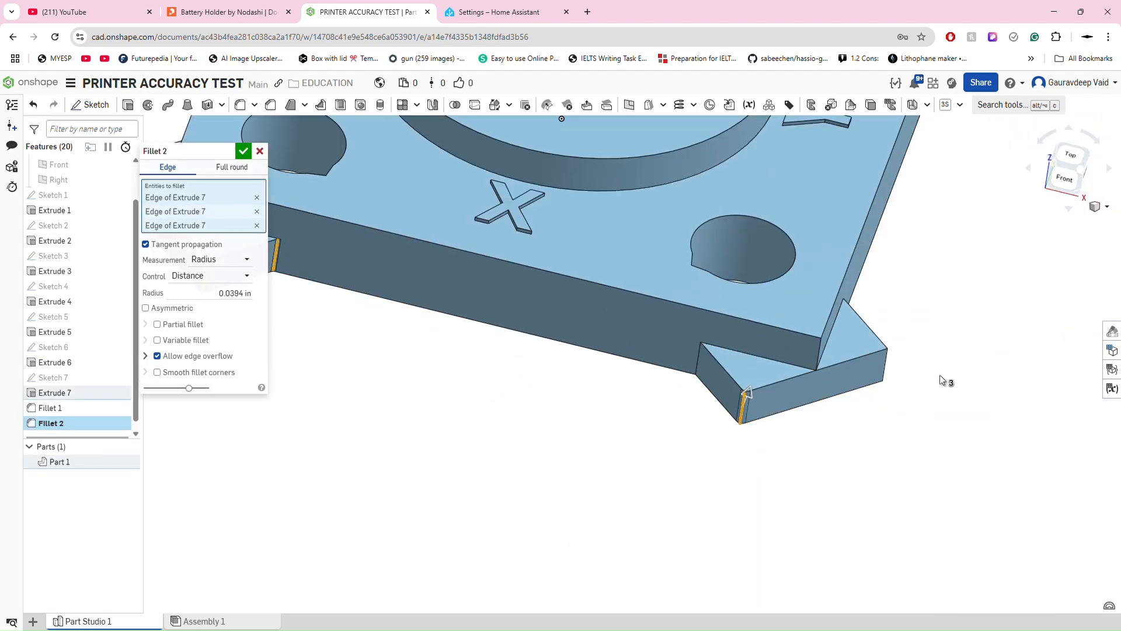
left_click(885, 365)
scroll(882, 416, "down", 5)
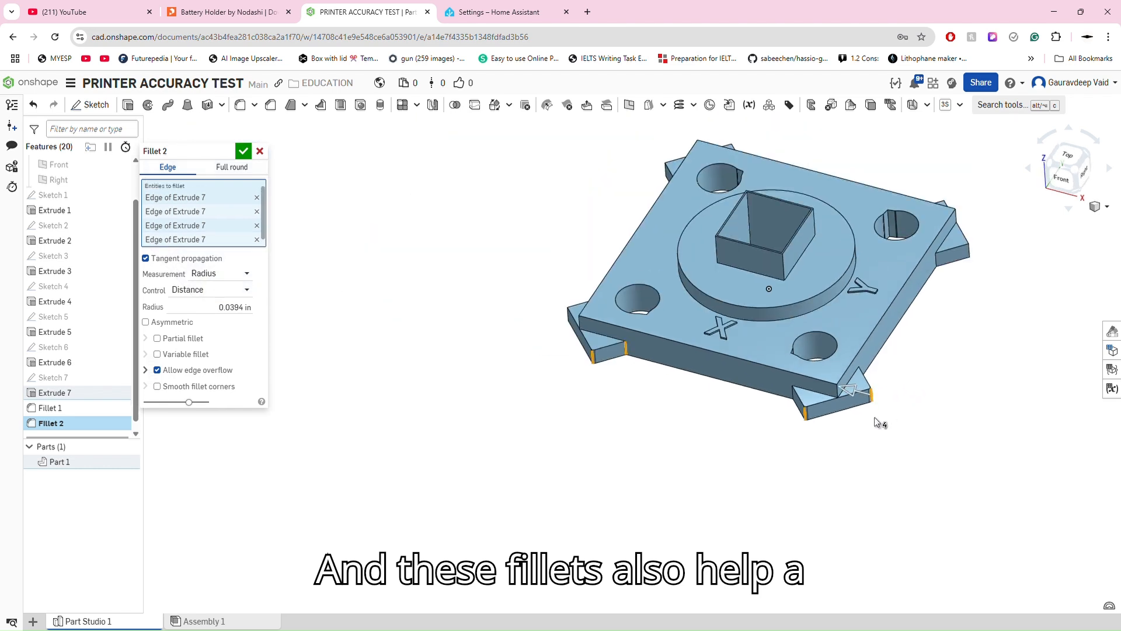
- Try including the base plate's front-left vertical corner edge in the fillet with a radius of about 0.0966 in
scroll(603, 348, "up", 8)
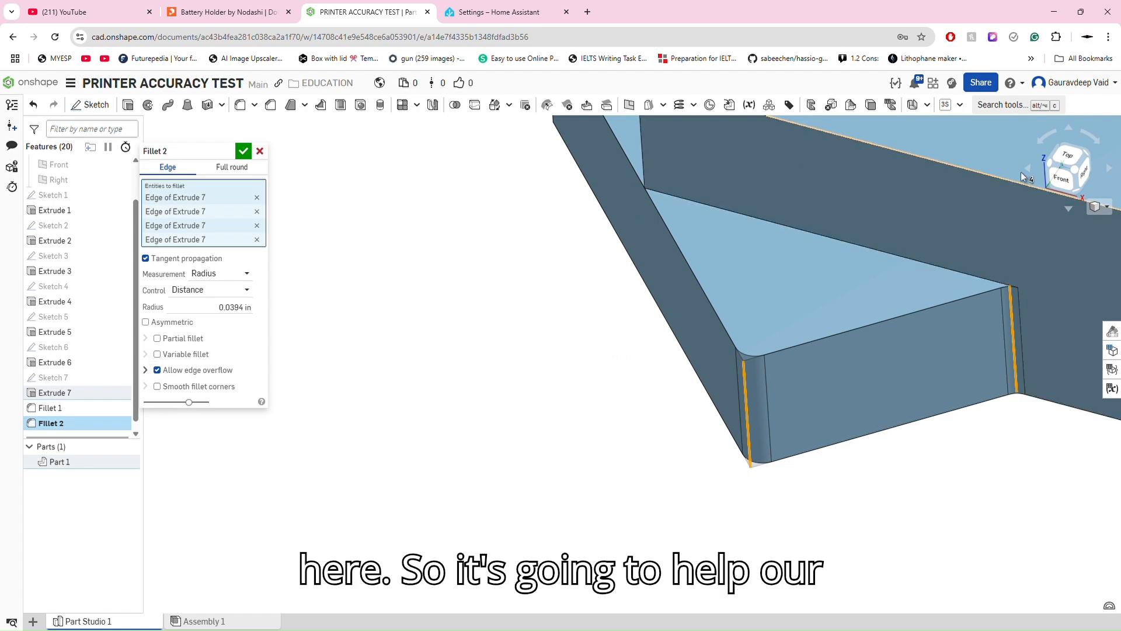
left_click(644, 157)
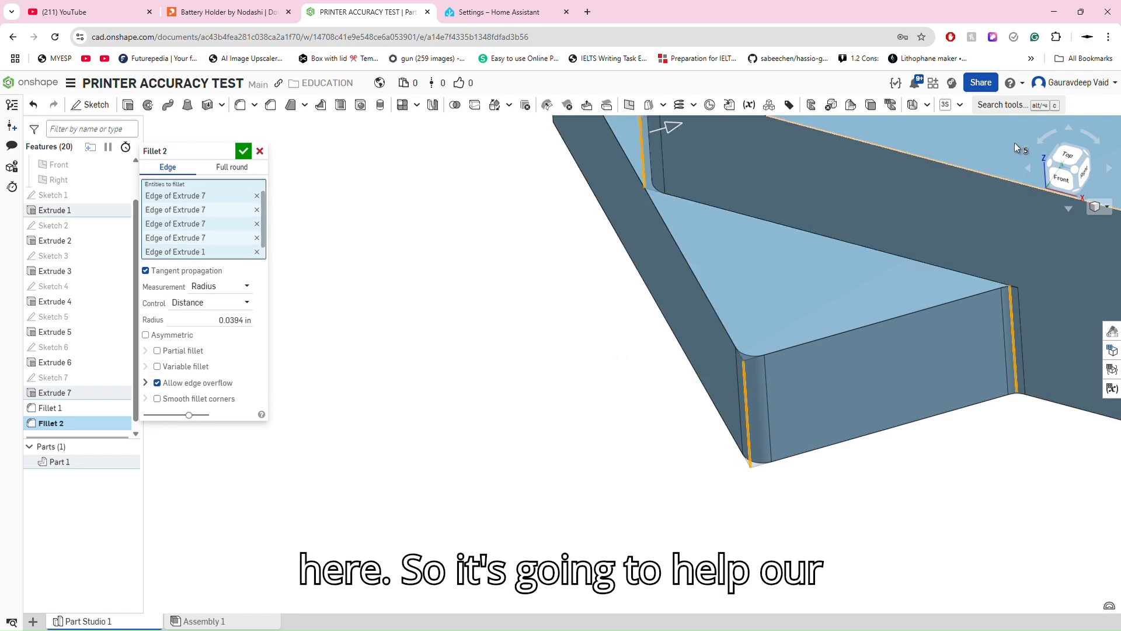
left_click(1067, 153)
scroll(498, 453, "down", 3)
scroll(493, 478, "up", 10)
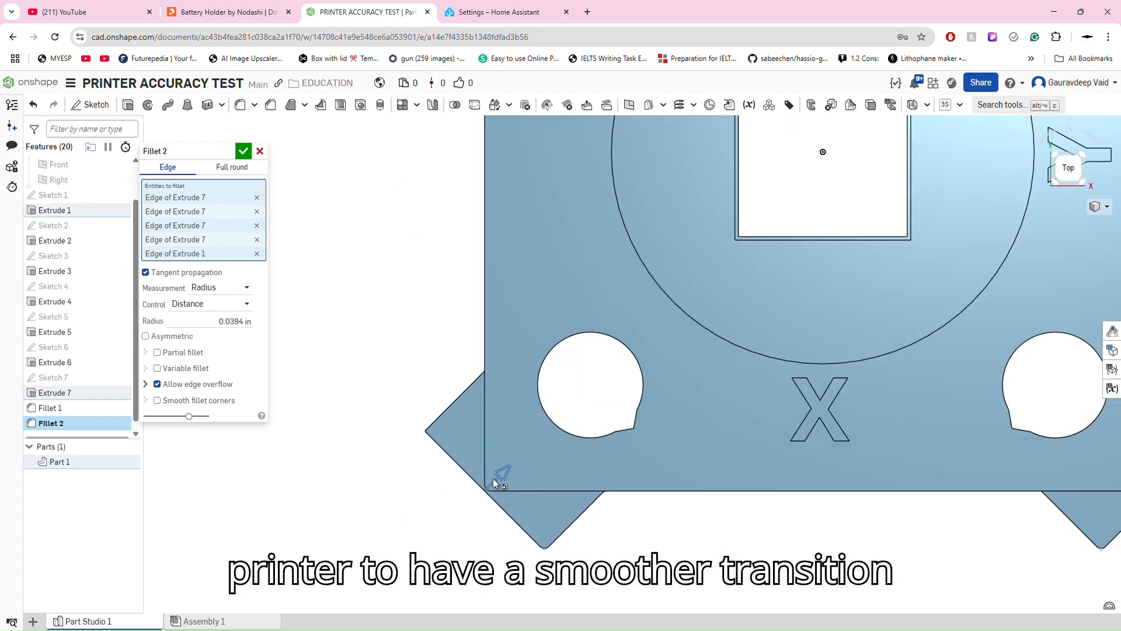
left_click_drag(493, 496, 500, 492)
scroll(504, 488, "down", 3)
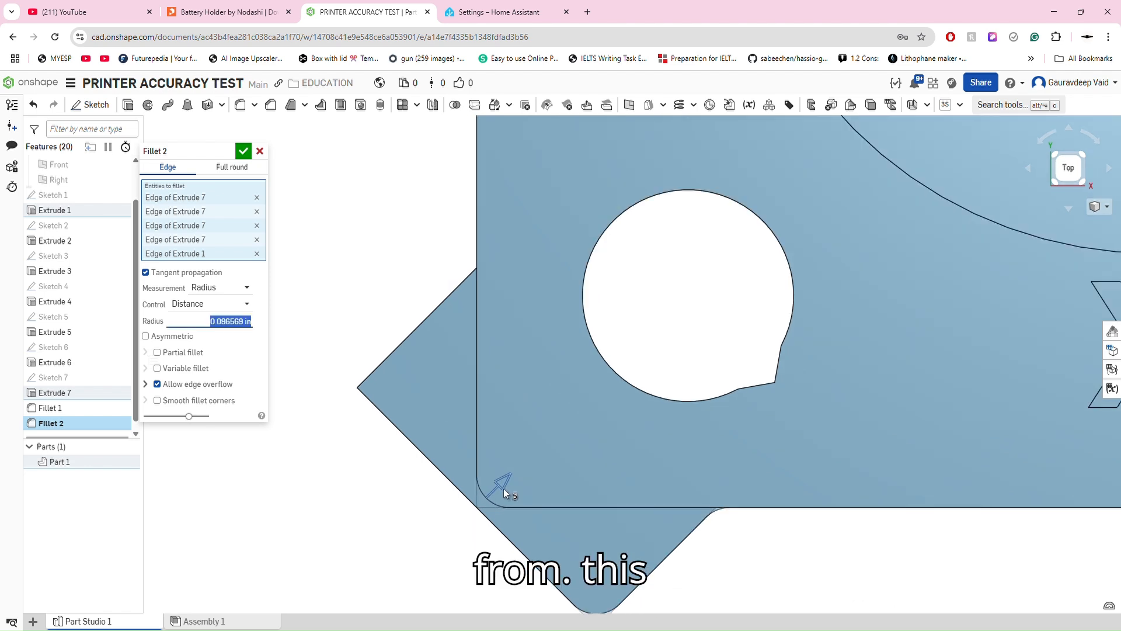
scroll(479, 295, "down", 5)
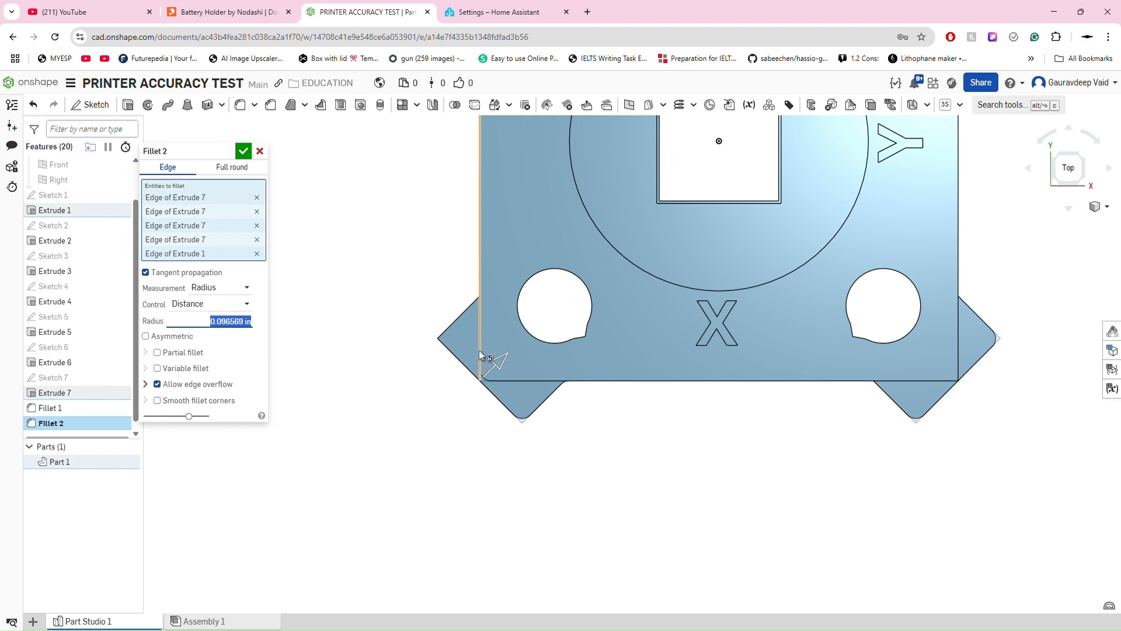
scroll(479, 379, "up", 5)
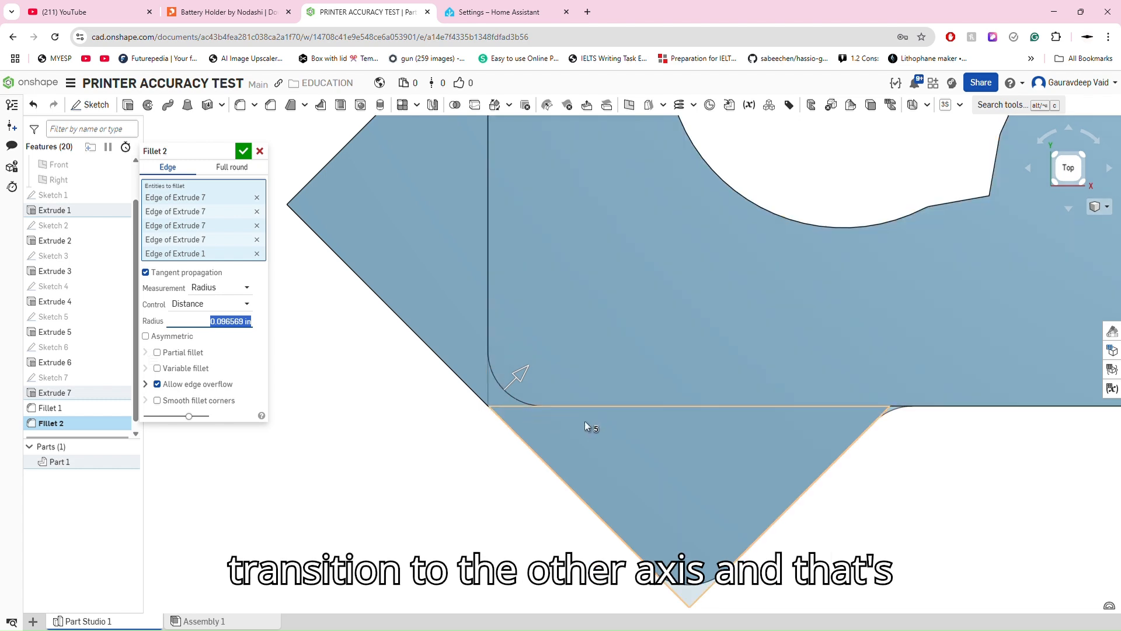
scroll(438, 409, "down", 5)
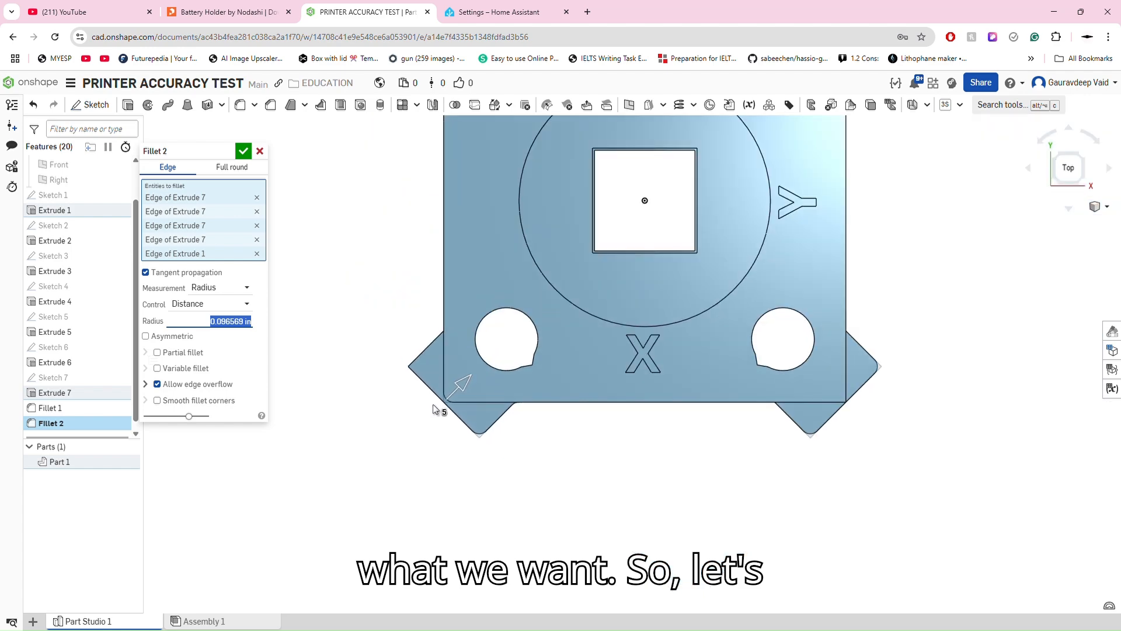
right_click_drag(435, 409, 572, 467)
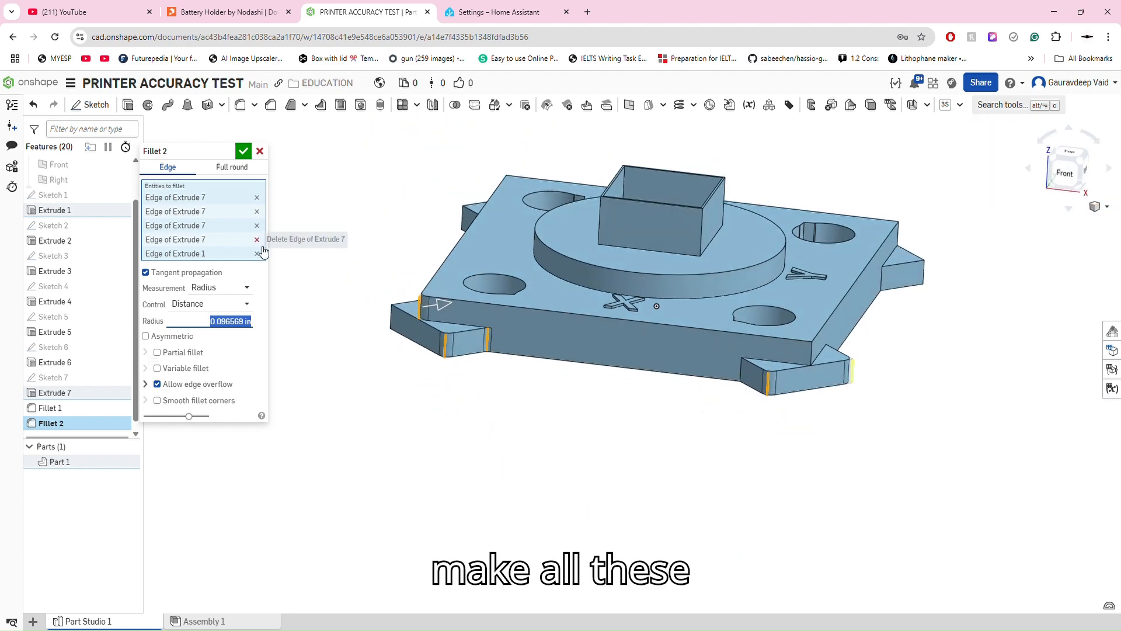
- Add the two vertical edges where the front-right extension meets the base plate to the fillet selection
left_click(737, 386)
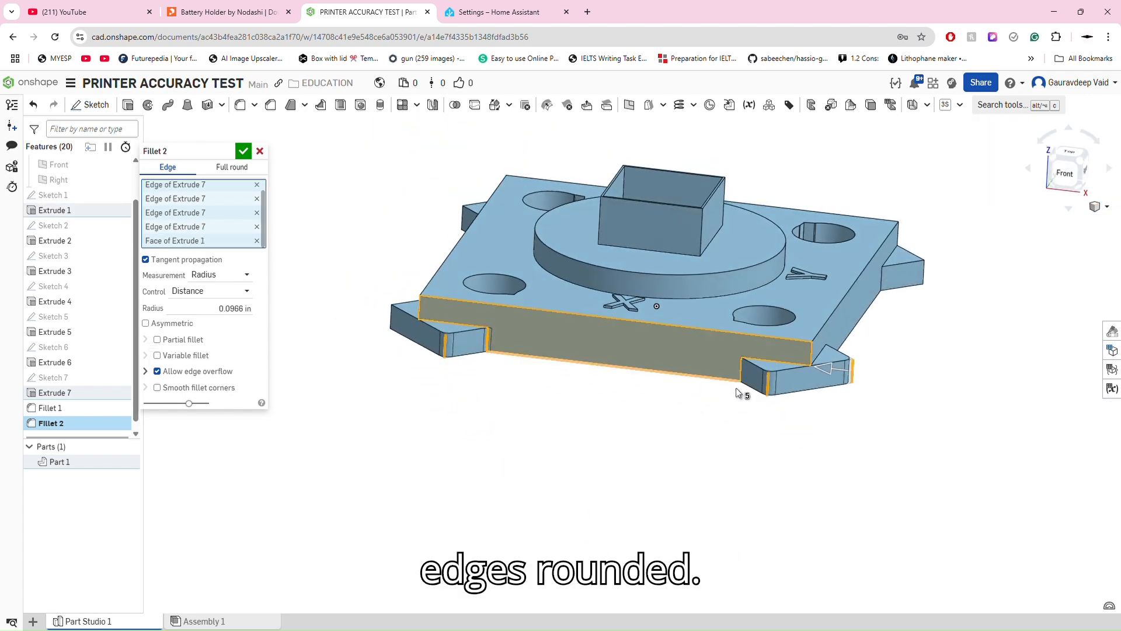
left_click(735, 371)
right_click_drag(734, 372, 693, 404)
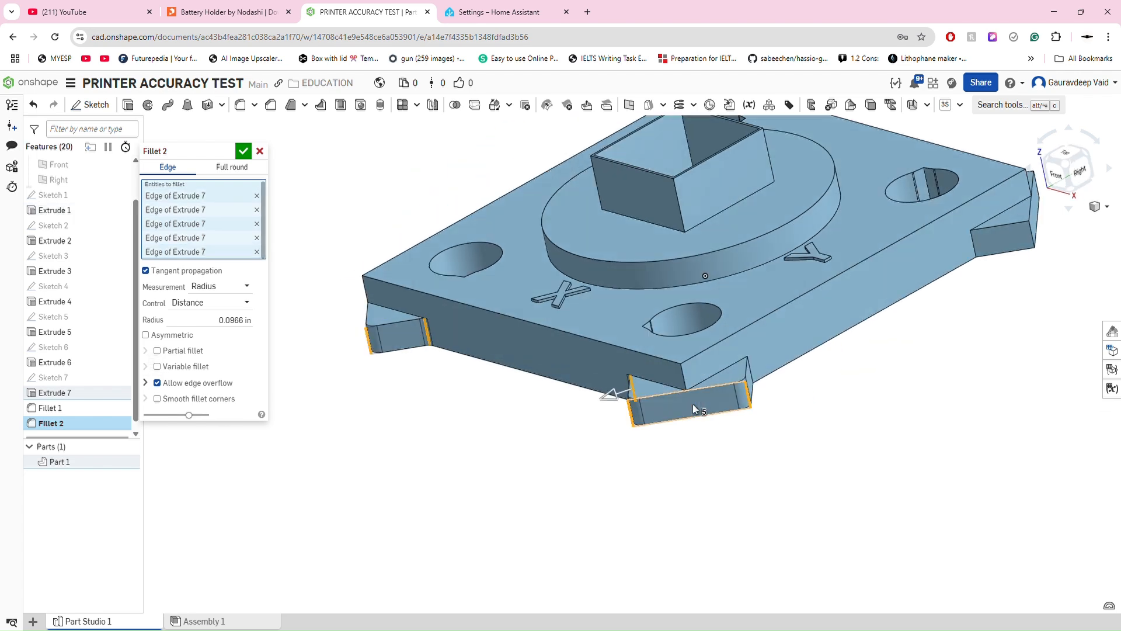
left_click(749, 370)
- Add all four vertical edges of the back-right corner extension to the fillet selection
right_click_drag(748, 371, 832, 346)
left_click(849, 337)
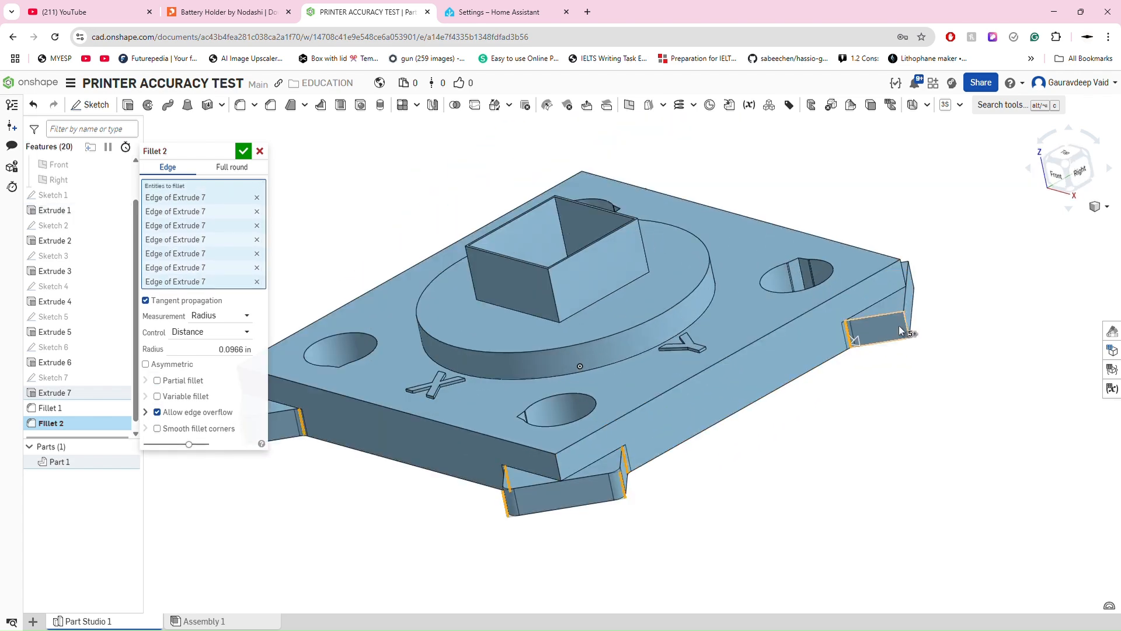
left_click(900, 328)
right_click_drag(901, 328, 796, 395)
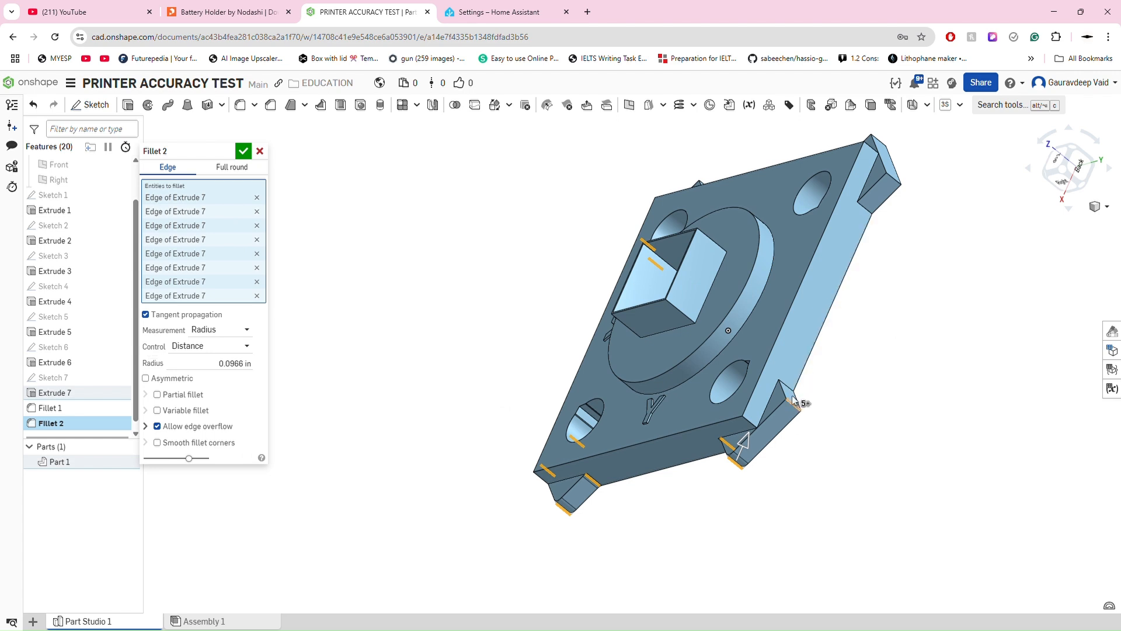
left_click(794, 402)
left_click(793, 397)
- Add all four vertical edges of the back-left corner extension to the fillet selection
scroll(874, 350, "up", 2)
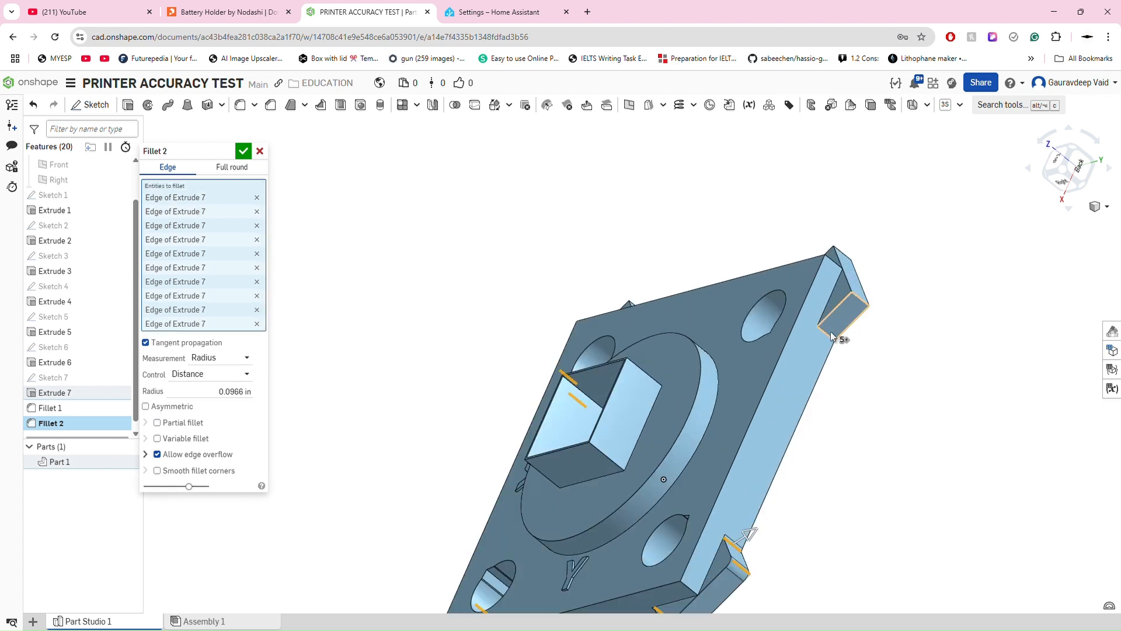
left_click(863, 306)
left_click(863, 305)
right_click_drag(863, 305, 846, 351)
left_click(832, 366)
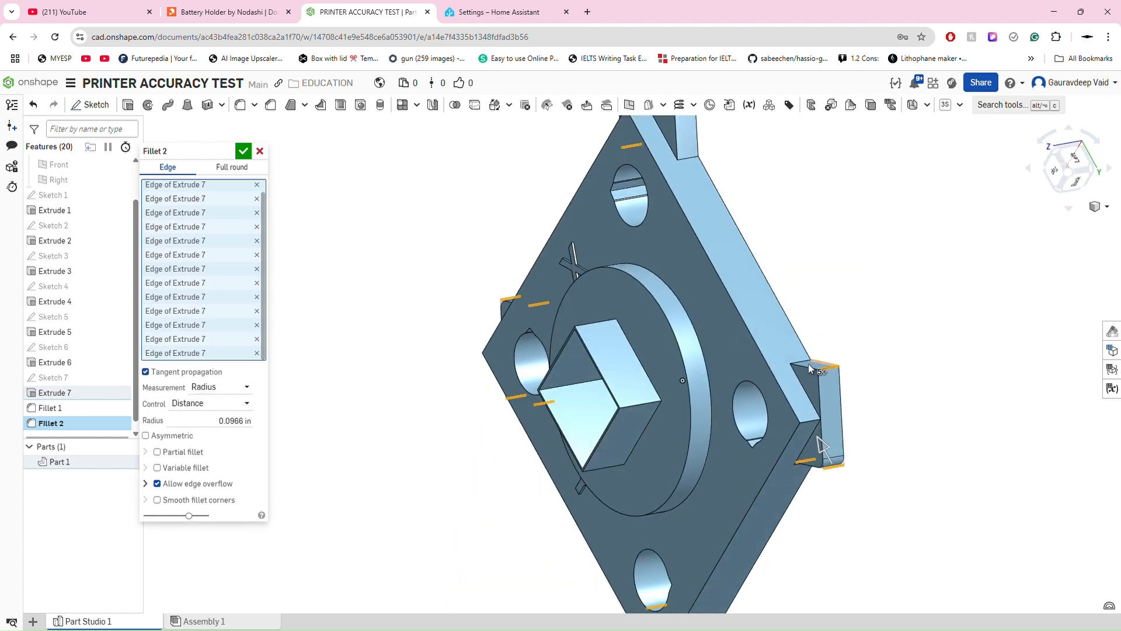
scroll(808, 369, "down", 2)
scroll(789, 391, "up", 4)
left_click(790, 398)
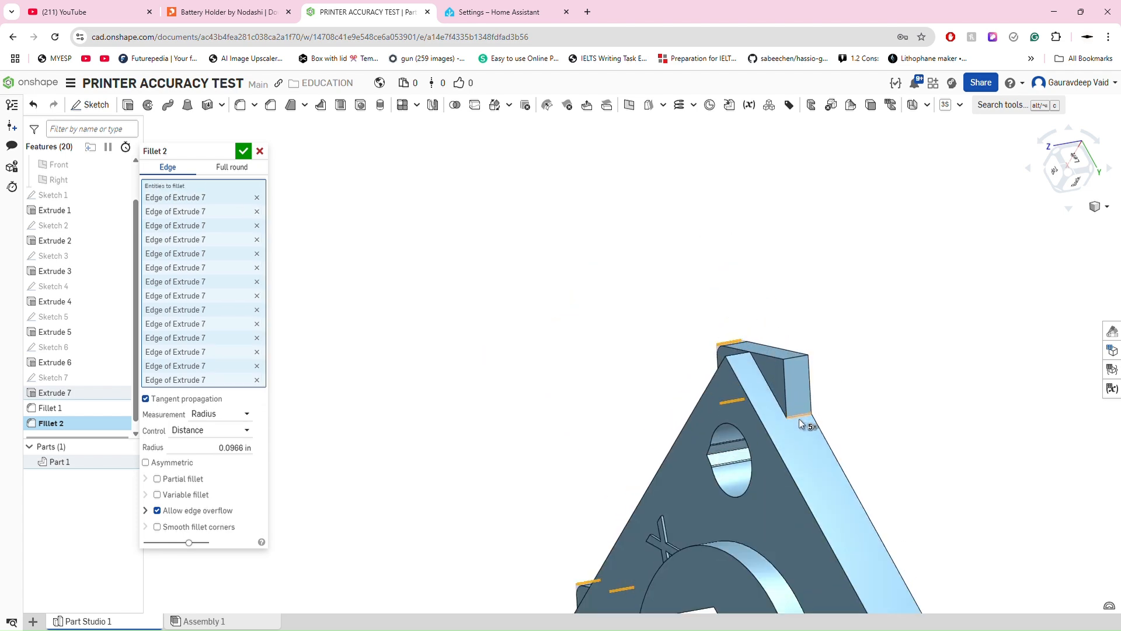
- Add the remaining two vertical edges of the front-left extension, its side tip and side plate junction, to the fillet selection
left_click(799, 418)
left_click(798, 357)
scroll(759, 340, "down", 6)
right_click_drag(829, 505, 850, 481)
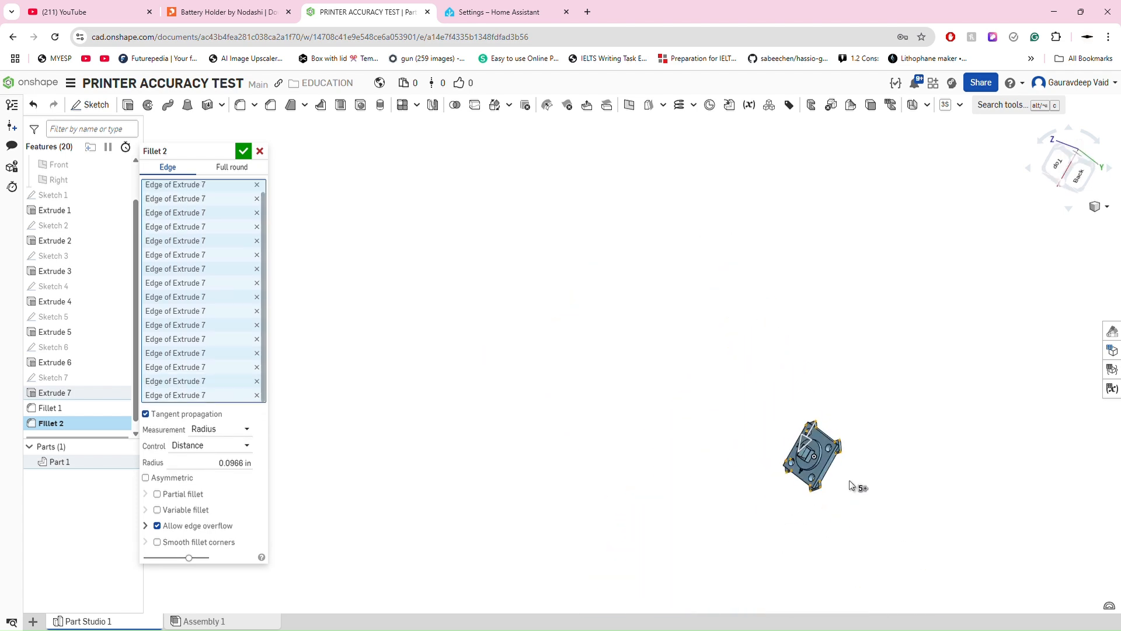
- Set the radius of the corner extension fillets to 2 mm and apply the fillet
key("shift+5")
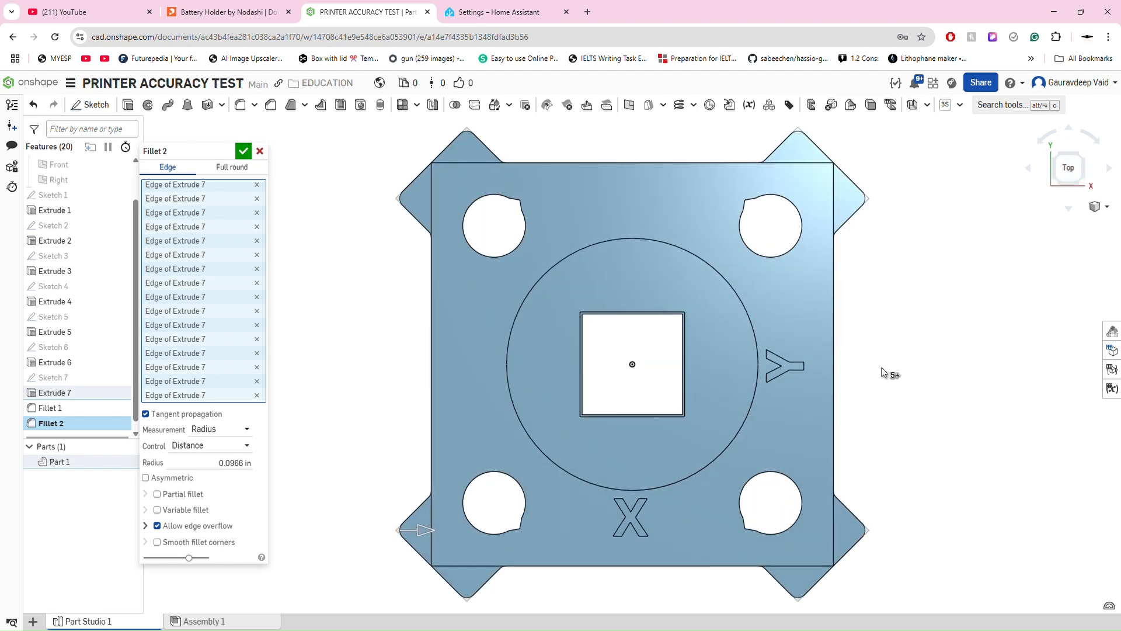
right_click_drag(879, 368, 865, 297)
scroll(865, 297, "down", 3)
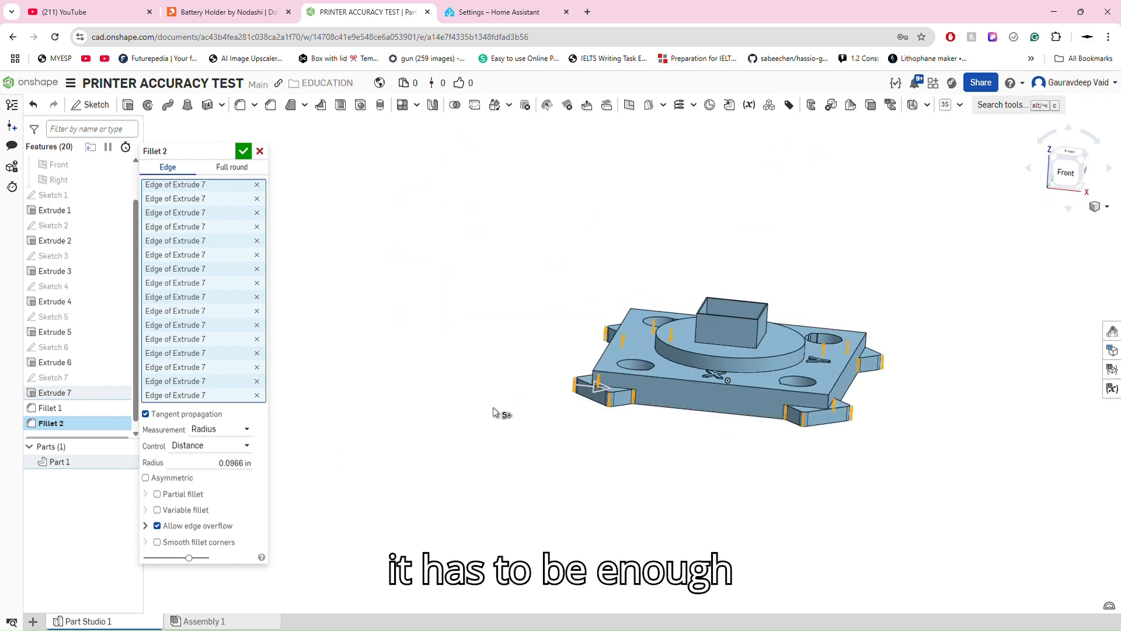
scroll(493, 412, "up", 5)
left_click(234, 468)
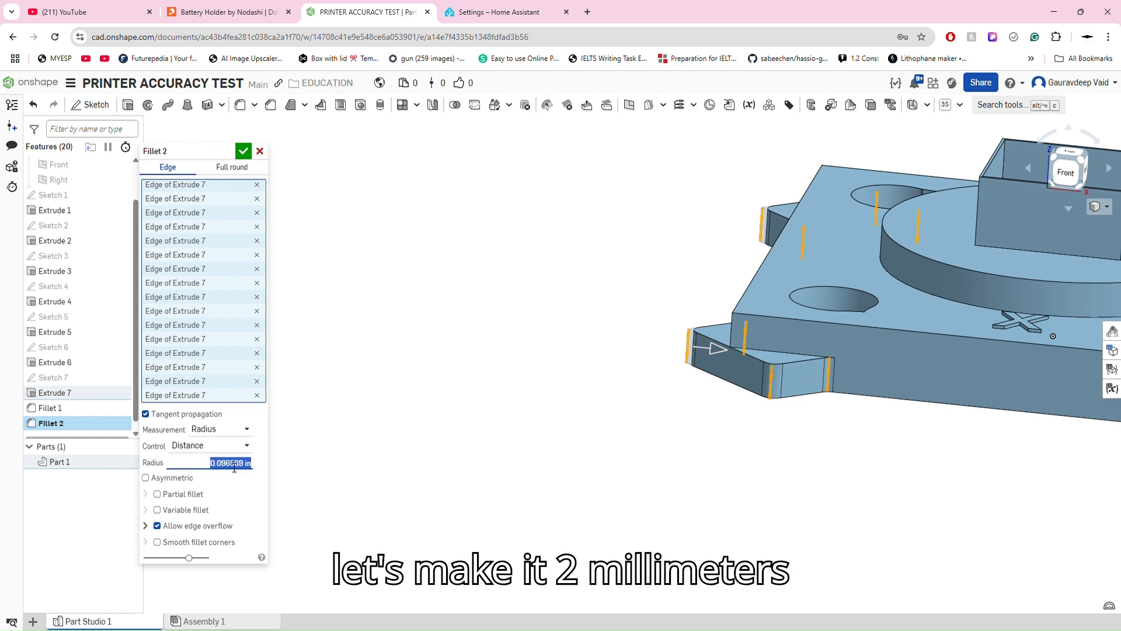
type("2mm")
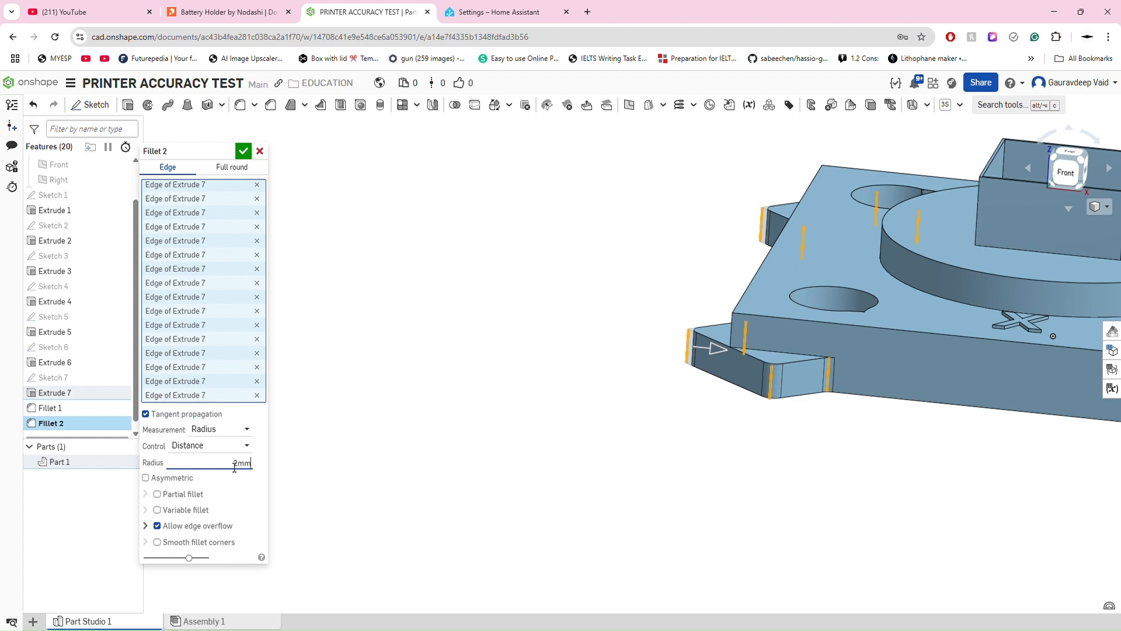
key("Return")
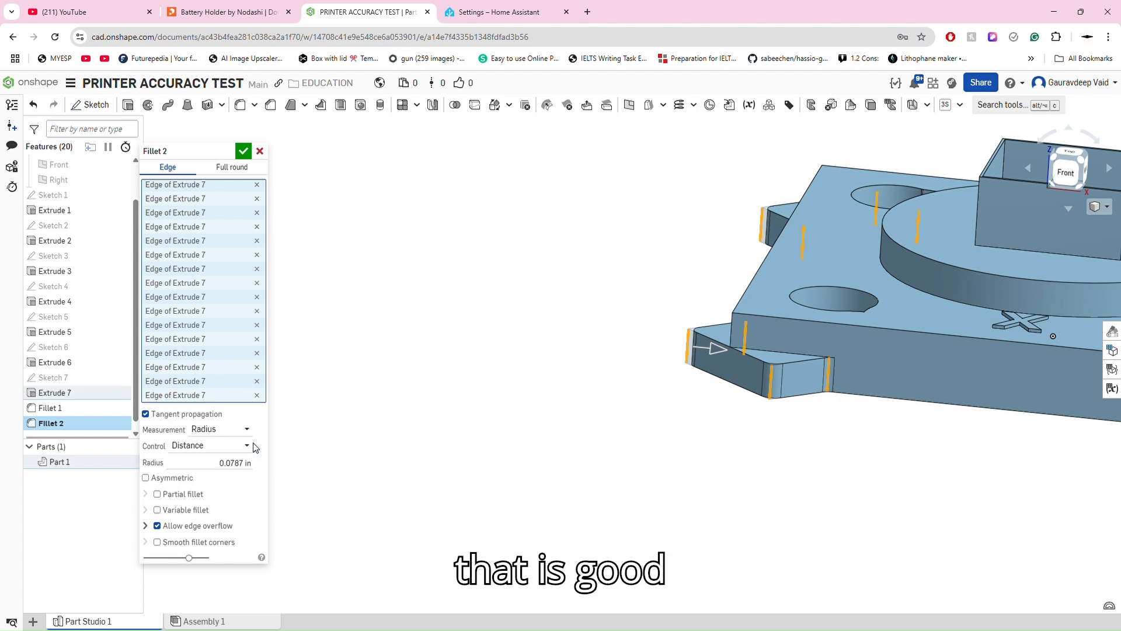
left_click(244, 150)
scroll(423, 330, "down", 5)
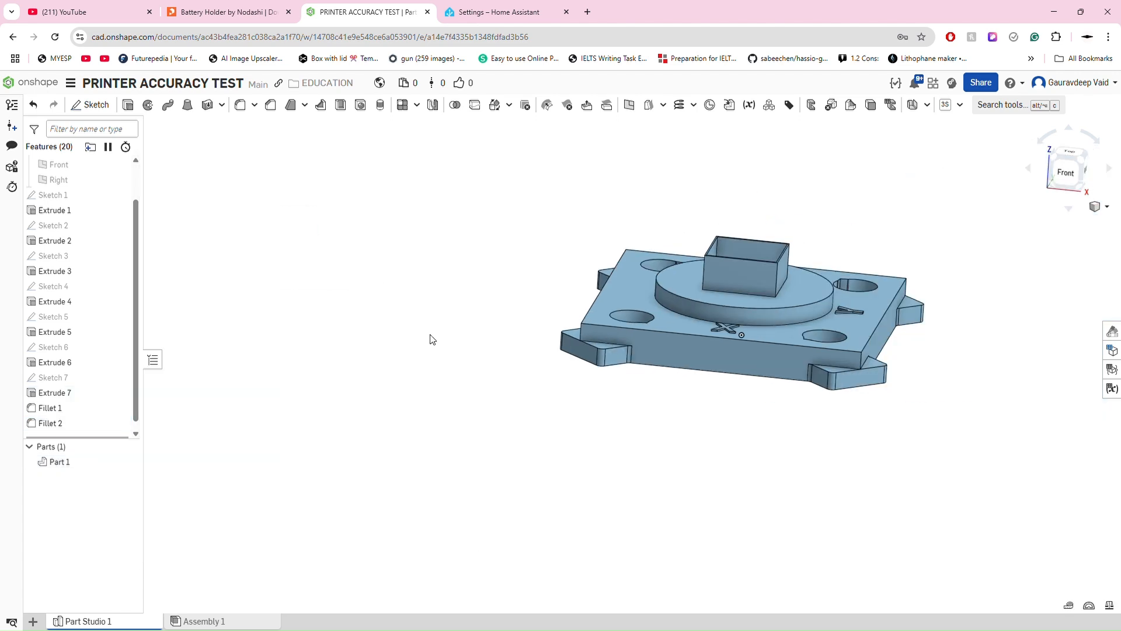
- Start a third fillet and select the four vertical corner edges of the square base plate
scroll(500, 322, "up", 3)
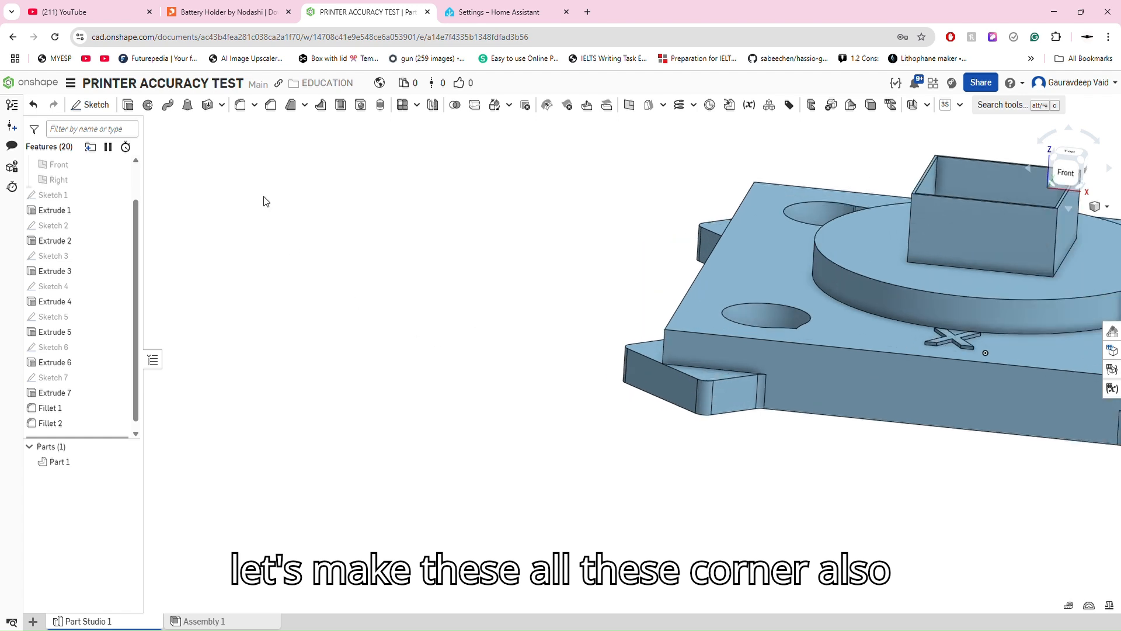
left_click(240, 105)
left_click(665, 344)
scroll(500, 413, "down", 3)
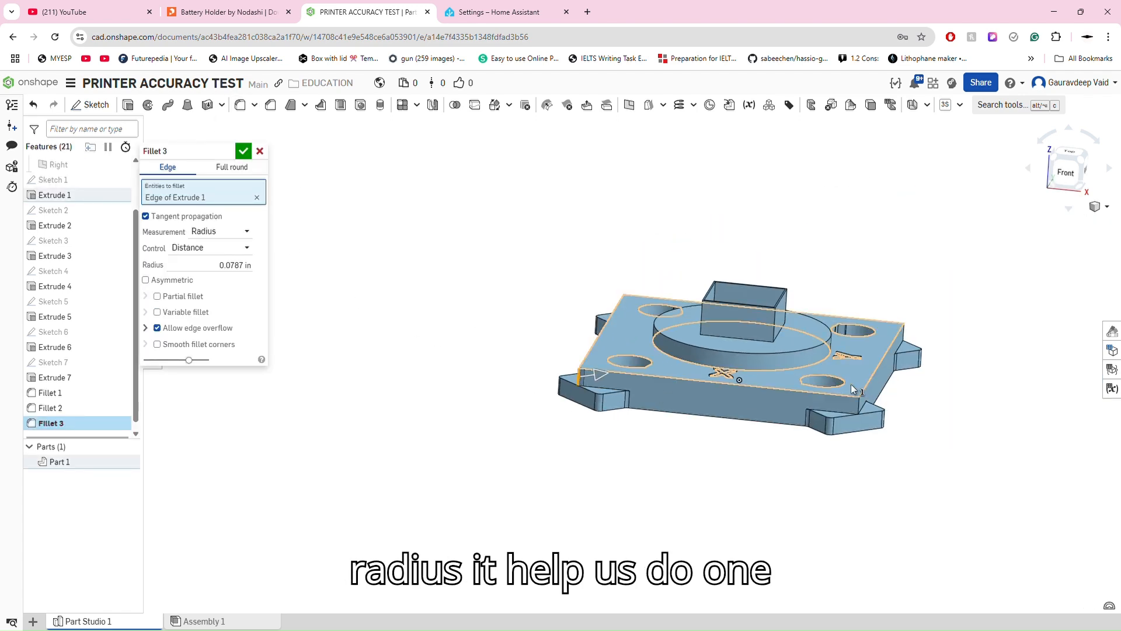
left_click(857, 404)
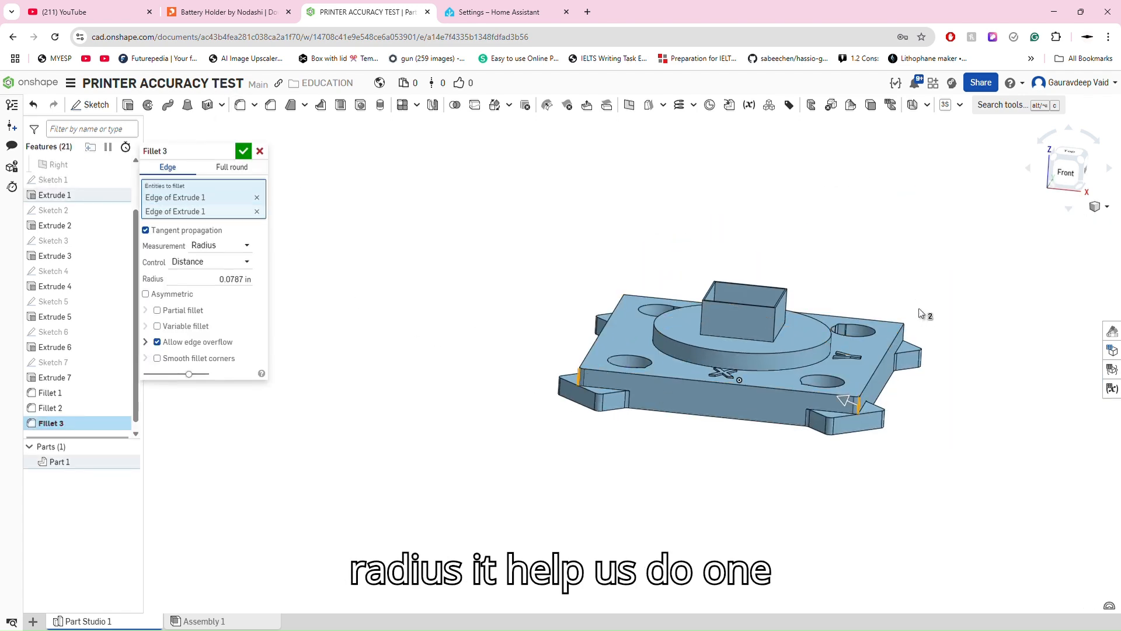
left_click(903, 337)
right_click_drag(692, 339, 521, 305)
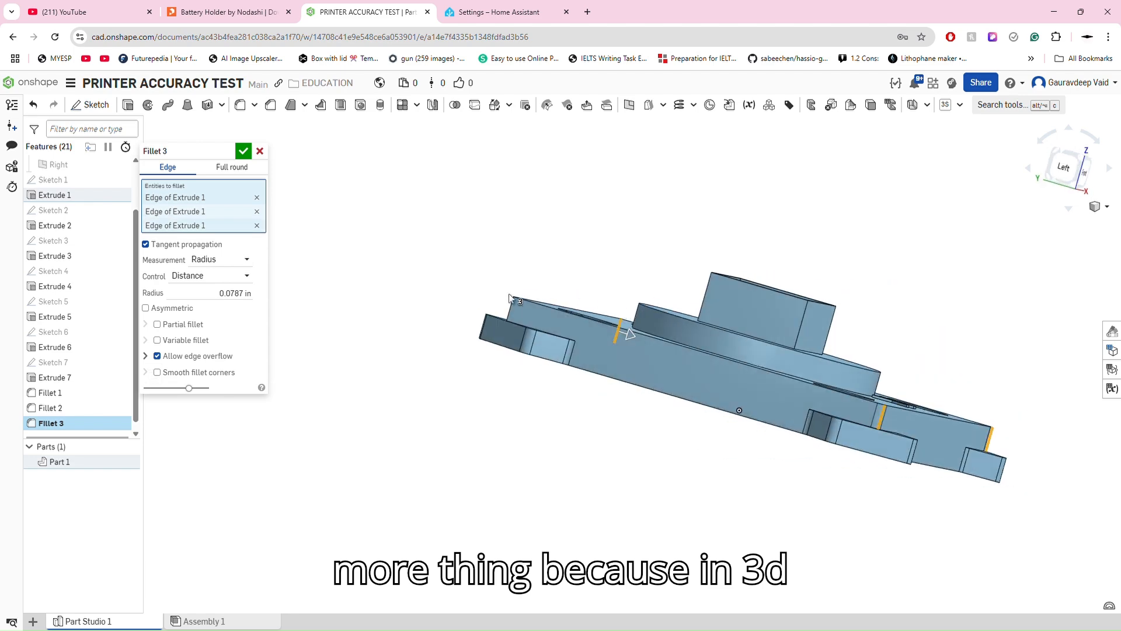
left_click(517, 307)
left_click_drag(1066, 168, 1023, 234)
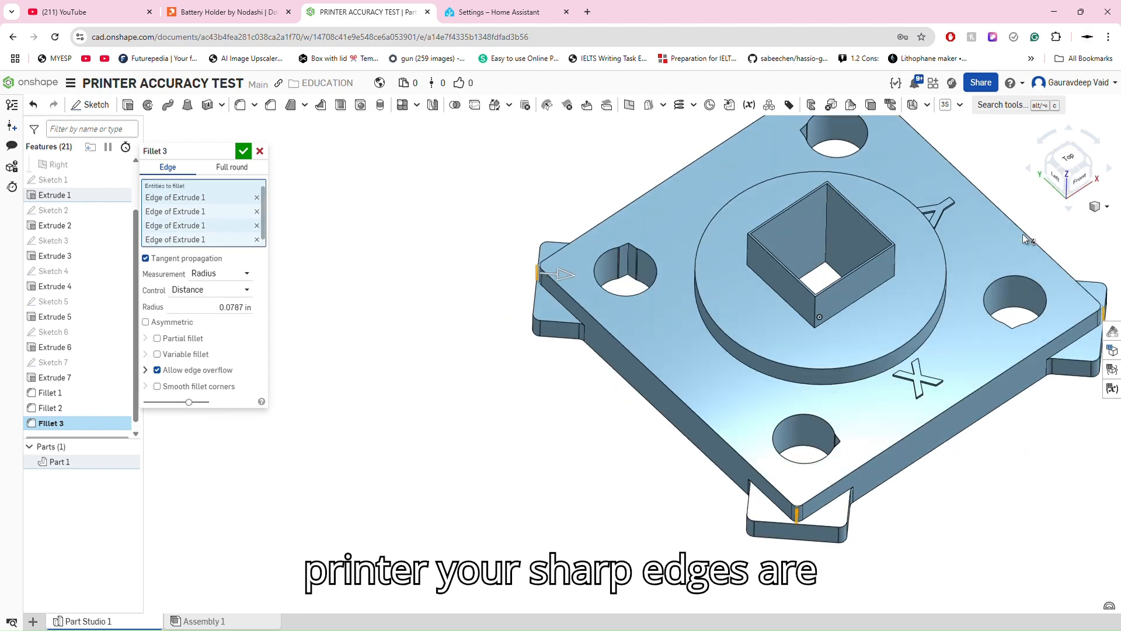
- Examine the fillet preview at the base plate's front-left corner from above, where it meets the corner extensions
left_click(1075, 160)
scroll(547, 506, "down", 5)
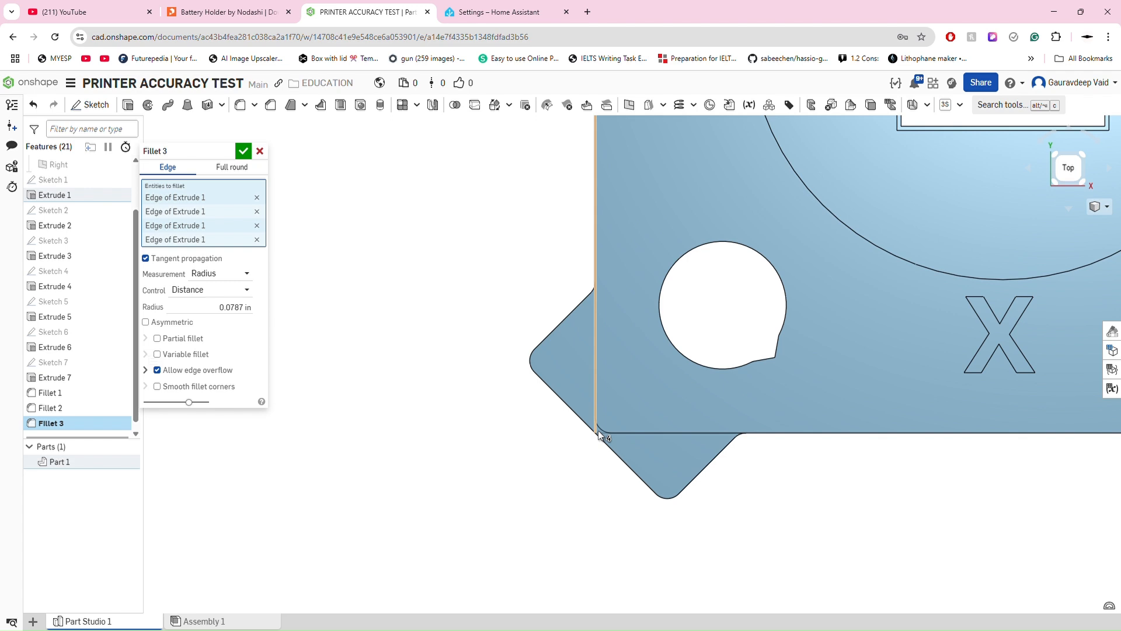
scroll(597, 435, "up", 5)
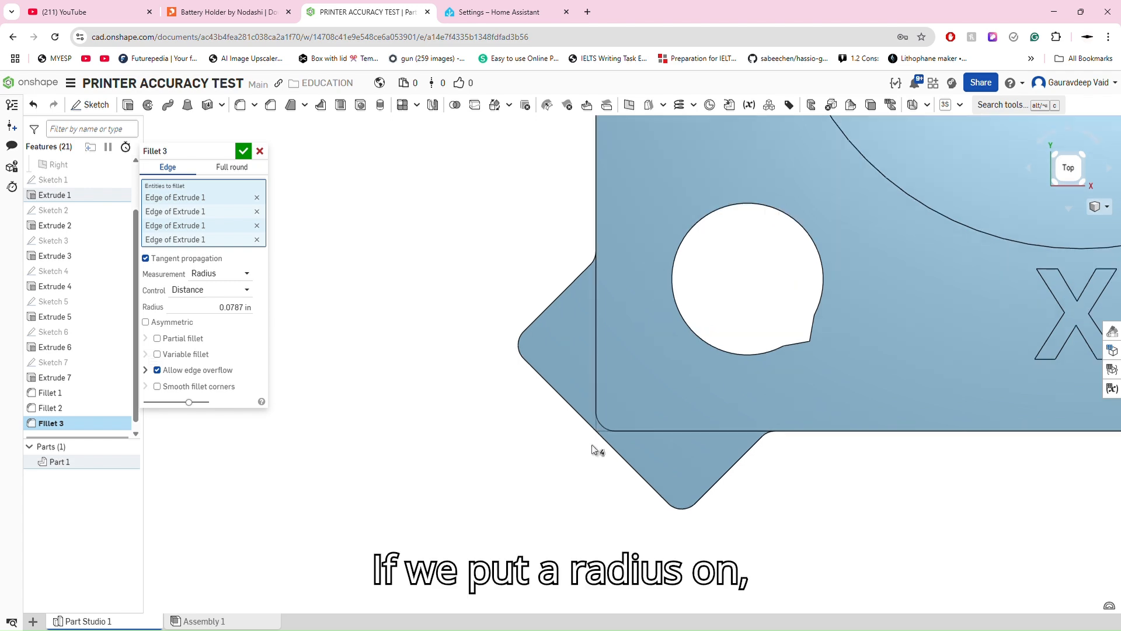
scroll(634, 408, "down", 5)
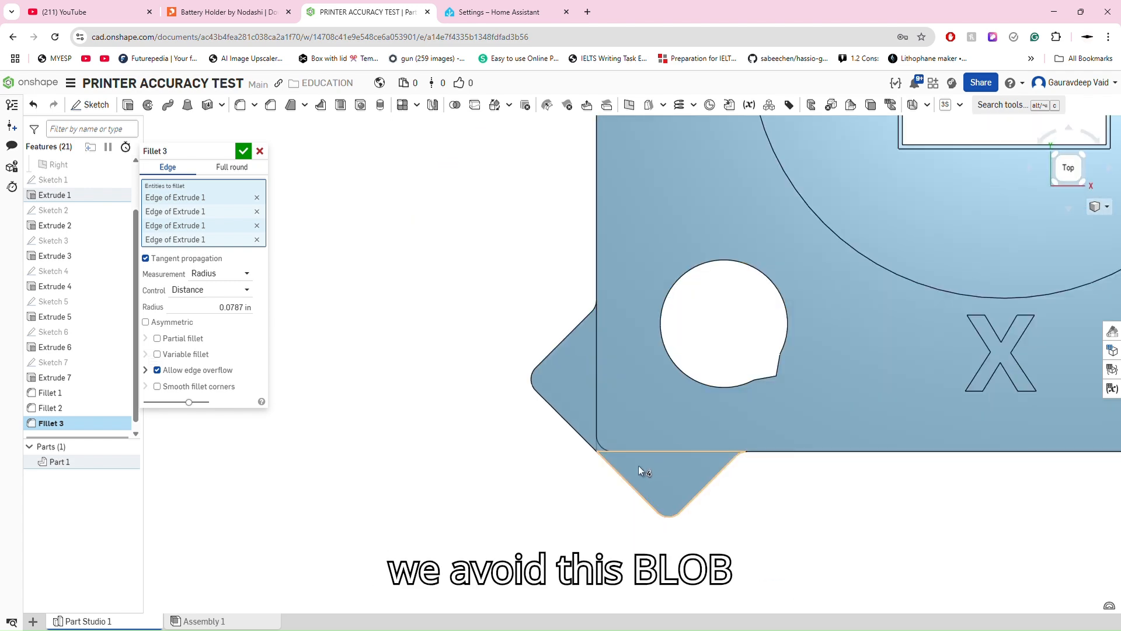
scroll(589, 454, "up", 5)
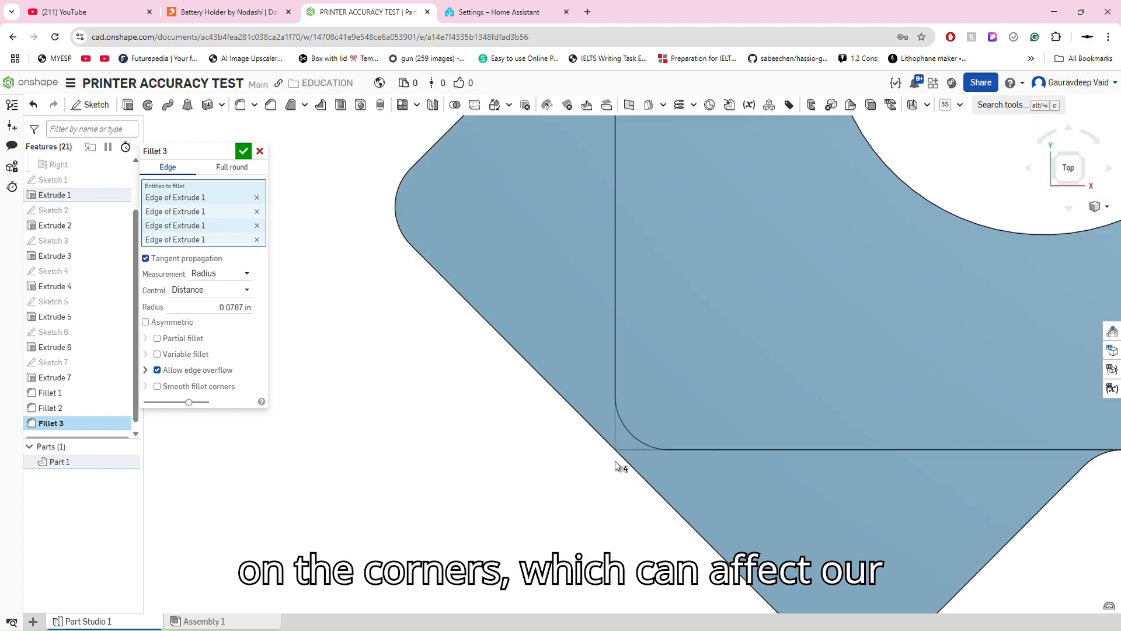
scroll(614, 451, "down", 4)
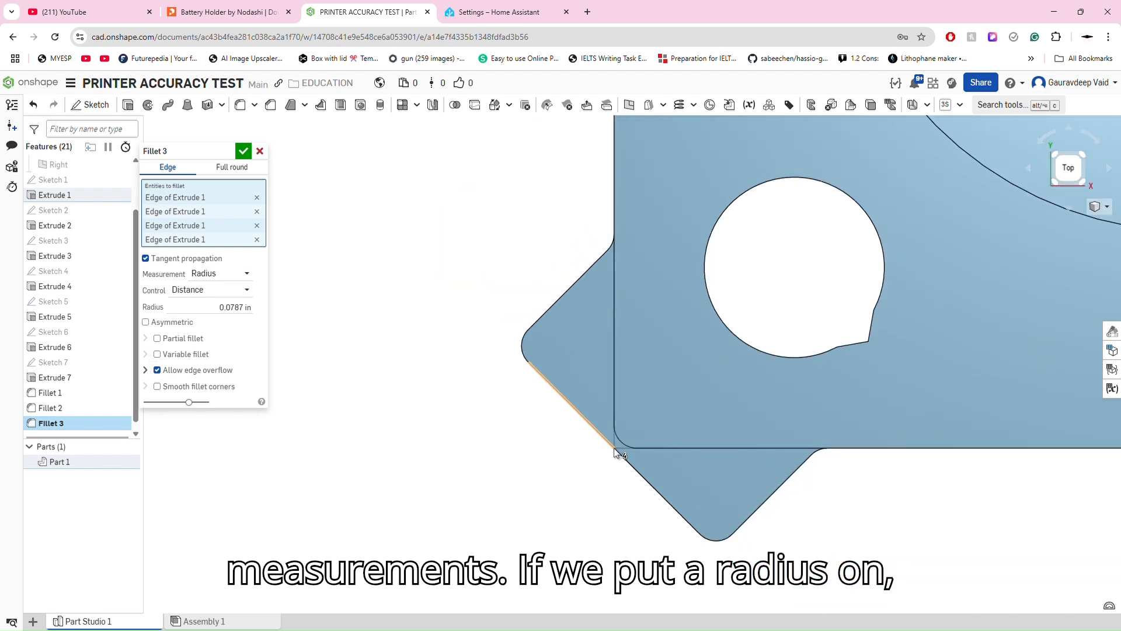
scroll(614, 451, "up", 3)
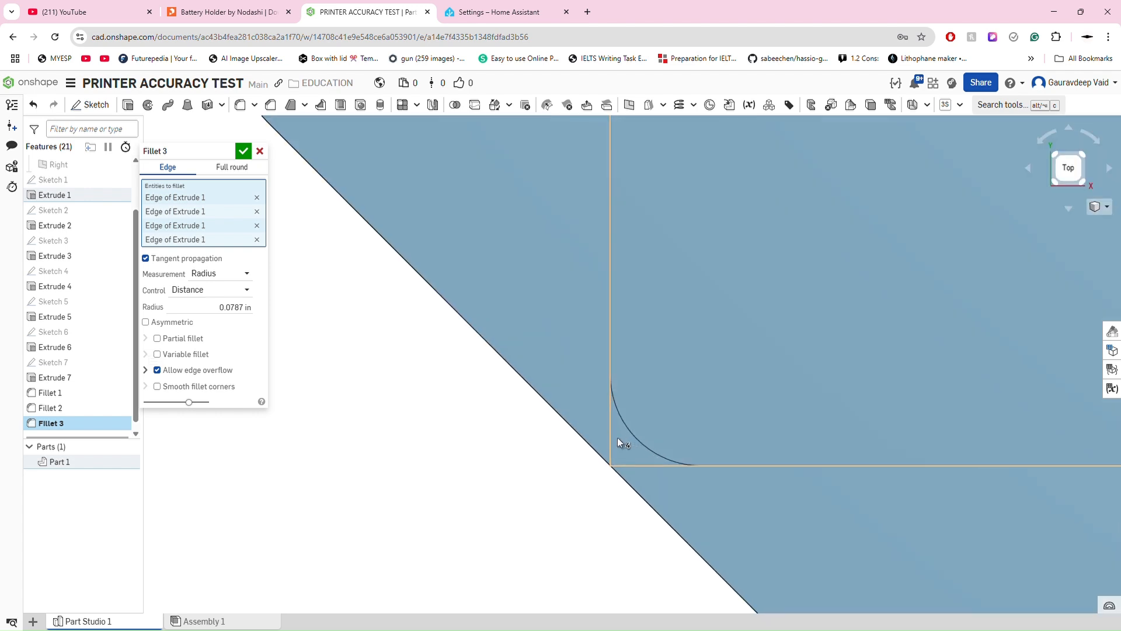
scroll(637, 444, "down", 2)
scroll(637, 443, "down", 3)
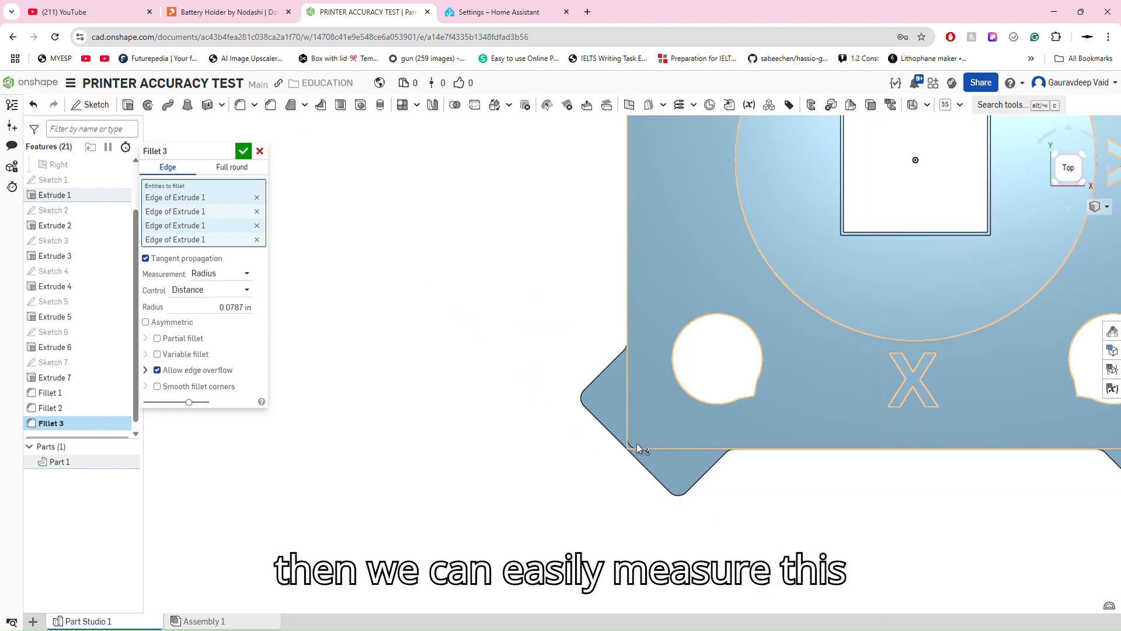
scroll(906, 458, "up", 3)
scroll(654, 549, "down", 6)
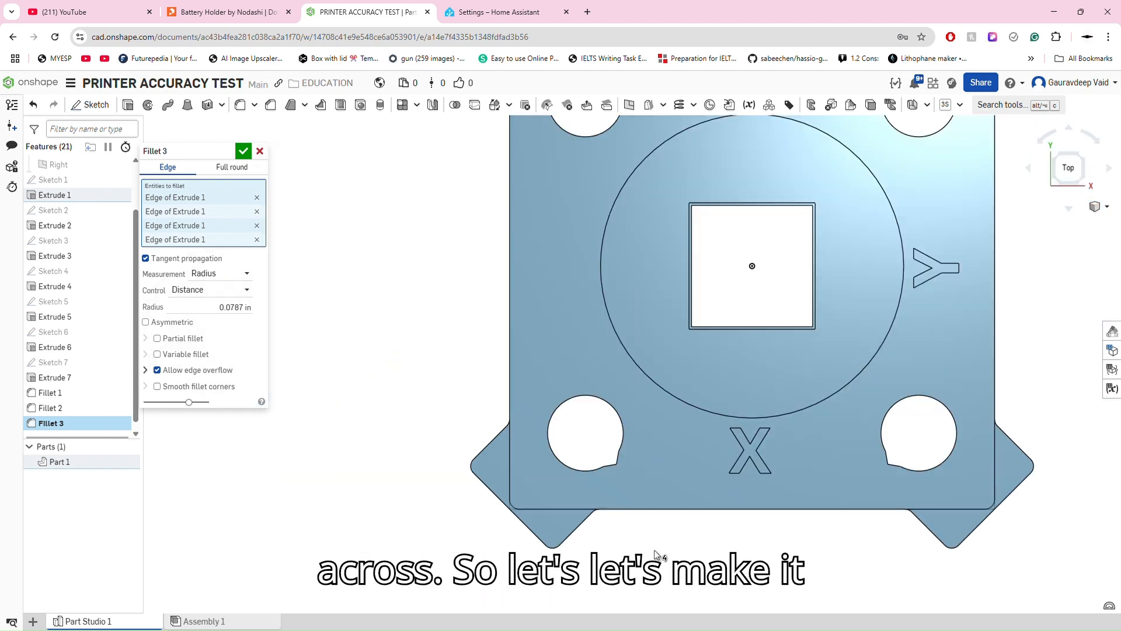
right_click_drag(628, 565, 566, 510)
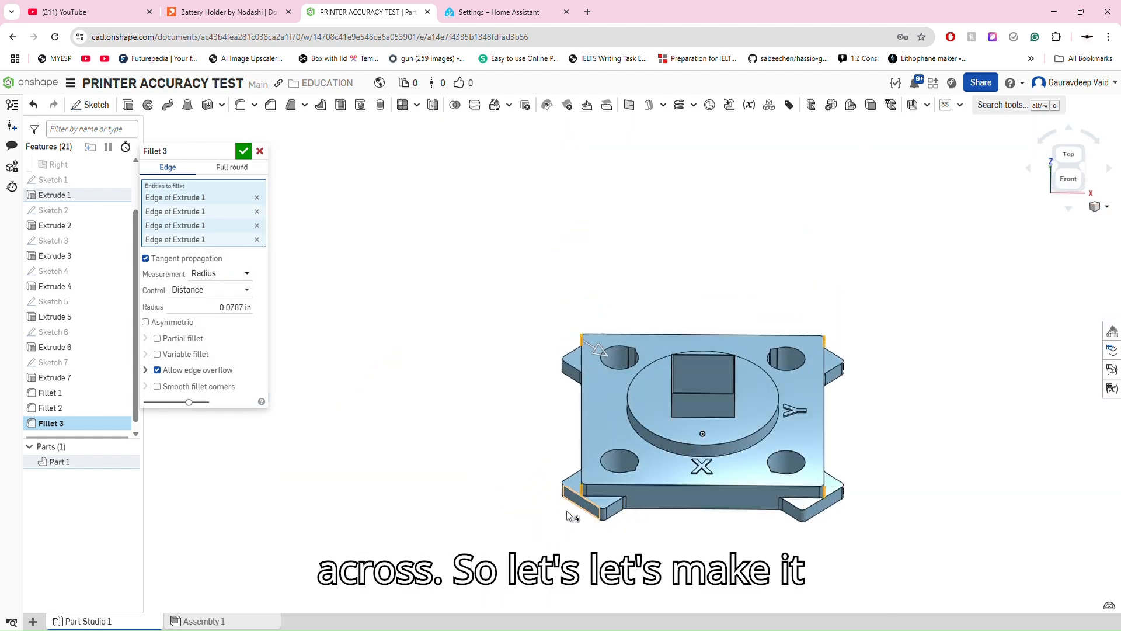
- Set the radius of the base plate corner fillets to 2 mm and apply the fillet
left_click(251, 313)
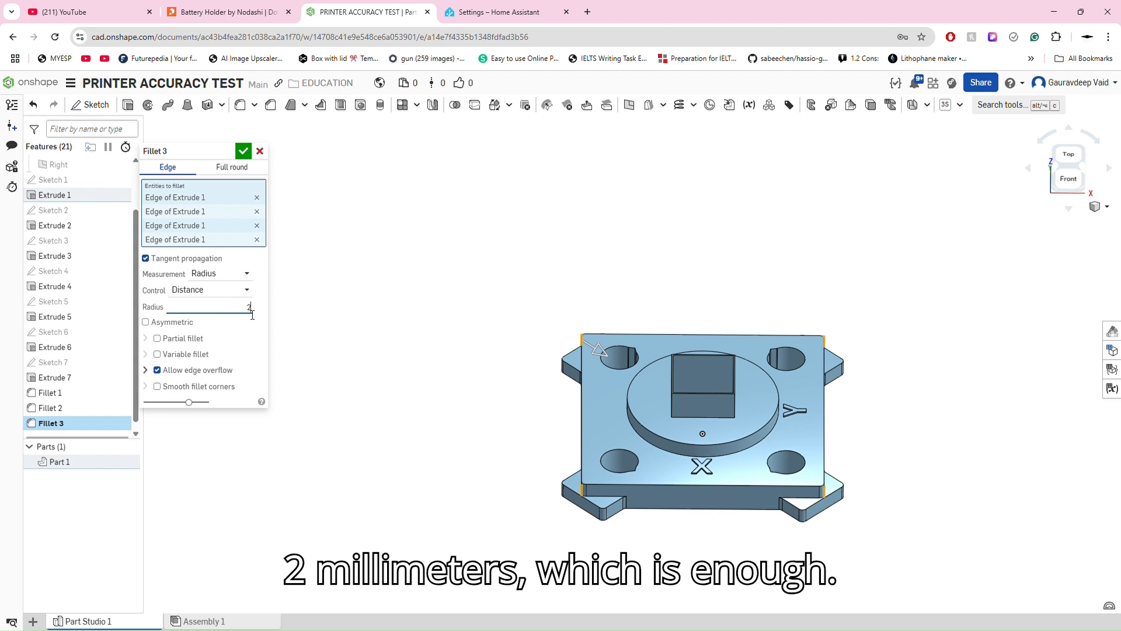
type("2")
key("Return")
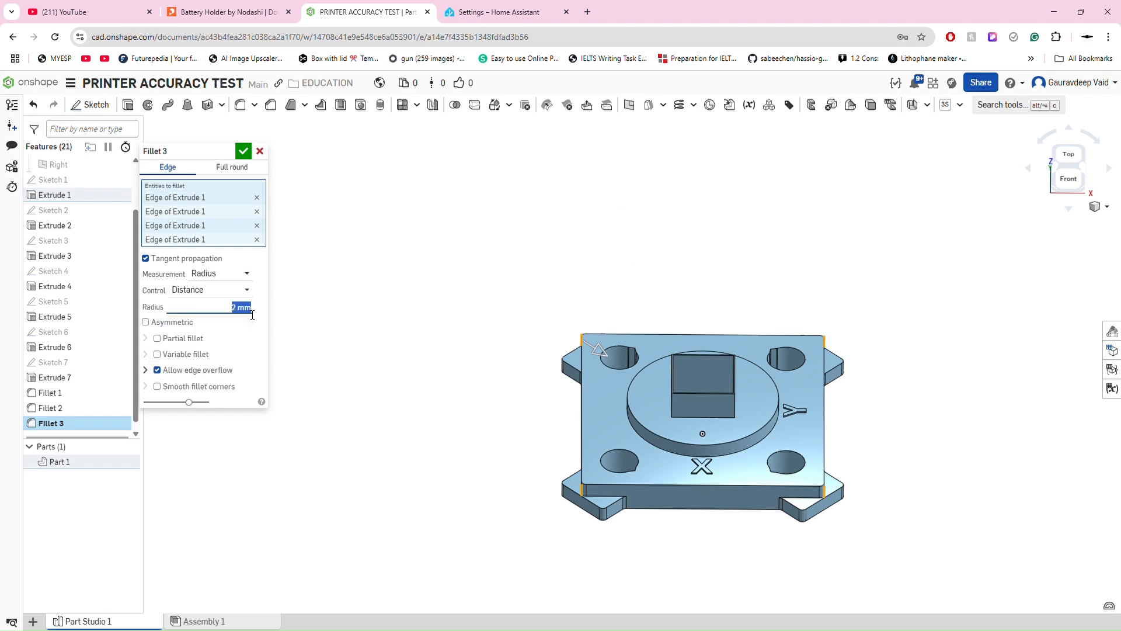
left_click(243, 150)
- Start a fourth fillet and select the four outer vertical edges of the central square wall
right_click_drag(708, 552, 702, 388)
scroll(765, 327, "up", 5)
right_click_drag(765, 327, 758, 364)
scroll(765, 345, "up", 8)
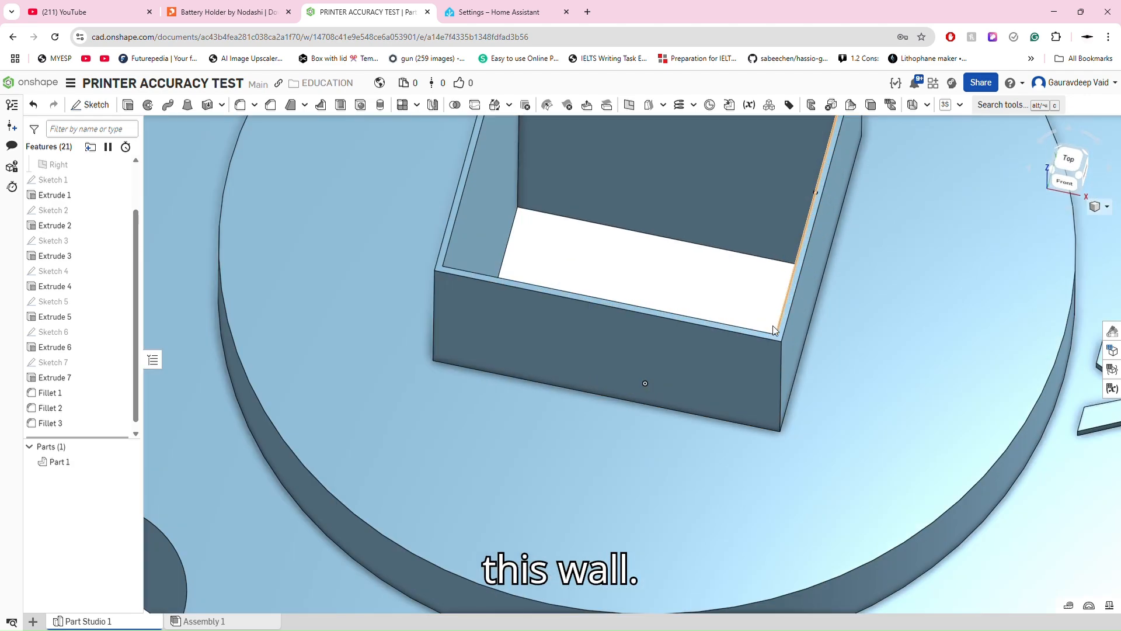
scroll(780, 346, "down", 10)
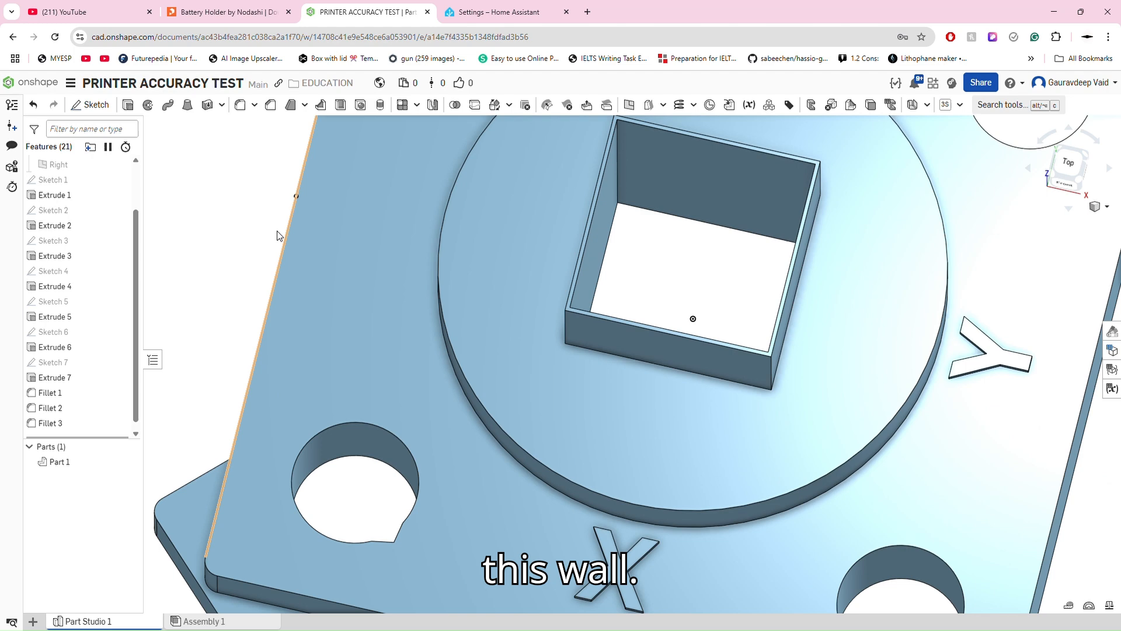
left_click(240, 105)
scroll(691, 457, "up", 5)
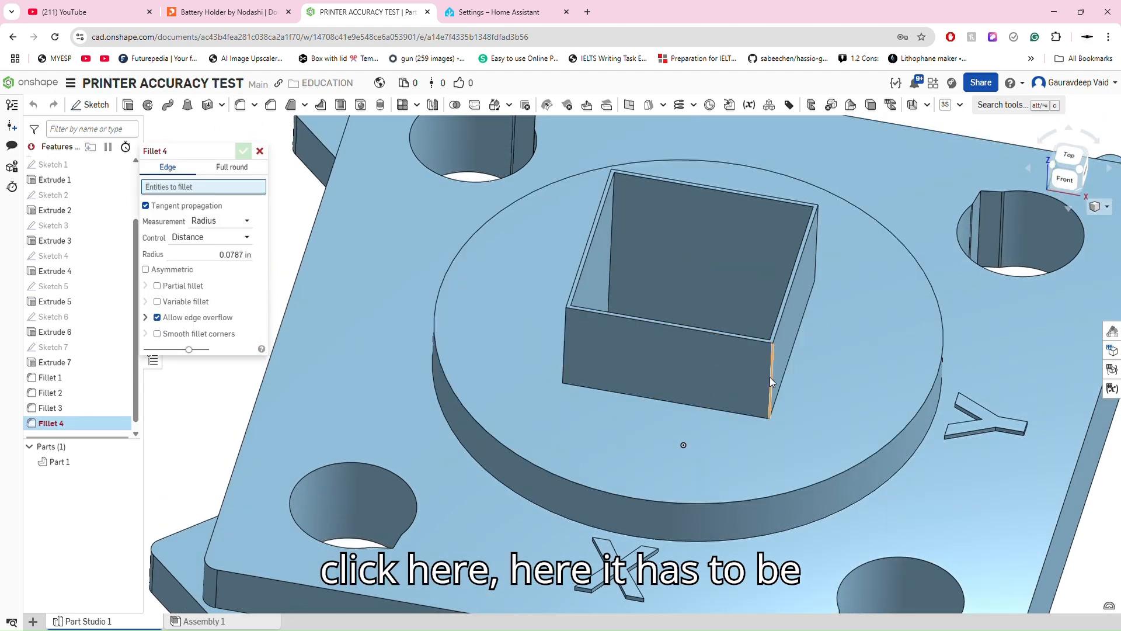
left_click(758, 363)
left_click(565, 361)
right_click_drag(565, 360, 556, 410)
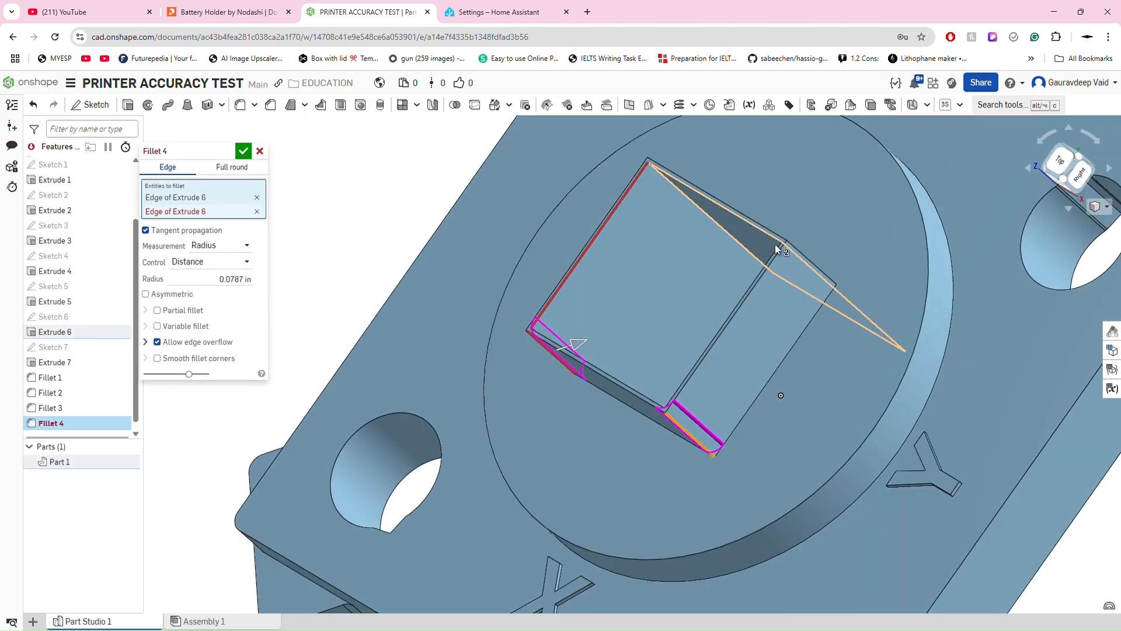
left_click(794, 247)
right_click_drag(794, 248, 590, 194)
left_click(598, 206)
- Add the four inner vertical corner edges of the central square wall to the fillet selection
left_click(598, 237)
right_click_drag(598, 237, 695, 431)
left_click(769, 296)
left_click(524, 435)
left_click(723, 506)
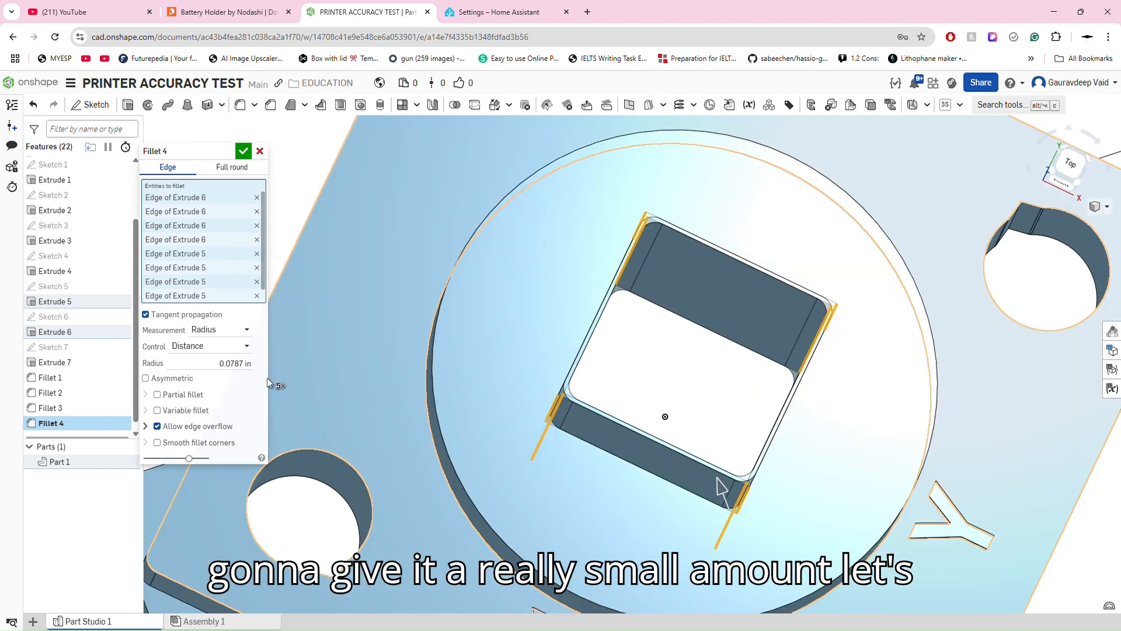
- Set the radius of the square wall's corner fillets to 0.8 mm and apply the fillet
left_click(236, 364)
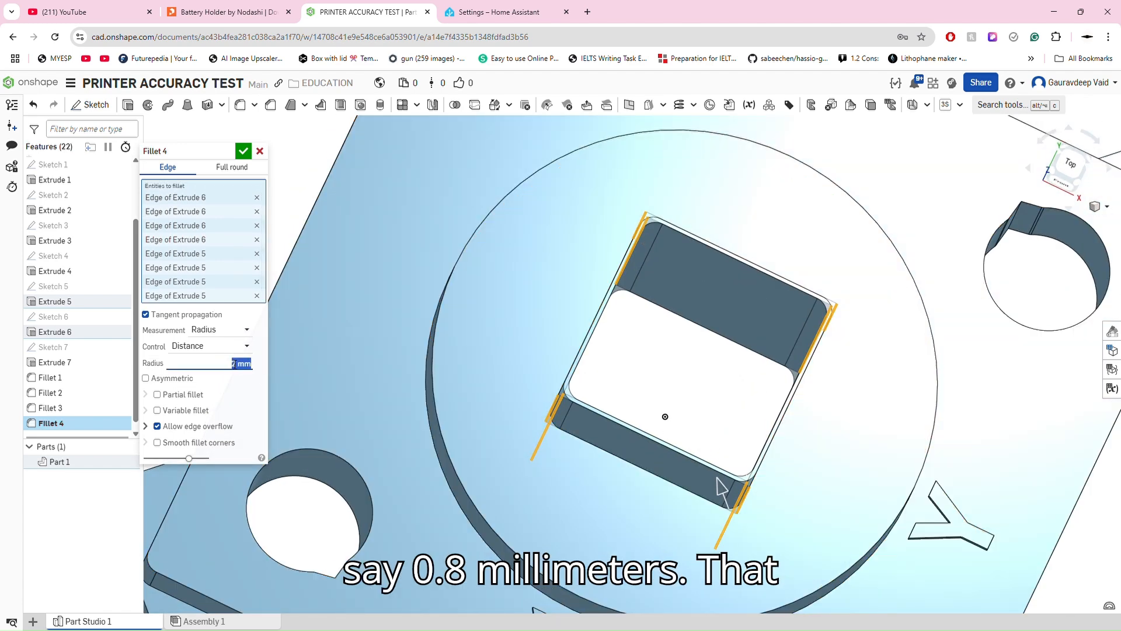
type(".8")
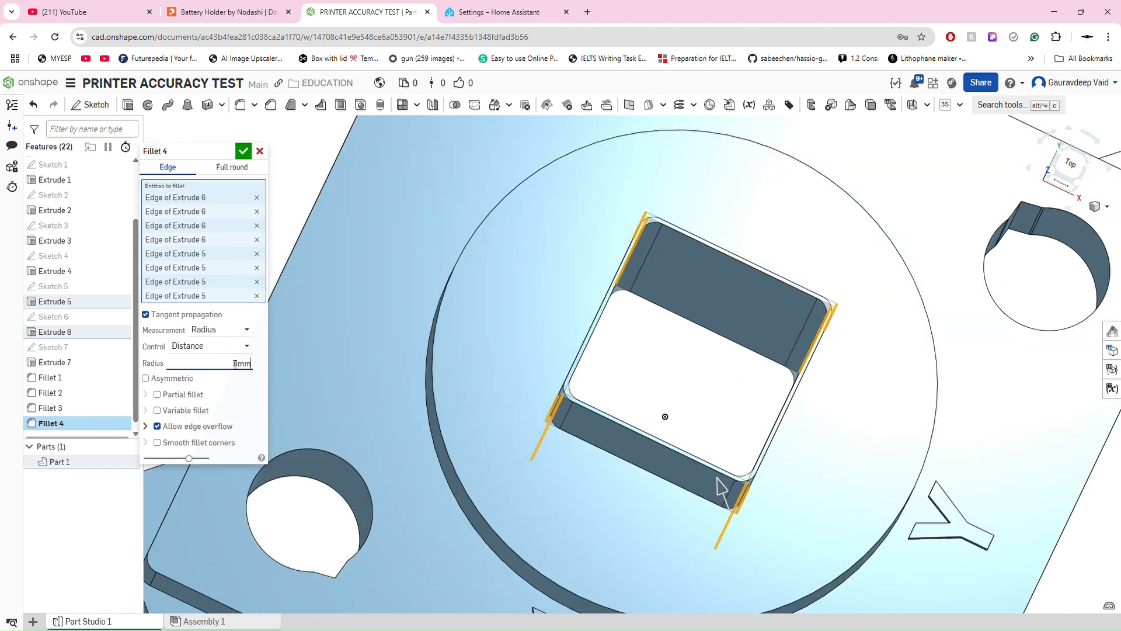
key("Return")
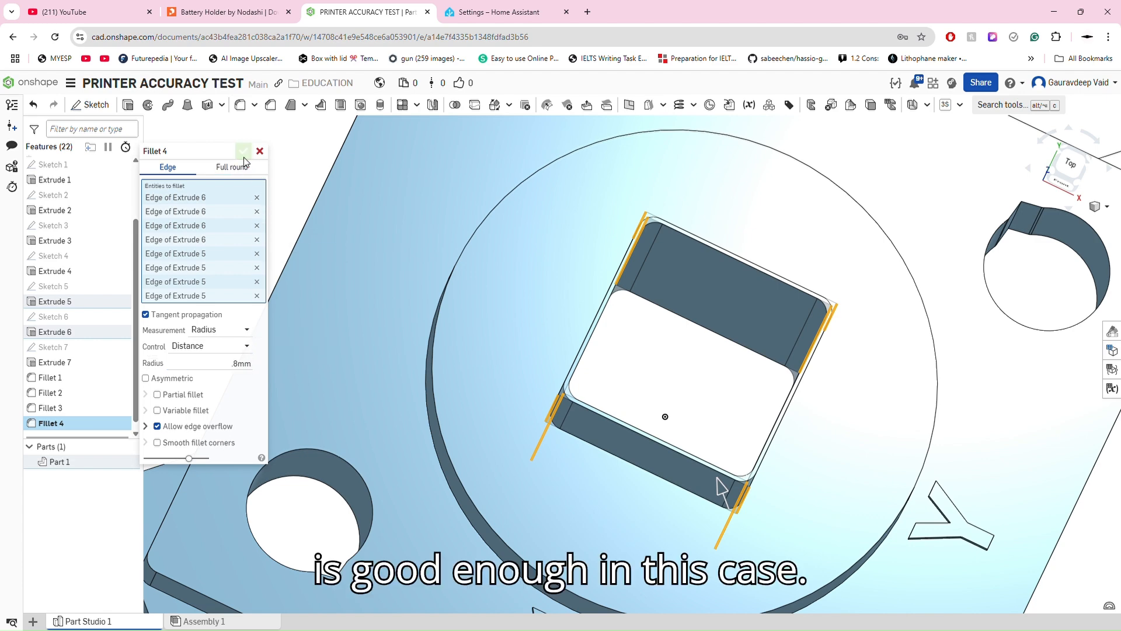
left_click(243, 151)
- Start a chamfer and select the bottom face of the test block
left_click(1067, 162)
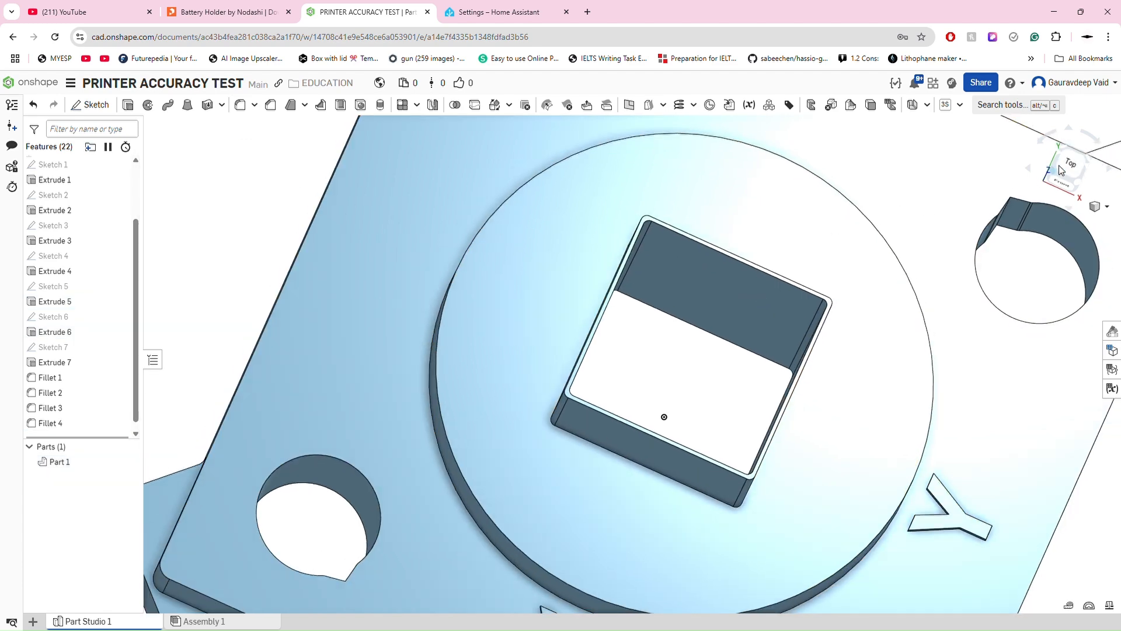
scroll(661, 365, "up", 5)
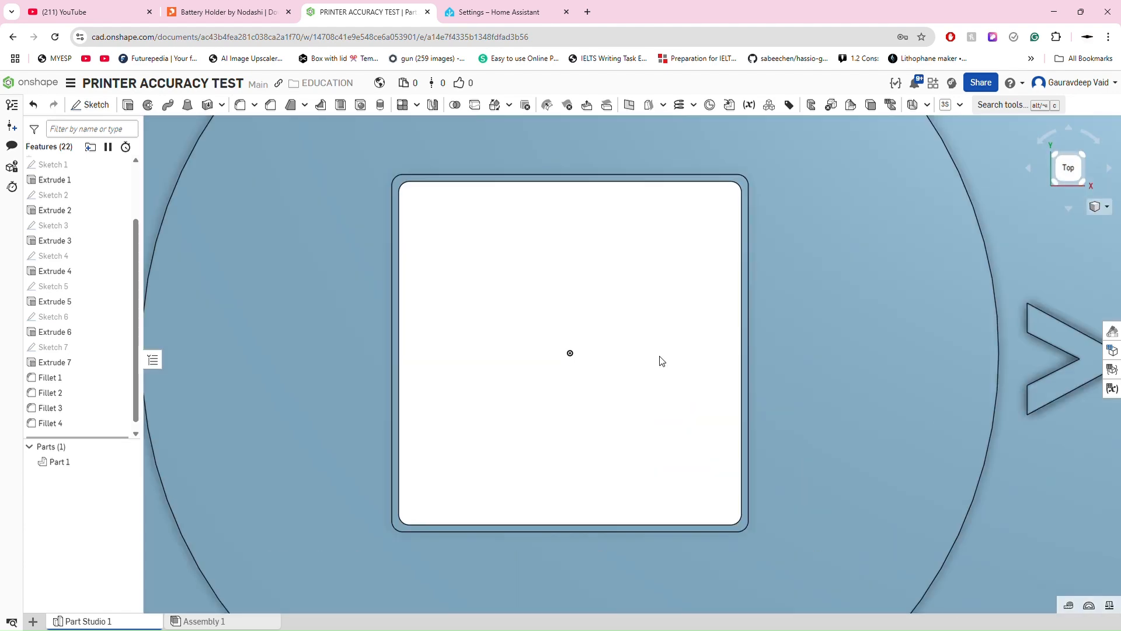
right_click_drag(599, 375, 607, 289)
scroll(606, 290, "down", 6)
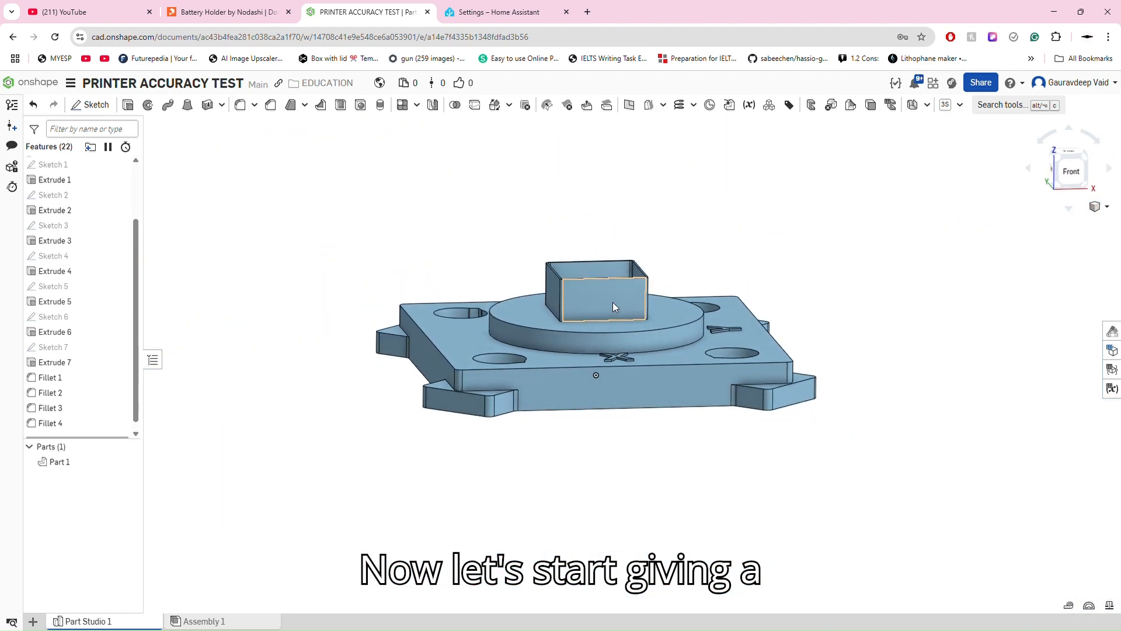
right_click_drag(596, 453, 639, 314)
scroll(572, 474, "down", 3)
left_click(271, 104)
left_click(639, 313)
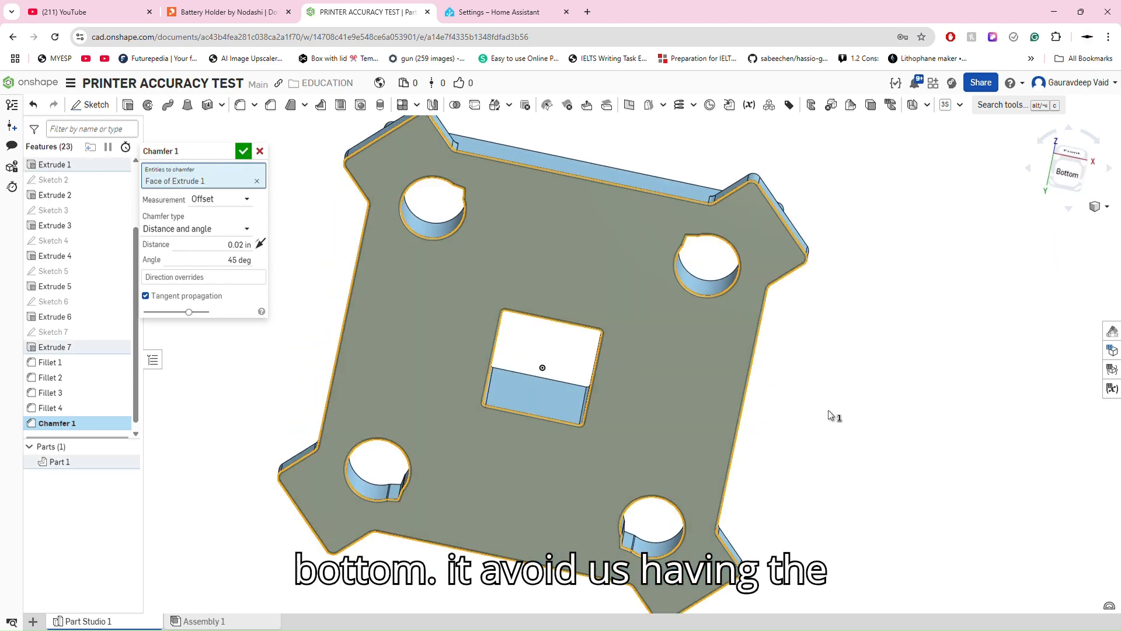
- Examine the chamfer preview along the block's bottom edge and corner extensions from several sides
right_click_drag(830, 435, 824, 469)
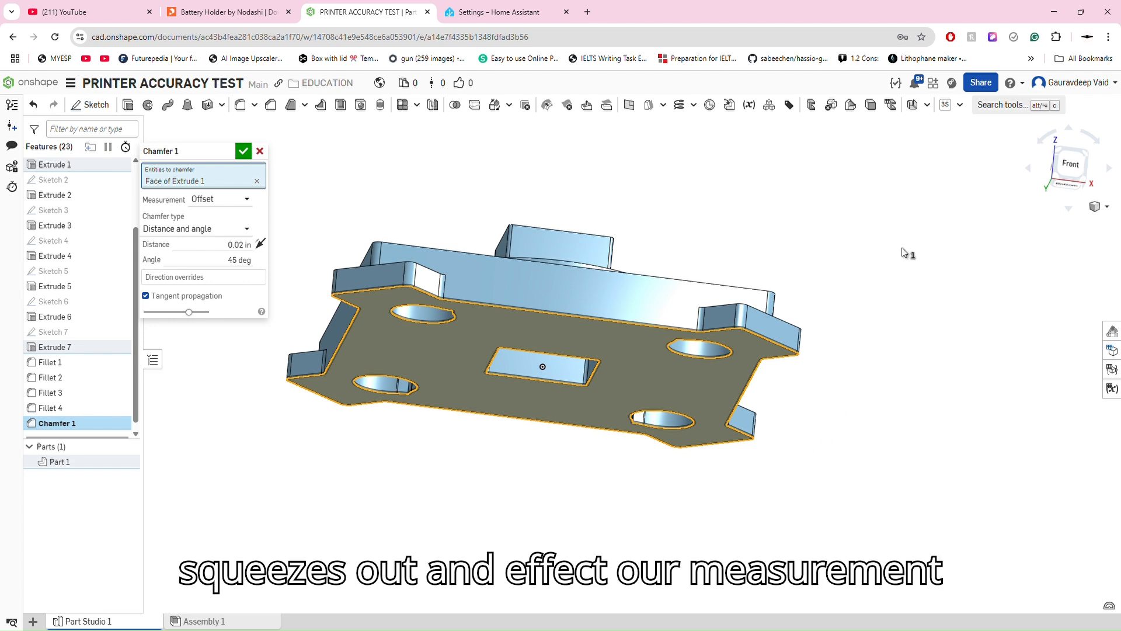
right_click_drag(908, 254, 915, 300)
scroll(818, 388, "up", 5)
scroll(772, 330, "up", 4)
right_click_drag(823, 345, 807, 319)
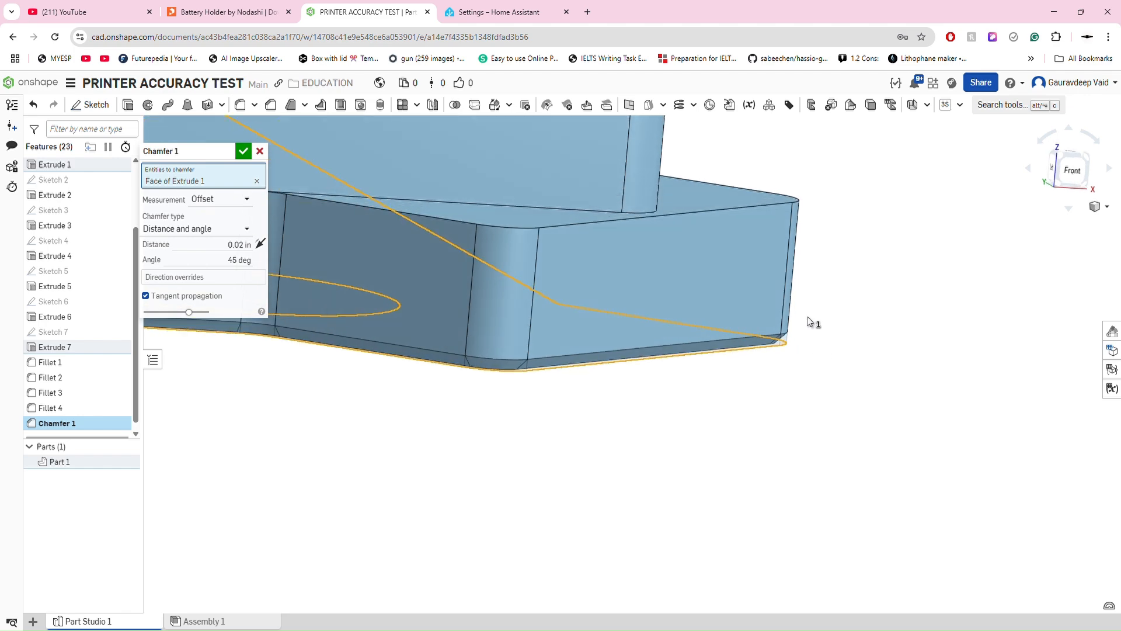
left_click(1073, 176)
scroll(943, 392, "up", 7)
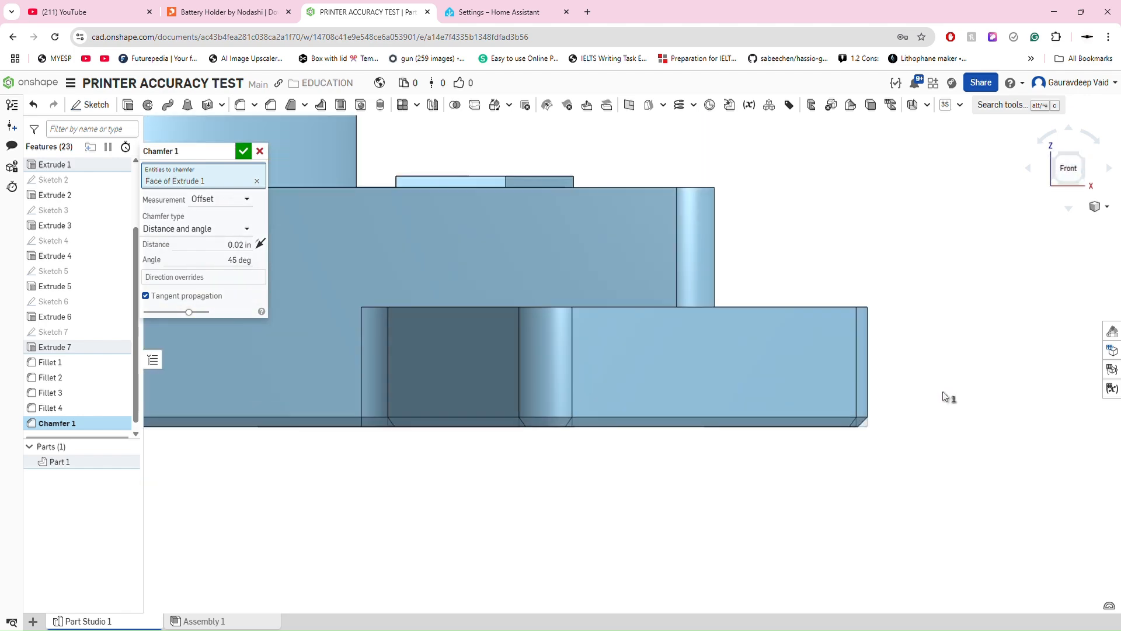
right_click_drag(943, 391, 717, 423)
scroll(779, 382, "down", 6)
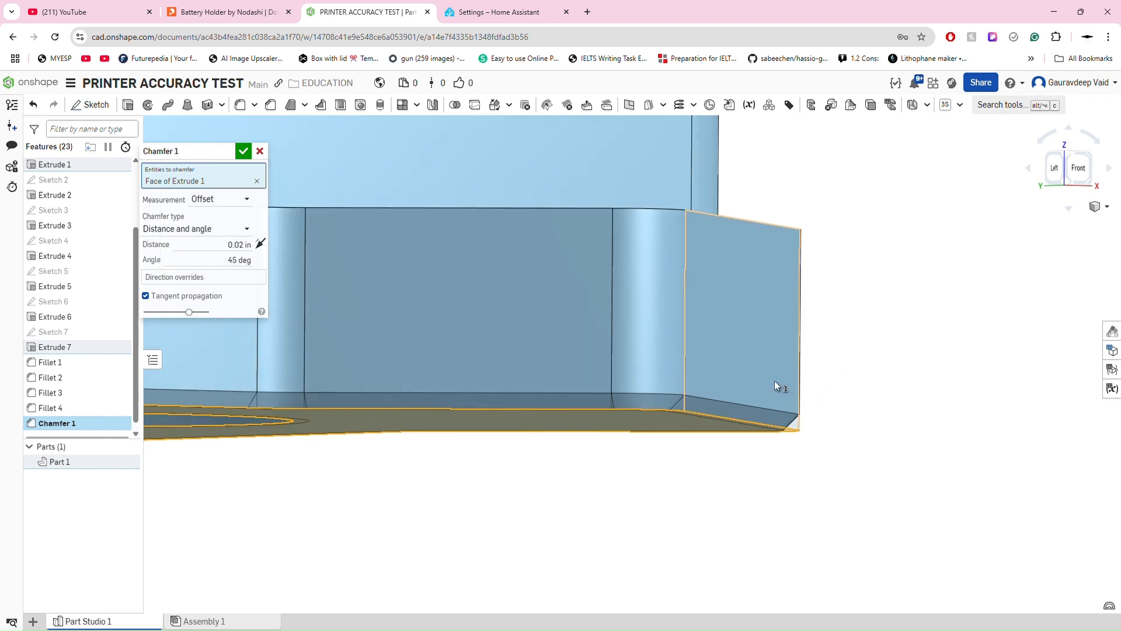
scroll(788, 369, "down", 3)
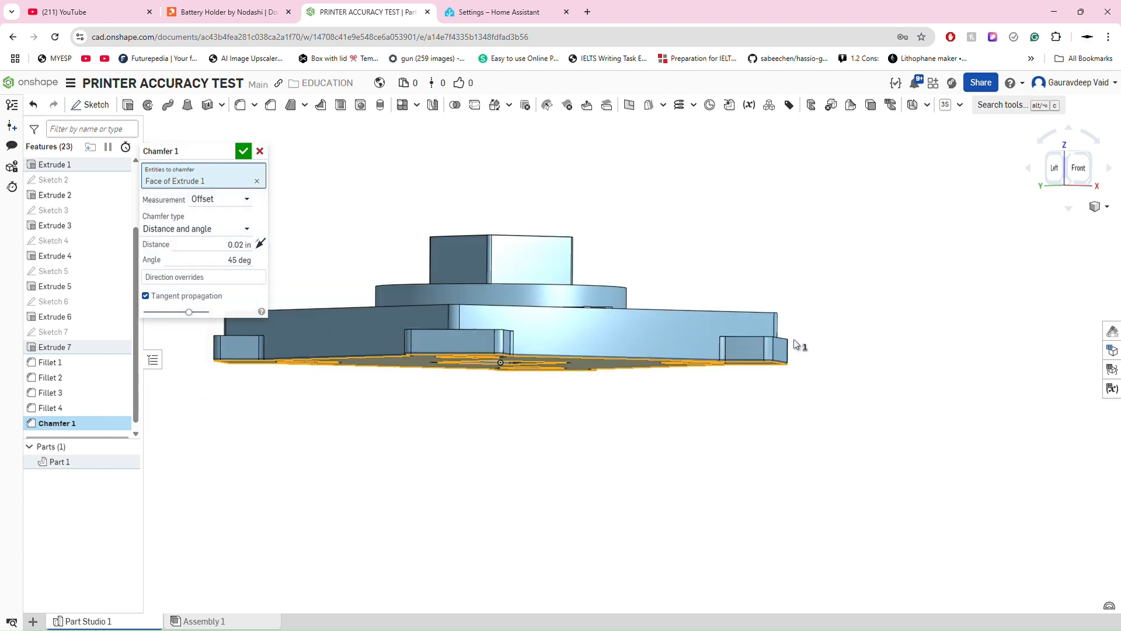
right_click_drag(794, 345, 807, 339)
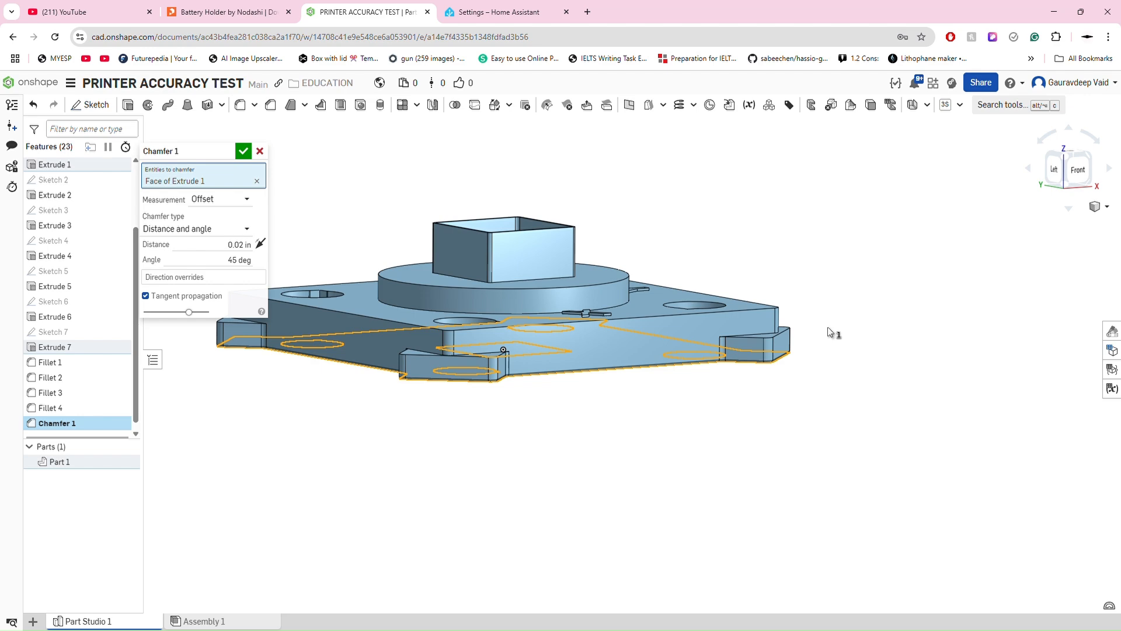
scroll(816, 326, "up", 6)
- Add the top face of the base plate to the chamfer selection
right_click_drag(808, 328, 804, 360)
scroll(804, 360, "down", 5)
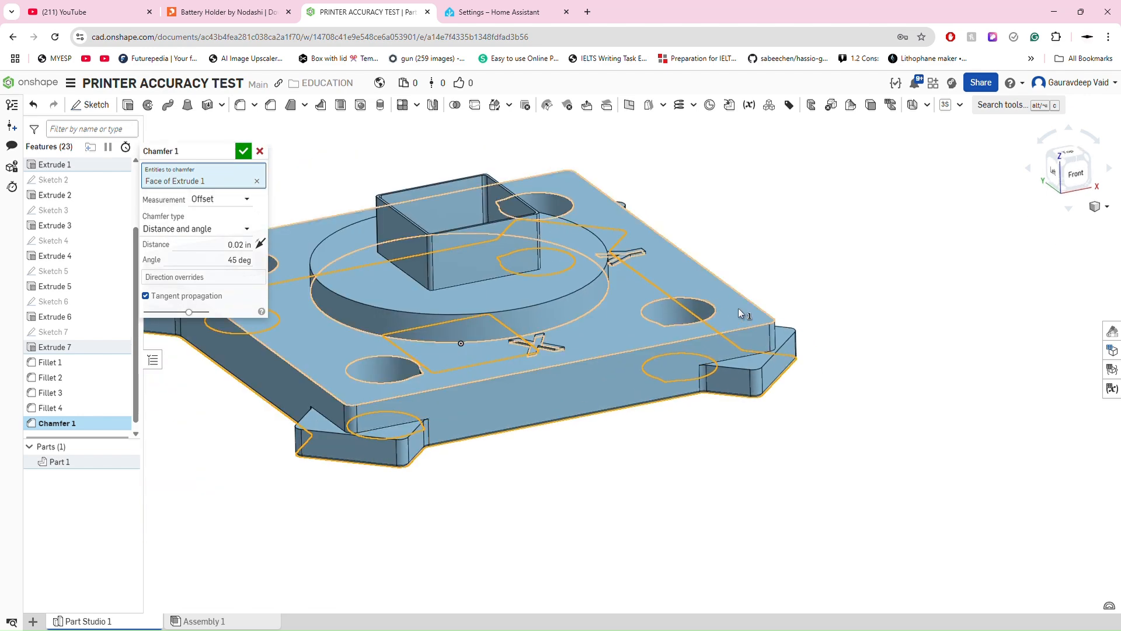
left_click(738, 307)
scroll(724, 312, "up", 8)
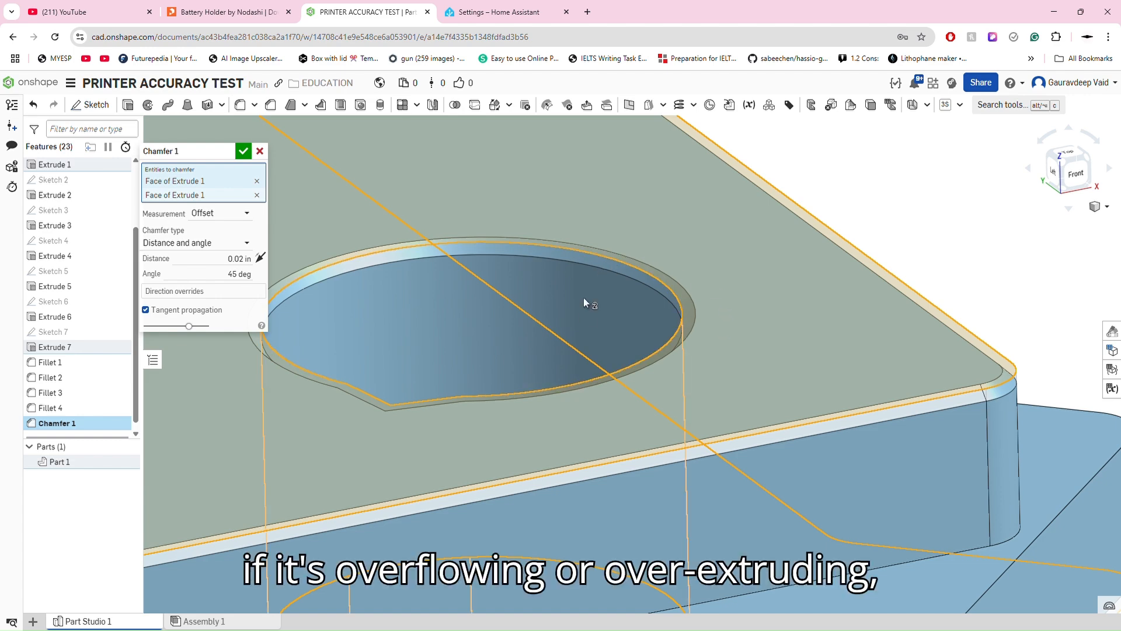
- Examine the chamfer preview around the rim of the front-right hole and along the plate's upper edges
scroll(587, 333, "up", 1)
scroll(587, 334, "down", 3)
right_click_drag(596, 333, 596, 353)
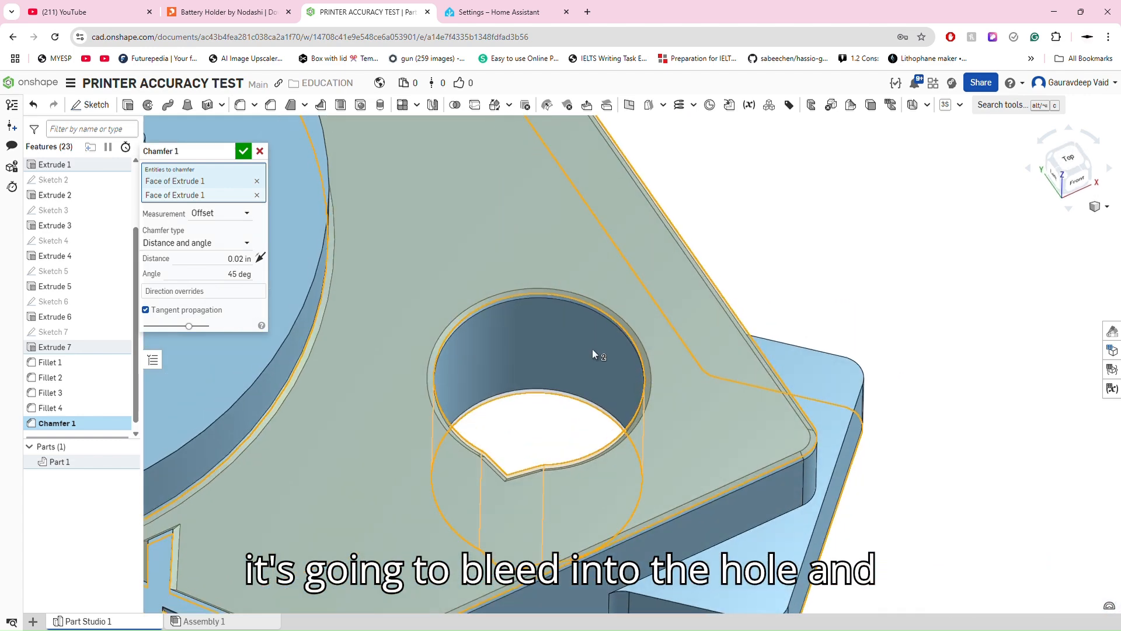
scroll(558, 400, "up", 3)
right_click_drag(558, 397, 564, 358)
scroll(675, 271, "up", 3)
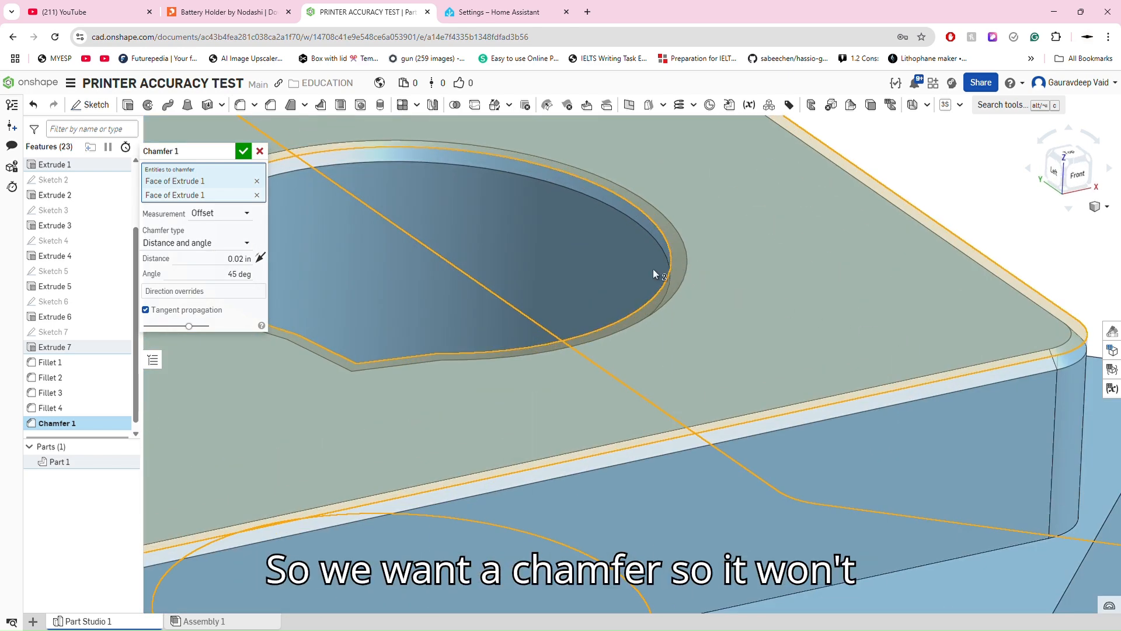
scroll(658, 248, "down", 1)
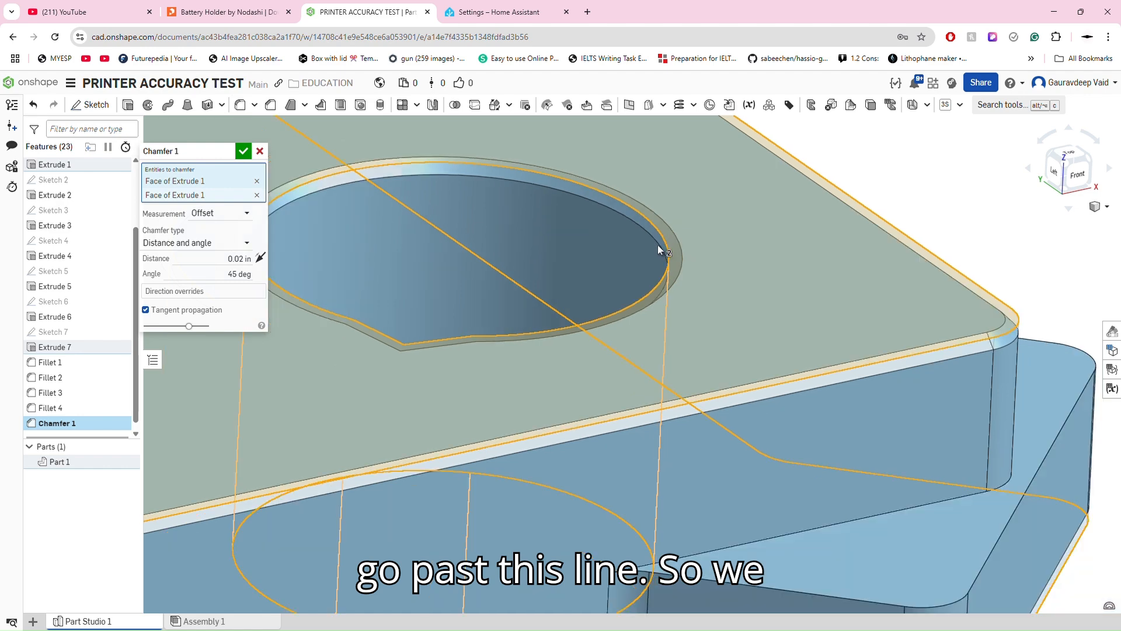
scroll(657, 244, "down", 8)
right_click_drag(666, 393, 601, 301)
scroll(590, 354, "up", 3)
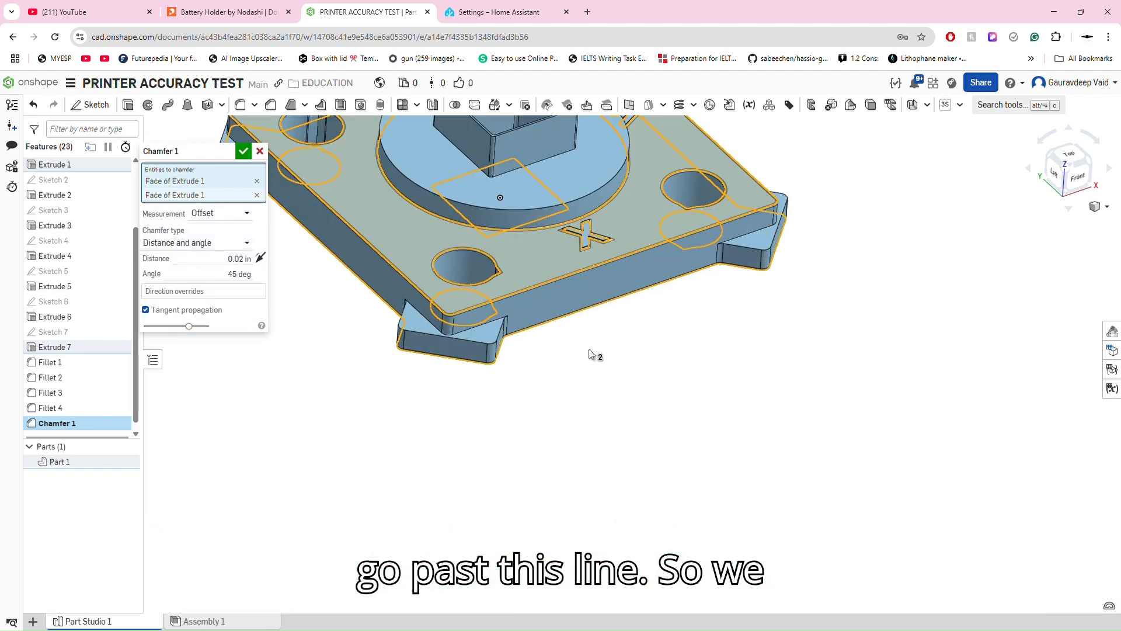
- Add the round boss's upper edge and the front edge at the foot of the square box to the chamfer selection
right_click_drag(590, 354, 608, 230)
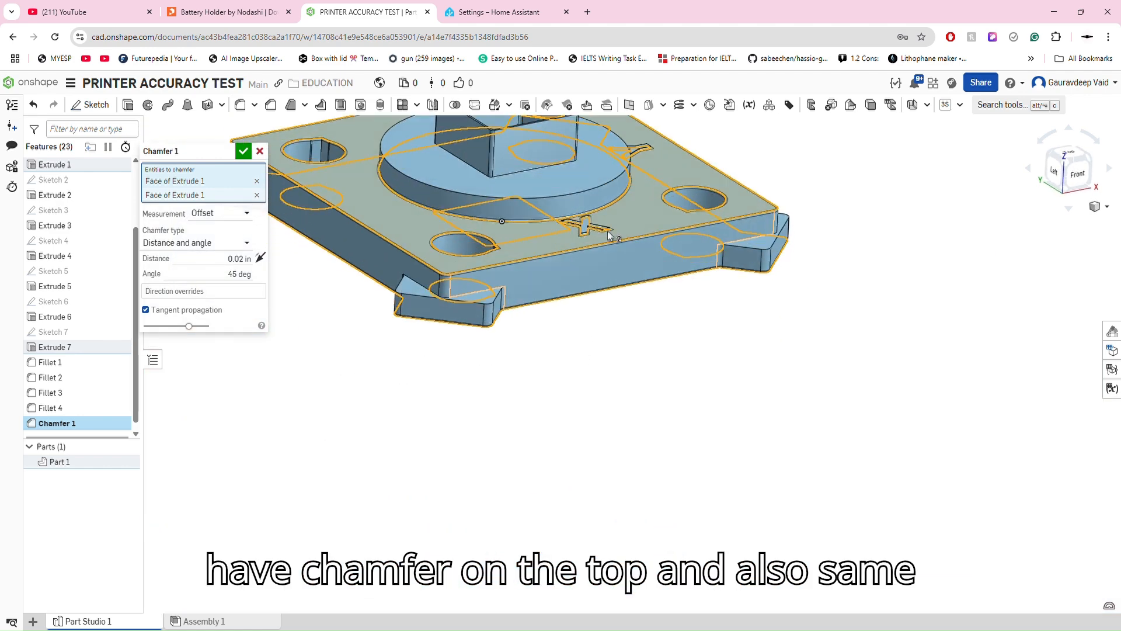
left_click(620, 175)
scroll(567, 327, "down", 2)
left_click(563, 219)
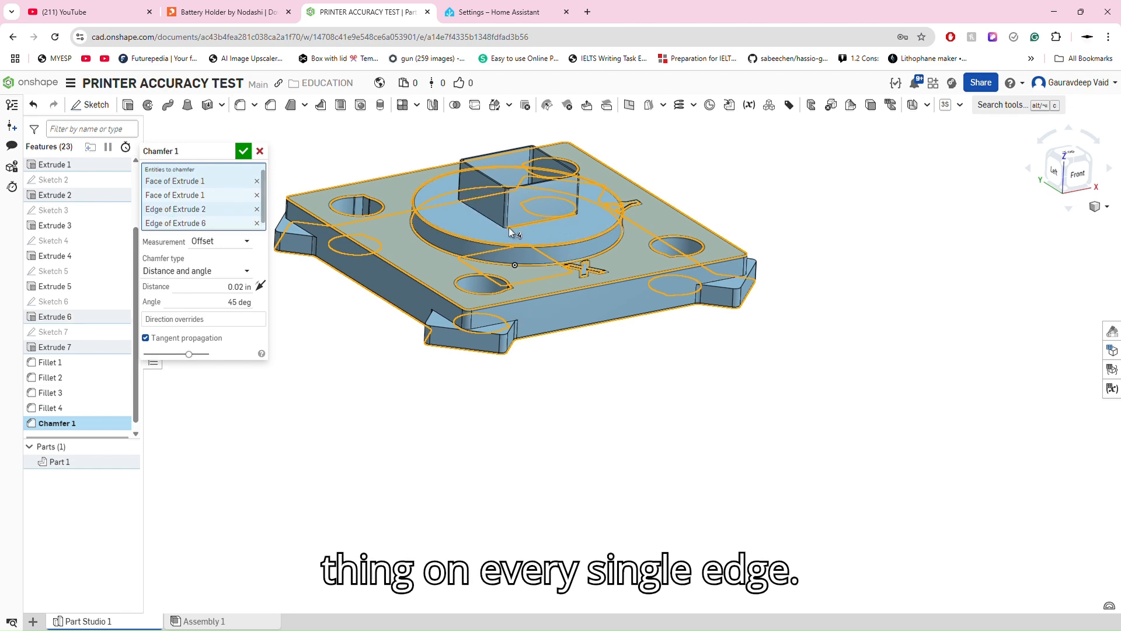
- Add the edges where the two front corner extensions meet the base plate's side walls to the chamfer
right_click_drag(521, 388, 514, 378)
scroll(473, 315, "up", 5)
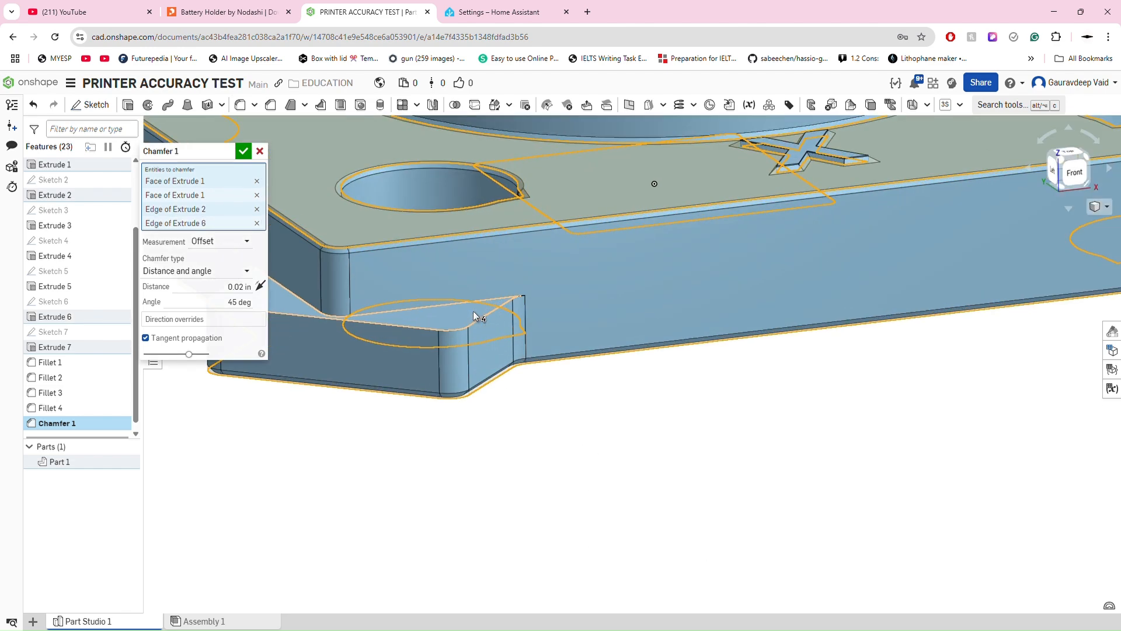
left_click(474, 301)
scroll(362, 401, "down", 5)
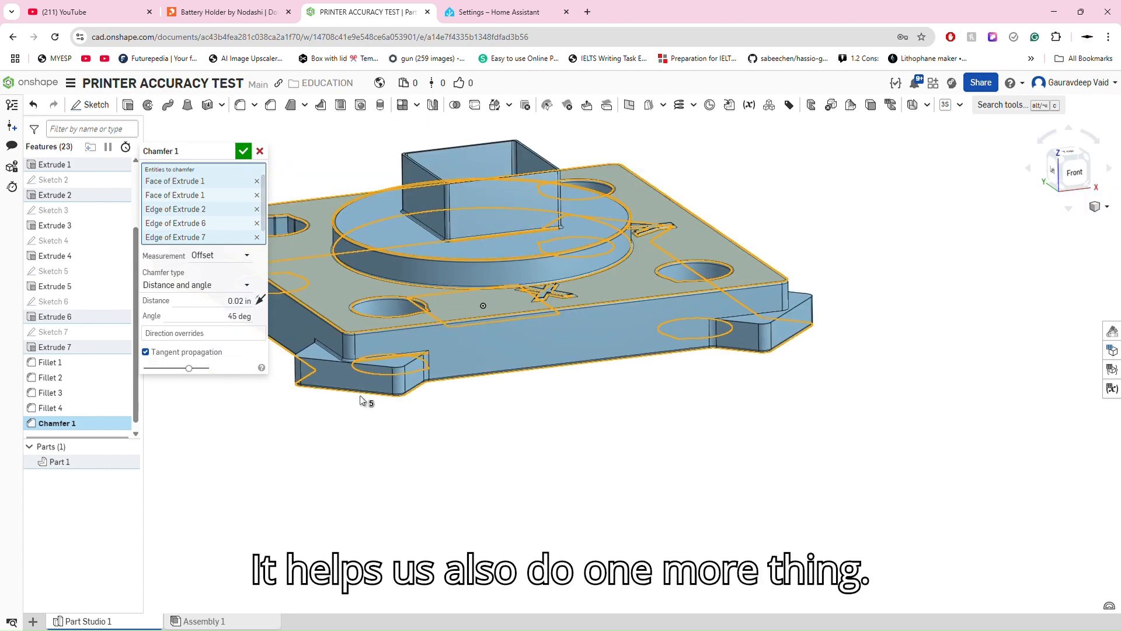
scroll(666, 376, "up", 5)
left_click(625, 290)
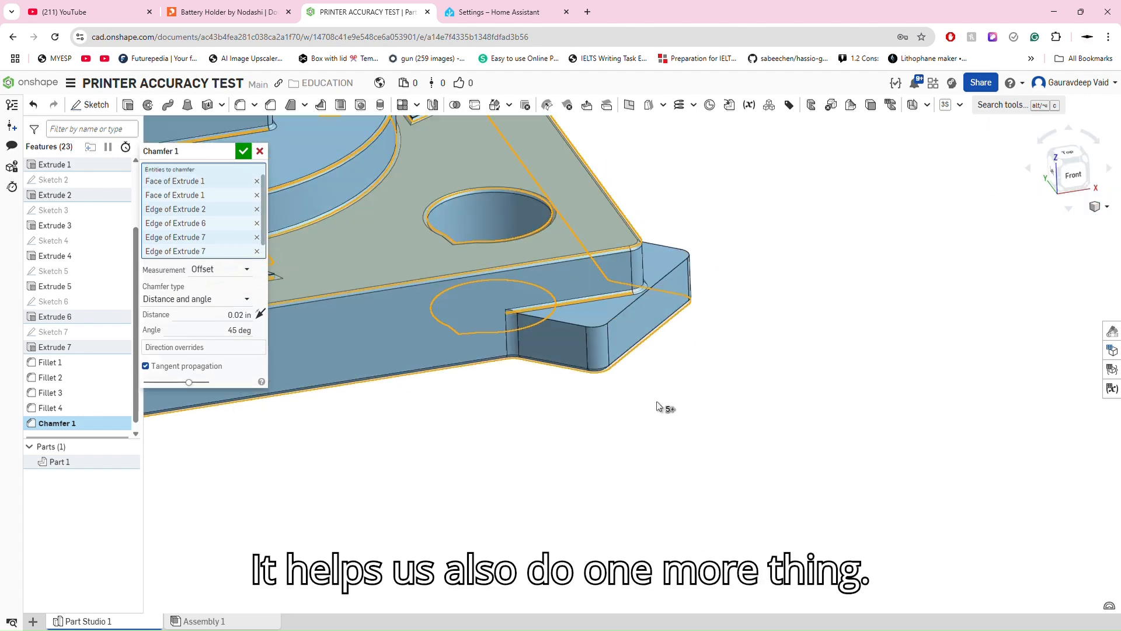
- Add the edges where the two rear corner extensions meet the base plate's side walls to the chamfer
scroll(638, 472, "down", 6)
right_click_drag(605, 512, 572, 465)
scroll(662, 335, "up", 6)
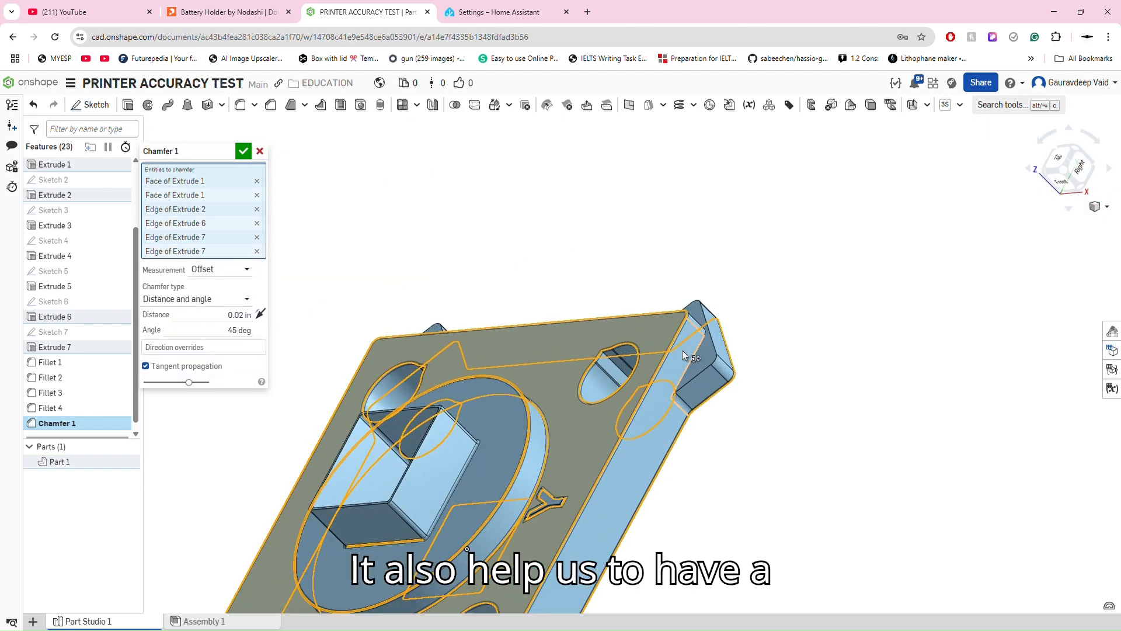
left_click(683, 350)
scroll(683, 360, "down", 5)
right_click_drag(683, 360, 522, 466)
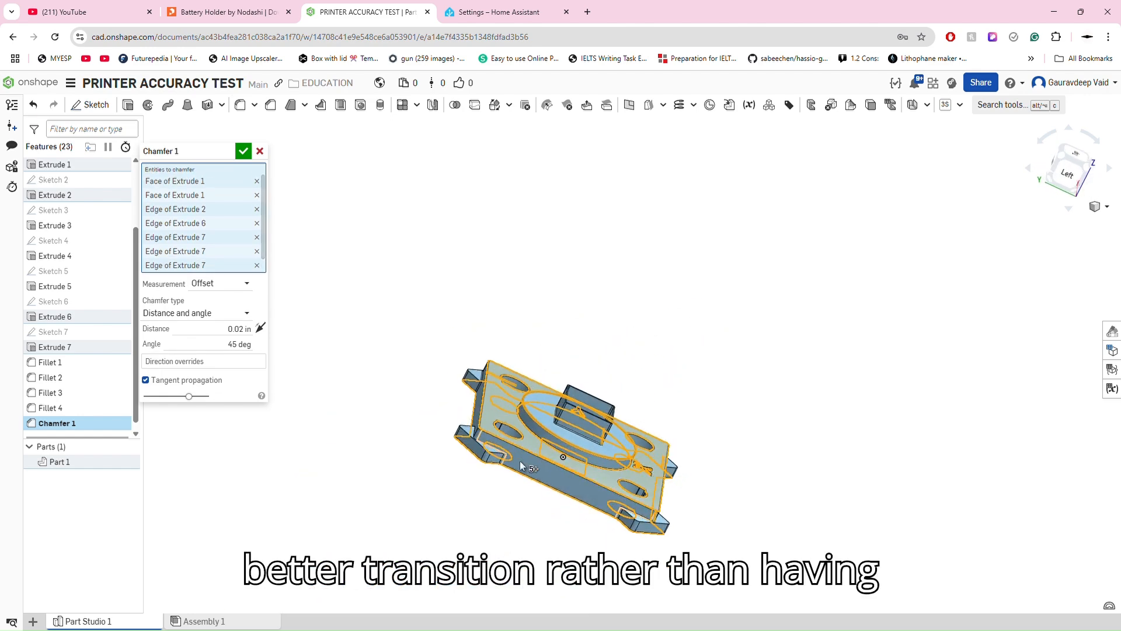
scroll(484, 450, "up", 6)
left_click(489, 437)
right_click_drag(545, 519, 480, 490)
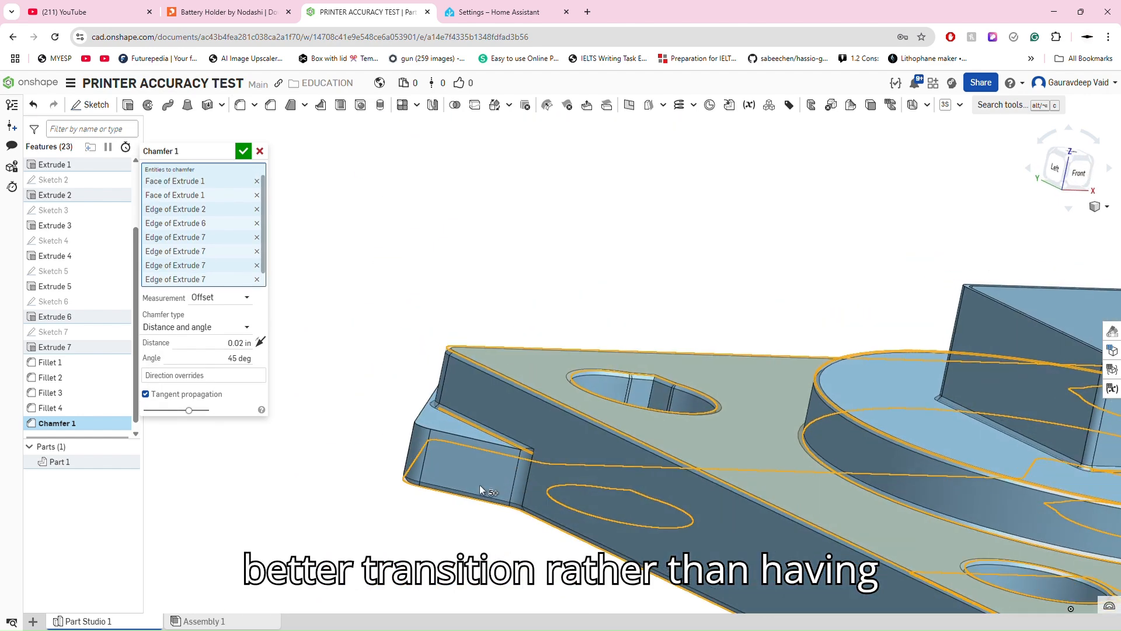
scroll(450, 490, "down", 6)
- Check the chamfer at the foot of the square box in front view and accept the chamfer
left_click(1079, 172)
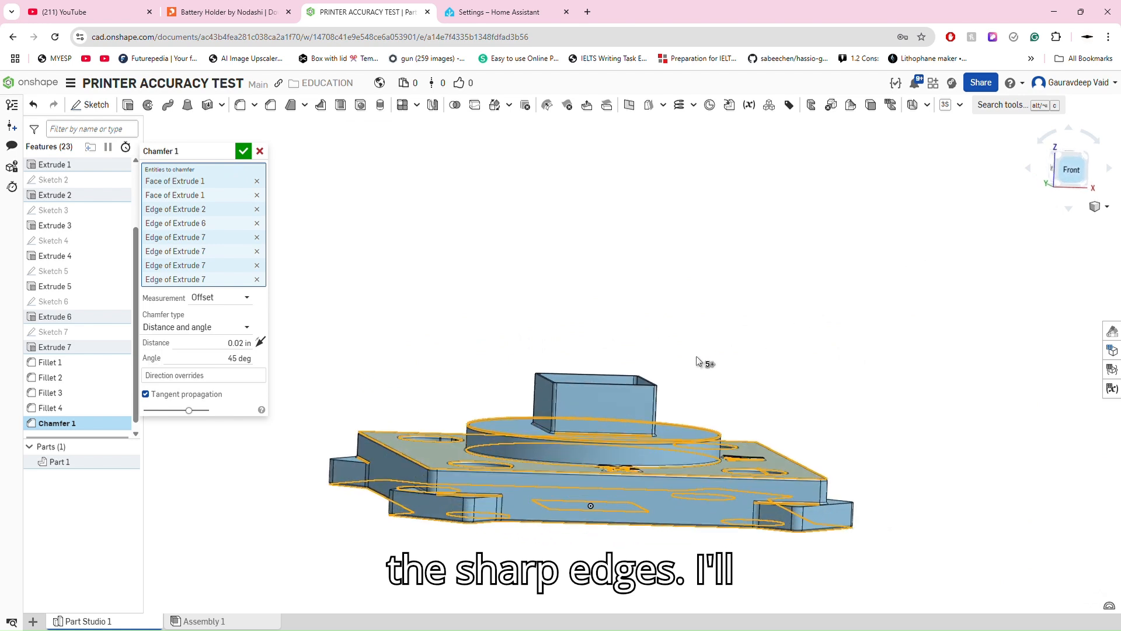
scroll(507, 339, "up", 10)
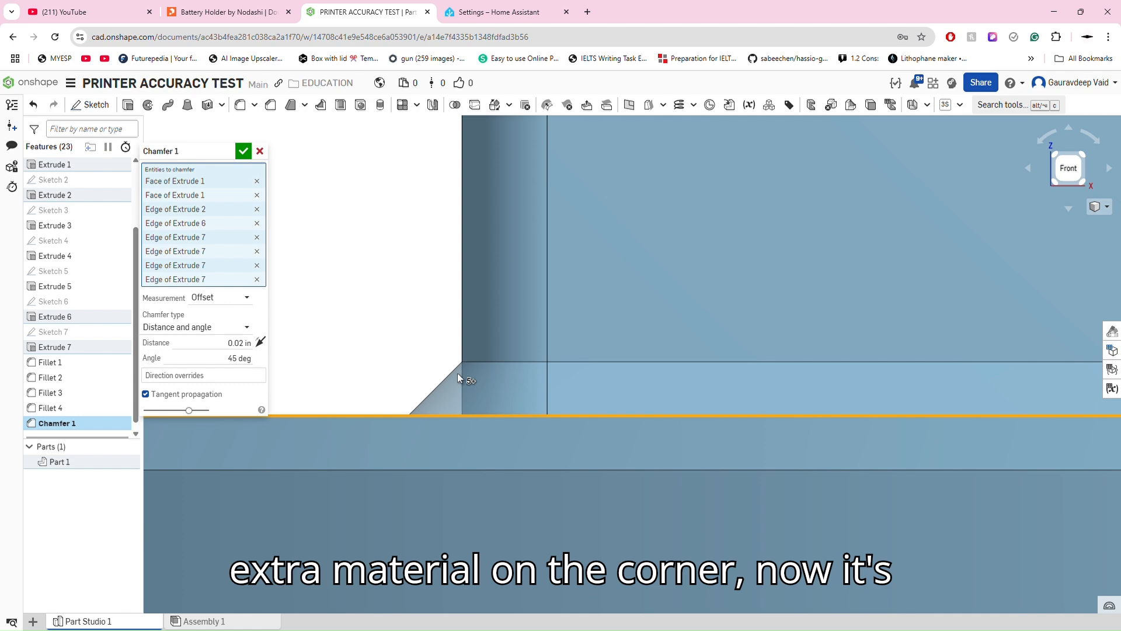
scroll(458, 373, "down", 3)
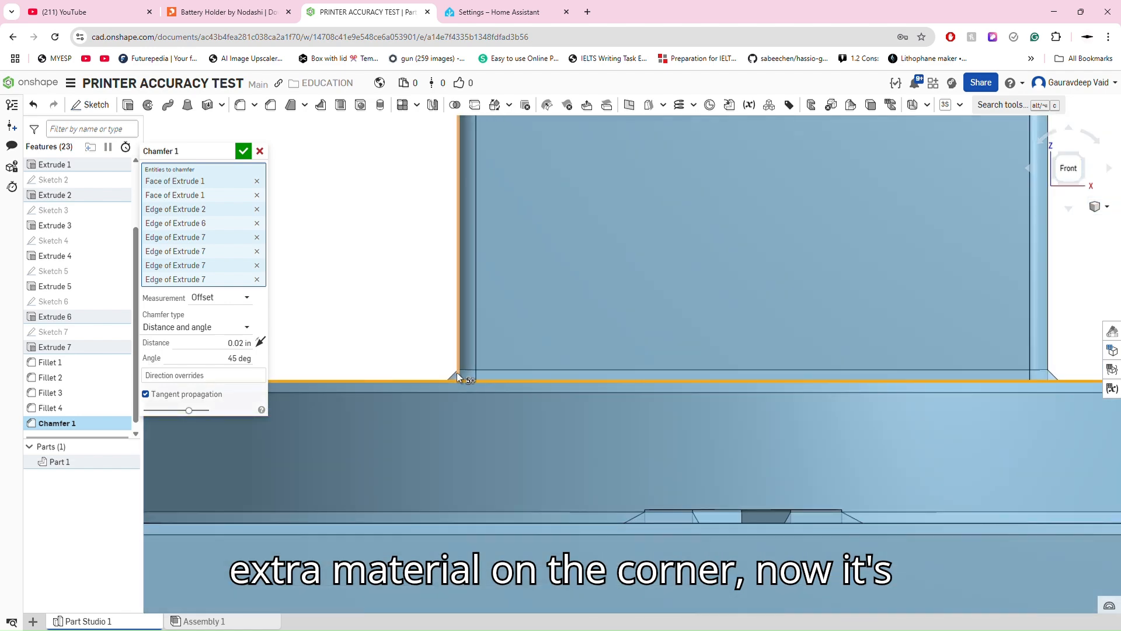
right_click_drag(457, 372, 468, 388)
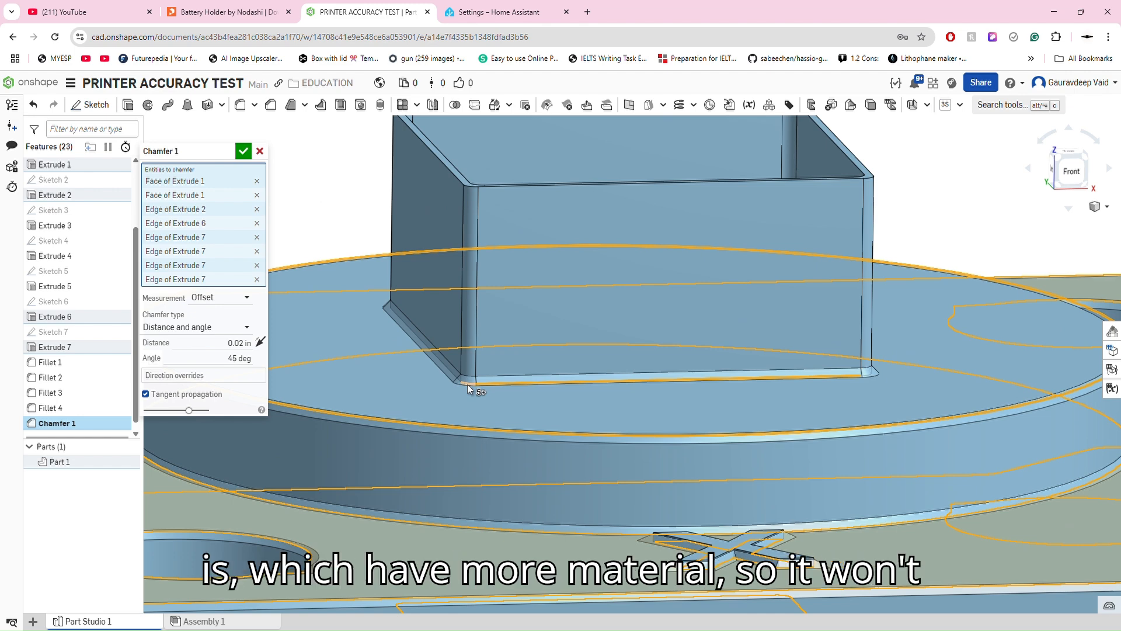
scroll(466, 387, "down", 5)
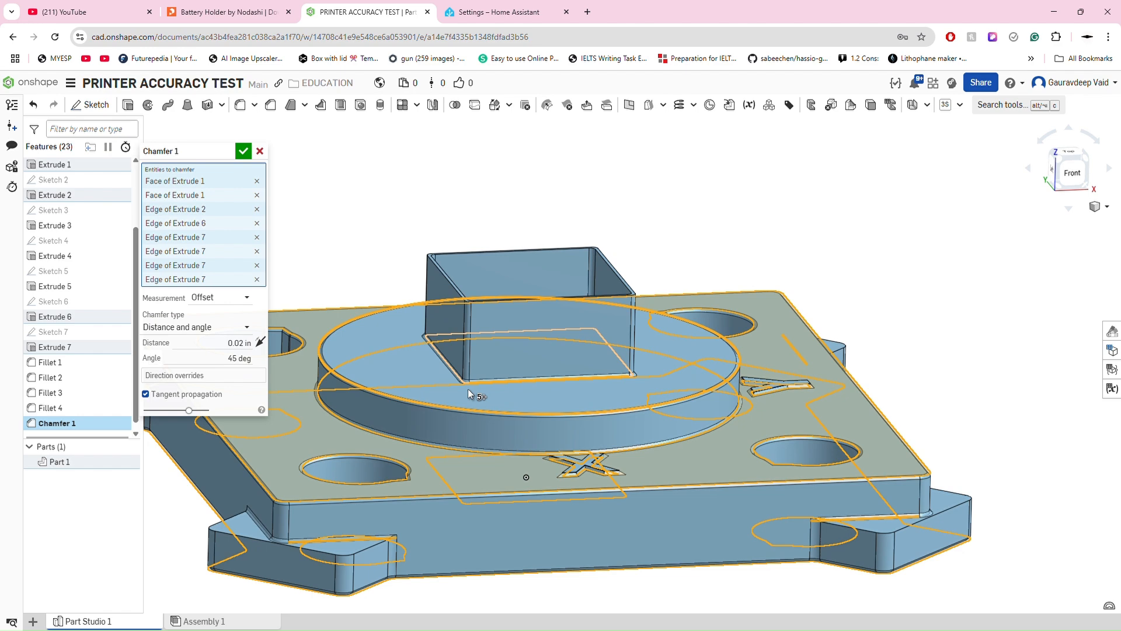
scroll(517, 398, "down", 5)
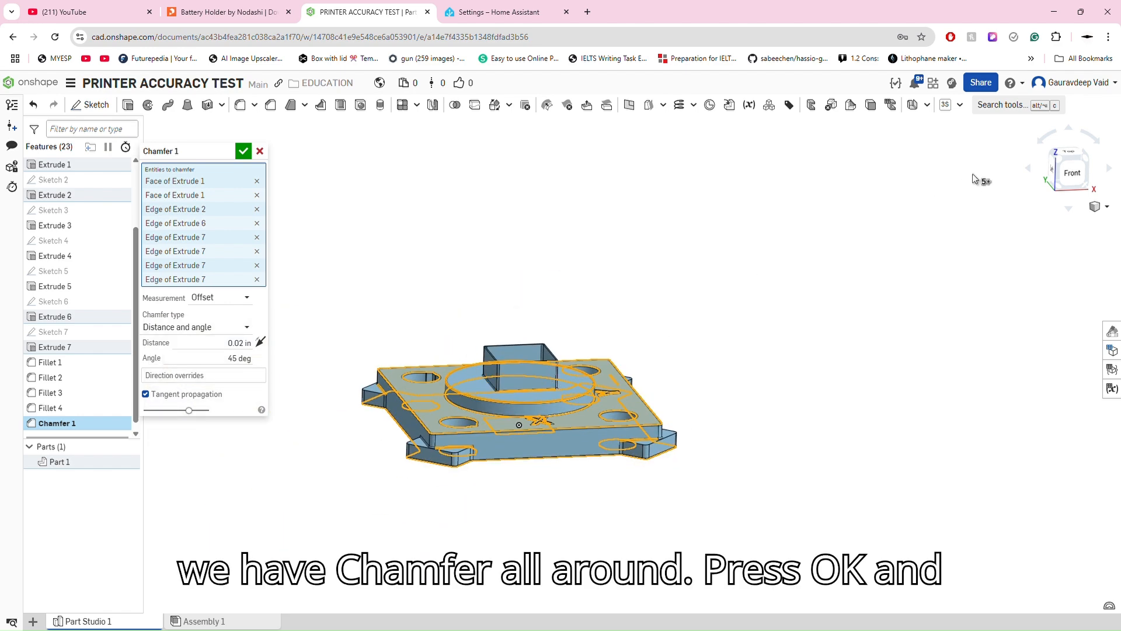
left_click(244, 152)
right_click_drag(690, 340, 640, 383)
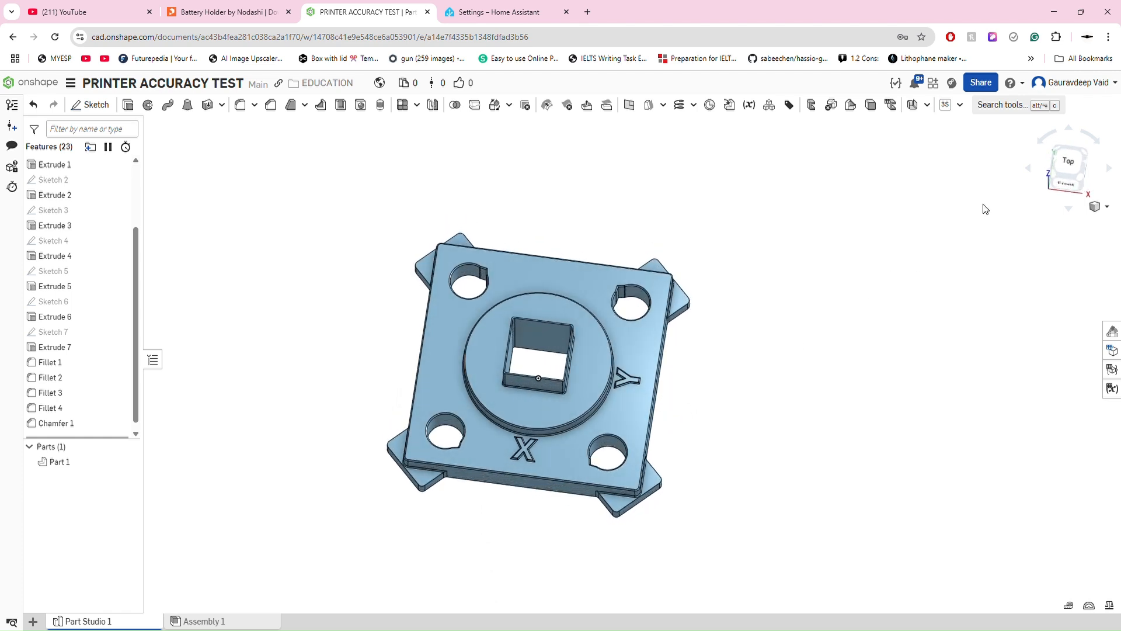
left_click(1081, 181)
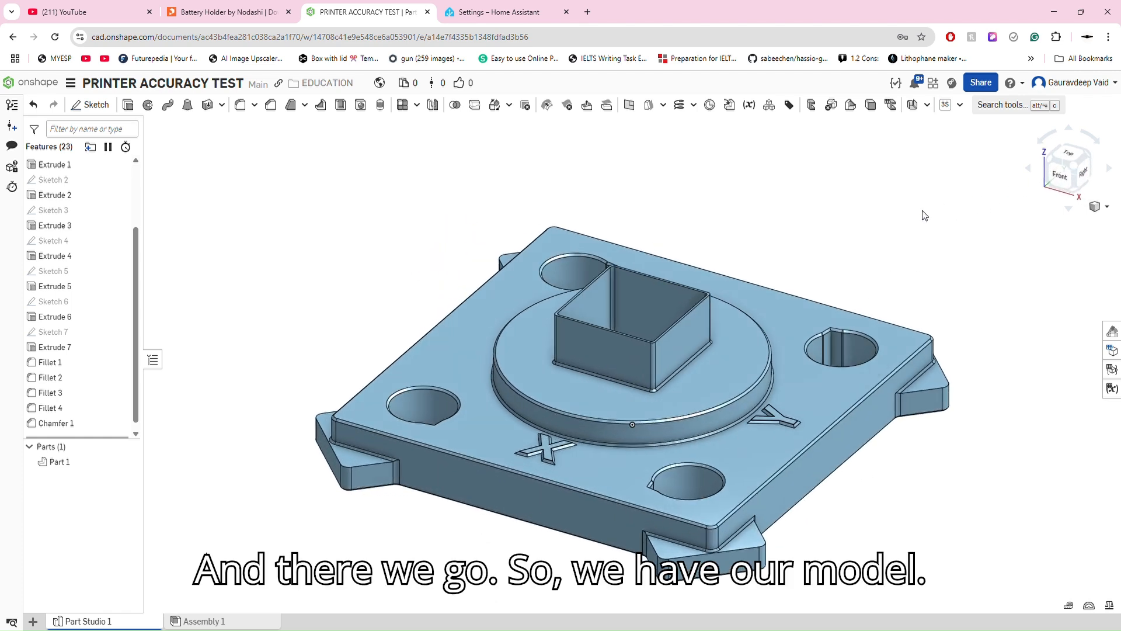